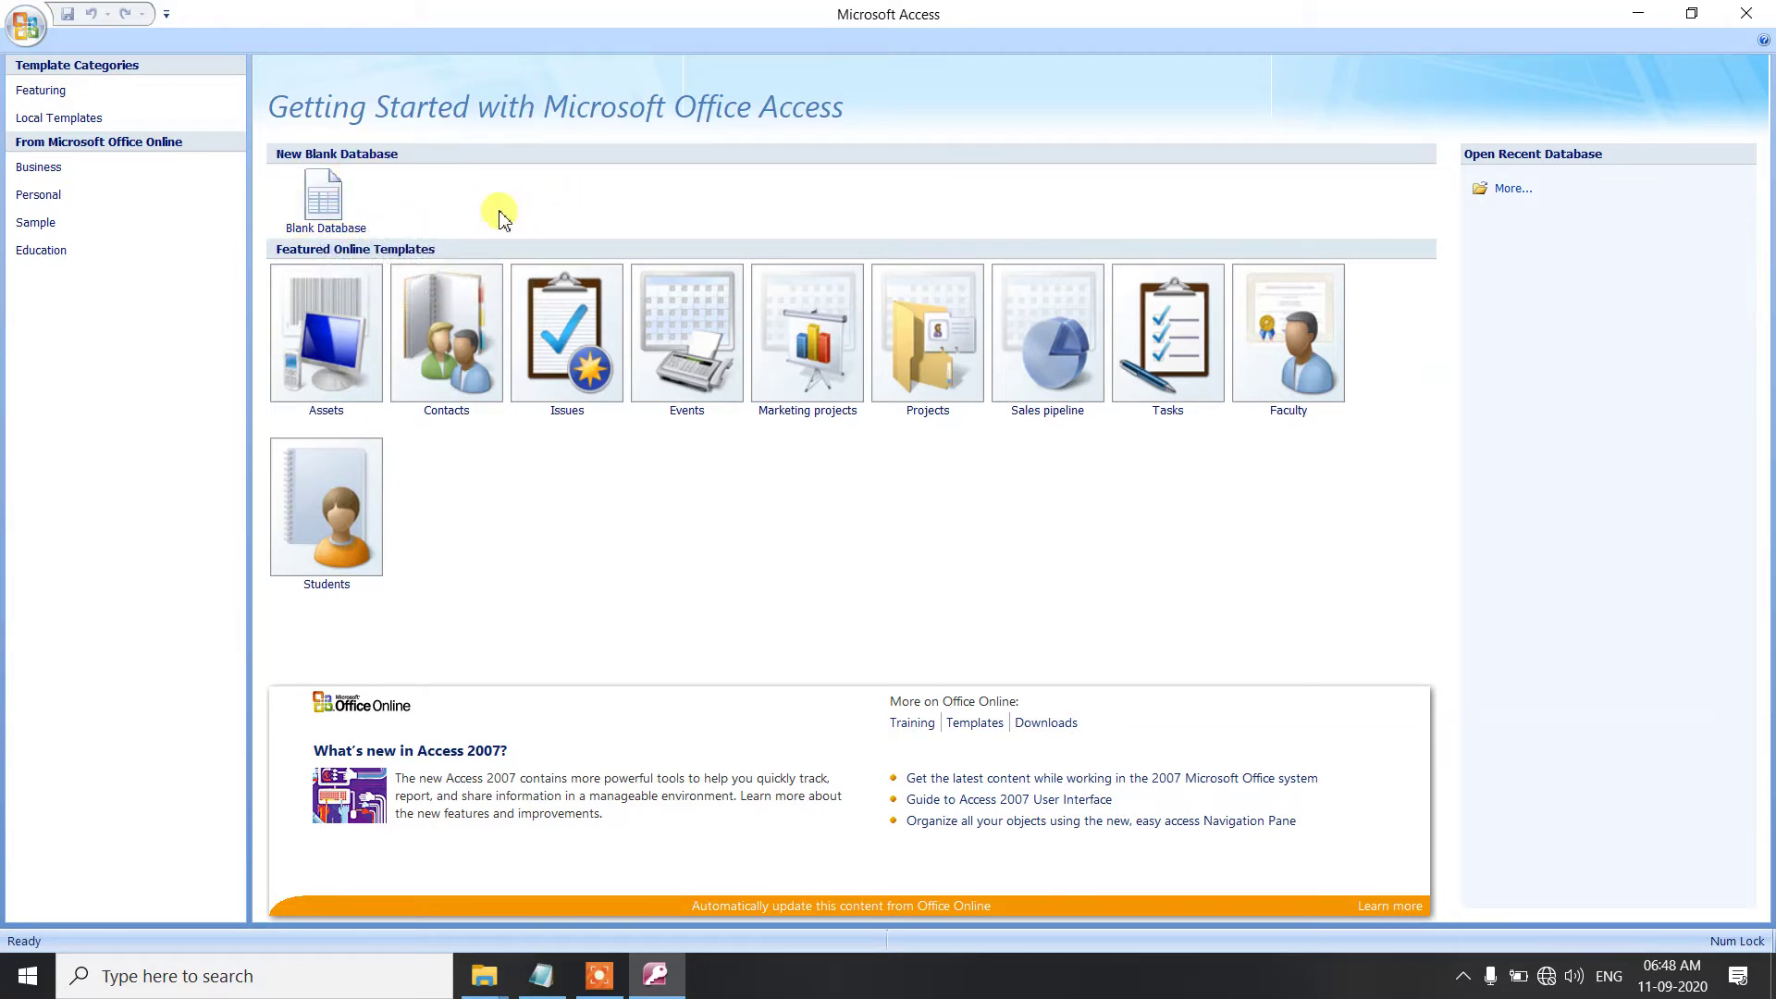
- Start a new blank database and replace its default file name with DATA_TYPE
{"action": "left_click", "coordinate": [319, 203]}
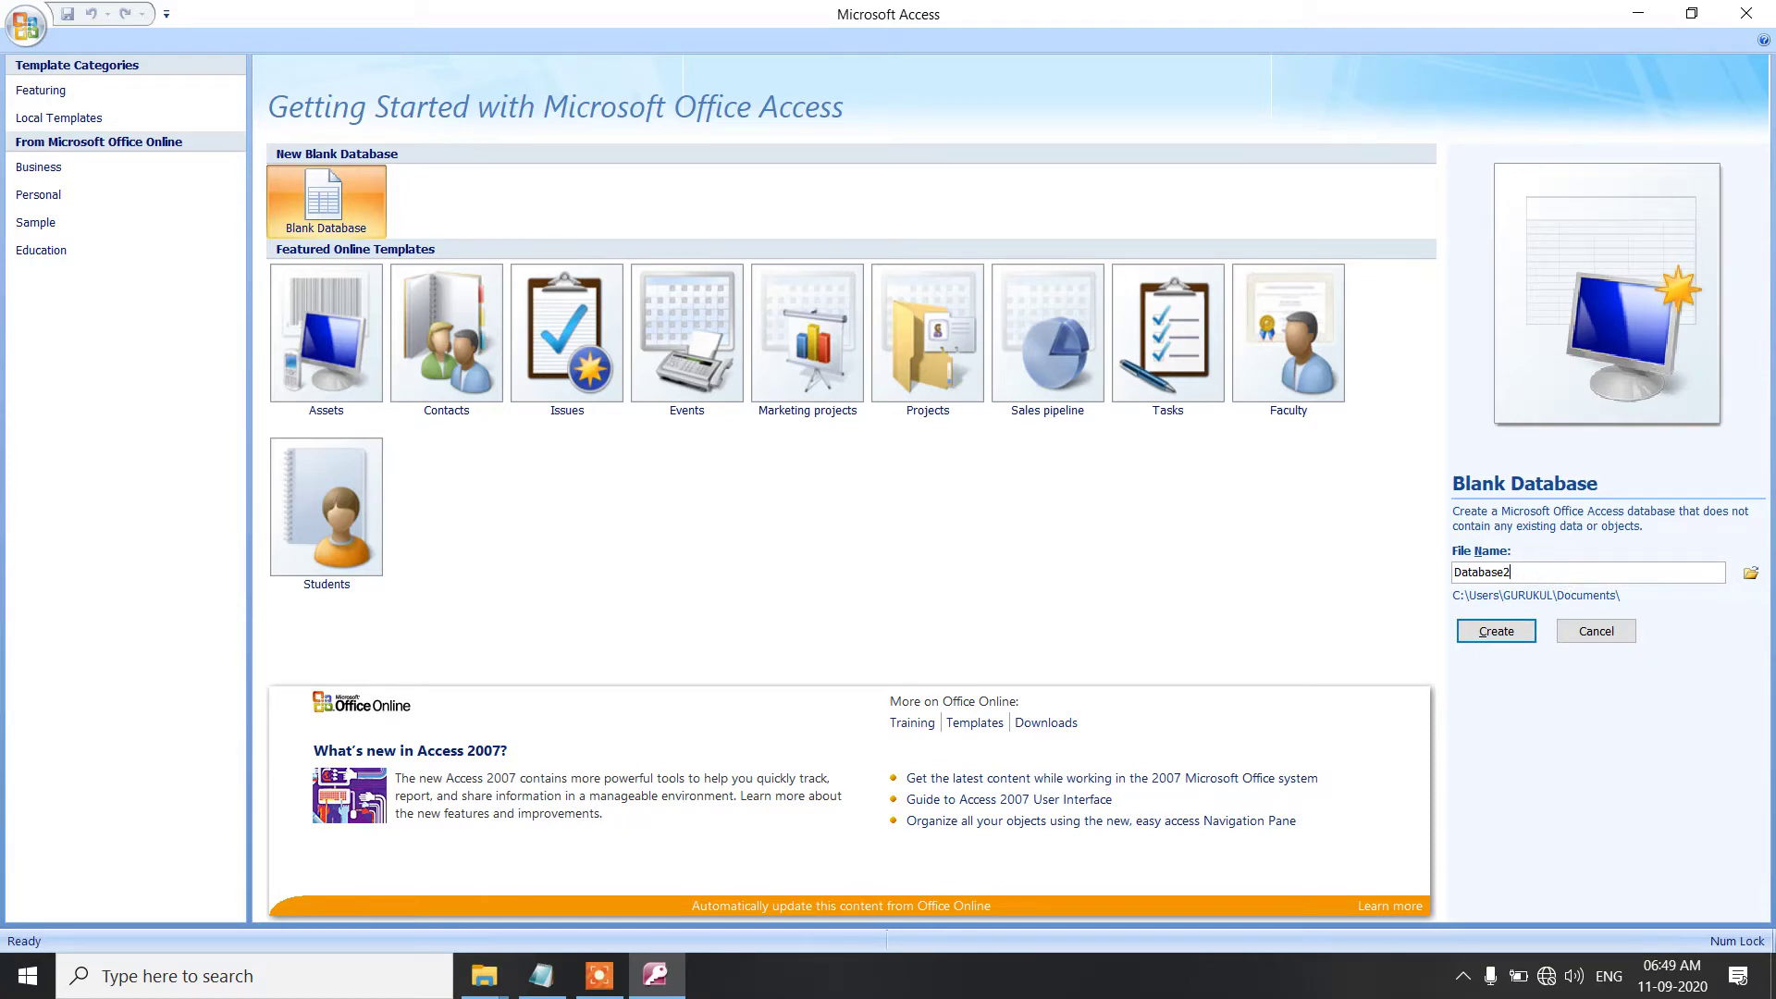
{"action": "key", "text": "BackSpace"}
{"action": "key", "text": "BackSpace"}
{"action": "key", "text": "BackSpace"}
{"action": "key", "text": "BackSpace"}
{"action": "key", "text": "BackSpace"}
{"action": "key", "text": "BackSpace"}
{"action": "key", "text": "BackSpace"}
{"action": "key", "text": "BackSpace"}
{"action": "key", "text": "BackSpace"}
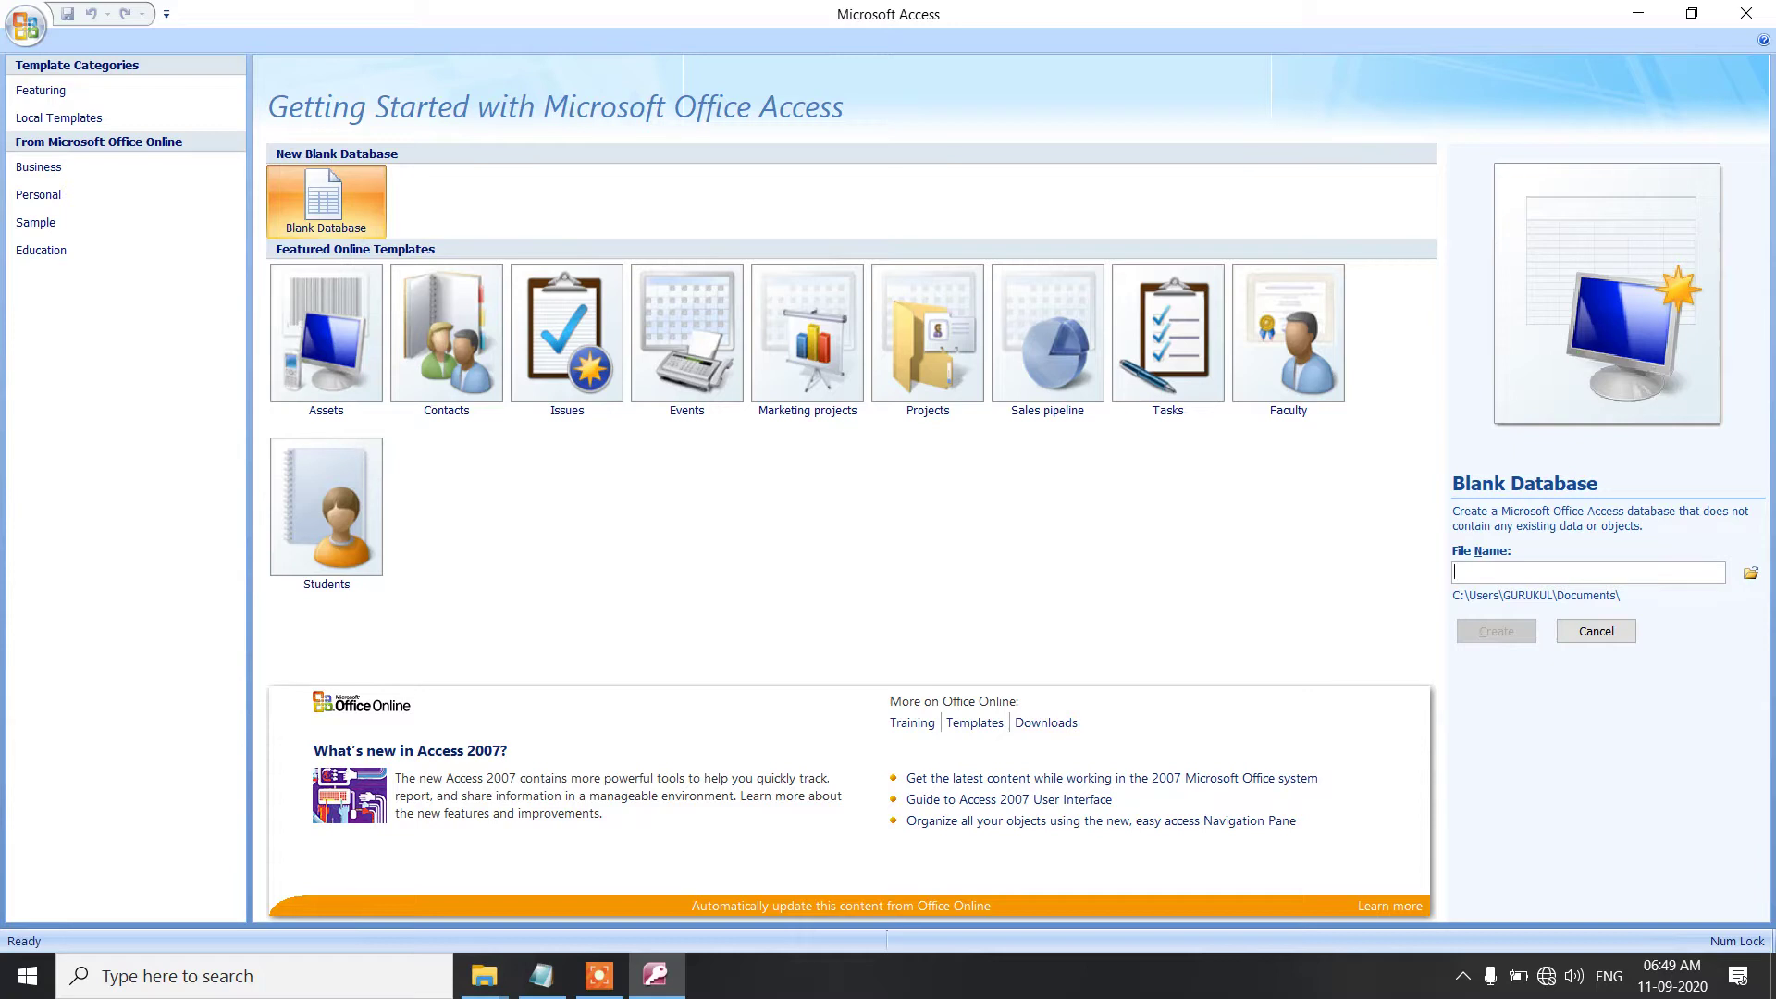
{"action": "key", "text": "Caps_Lock"}
{"action": "type", "text": "DATA"}
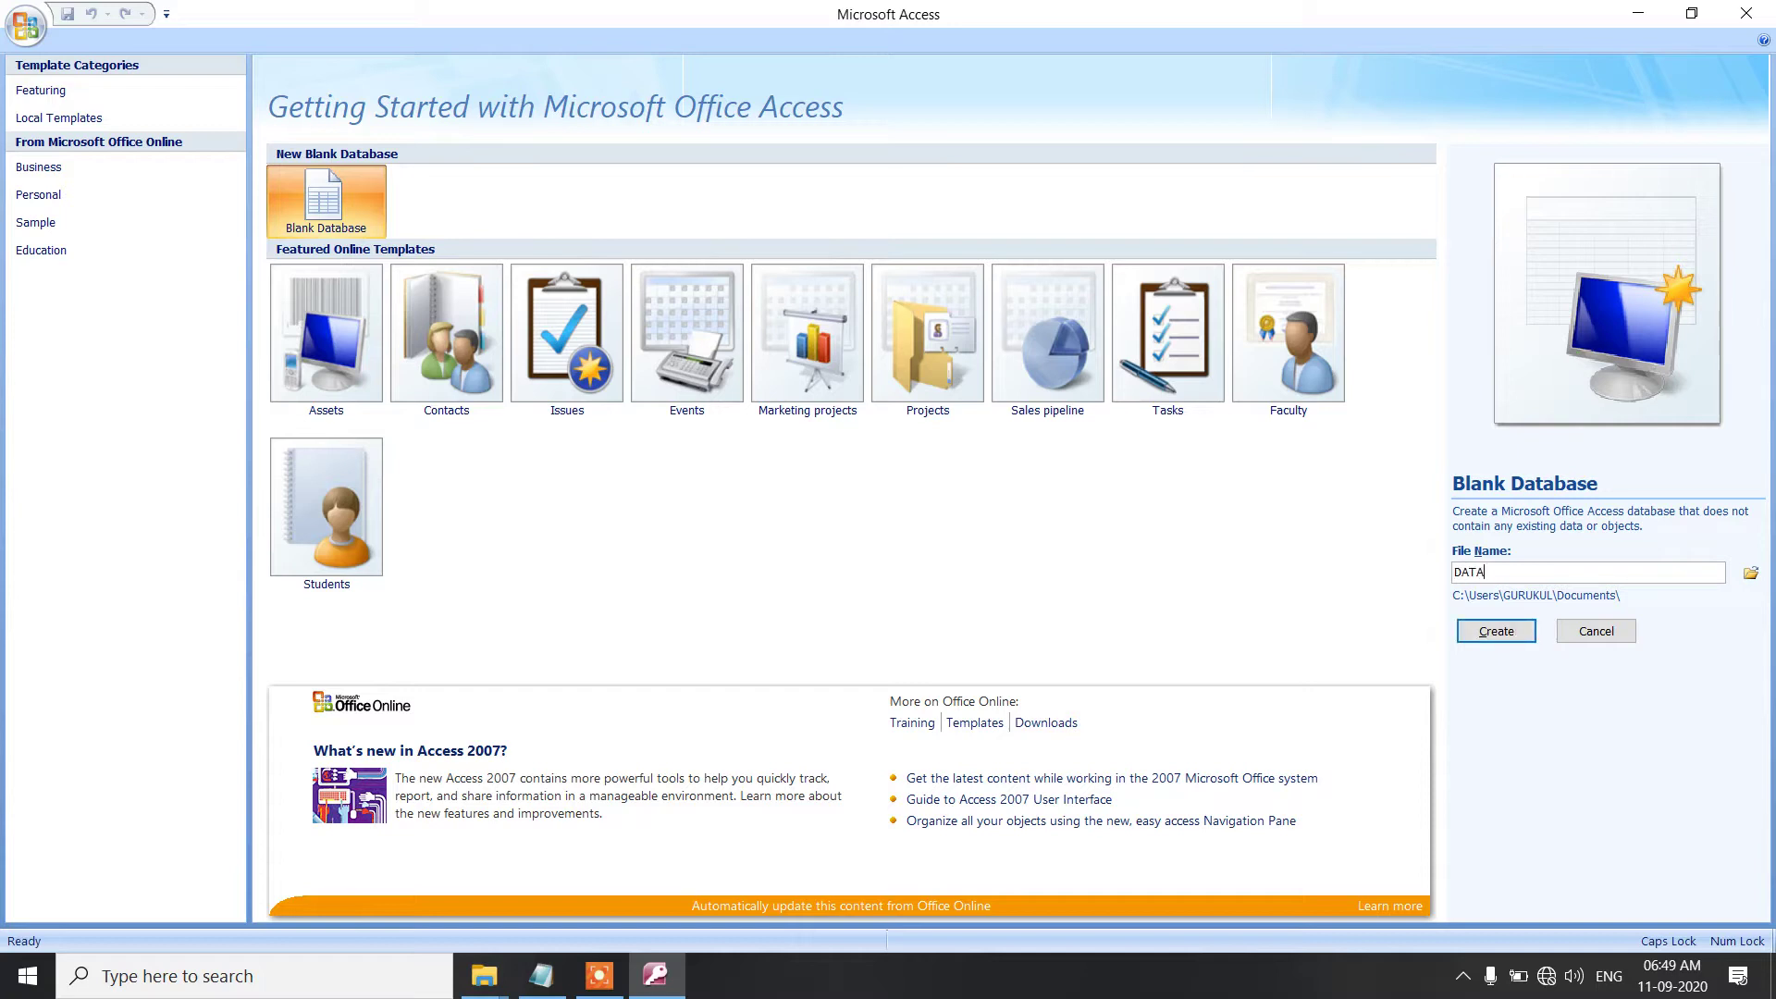
{"action": "type", "text": "_TYPE"}
- Set the Desktop as the save location and create the DATA_TYPE database
{"action": "left_click", "coordinate": [1750, 575]}
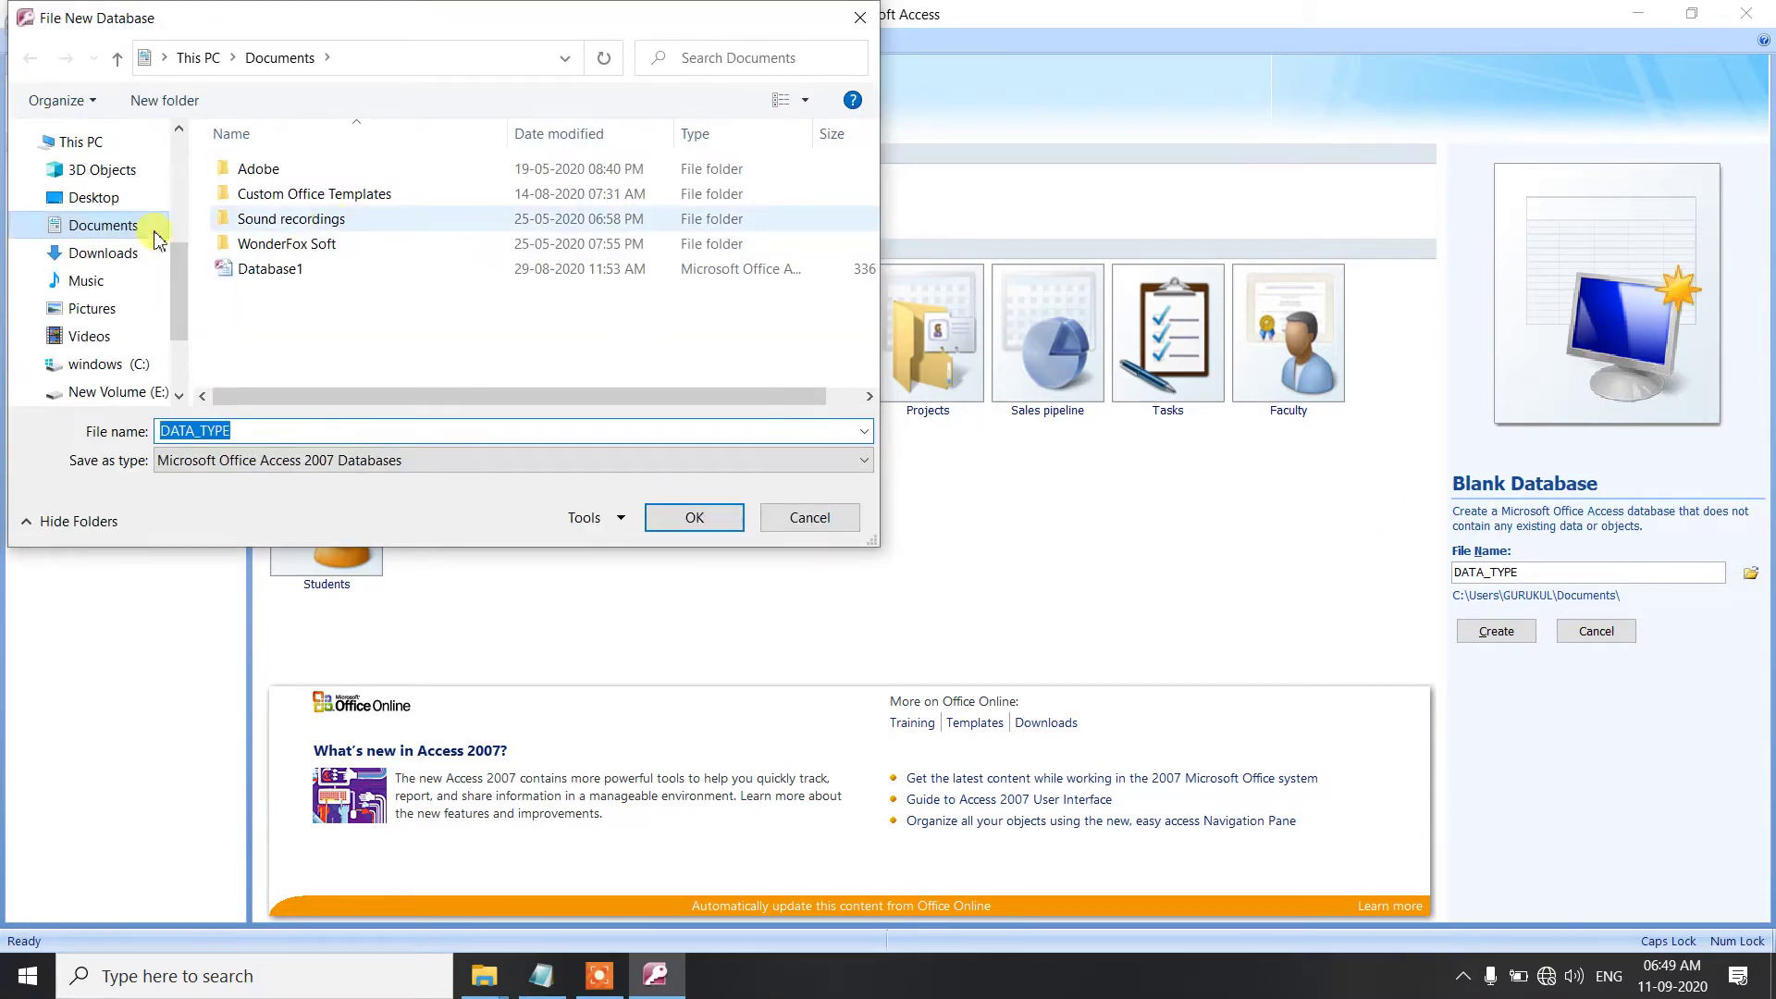
{"action": "left_click", "coordinate": [116, 196]}
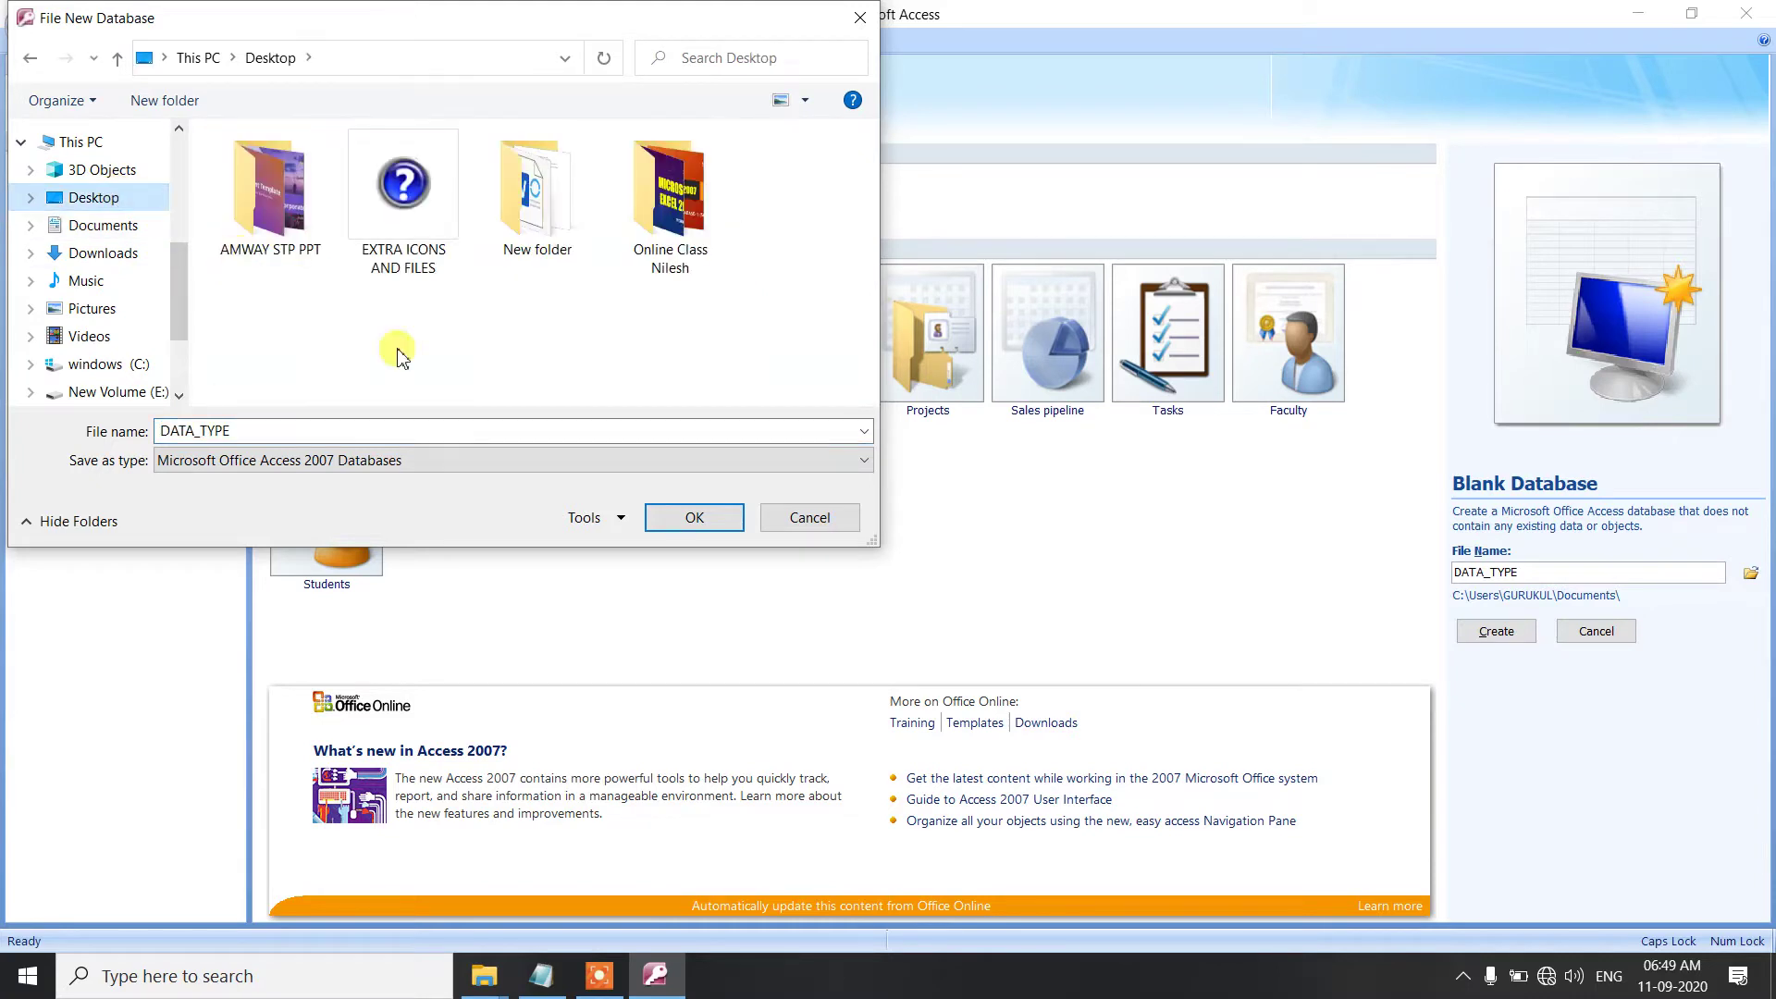
{"action": "left_click", "coordinate": [703, 517]}
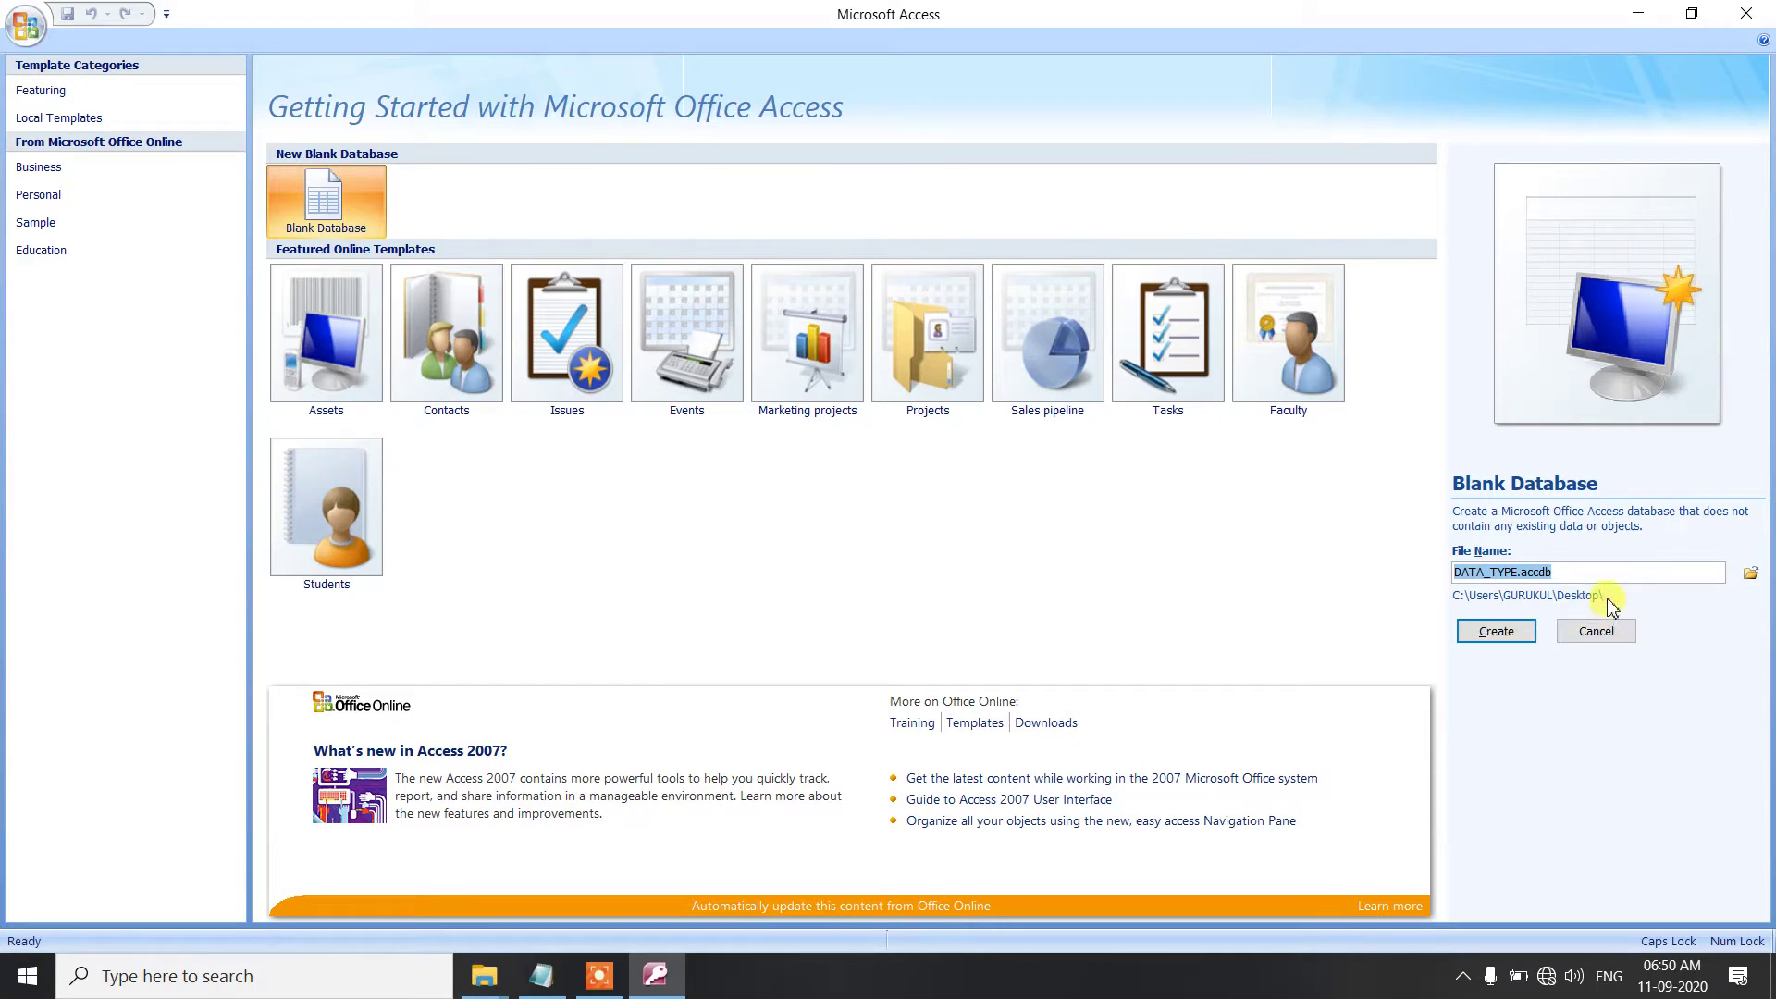
{"action": "left_click", "coordinate": [1598, 571]}
{"action": "left_click", "coordinate": [1483, 638]}
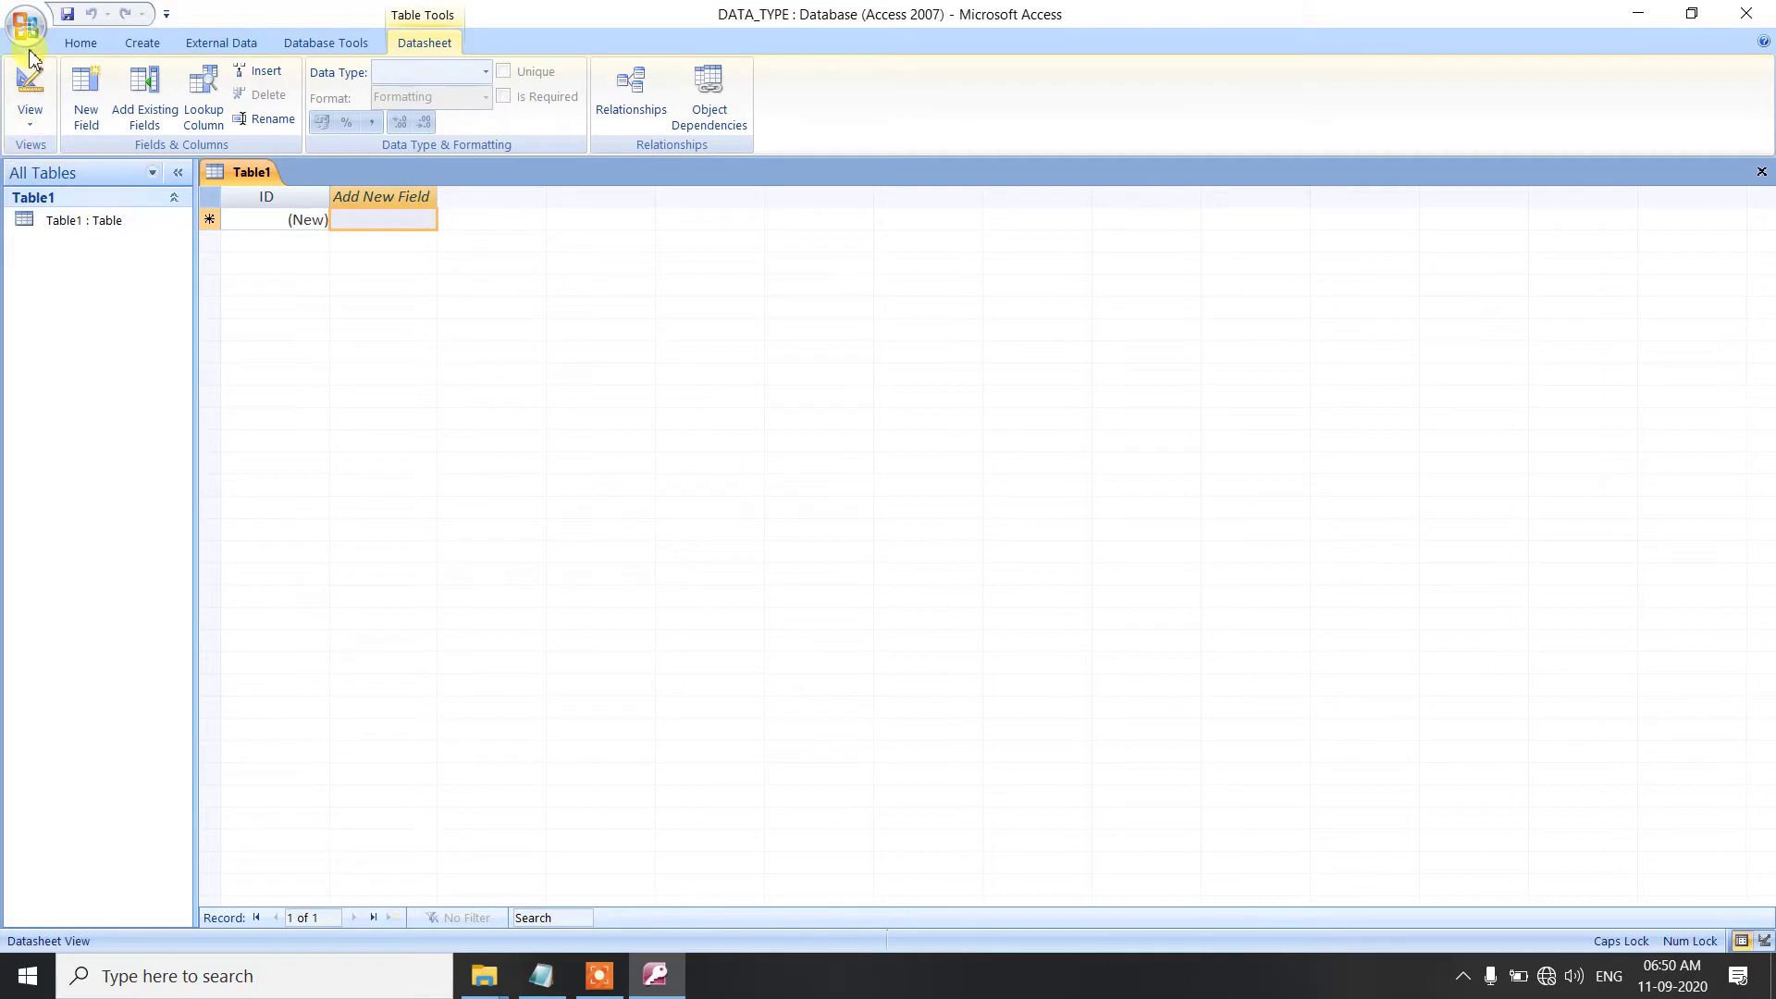
- Switch the new table to Design View, saving it under the name DATA_TYPE
{"action": "left_click", "coordinate": [32, 125]}
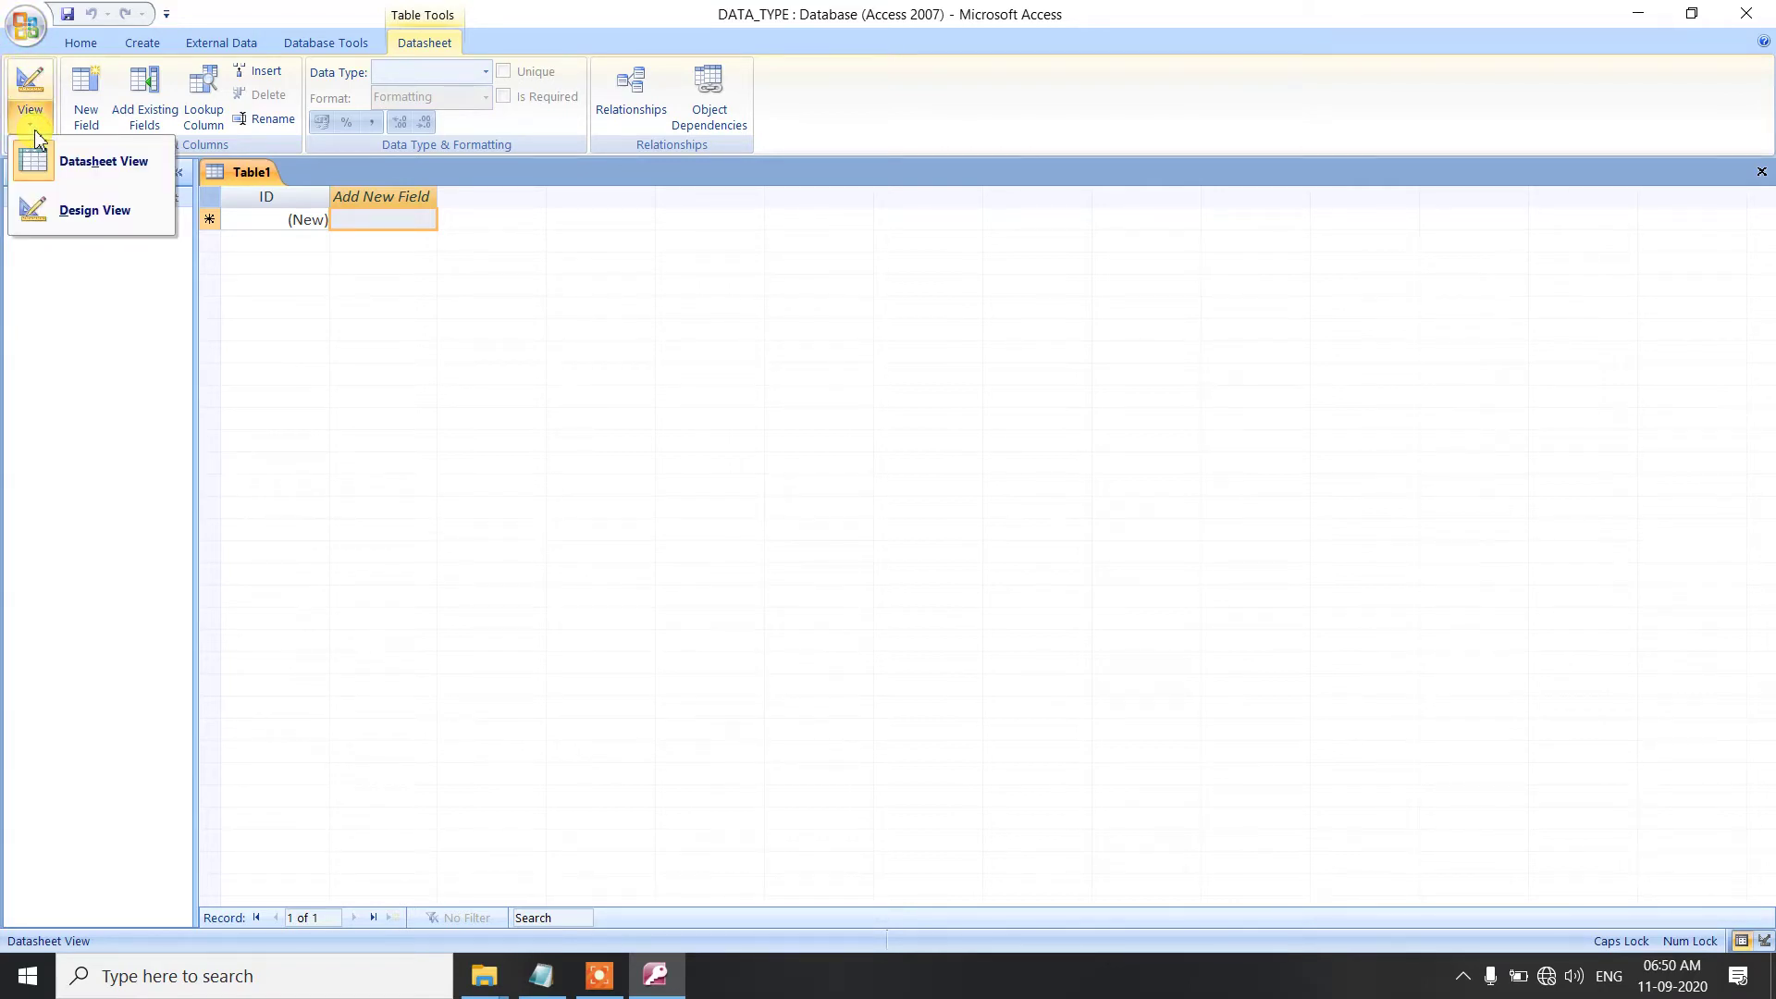
{"action": "left_click", "coordinate": [124, 208]}
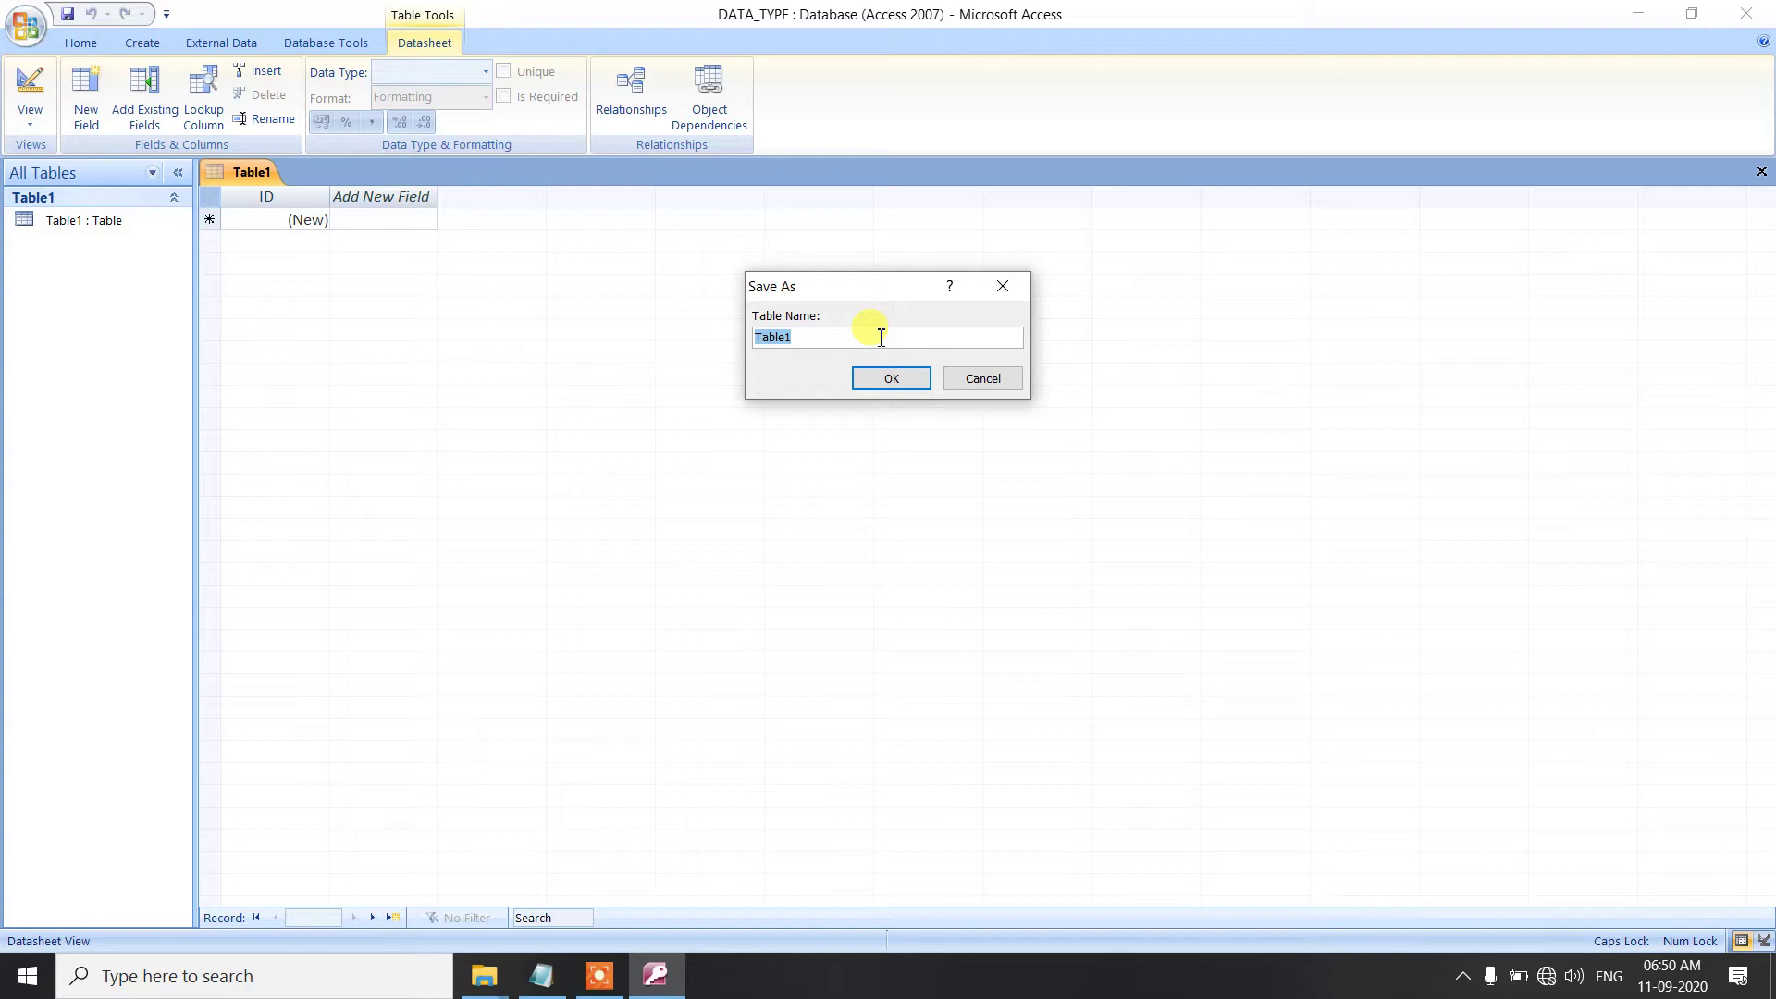
{"action": "type", "text": "DATA_TYPE"}
{"action": "left_click", "coordinate": [890, 380]}
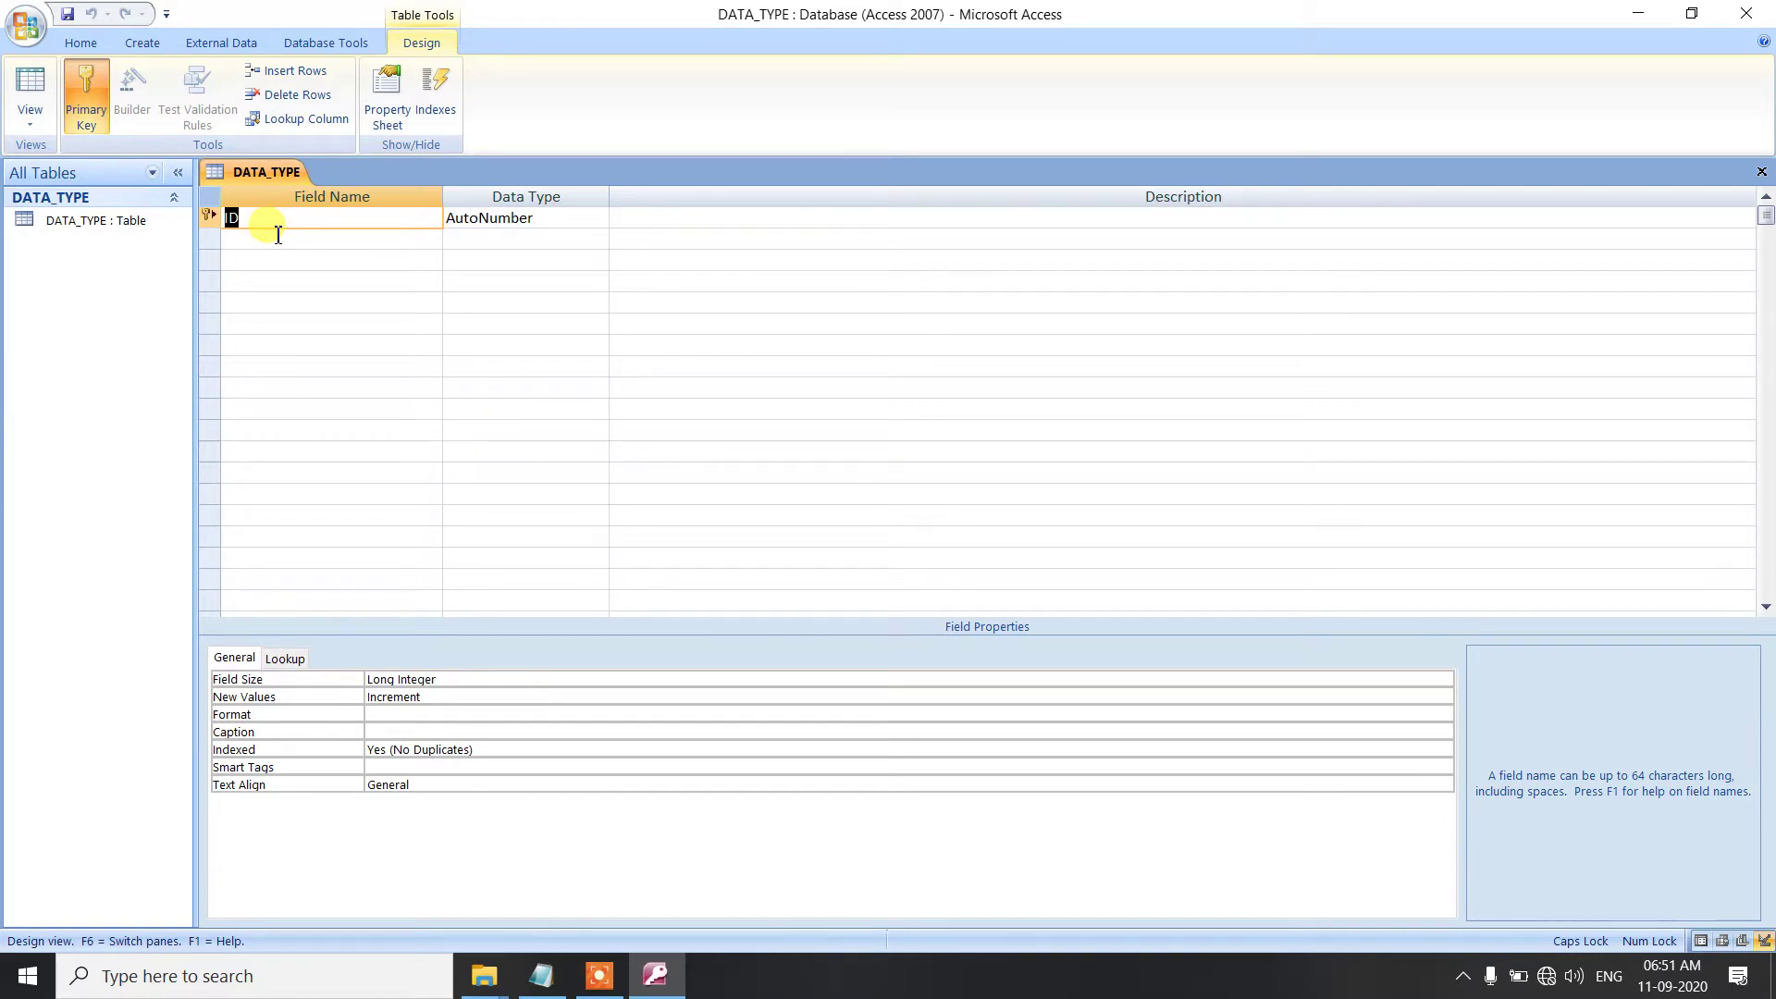
- Rename the ID field to NAME and remove its primary key, accepting the reserved word
{"action": "type", "text": "NAME"}
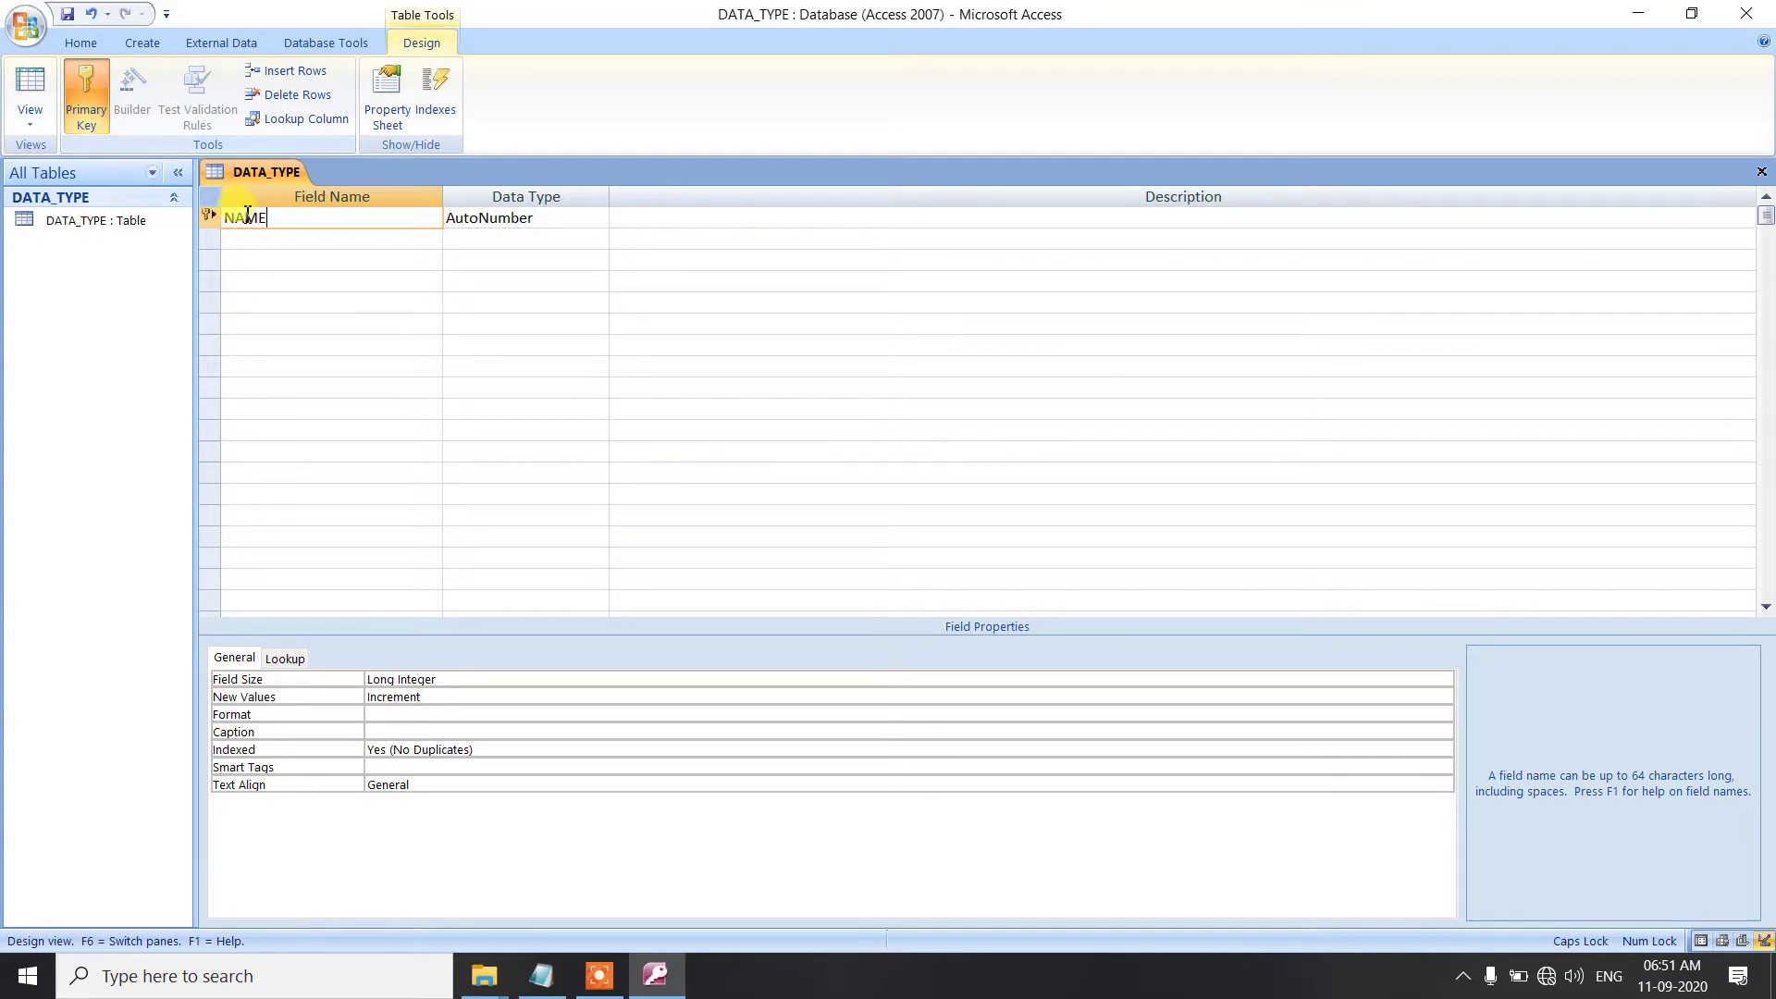
{"action": "left_click", "coordinate": [307, 214]}
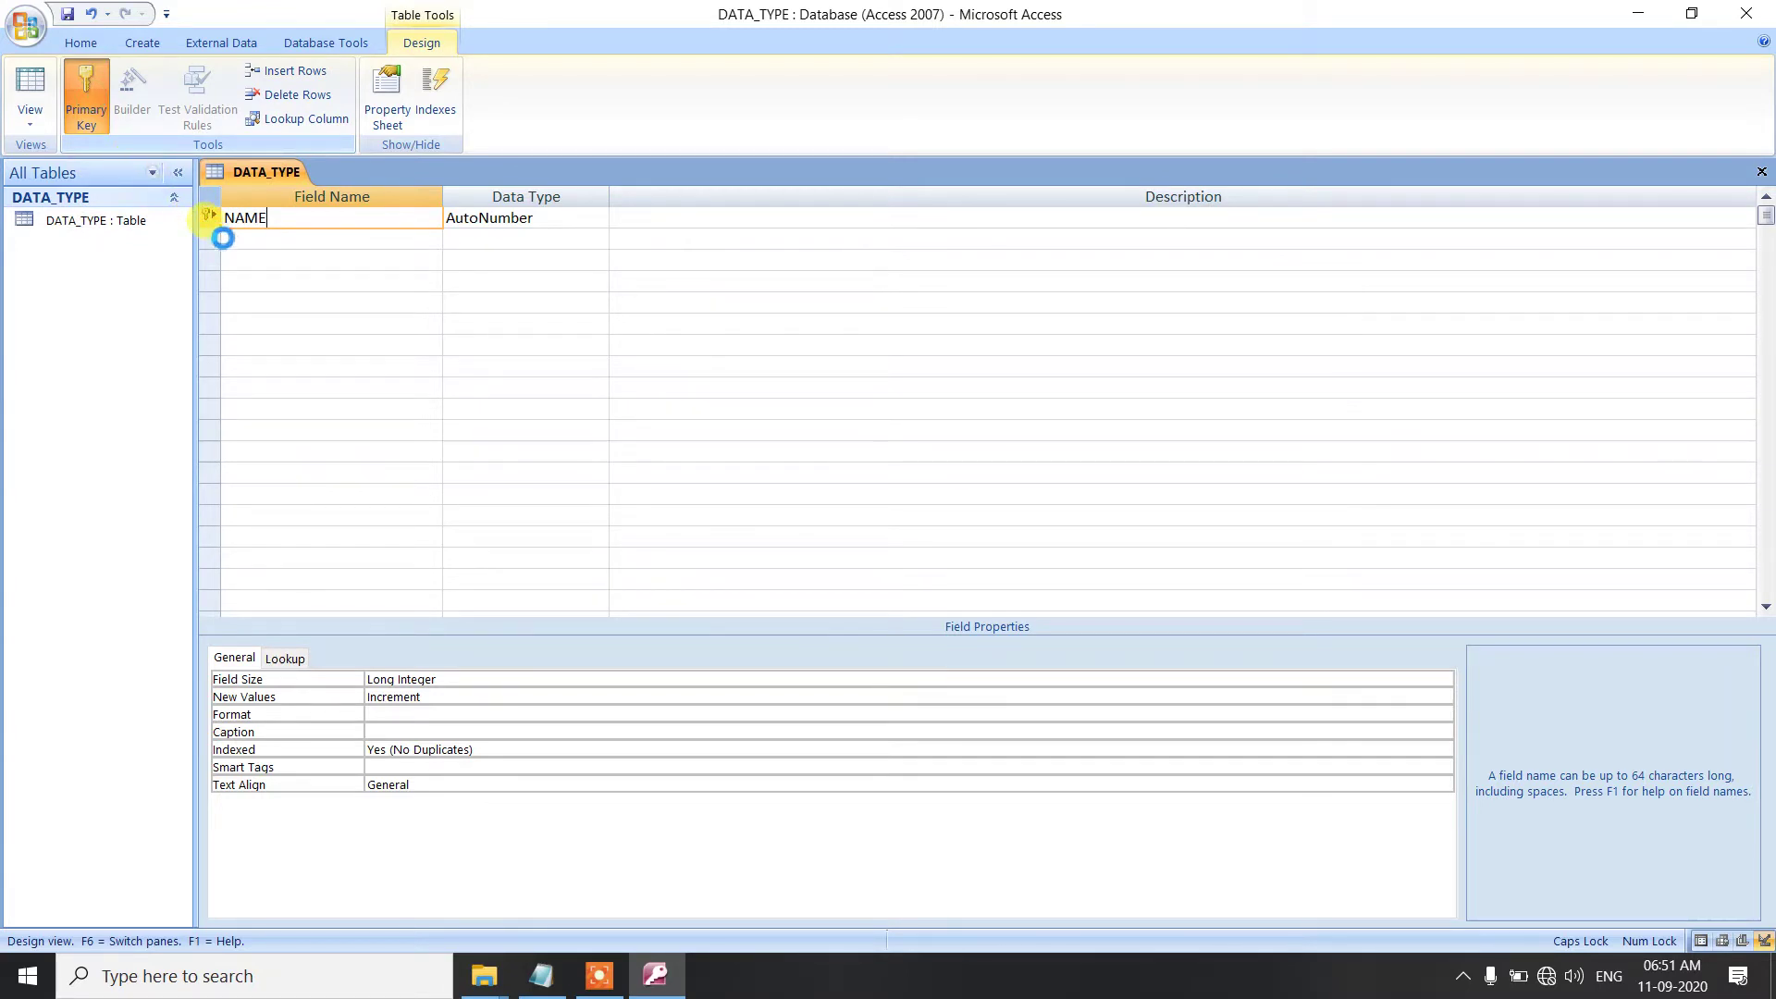
{"action": "left_click", "coordinate": [87, 109]}
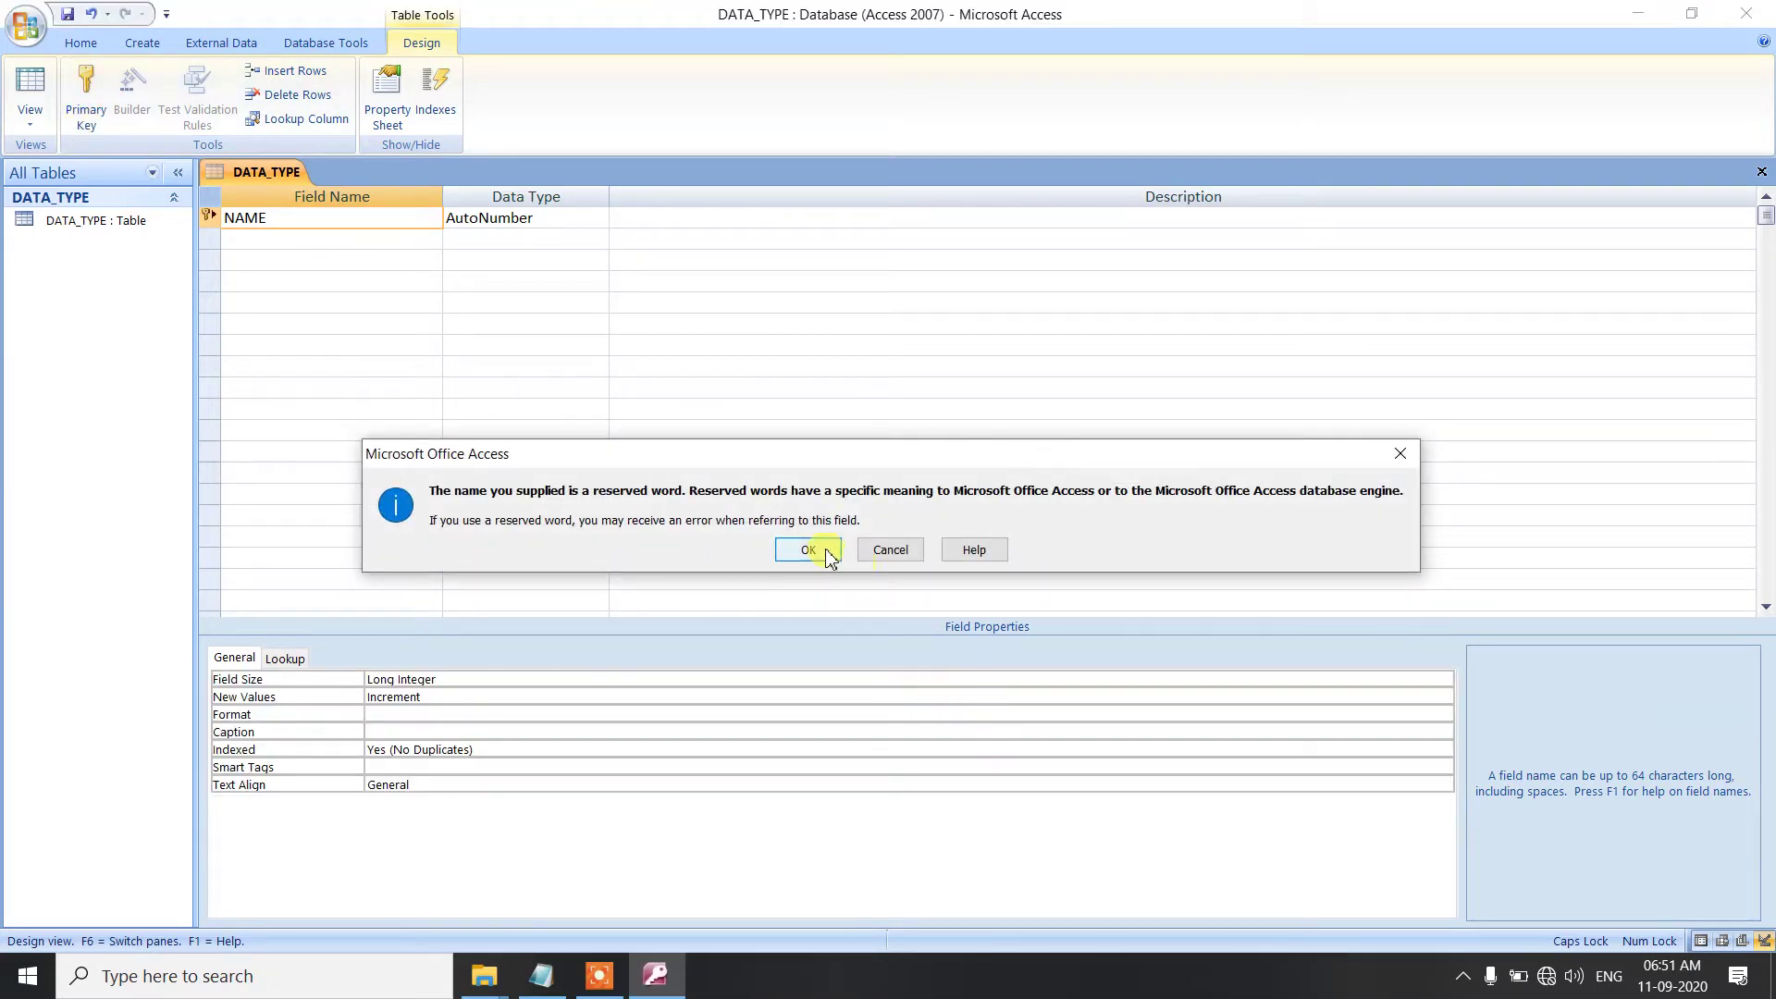
{"action": "left_click", "coordinate": [828, 552]}
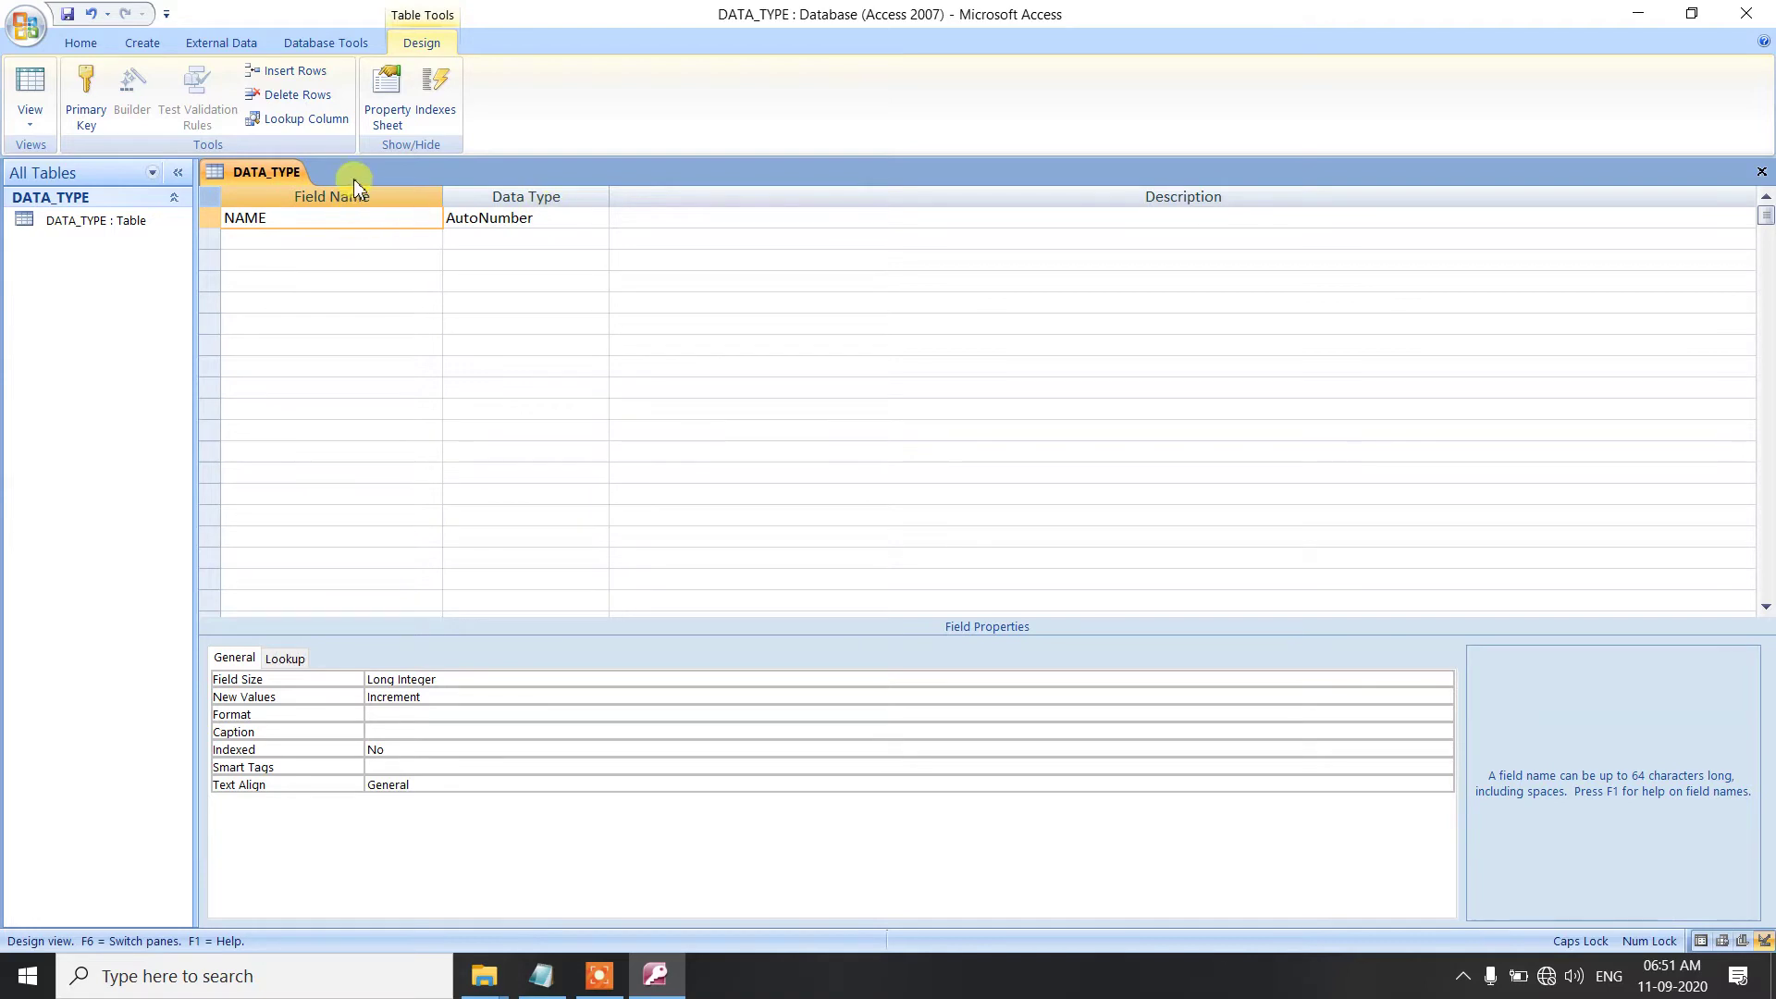
- Set the data type of the NAME field to Text and check its Field Size property
{"action": "left_click", "coordinate": [592, 219]}
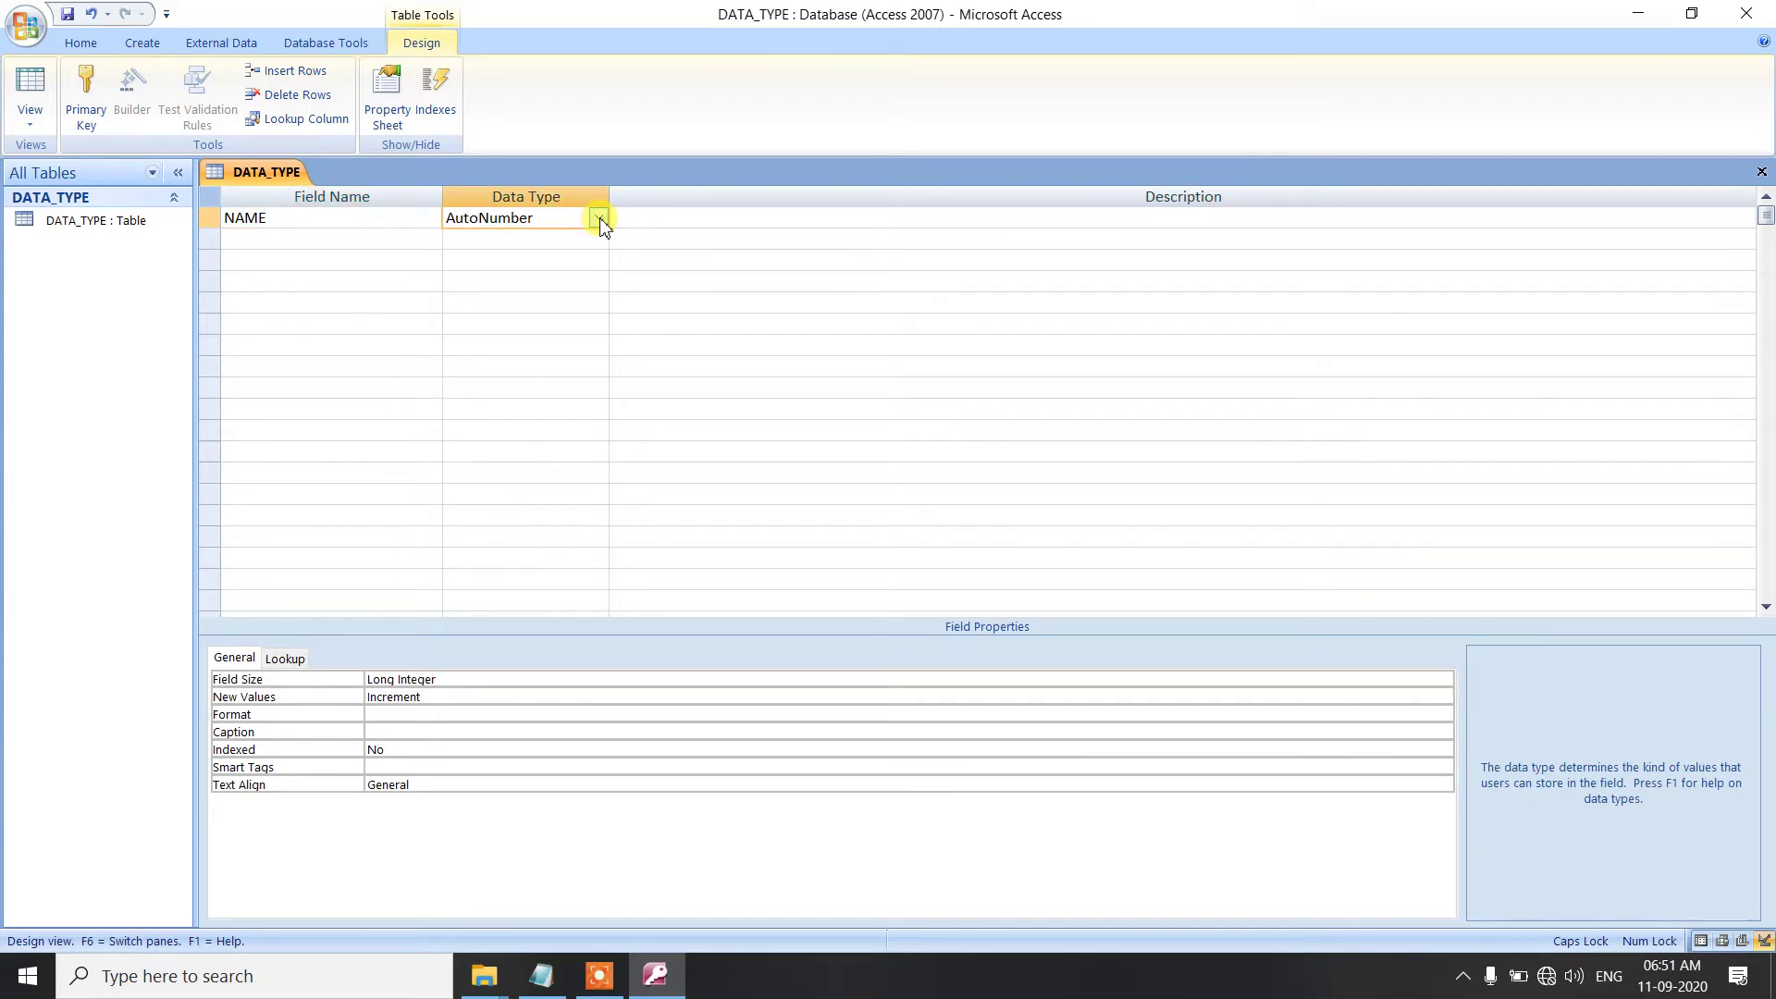
{"action": "left_click", "coordinate": [600, 219]}
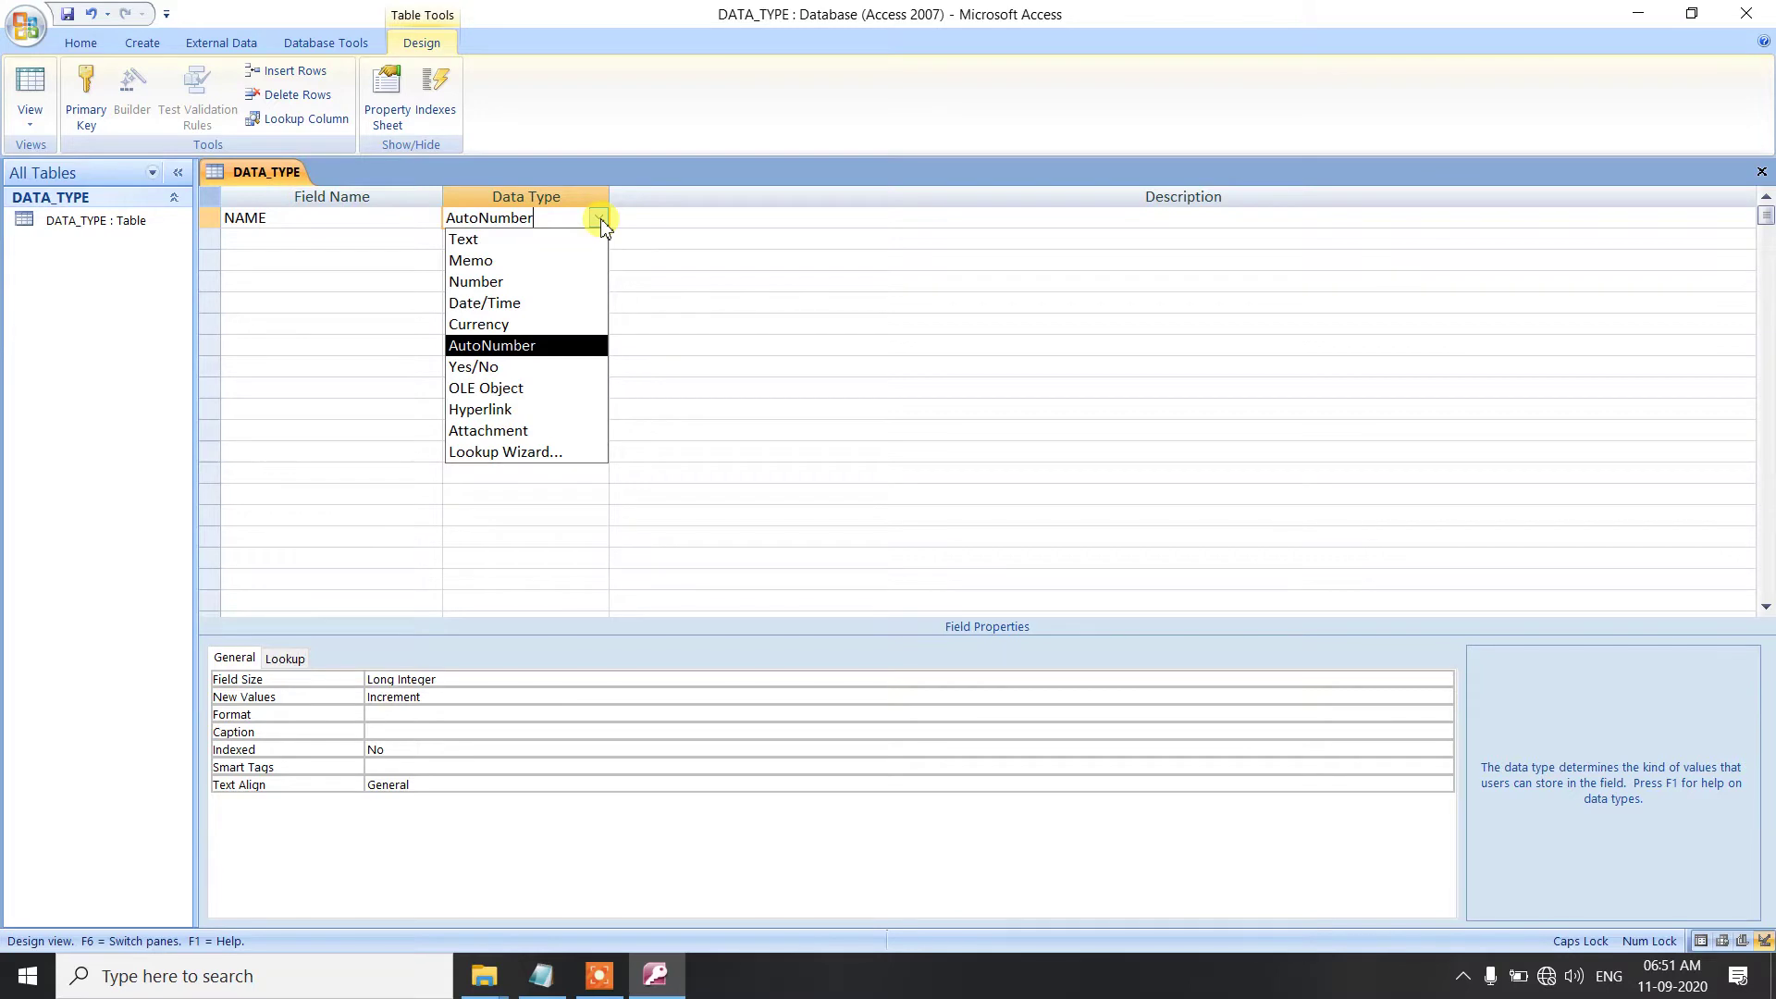
{"action": "left_click", "coordinate": [512, 241]}
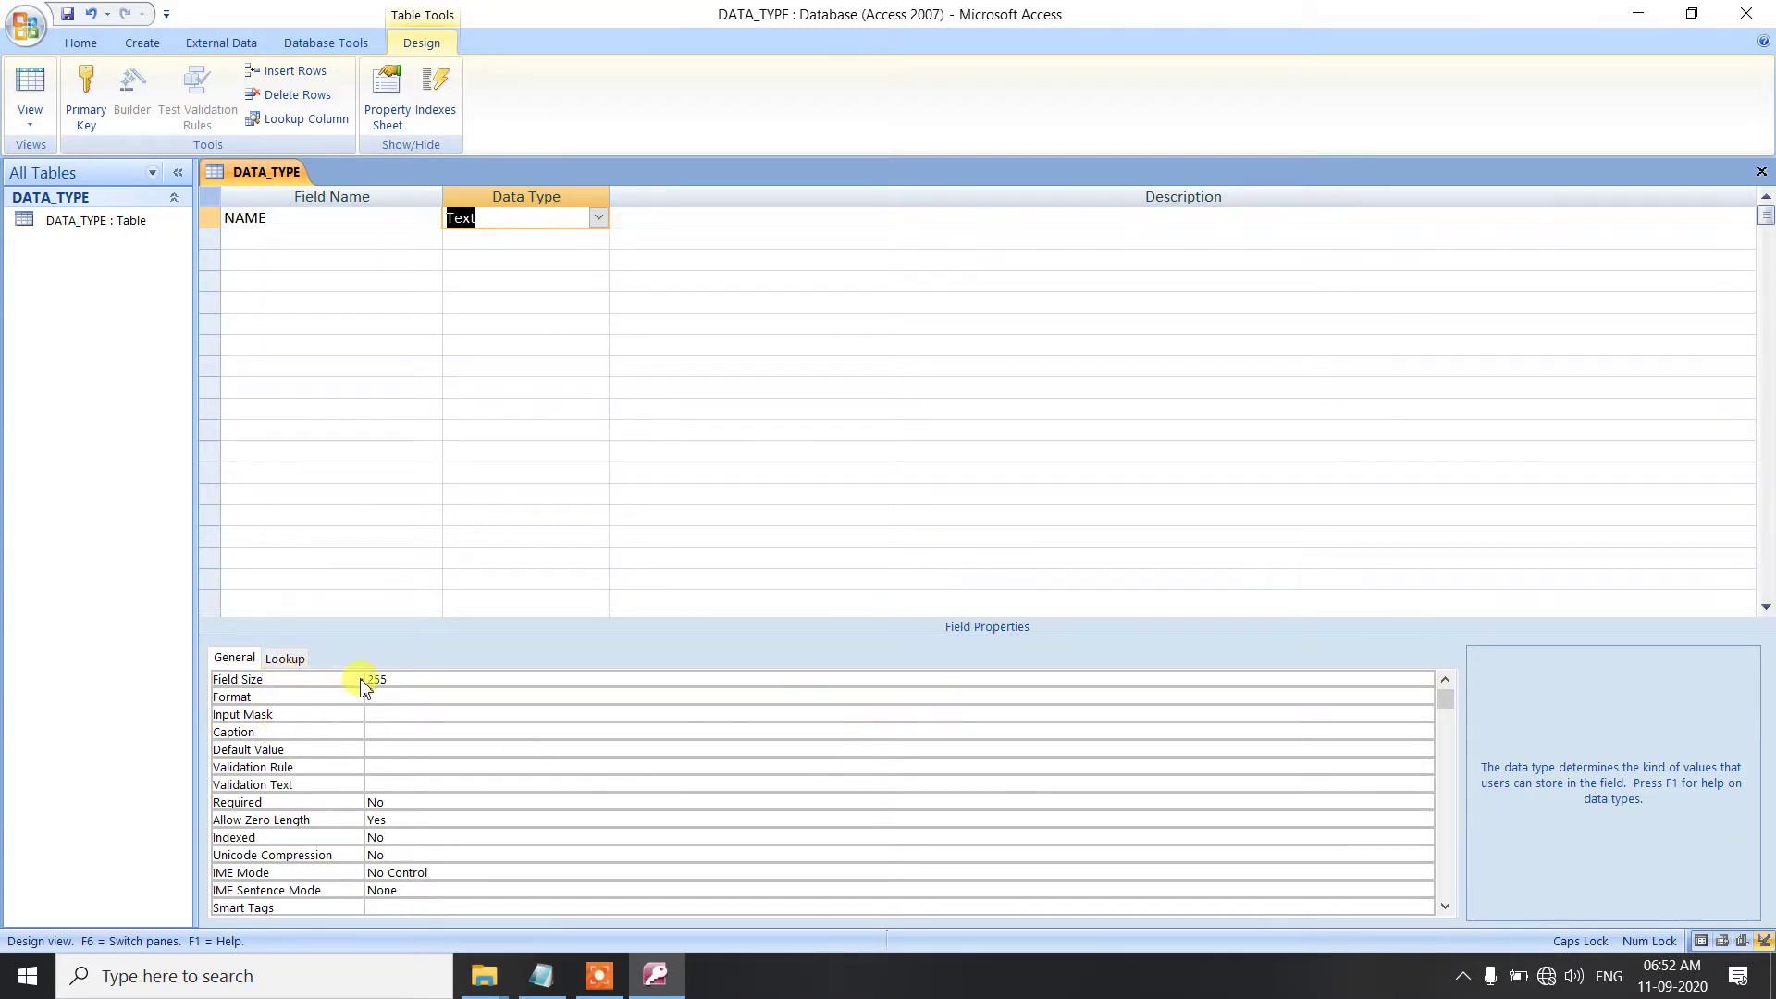
{"action": "left_click", "coordinate": [408, 679]}
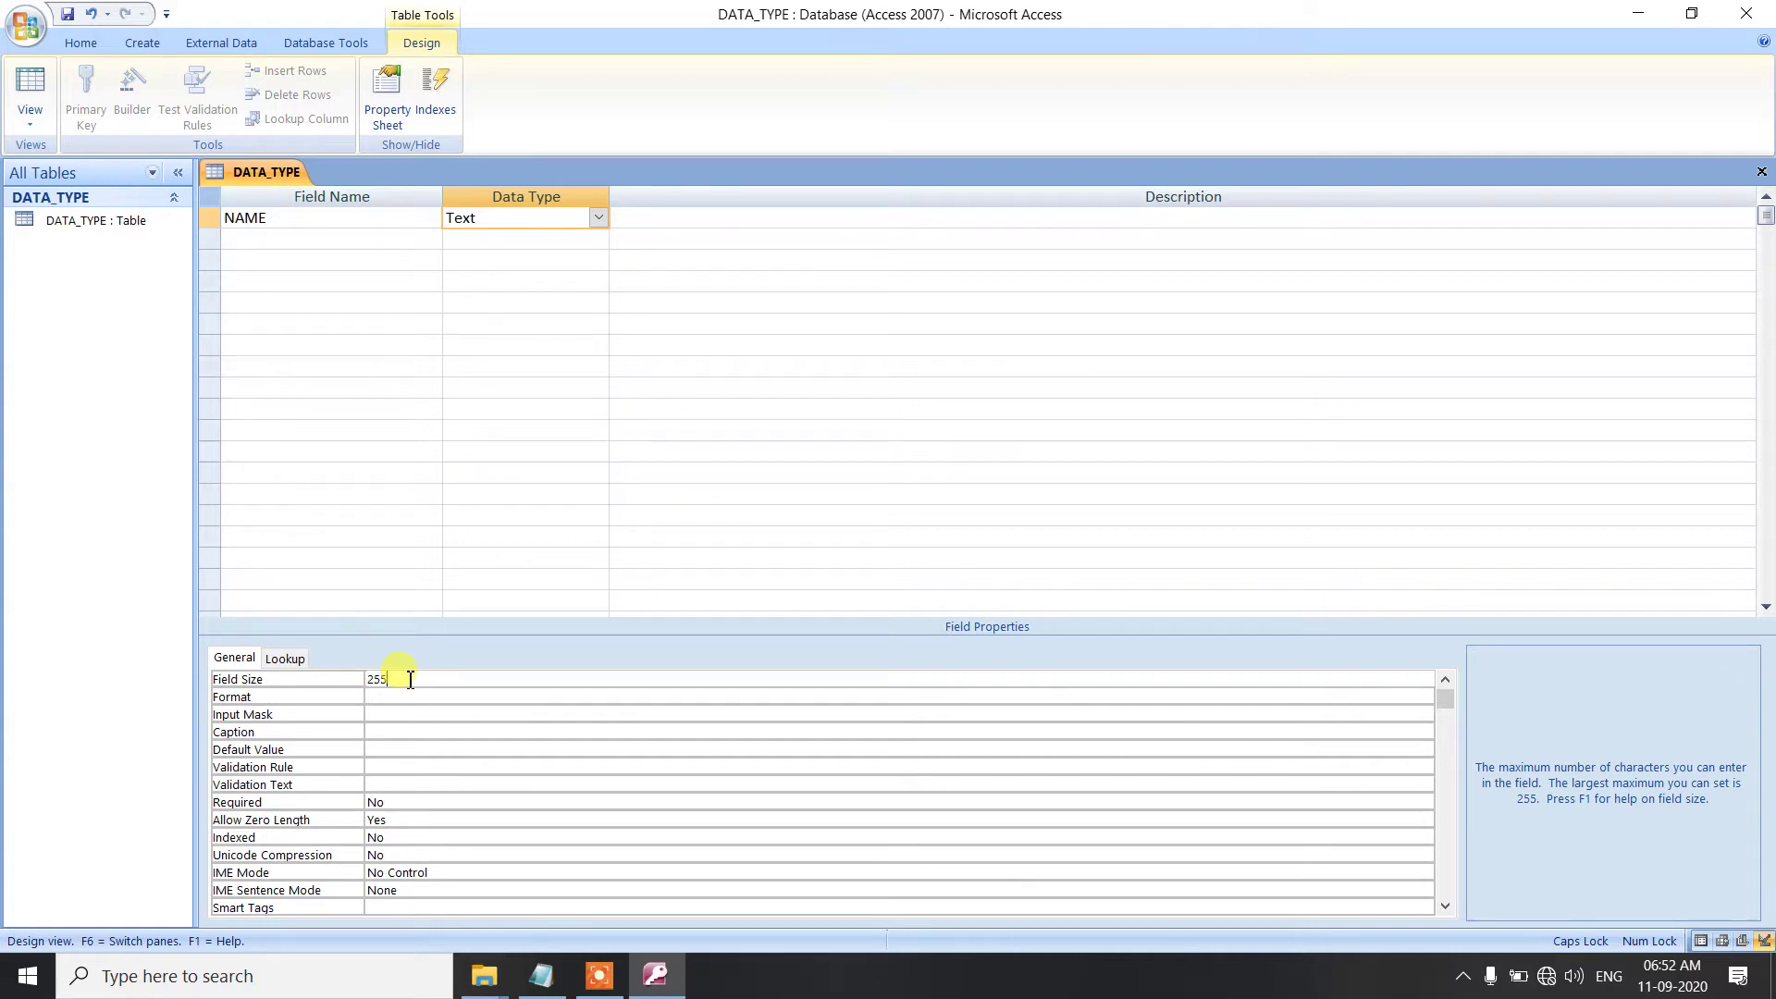
{"action": "key", "text": "Return"}
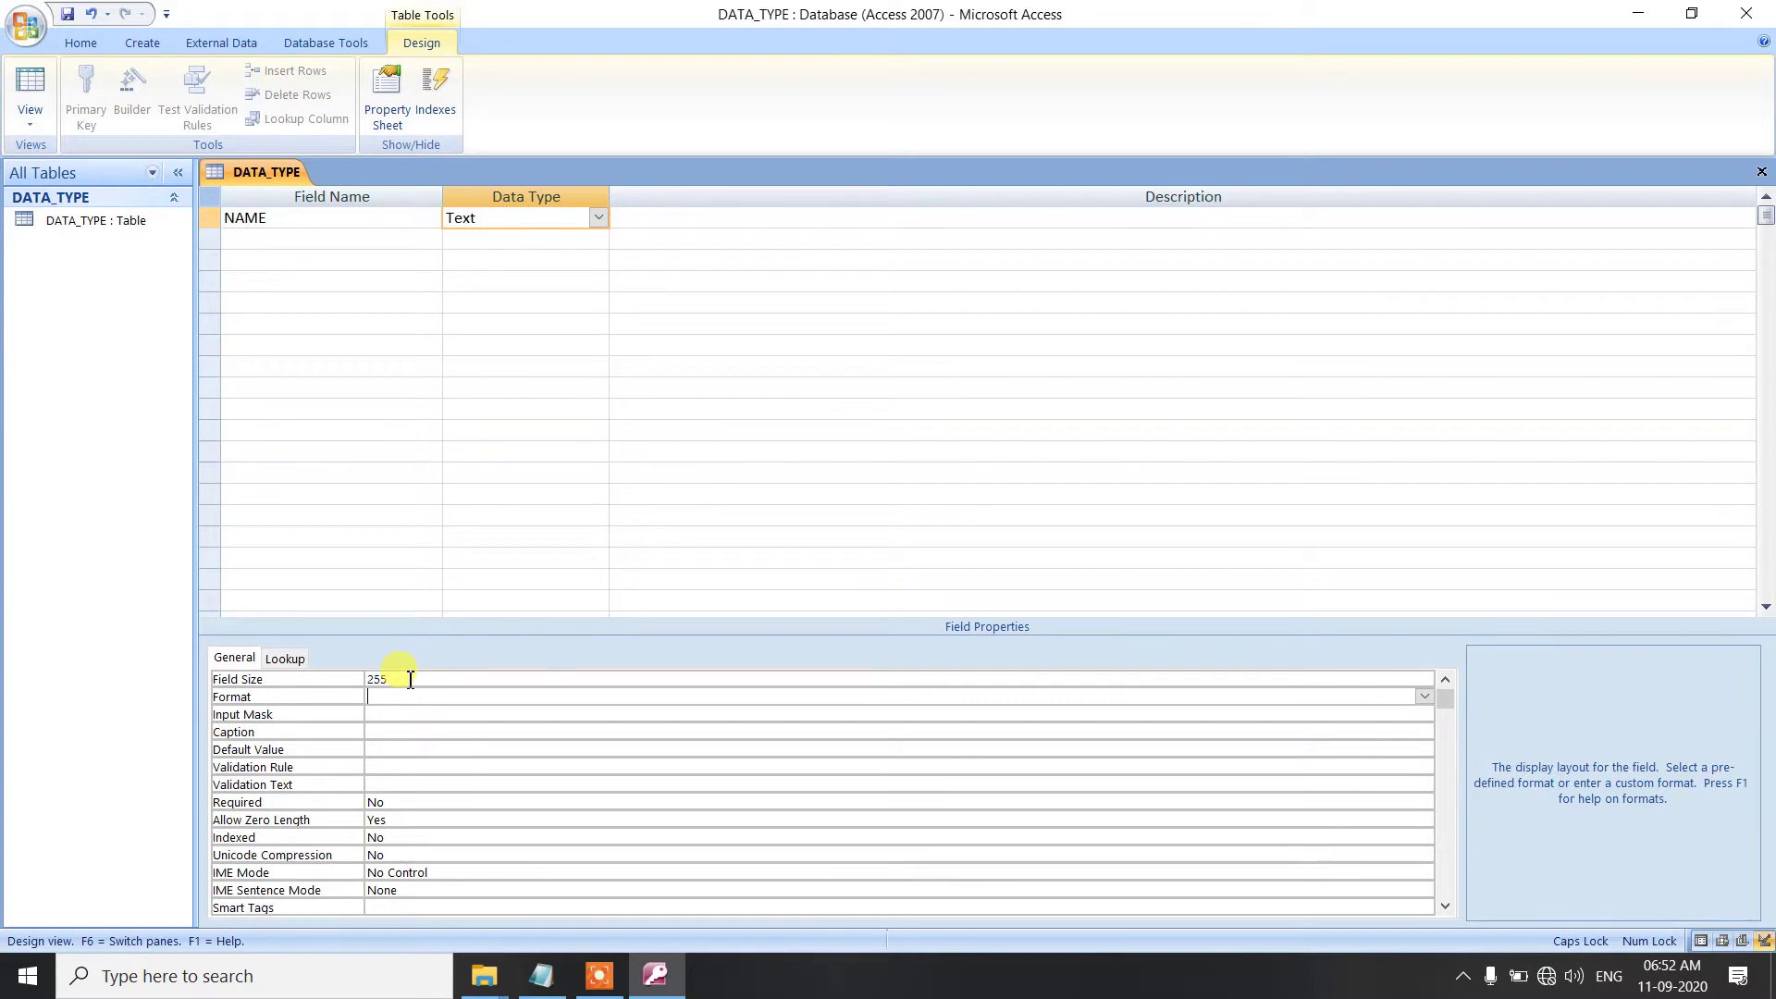
- Add a second field named ROLL_NO below NAME and set its data type to Number
{"action": "left_click", "coordinate": [250, 242]}
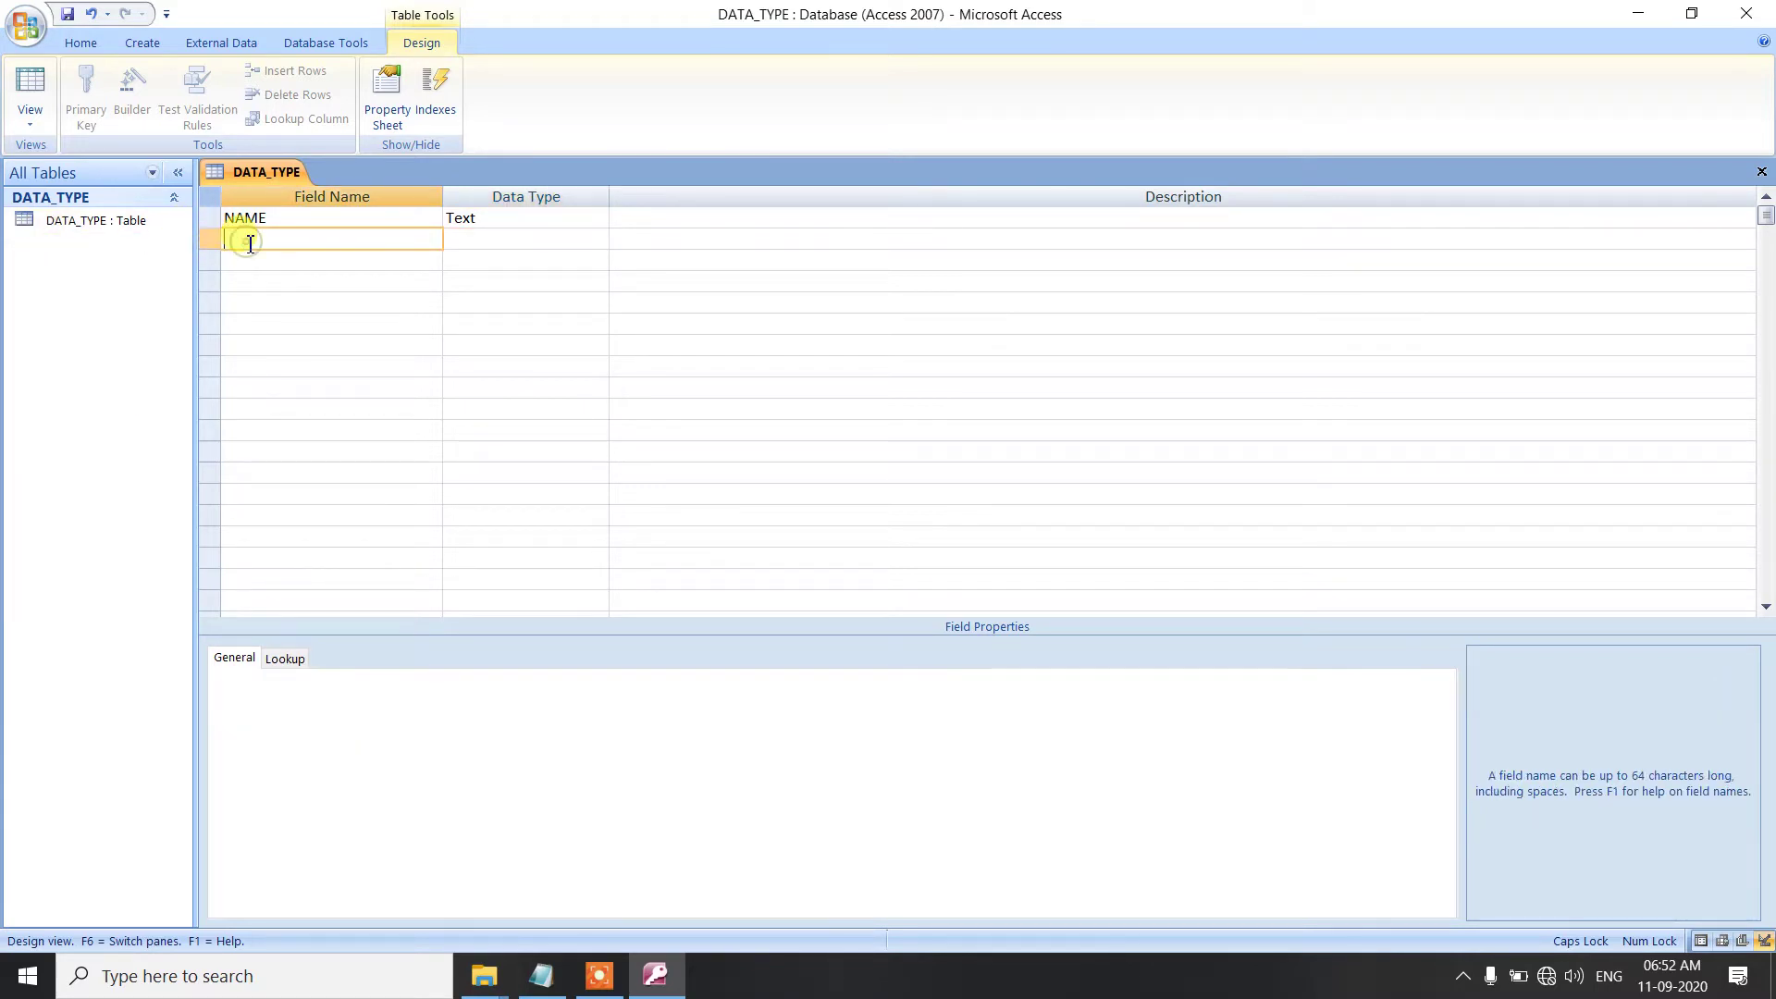
{"action": "type", "text": "ROLL"}
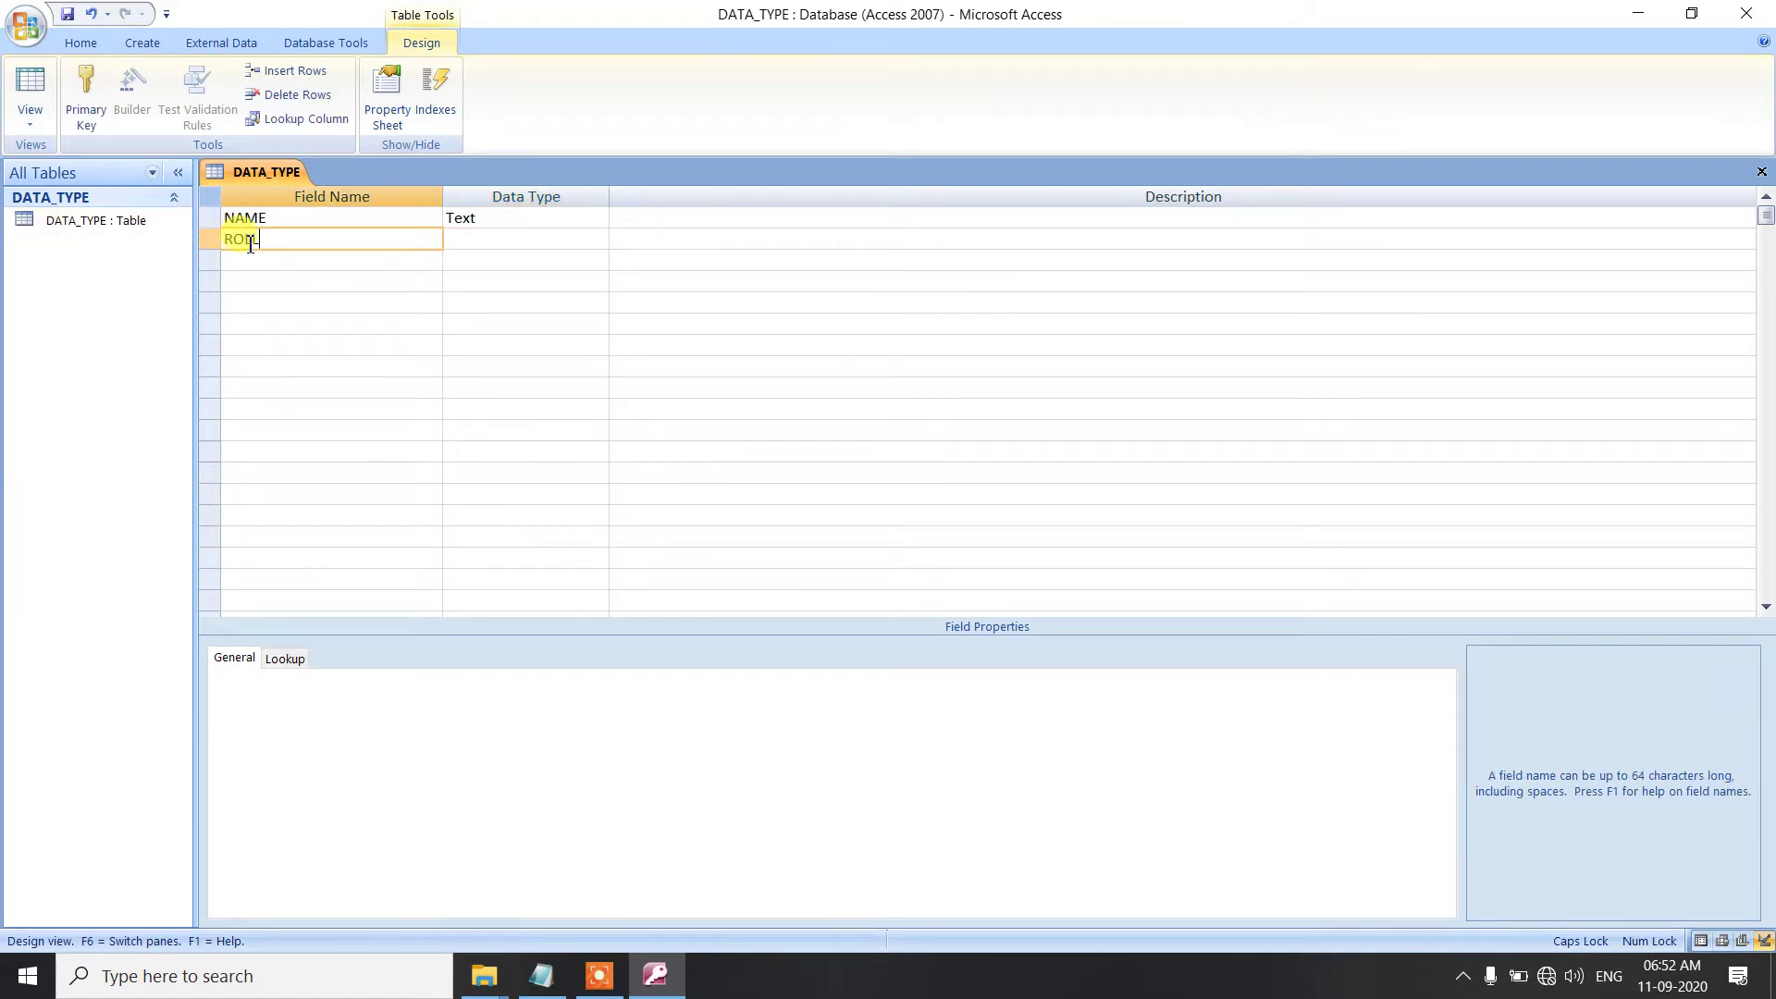
{"action": "type", "text": "_NO"}
{"action": "left_click", "coordinate": [249, 242]}
{"action": "type", "text": "L"}
{"action": "key", "text": "Tab"}
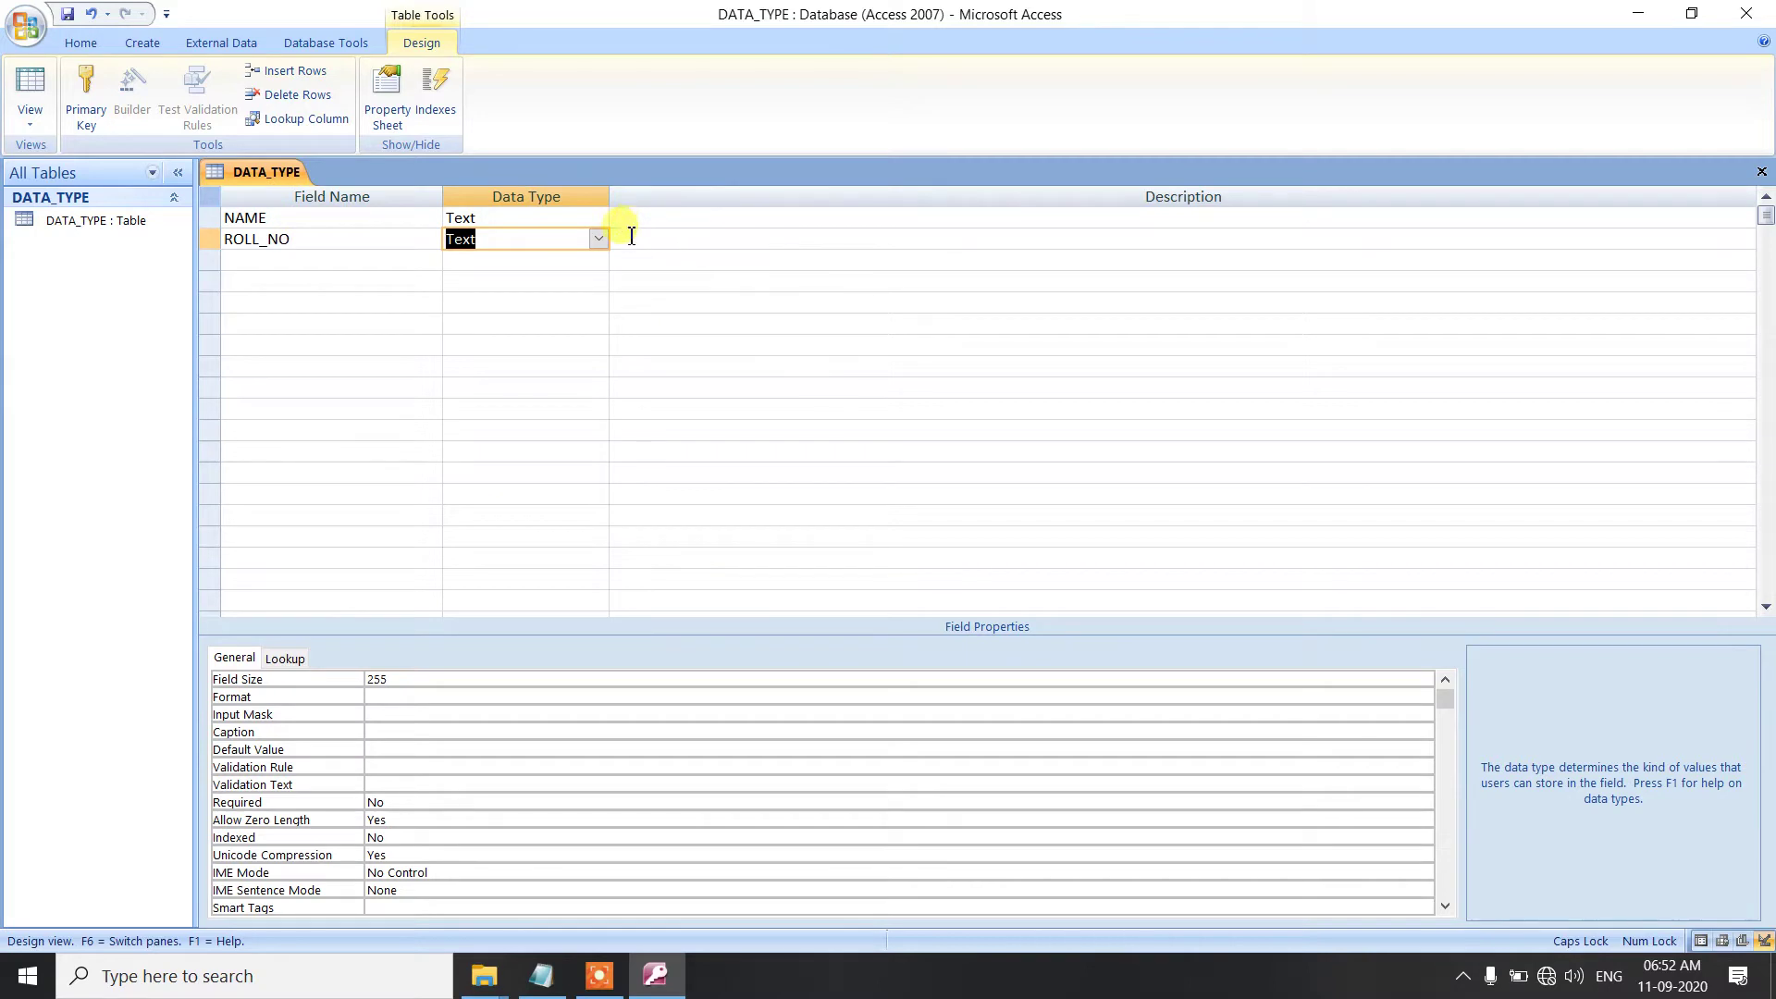
{"action": "left_click", "coordinate": [599, 239]}
{"action": "key", "text": "Escape"}
{"action": "key", "text": "Down"}
{"action": "key", "text": "Down"}
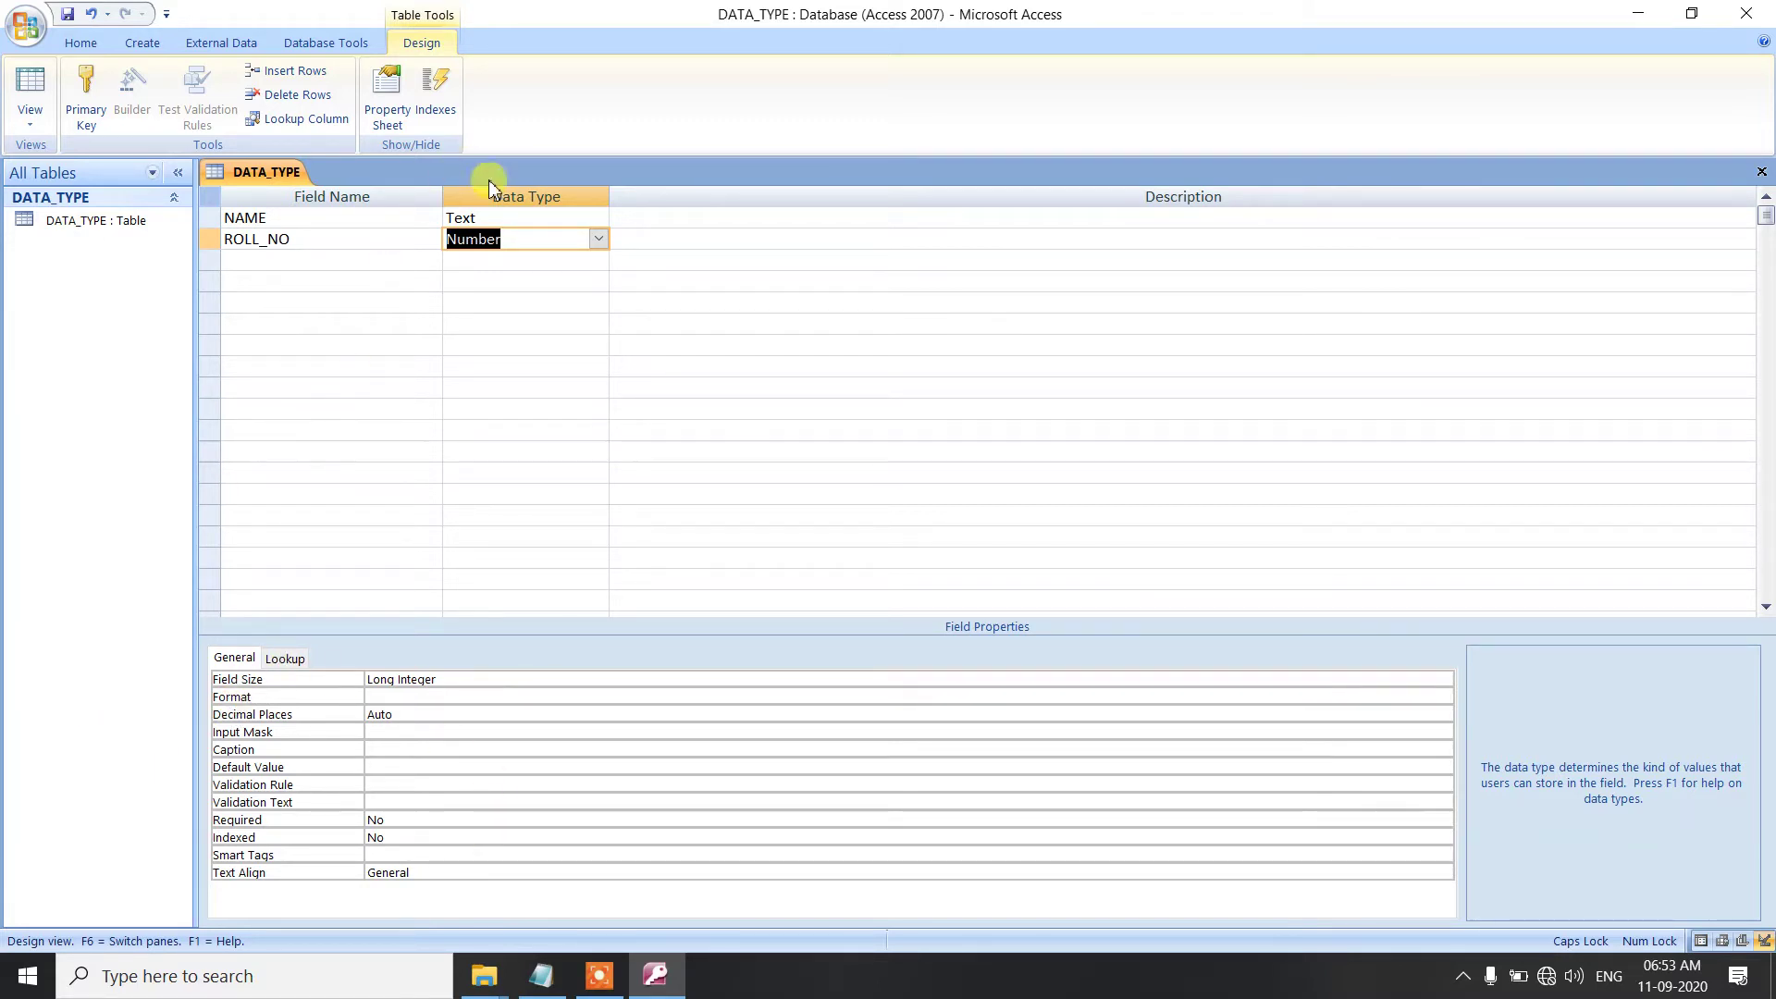
{"action": "left_click", "coordinate": [350, 260]}
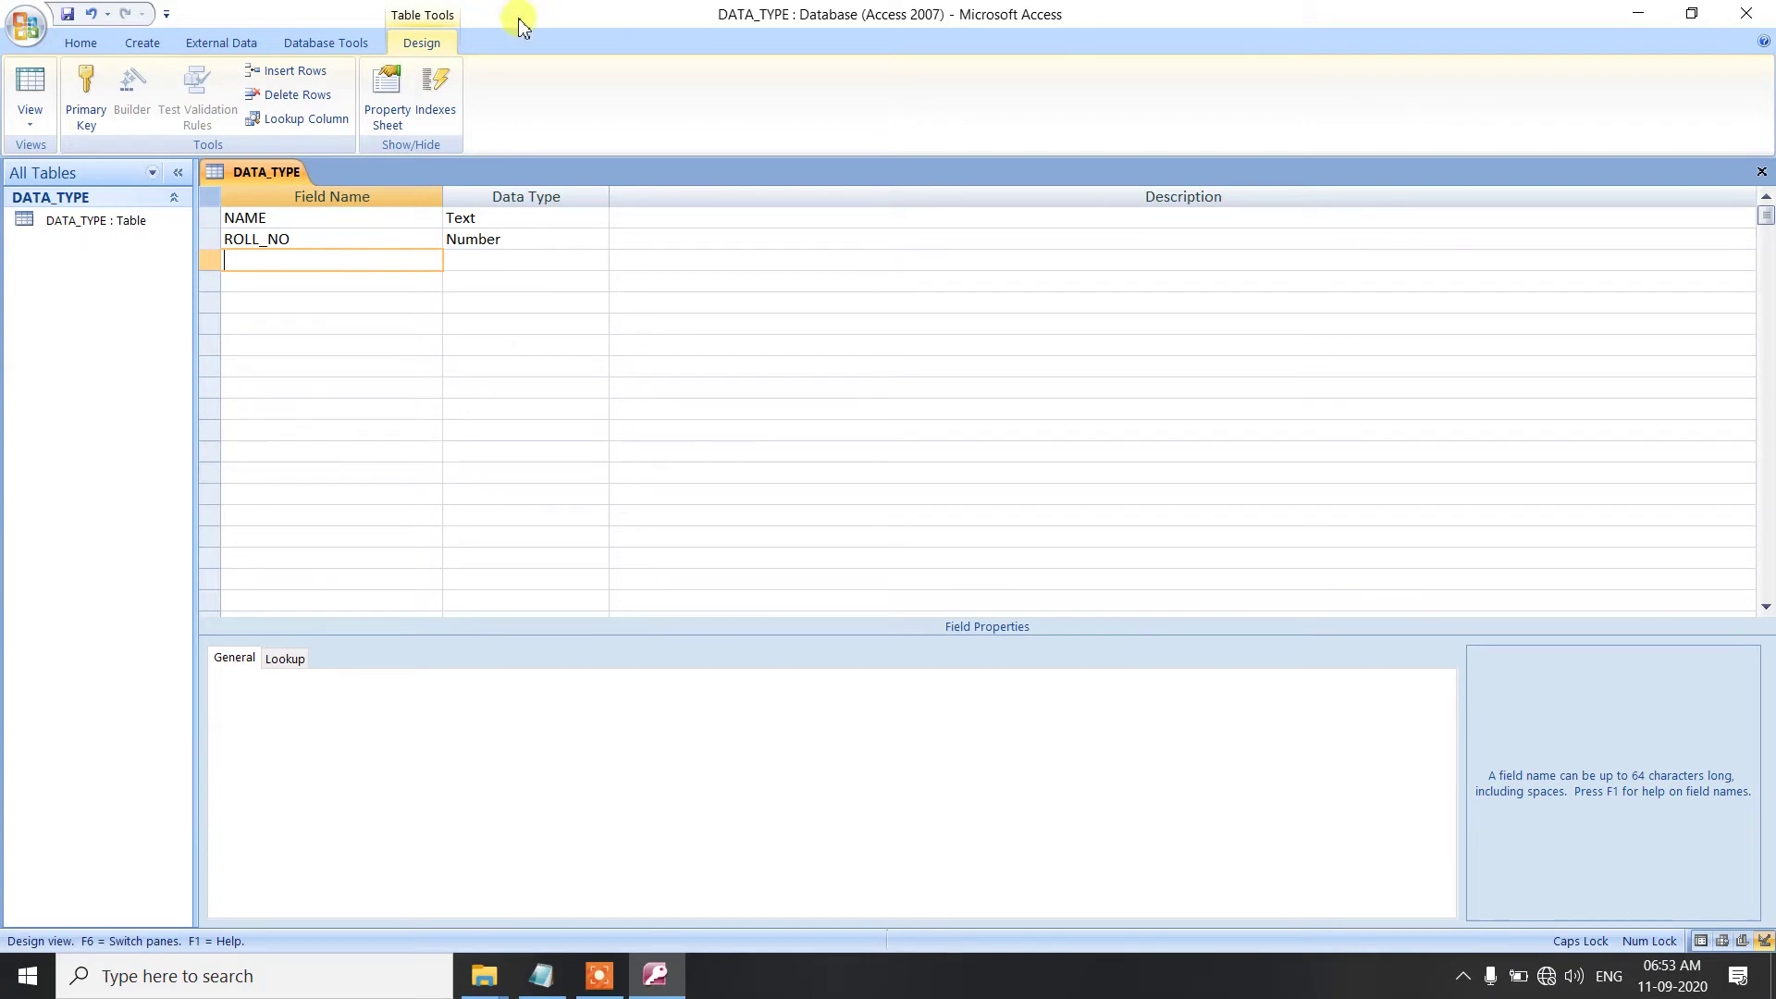
- Switch to Notepad and highlight Text, Number and Memo one after another in the list of data types
{"action": "left_click", "coordinate": [543, 975]}
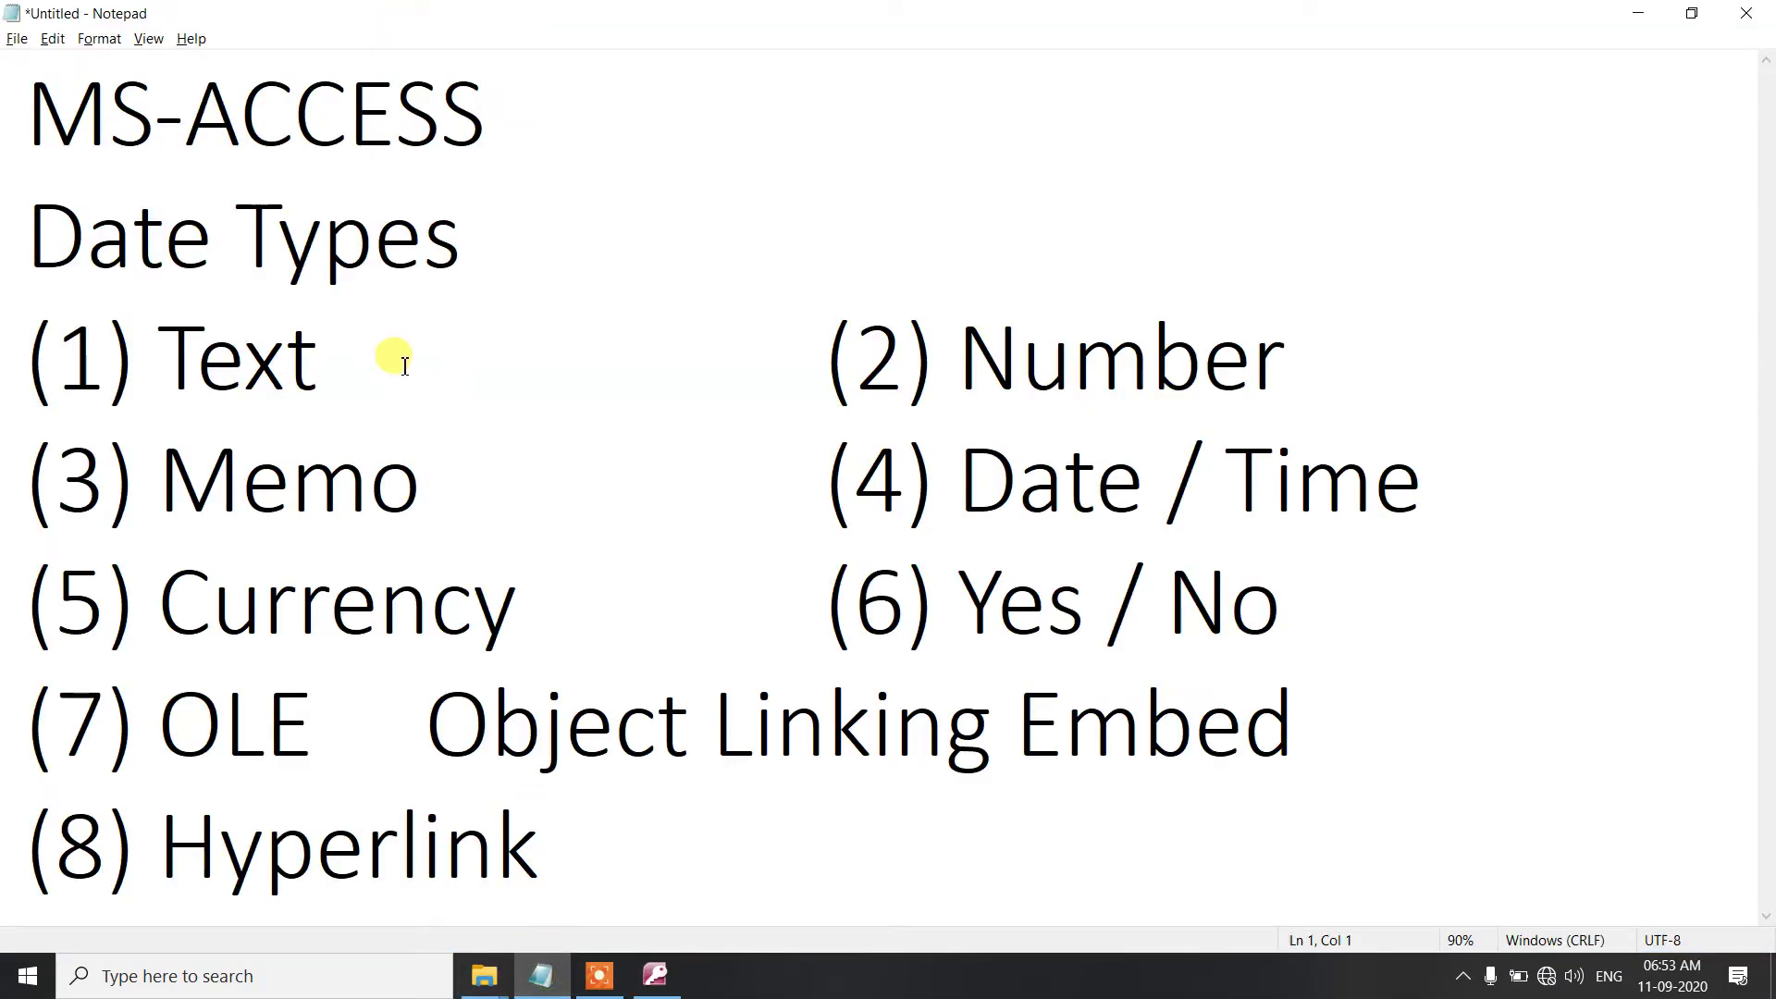
{"action": "left_click_drag", "start_coordinate": [328, 361], "coordinate": [166, 364]}
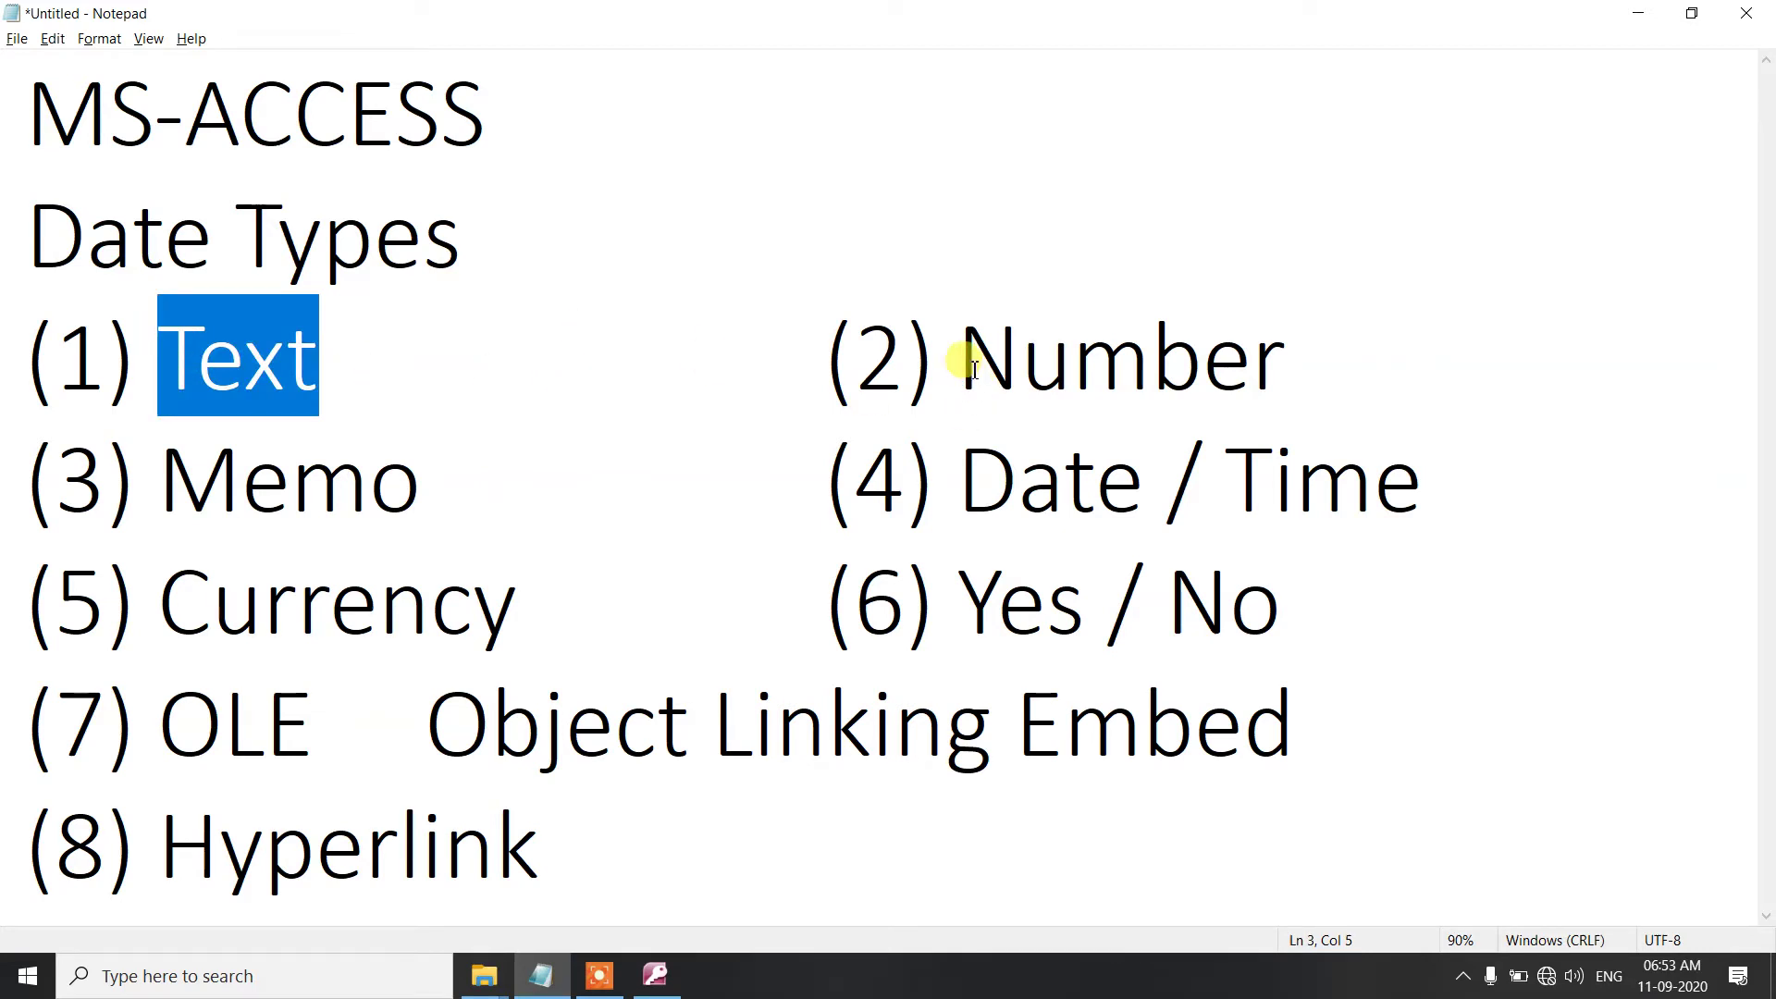
{"action": "left_click_drag", "start_coordinate": [962, 361], "coordinate": [1275, 380]}
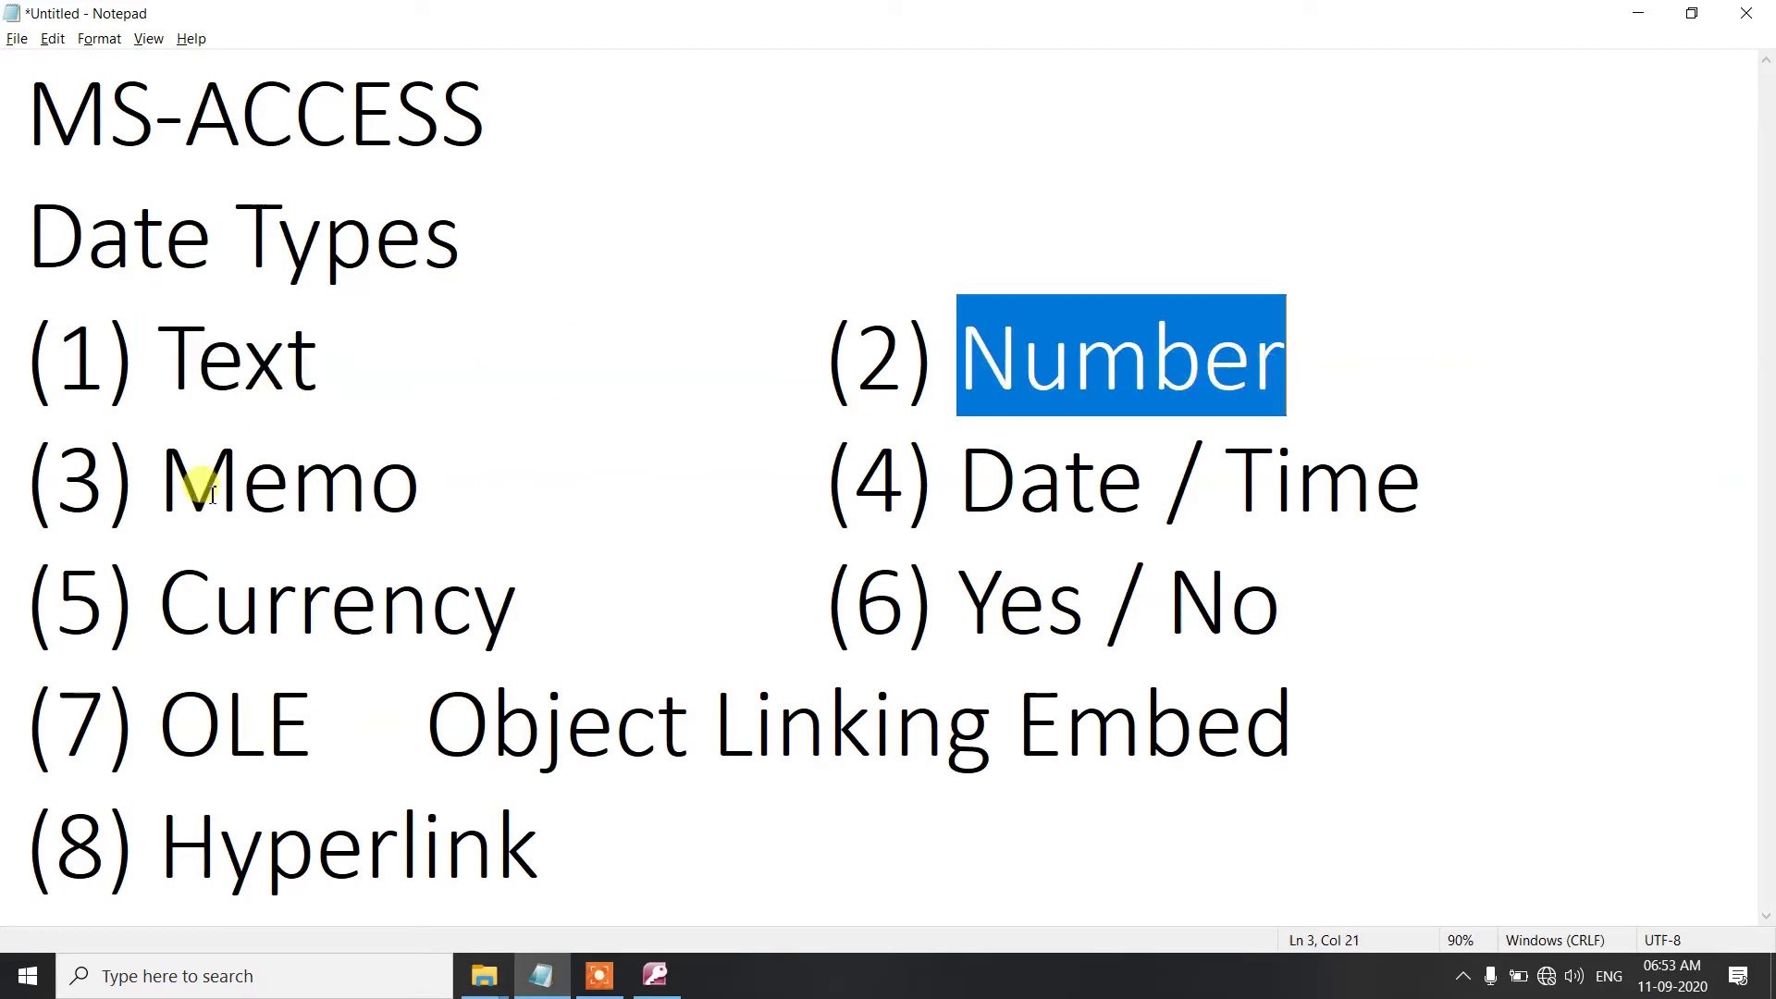
{"action": "left_click_drag", "start_coordinate": [159, 481], "coordinate": [414, 479]}
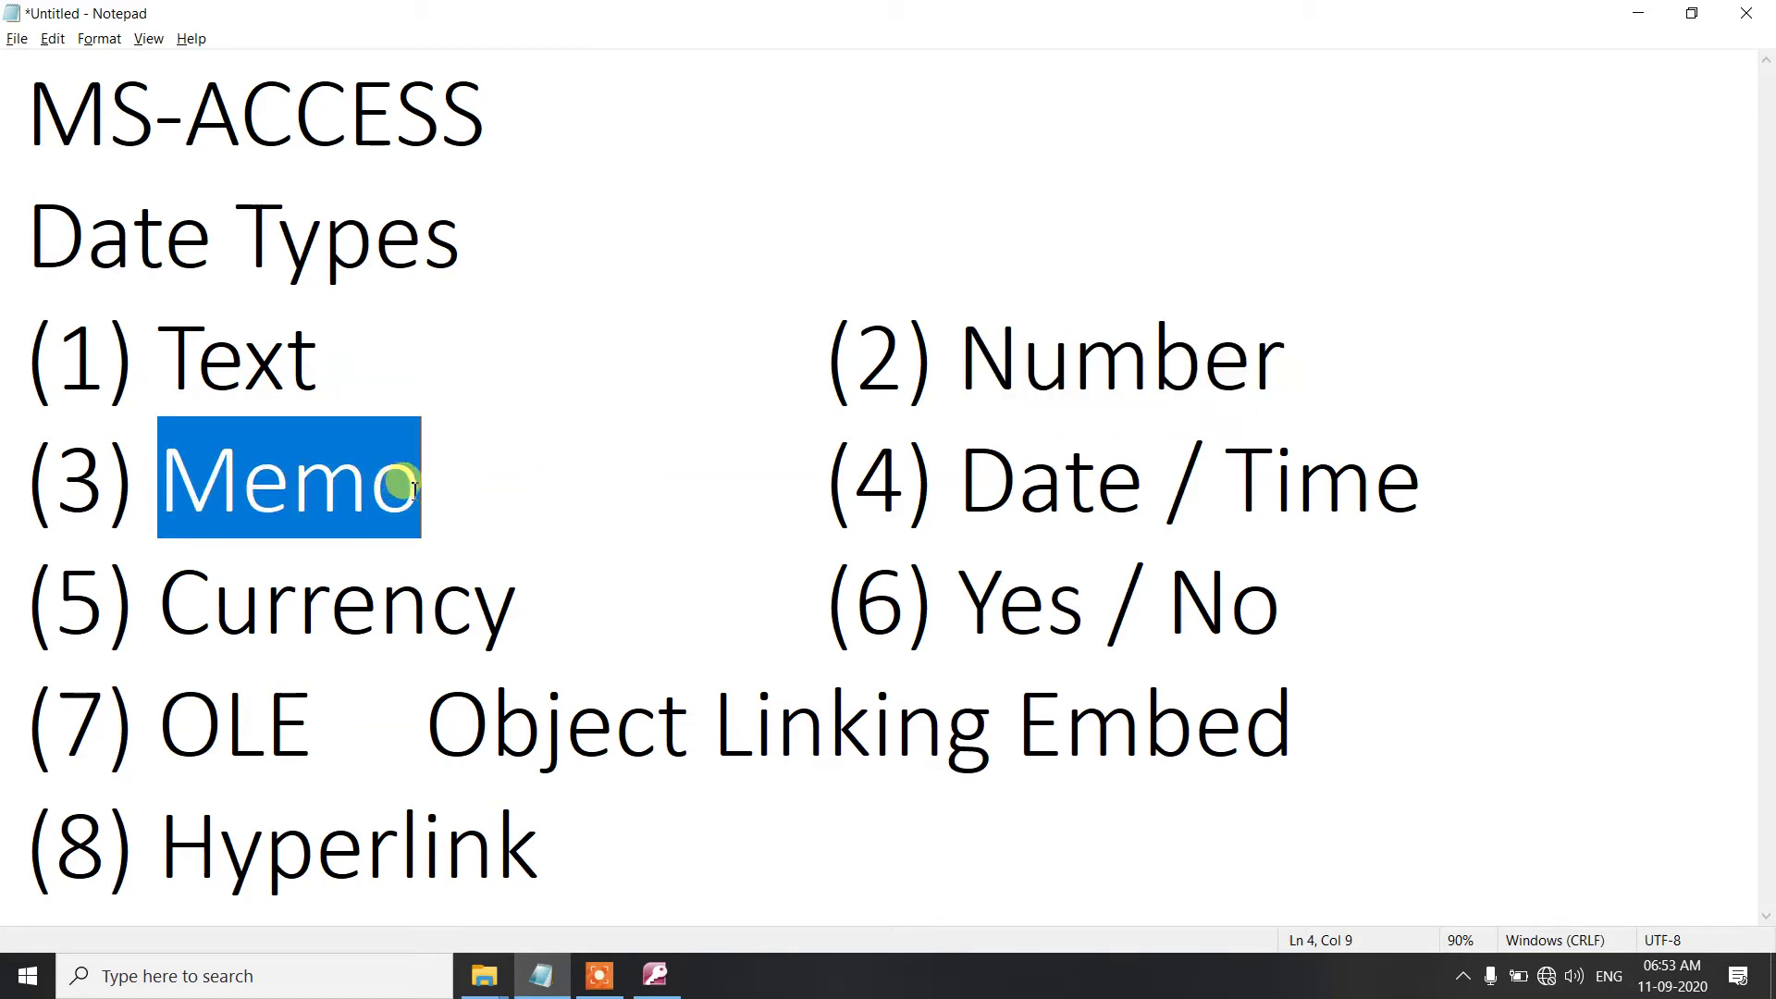
- Return to Access and add a third field named STUDENTS_DETAILS with the Memo data type
{"action": "left_click", "coordinate": [654, 975]}
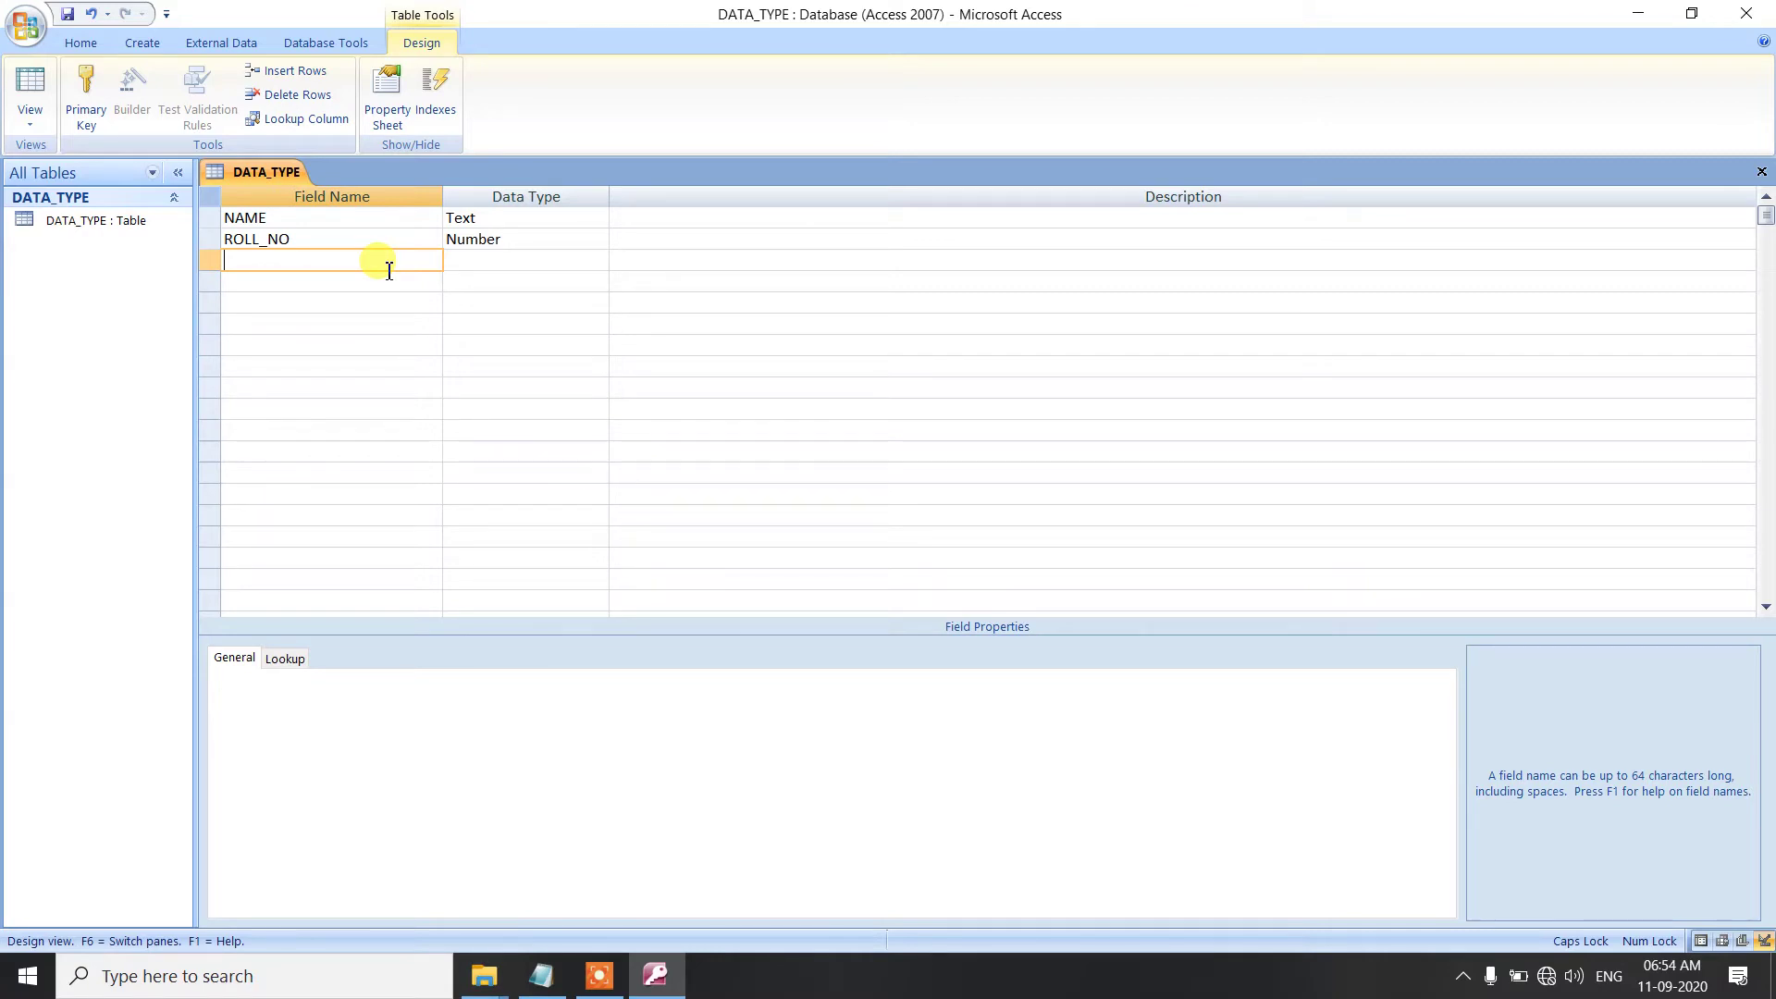
{"action": "type", "text": "STUDENTS_DETAILS"}
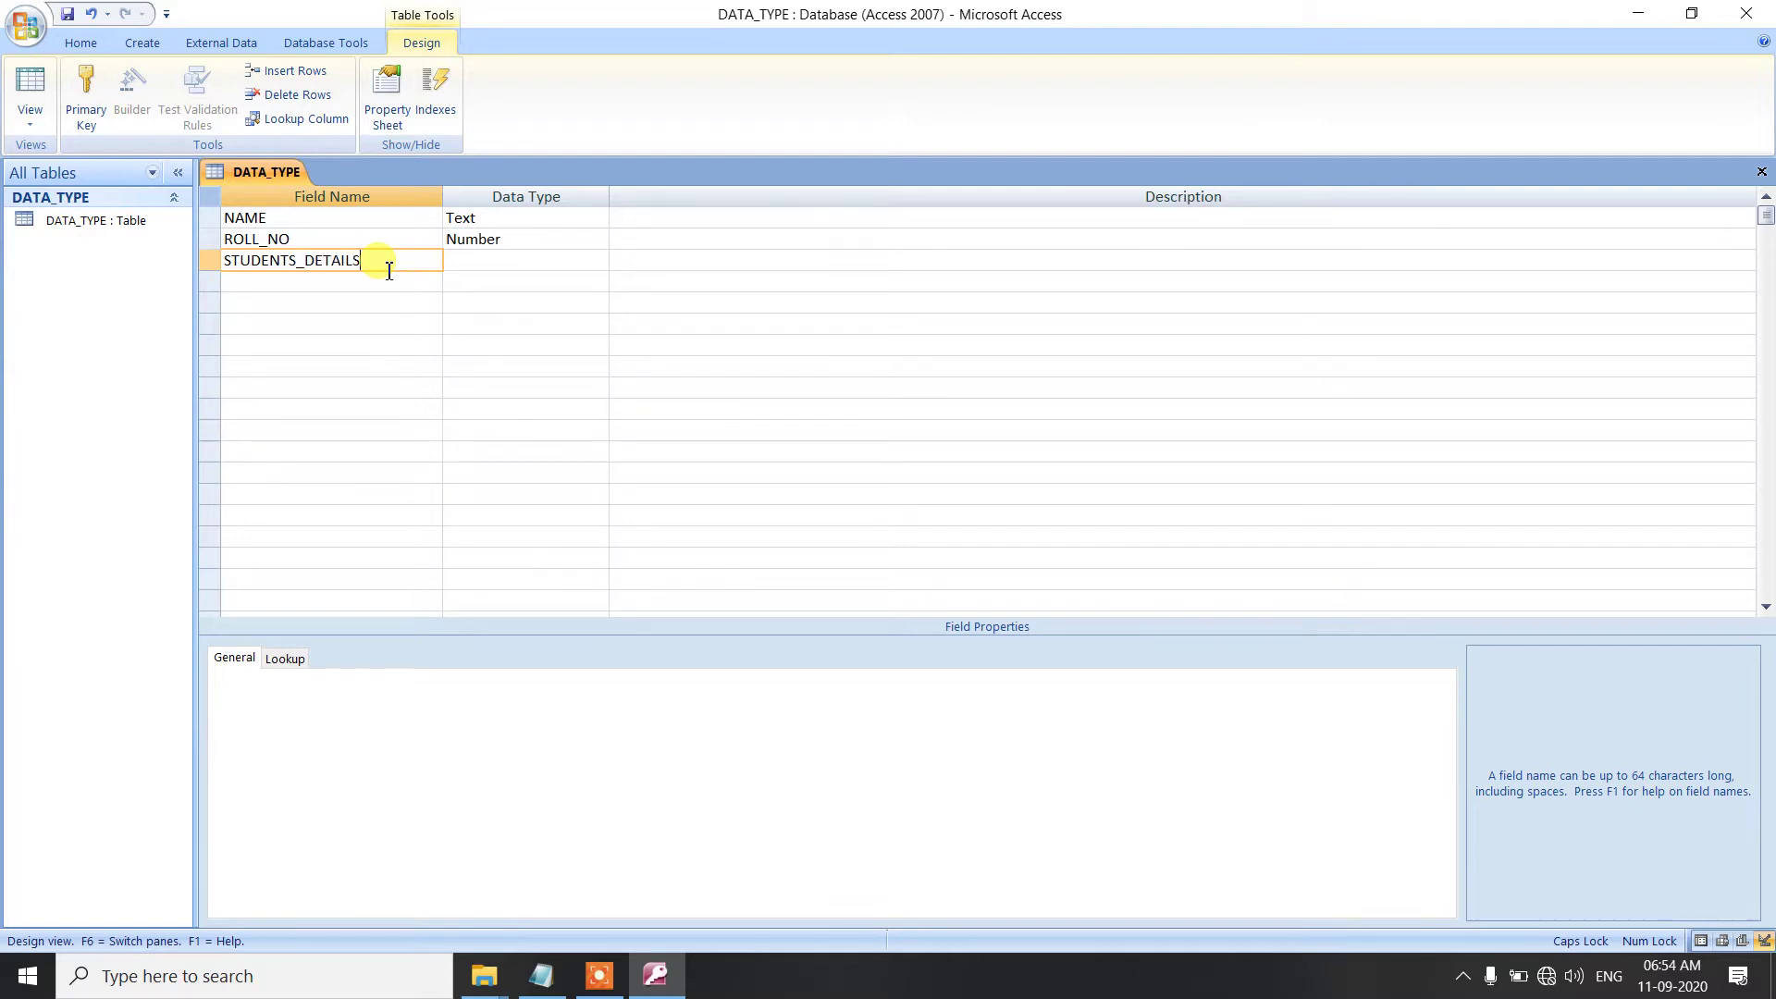
{"action": "left_click", "coordinate": [563, 261]}
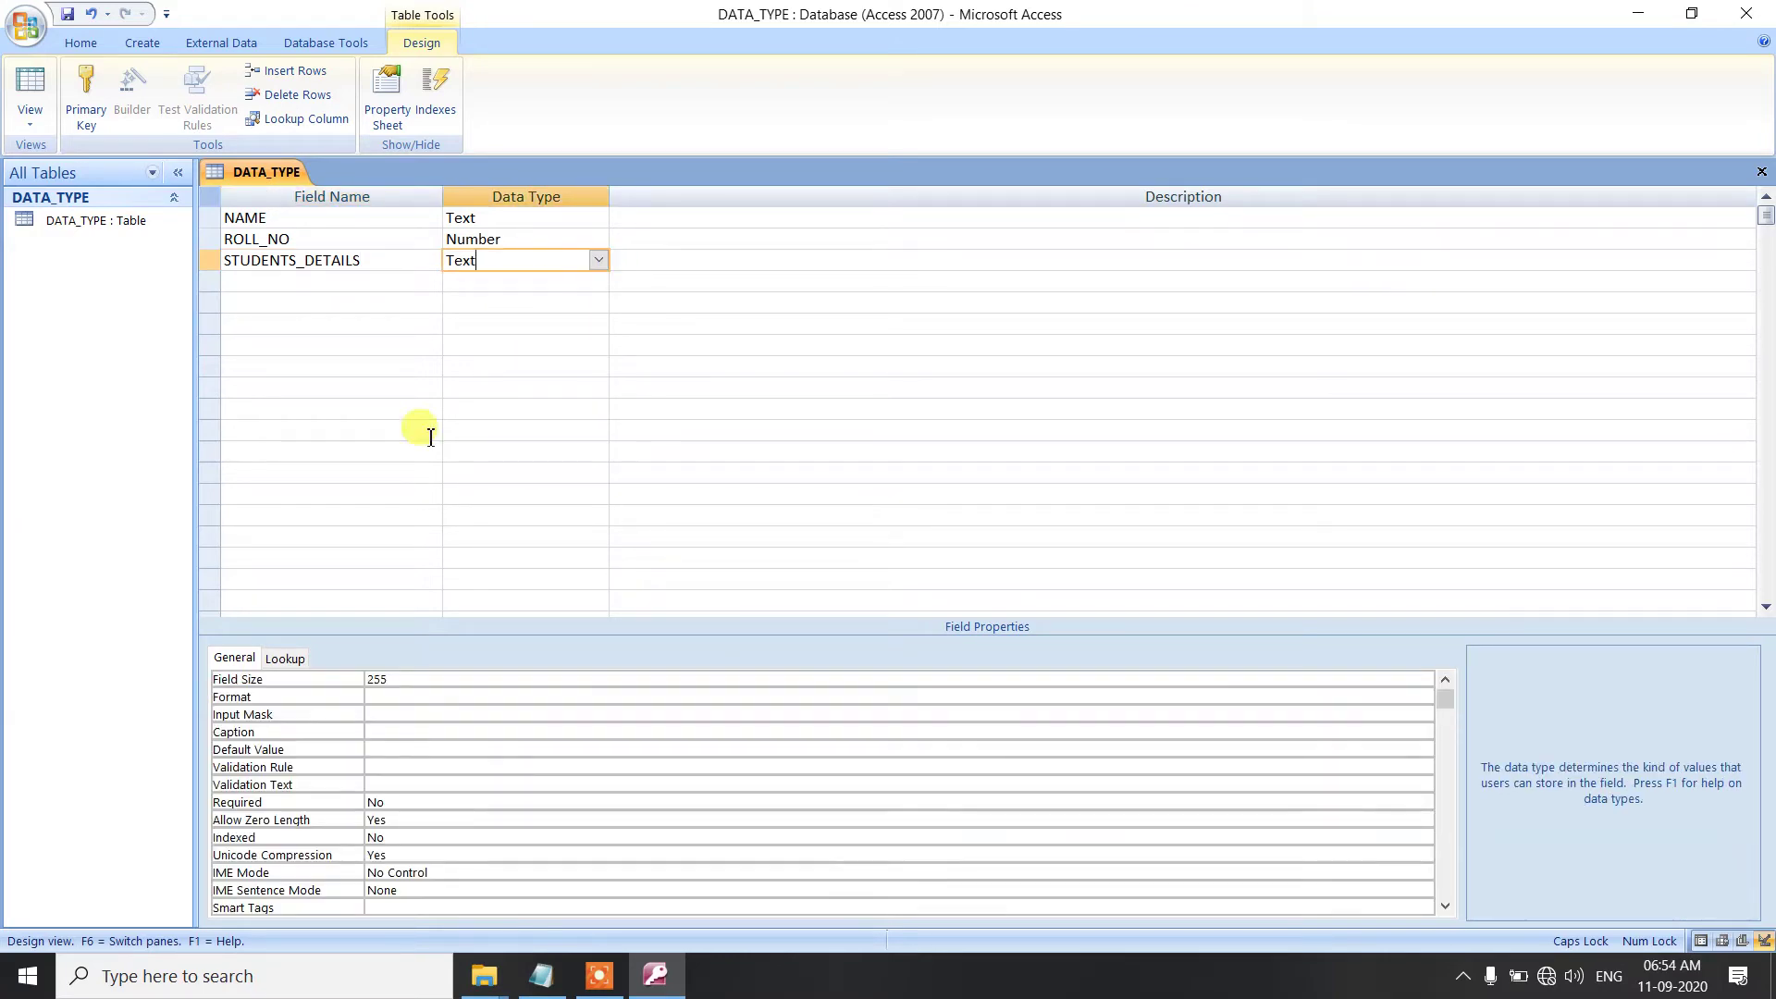
{"action": "left_click", "coordinate": [597, 261]}
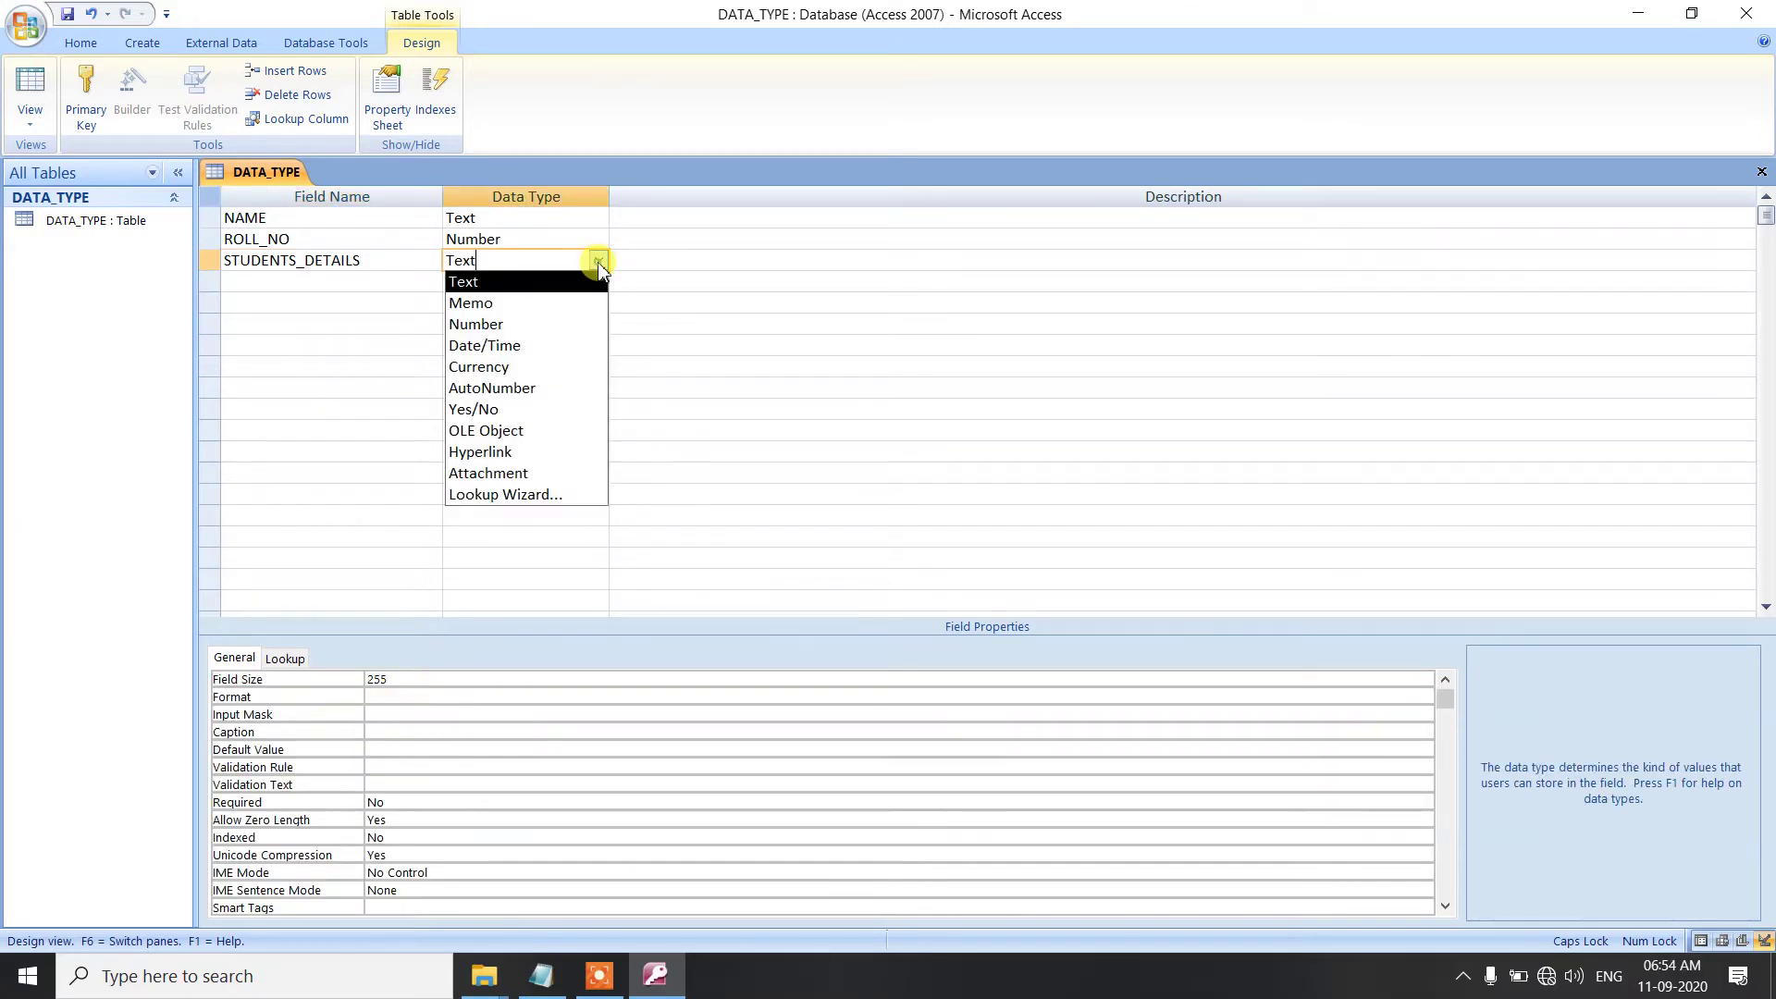
{"action": "left_click", "coordinate": [551, 305]}
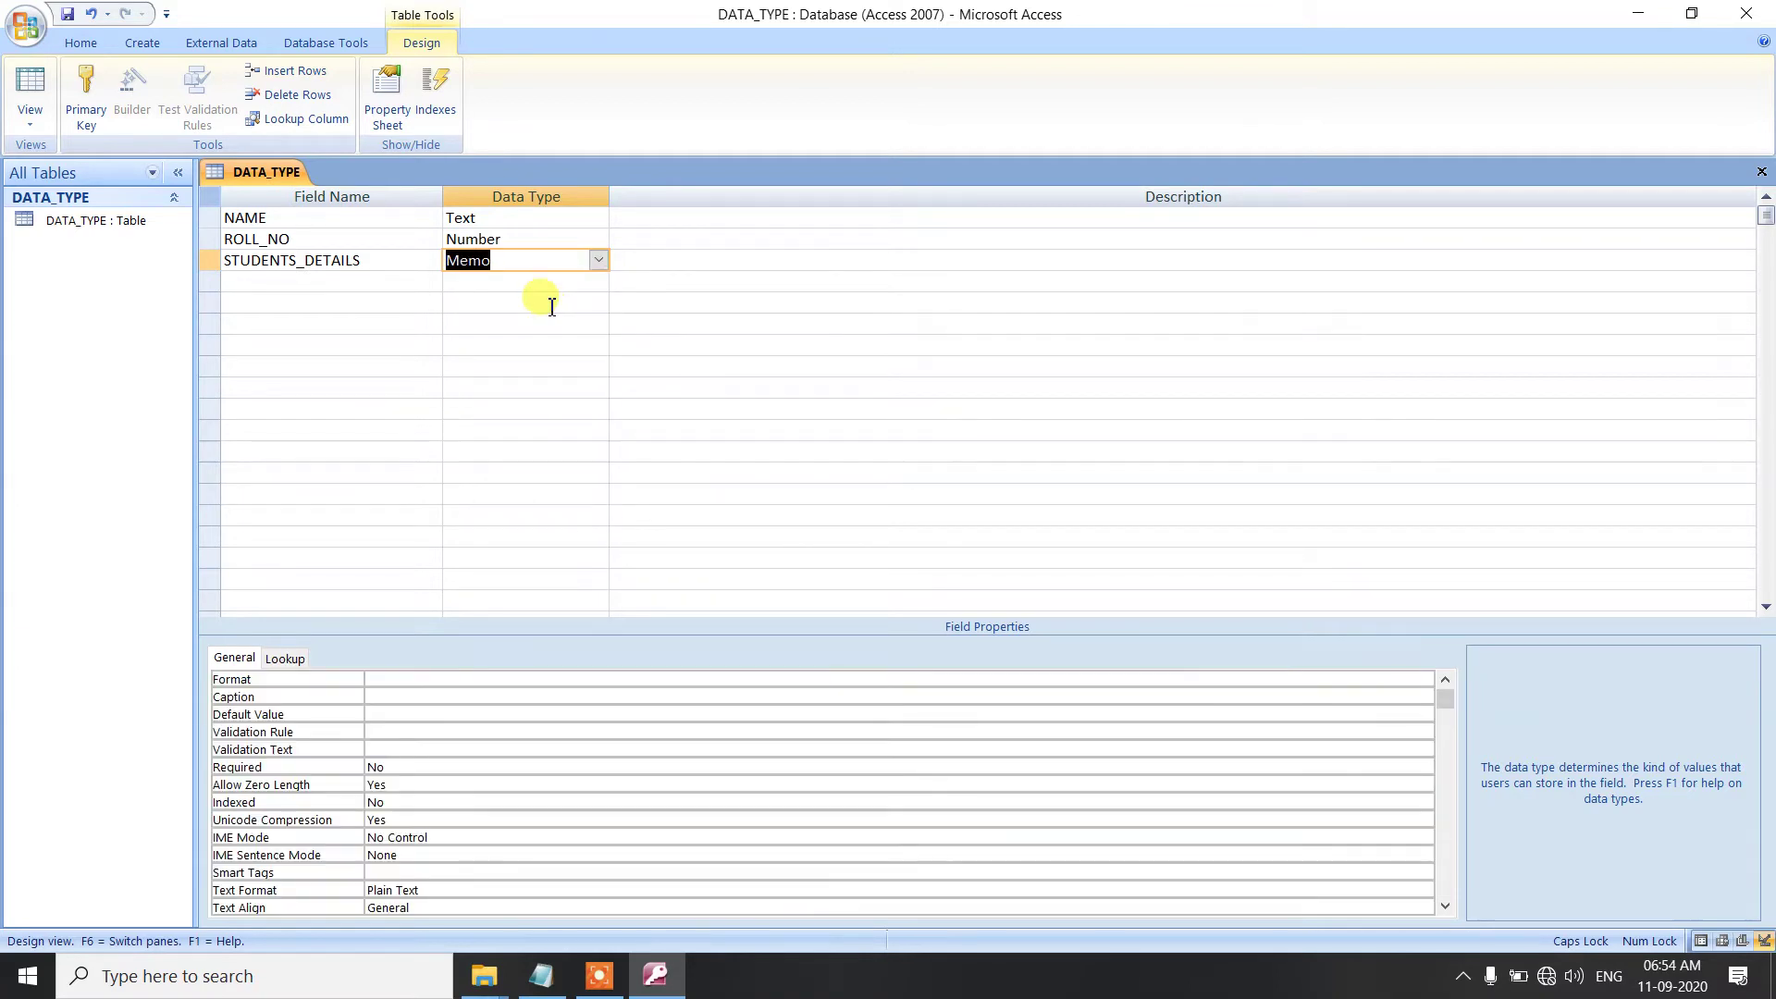
- Enter 65535 as the description of the STUDENTS_DETAILS field
{"action": "left_click", "coordinate": [701, 264]}
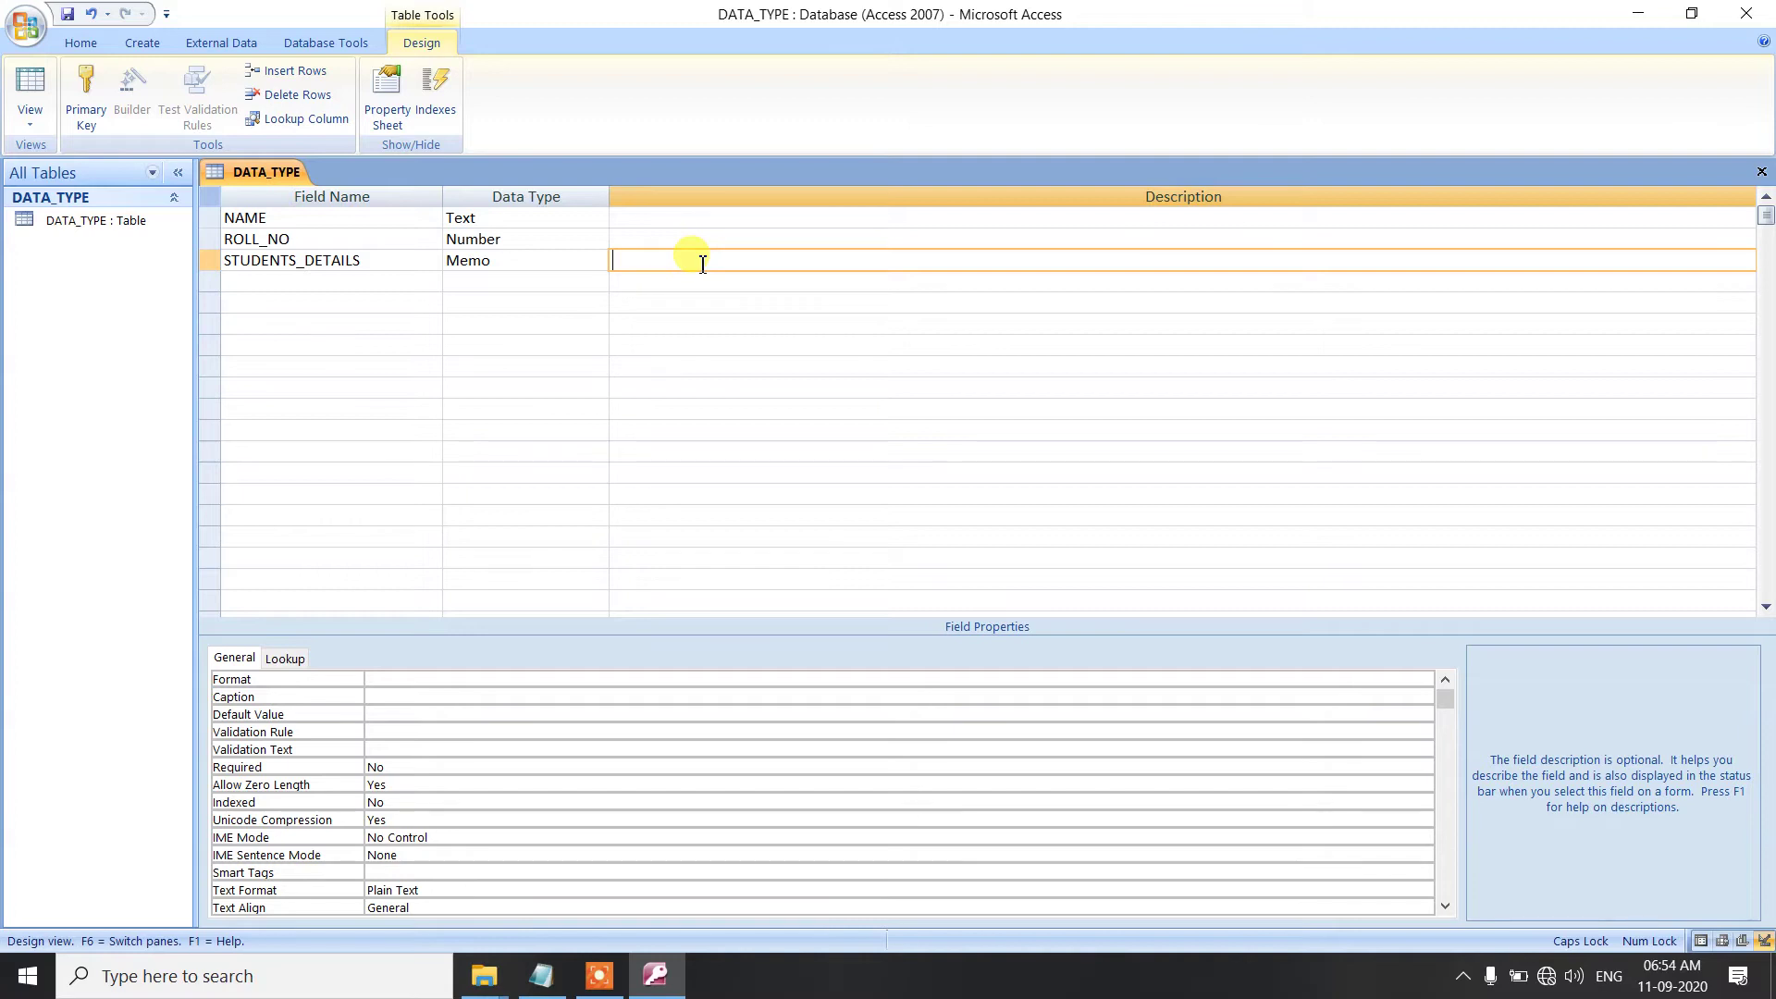
{"action": "type", "text": "65535"}
{"action": "key", "text": "Return"}
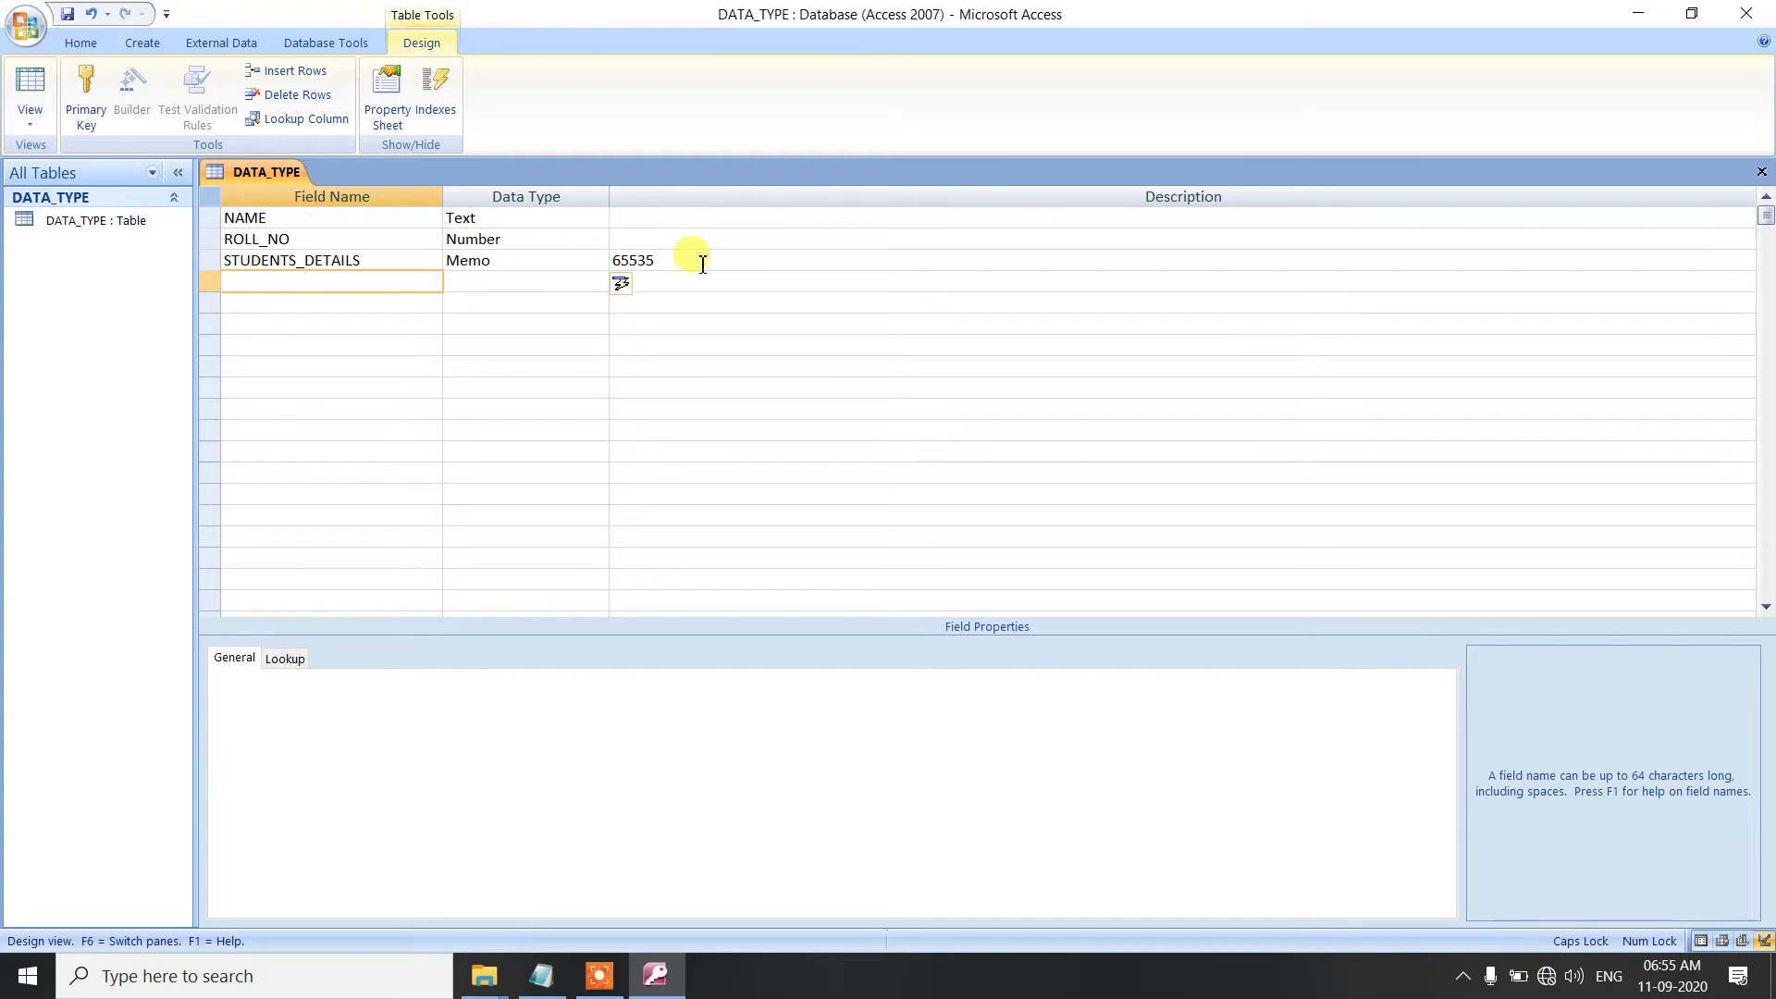
- Clear the description of the STUDENTS_DETAILS field
{"action": "left_click", "coordinate": [703, 265]}
{"action": "key", "text": "BackSpace"}
{"action": "key", "text": "BackSpace"}
{"action": "key", "text": "BackSpace"}
{"action": "key", "text": "BackSpace"}
{"action": "key", "text": "BackSpace"}
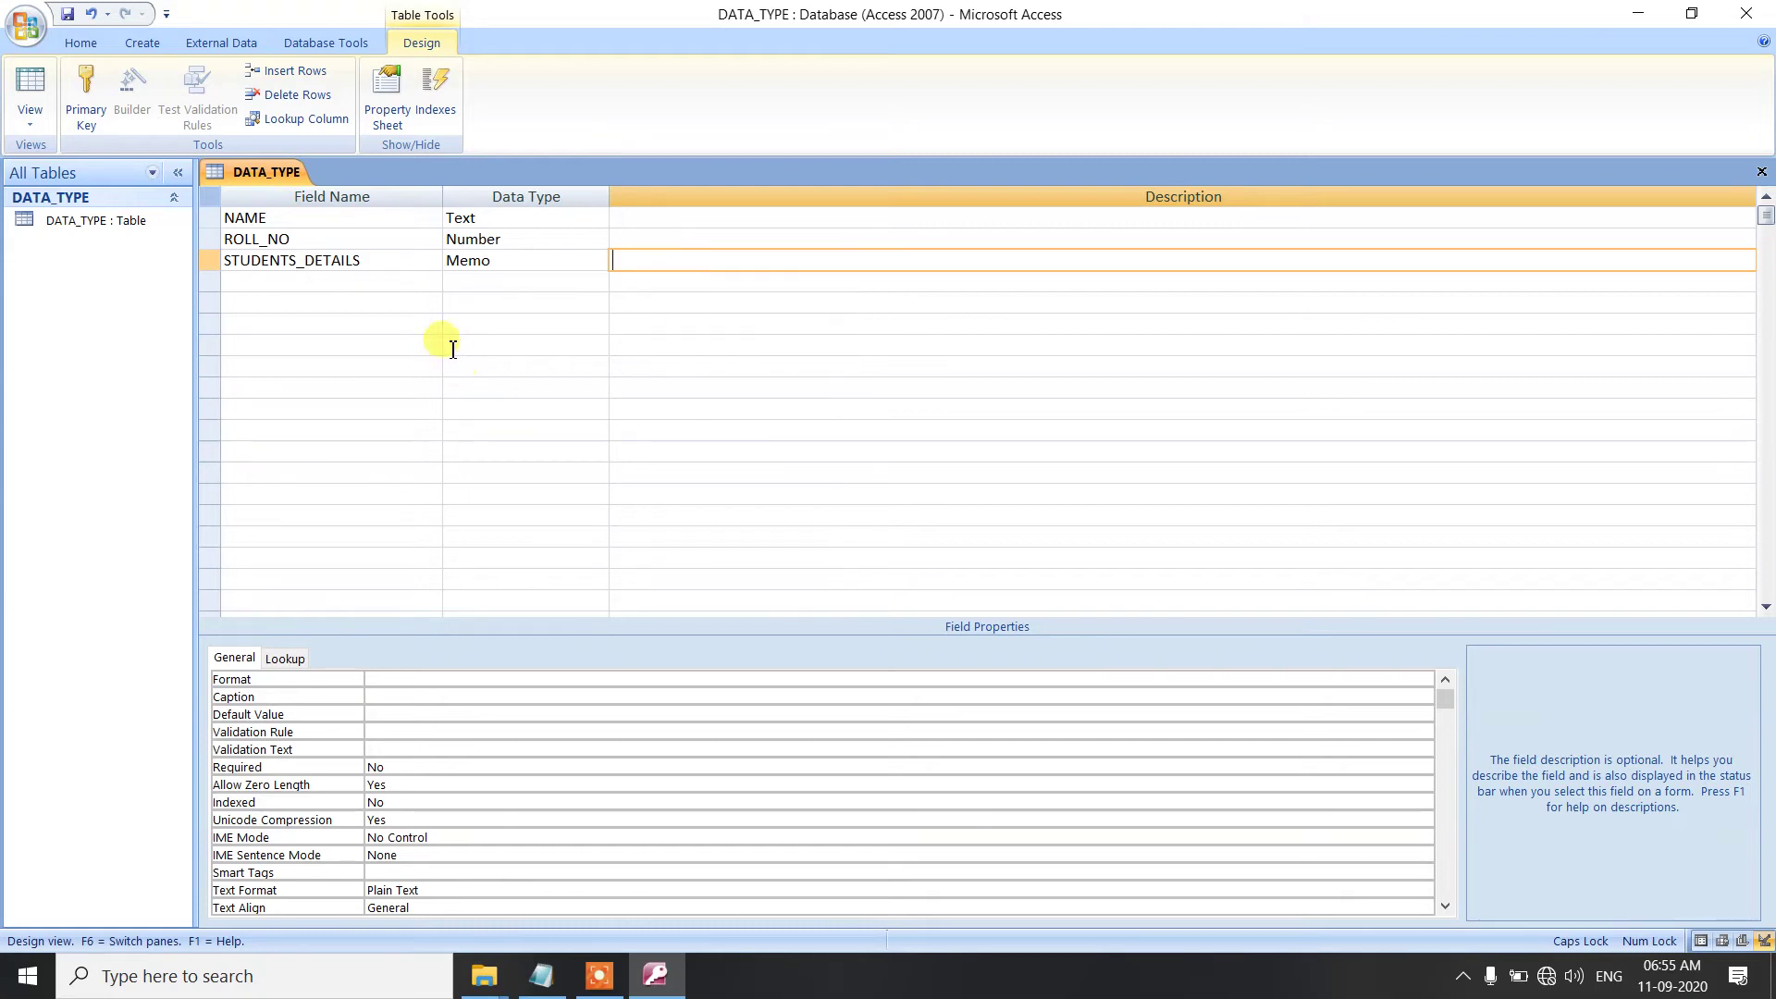
- Switch to Notepad and highlight Date / Time in the list of data types
{"action": "left_click", "coordinate": [242, 278]}
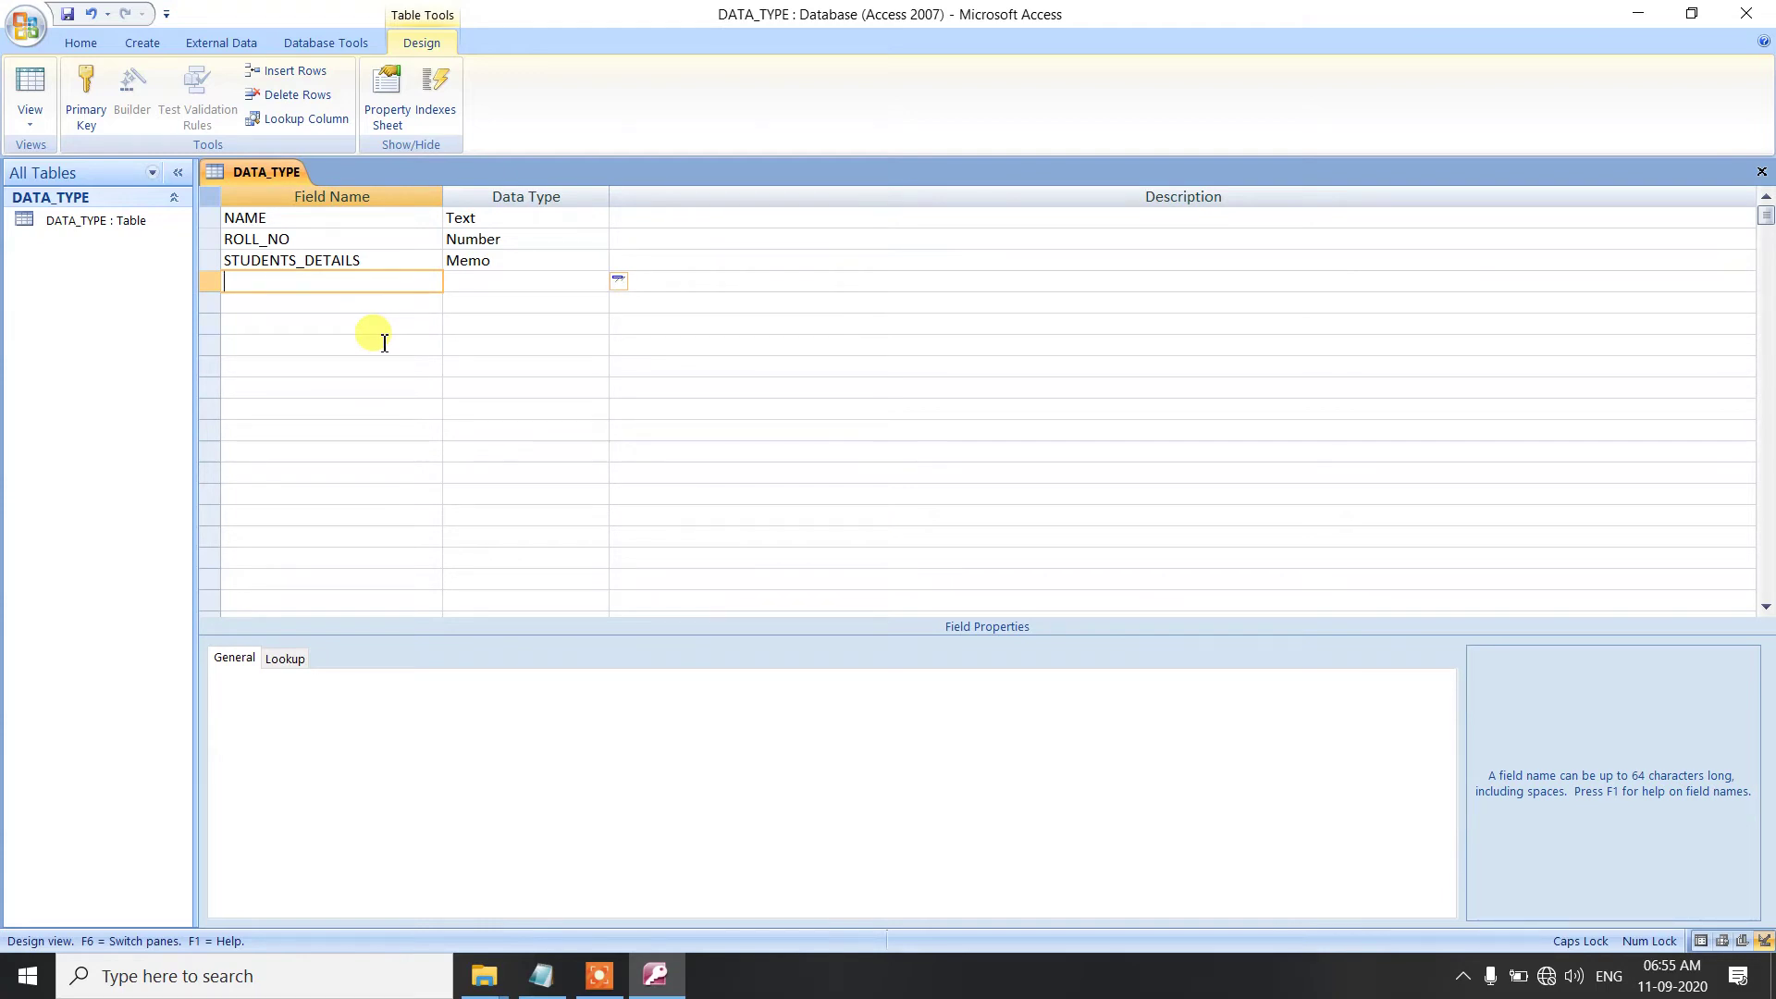
{"action": "left_click", "coordinate": [541, 975]}
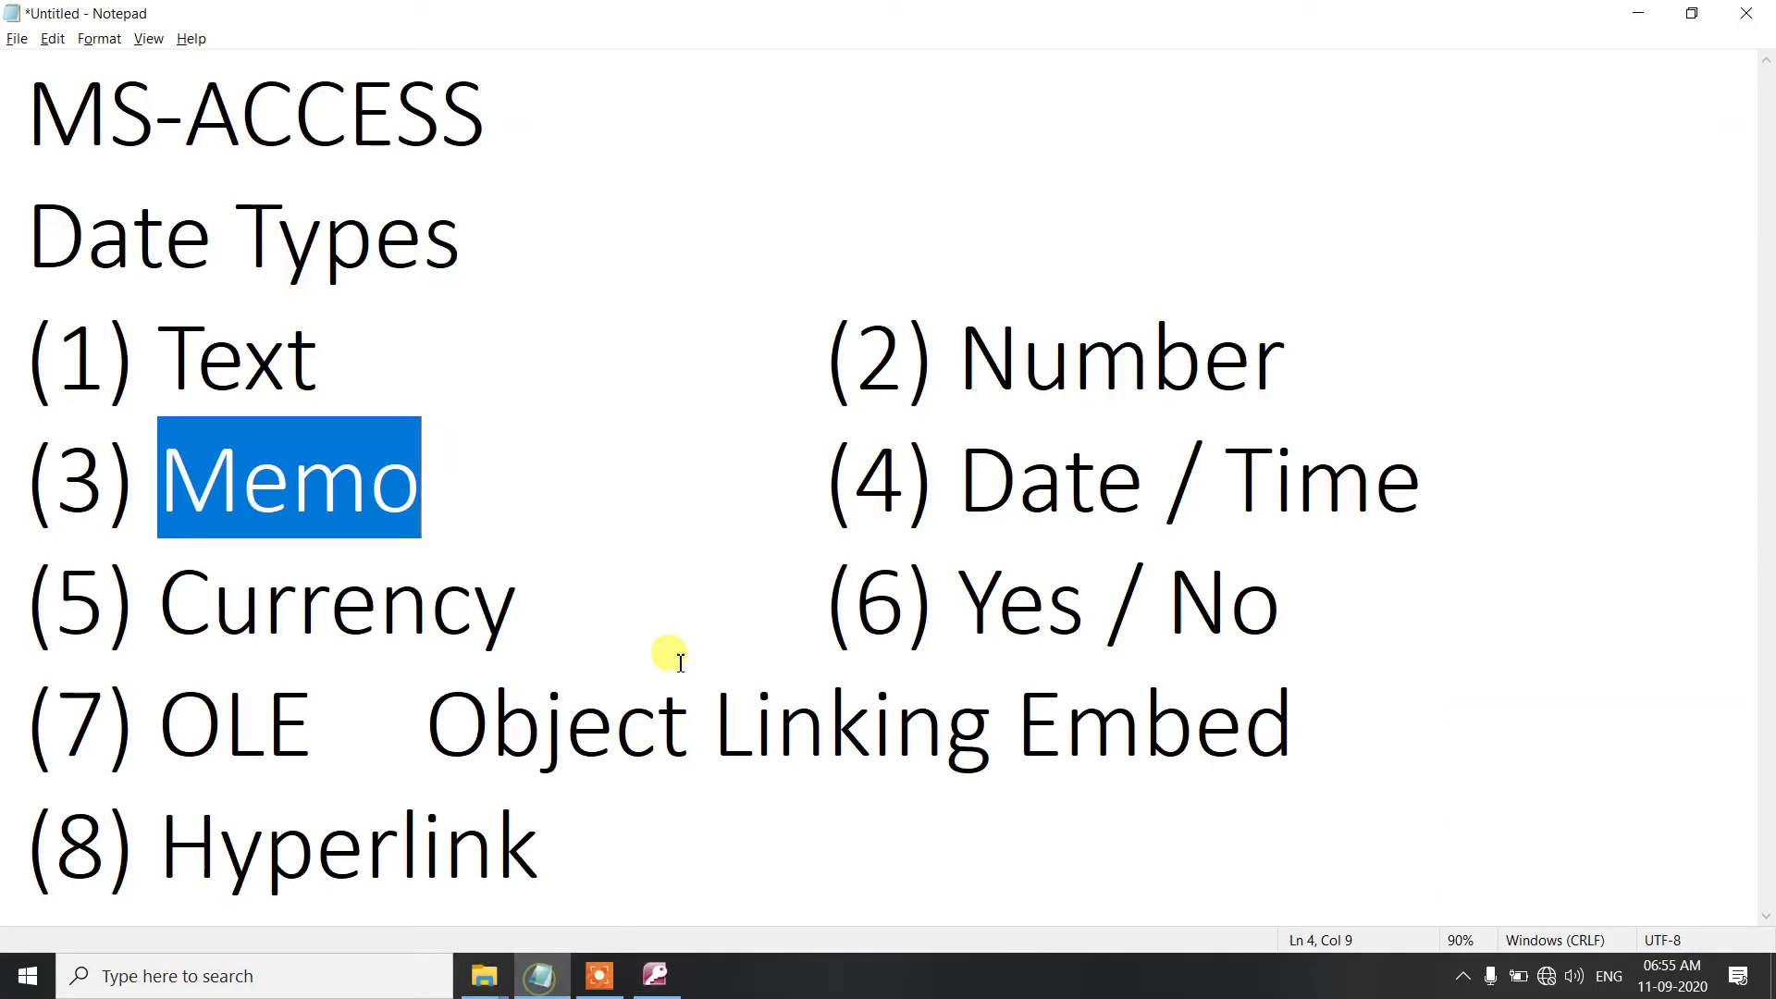
{"action": "left_click_drag", "start_coordinate": [962, 485], "coordinate": [1421, 484]}
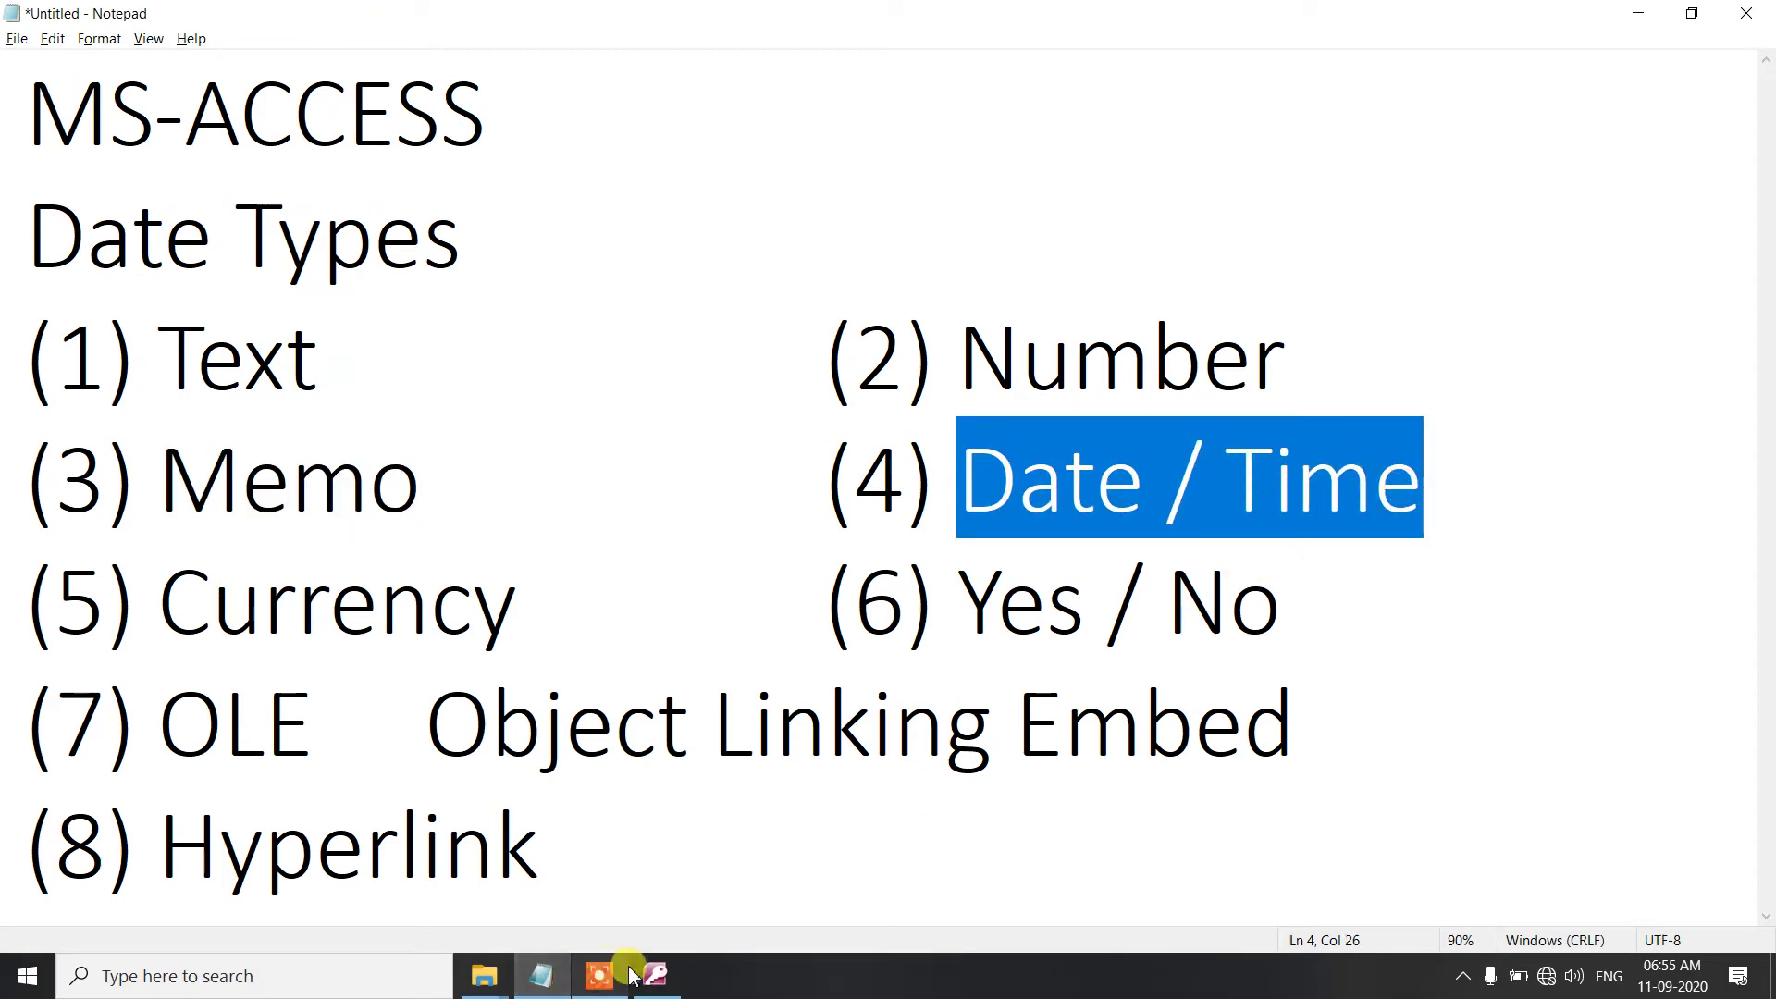
- Return to Access and add a DOB field below STUDENTS_DETAILS with the Date/Time data type and the description DD-MM-YYYY
{"action": "left_click", "coordinate": [657, 976]}
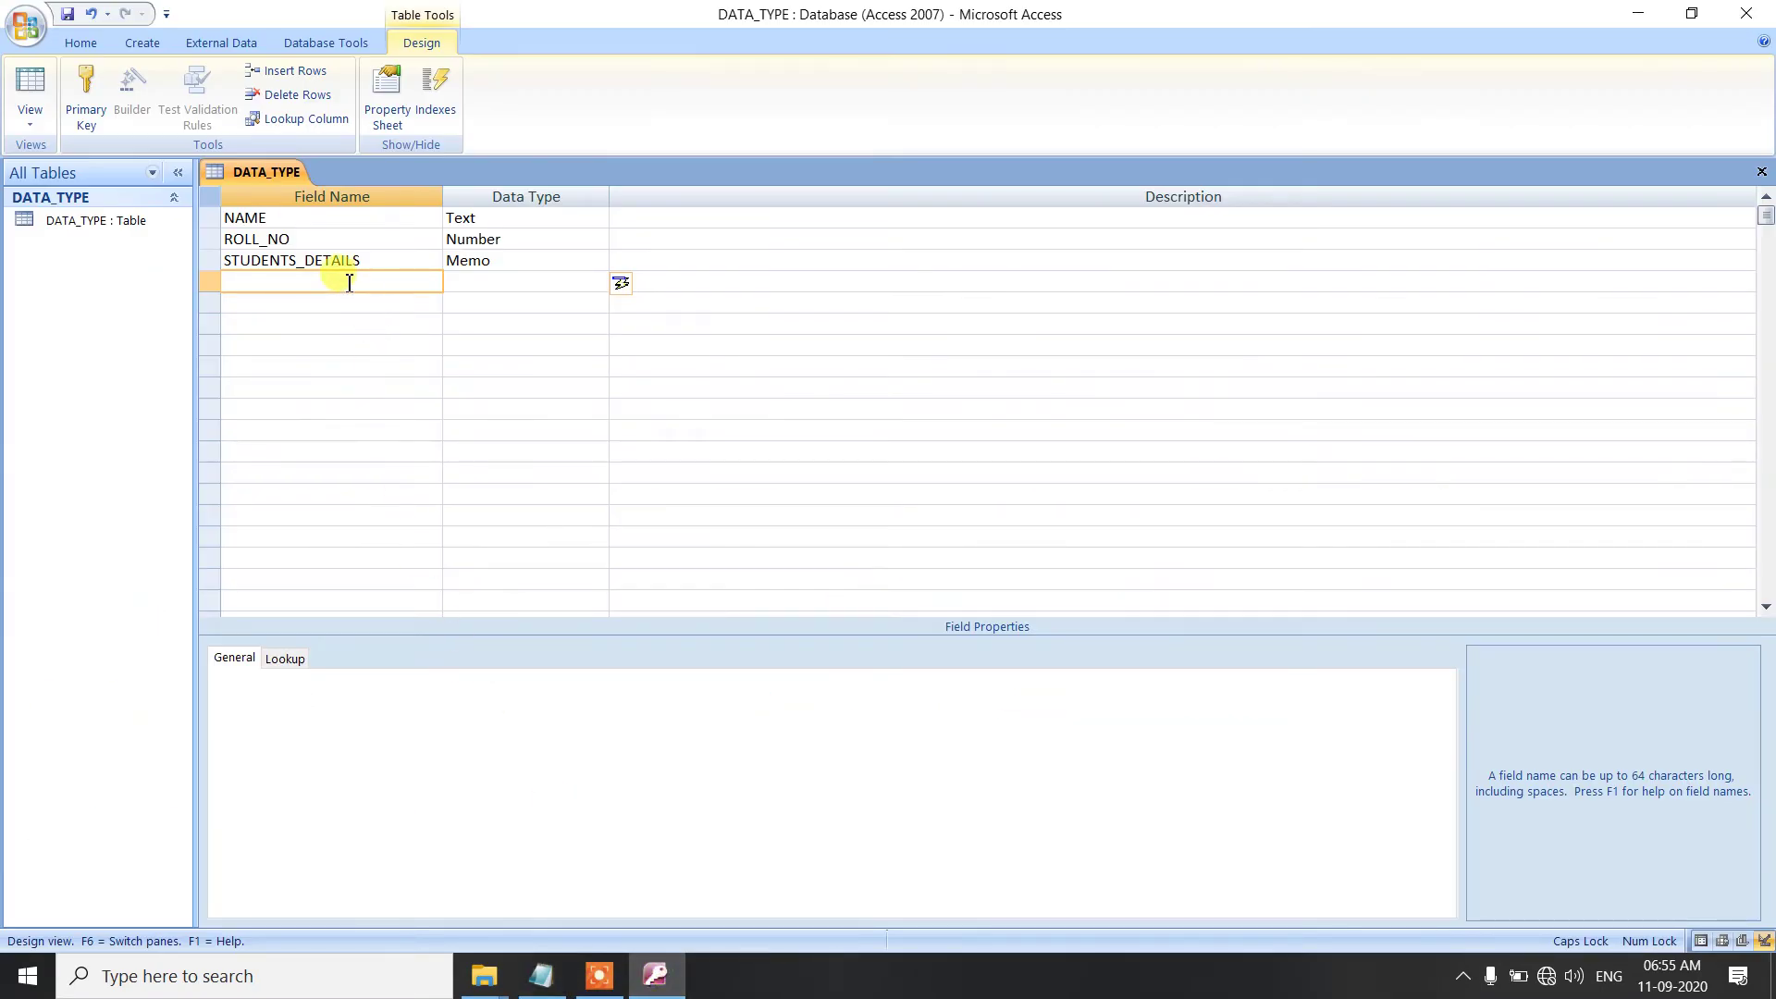
{"action": "type", "text": "DOB"}
{"action": "key", "text": "Tab"}
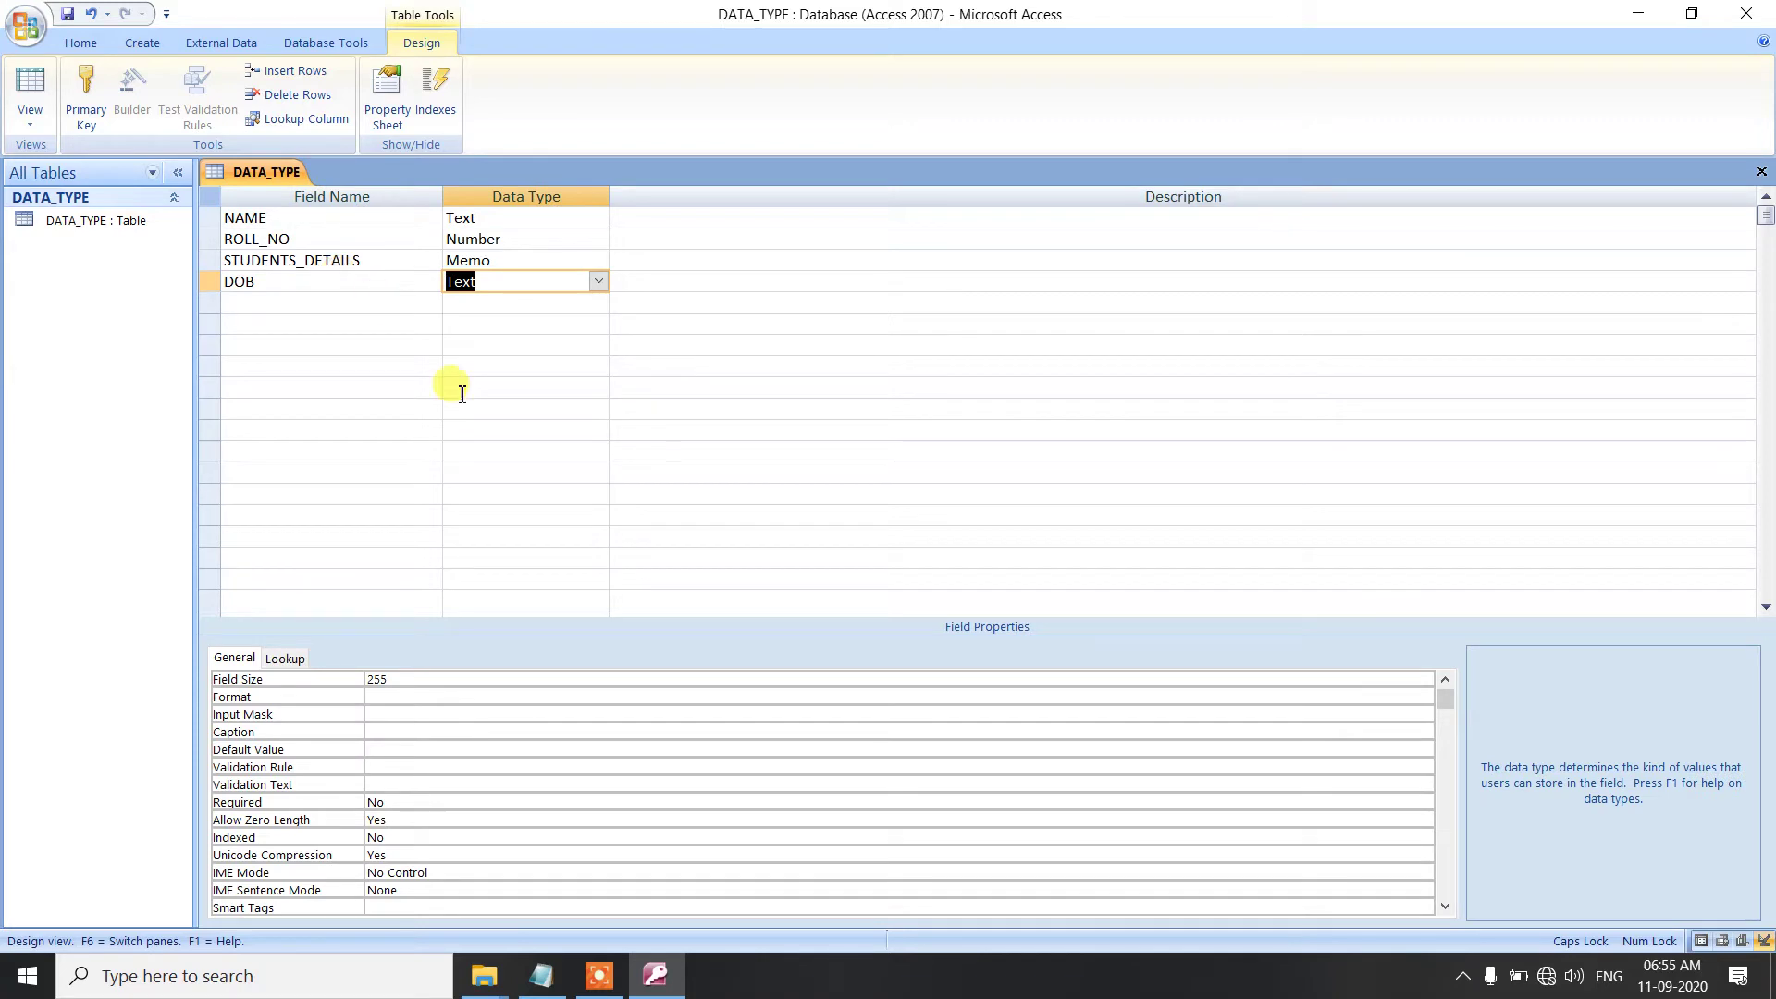
{"action": "left_click", "coordinate": [599, 281]}
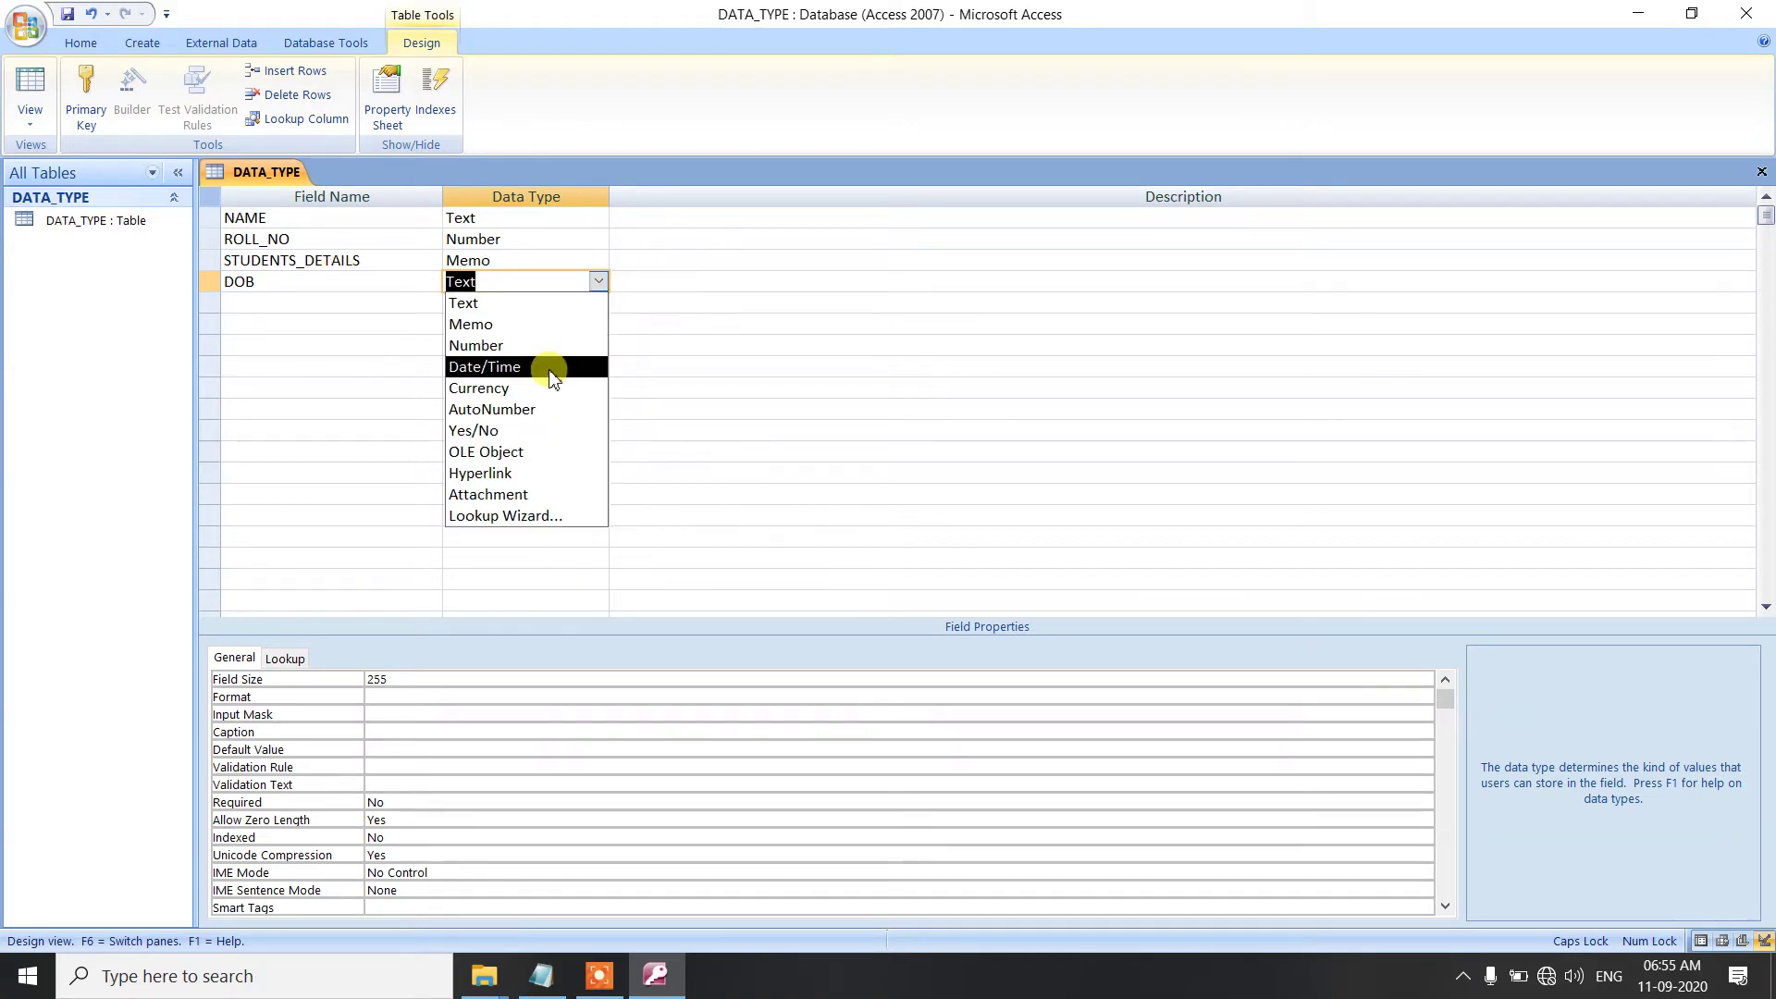
{"action": "left_click", "coordinate": [573, 365]}
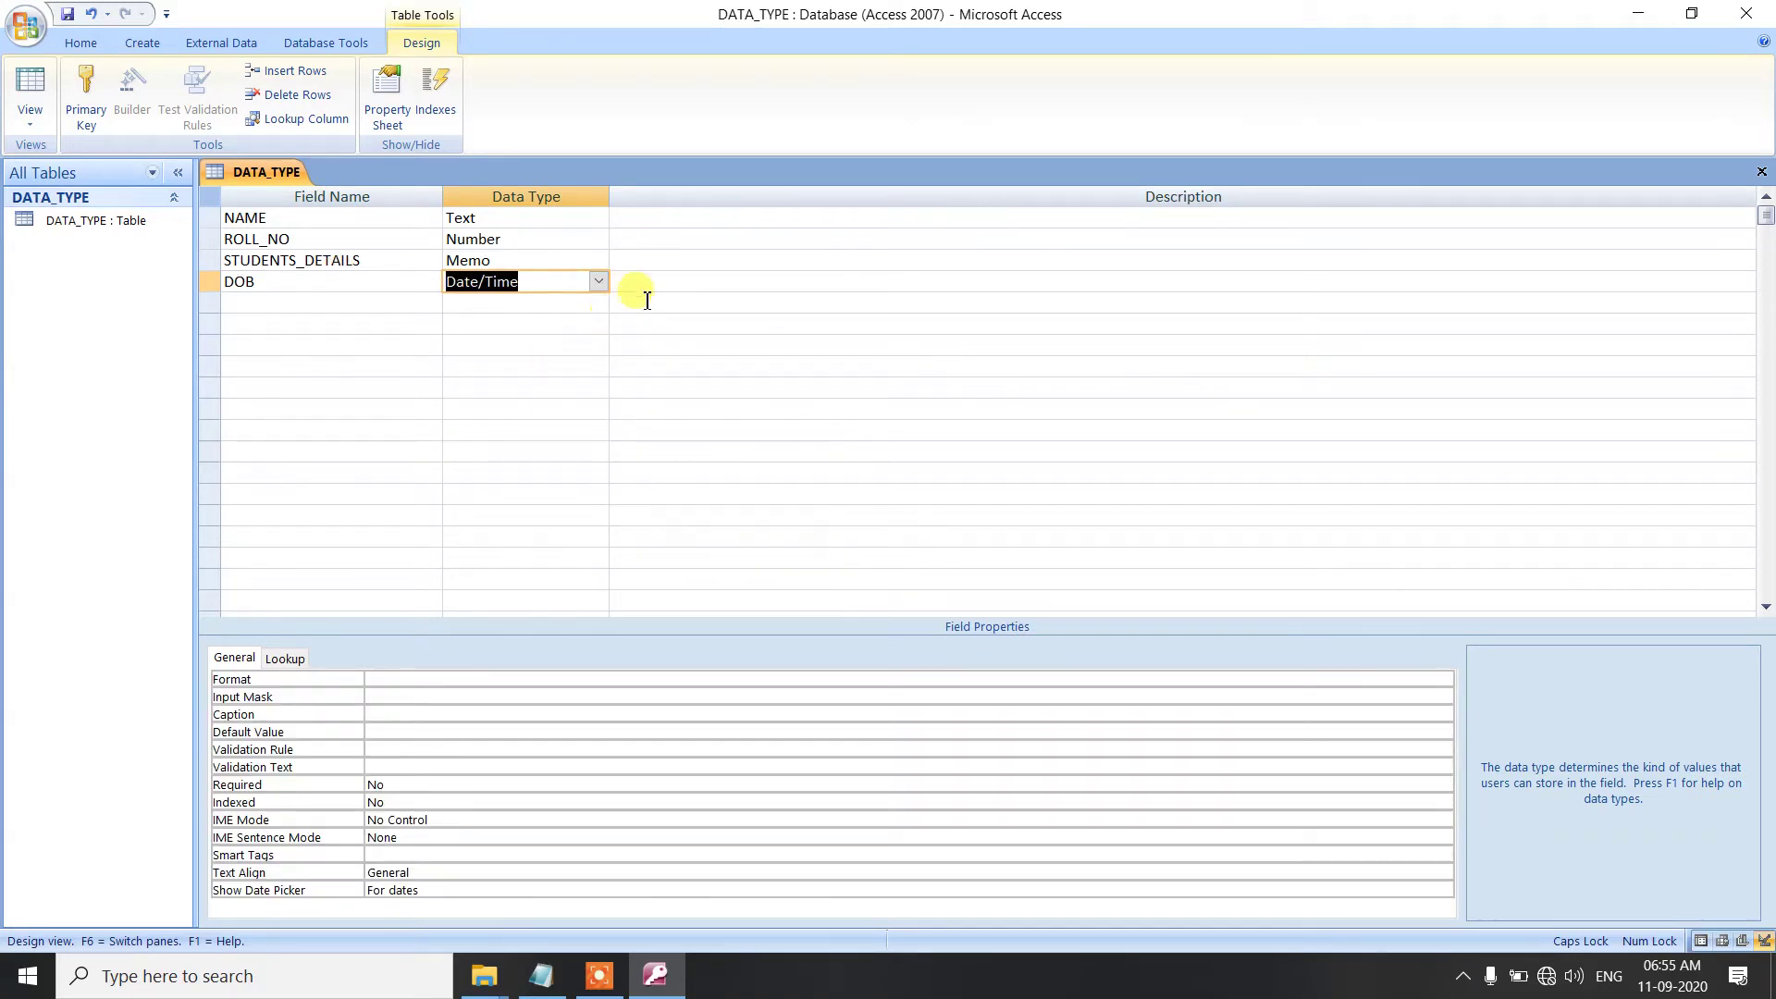
{"action": "left_click", "coordinate": [694, 281]}
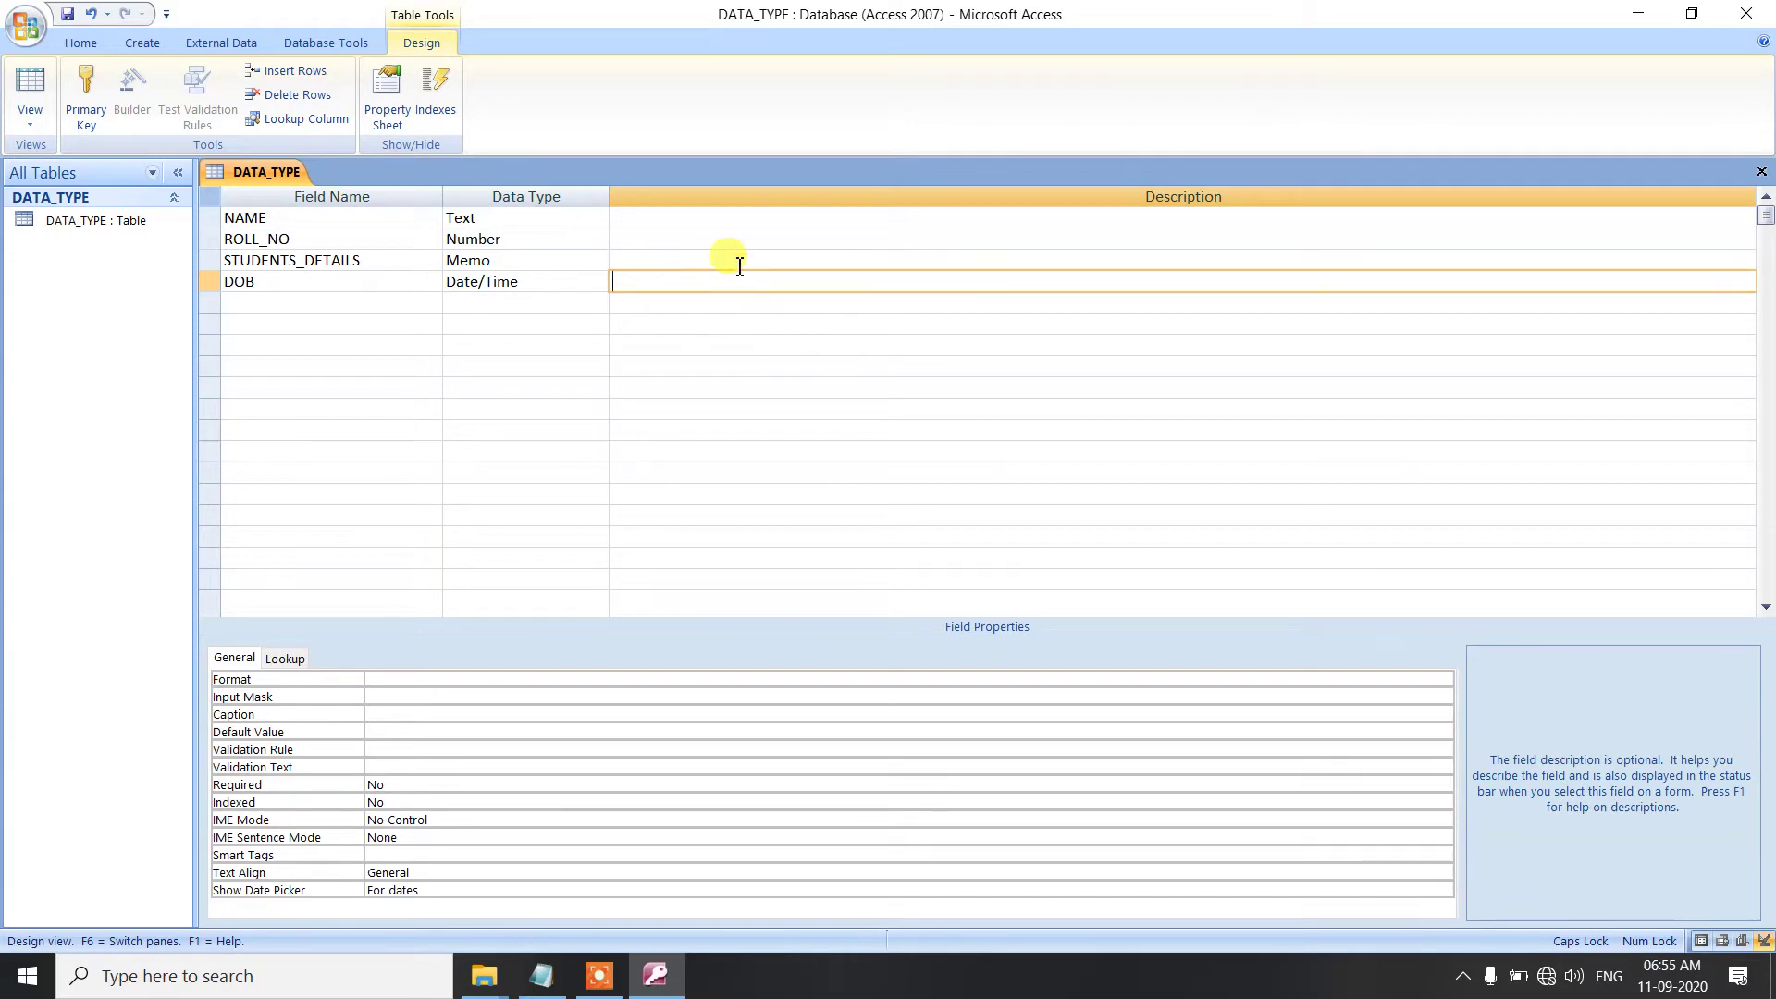
{"action": "type", "text": "DD-MM-YYYY"}
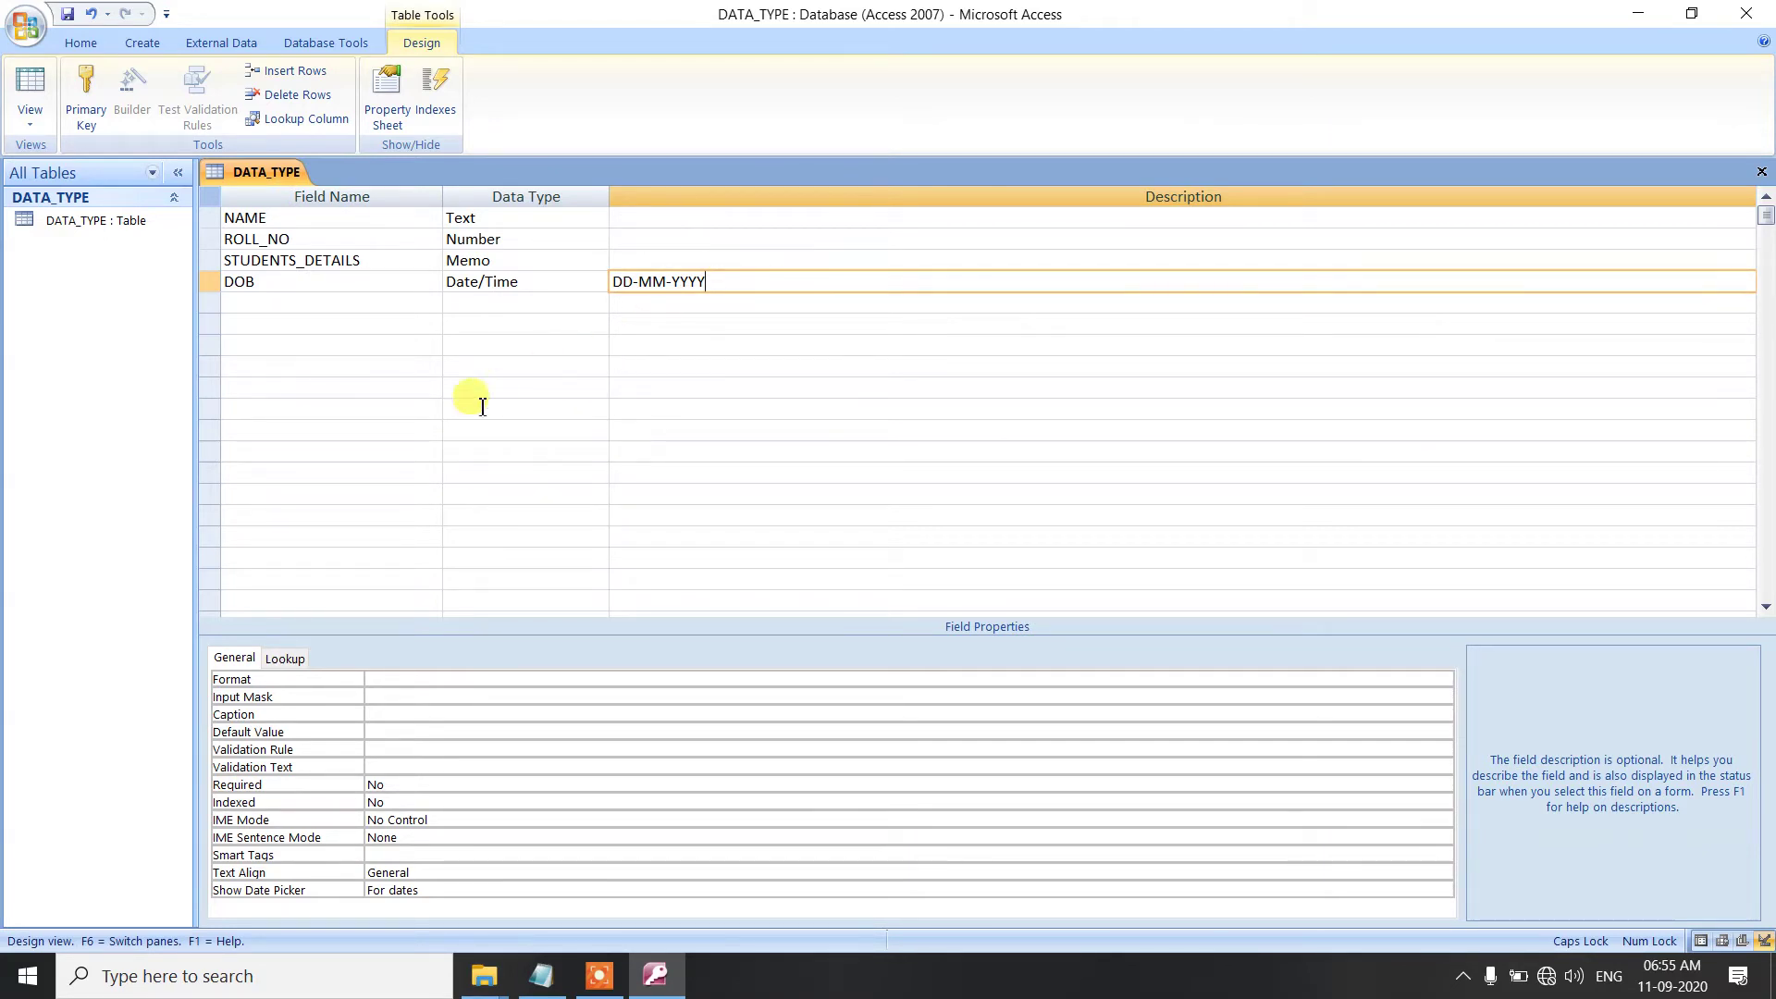
- Switch to Notepad and highlight Currency in the list of data types
{"action": "left_click", "coordinate": [384, 302]}
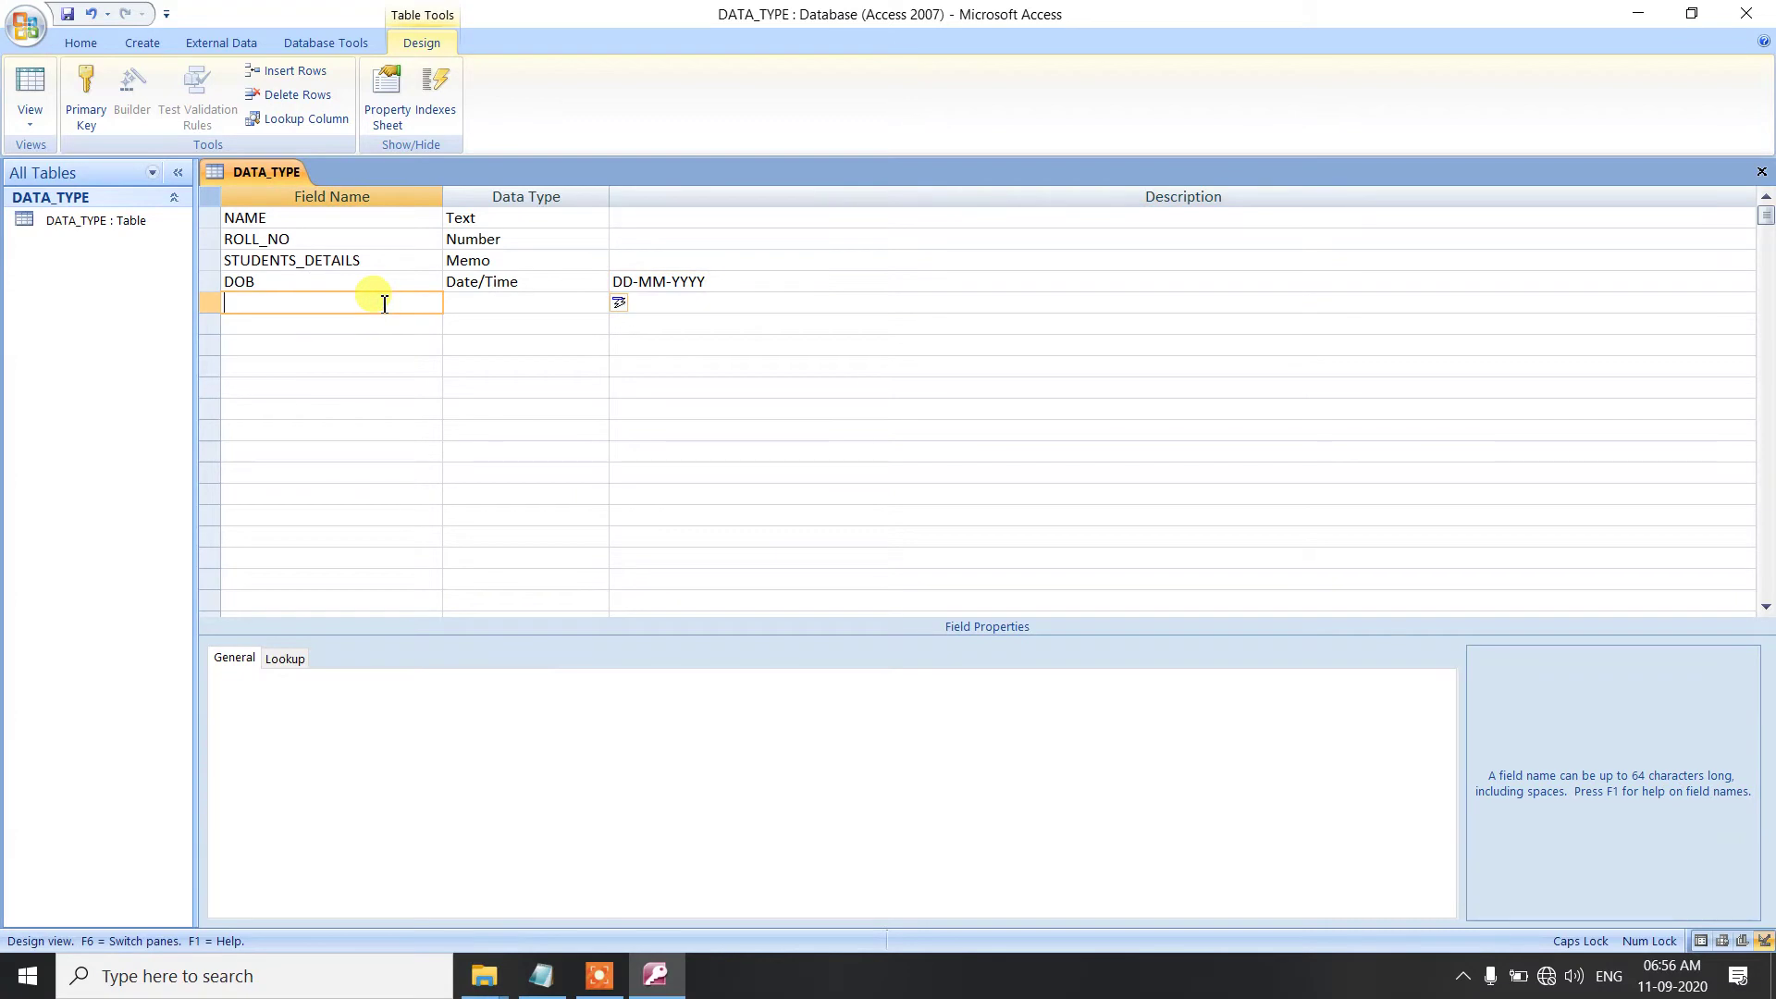
{"action": "left_click", "coordinate": [541, 980]}
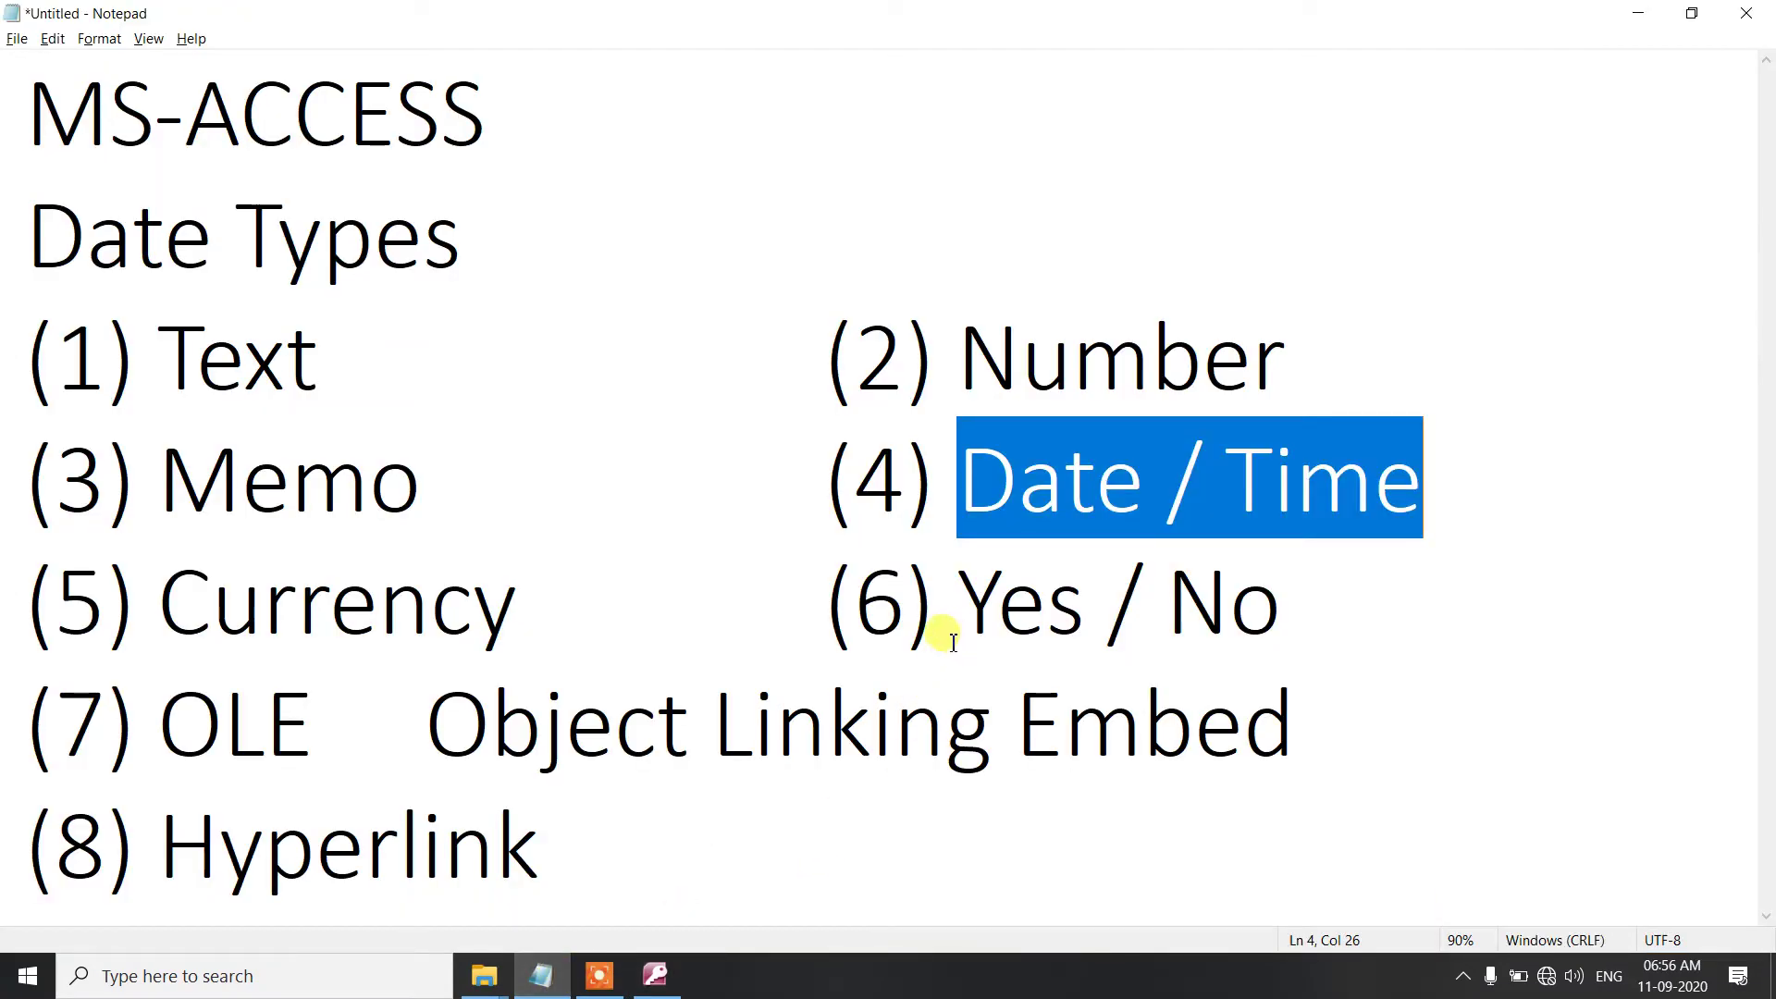
{"action": "double_click", "coordinate": [285, 595]}
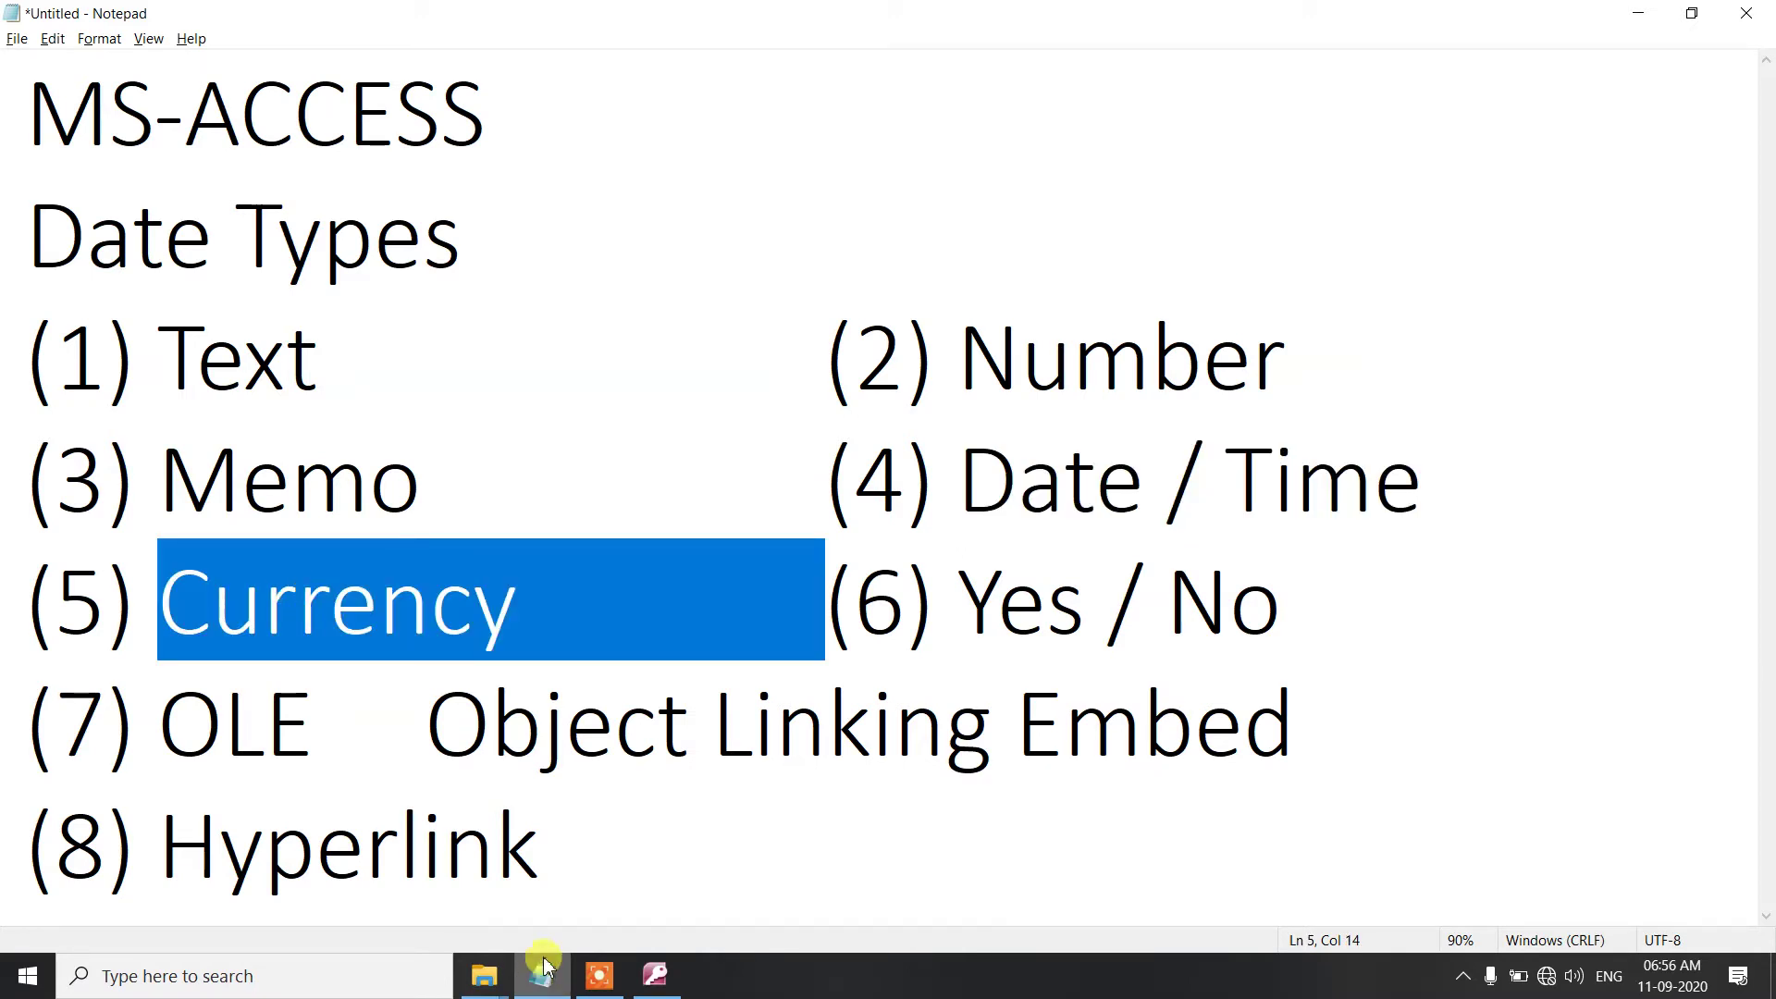
- Return to Access and add a field named FEES below DOB with the Currency data type
{"action": "left_click", "coordinate": [655, 976]}
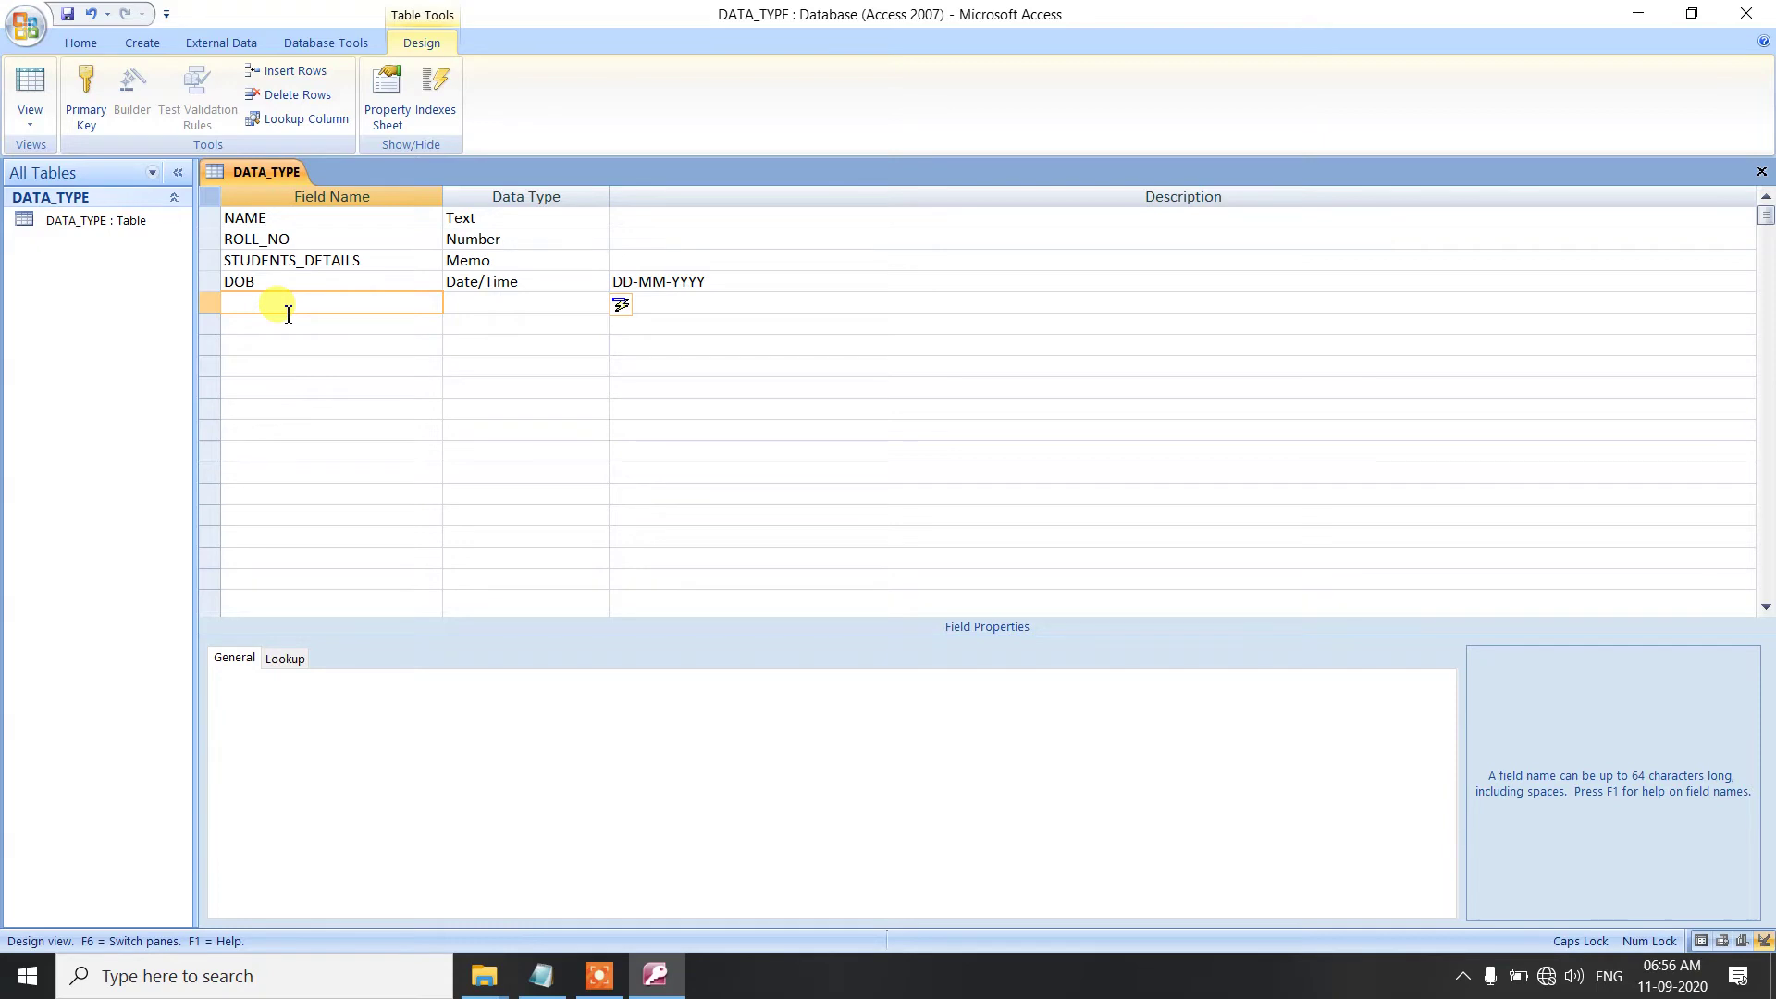
{"action": "type", "text": "FEES"}
{"action": "key", "text": "Tab"}
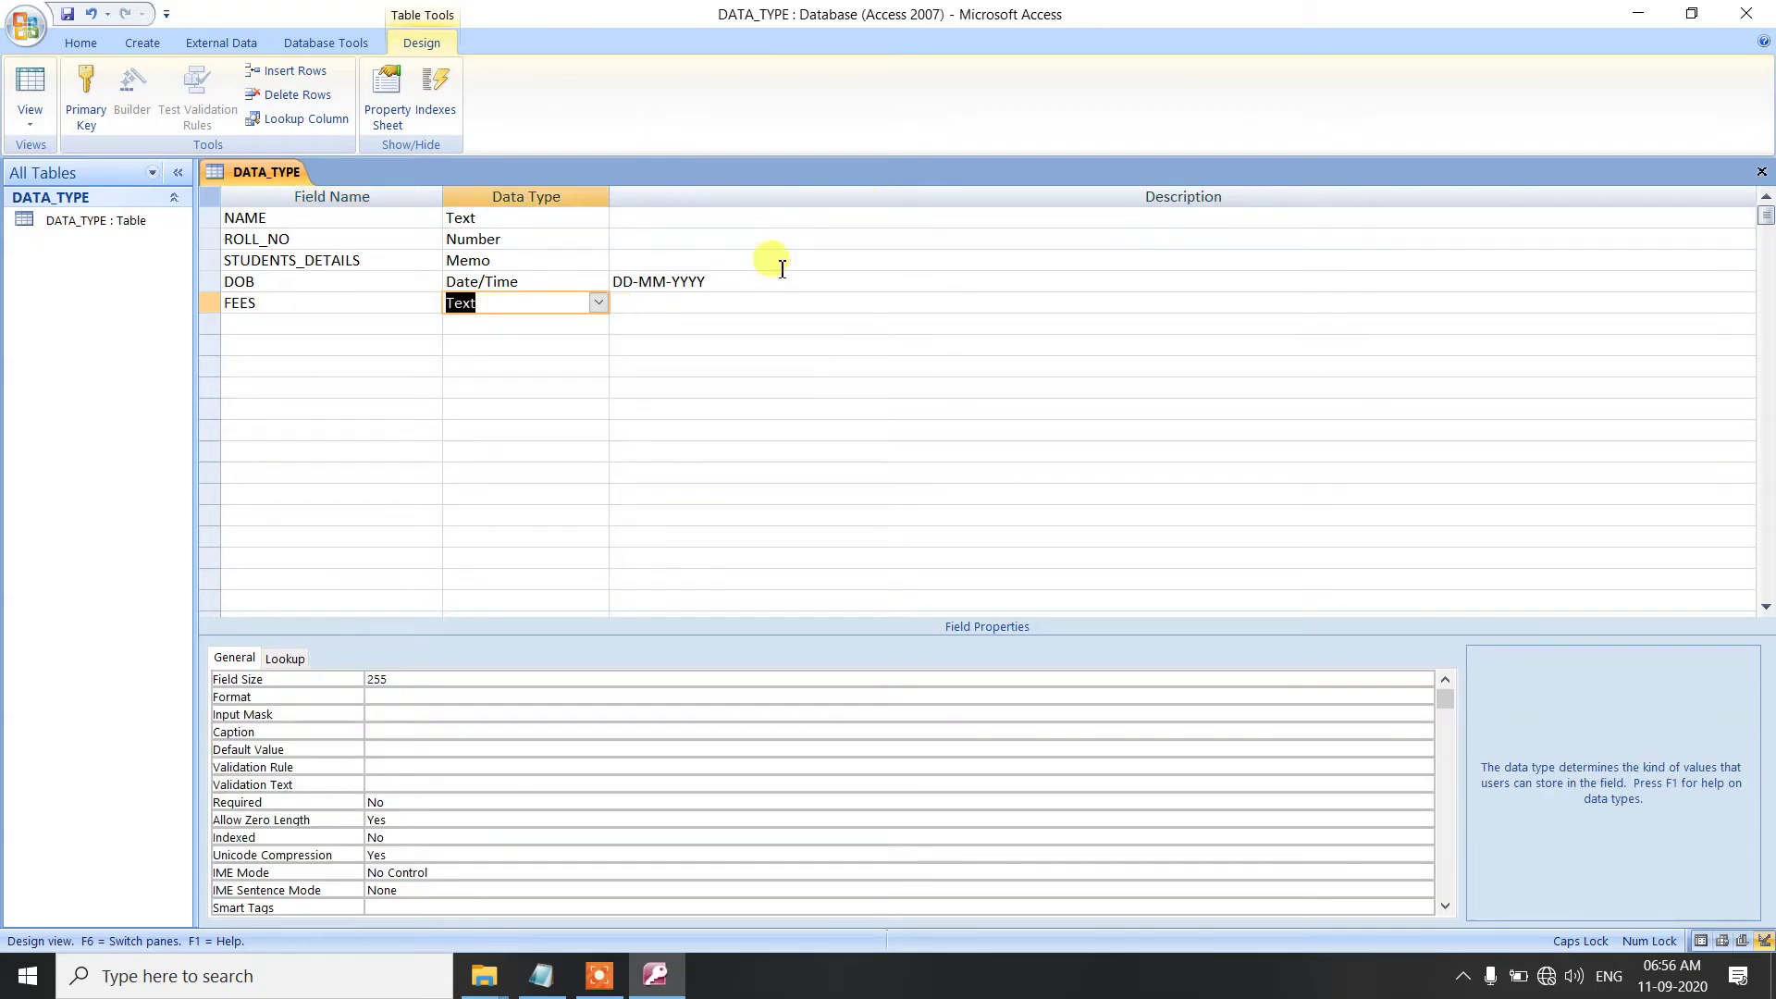
{"action": "left_click", "coordinate": [597, 303]}
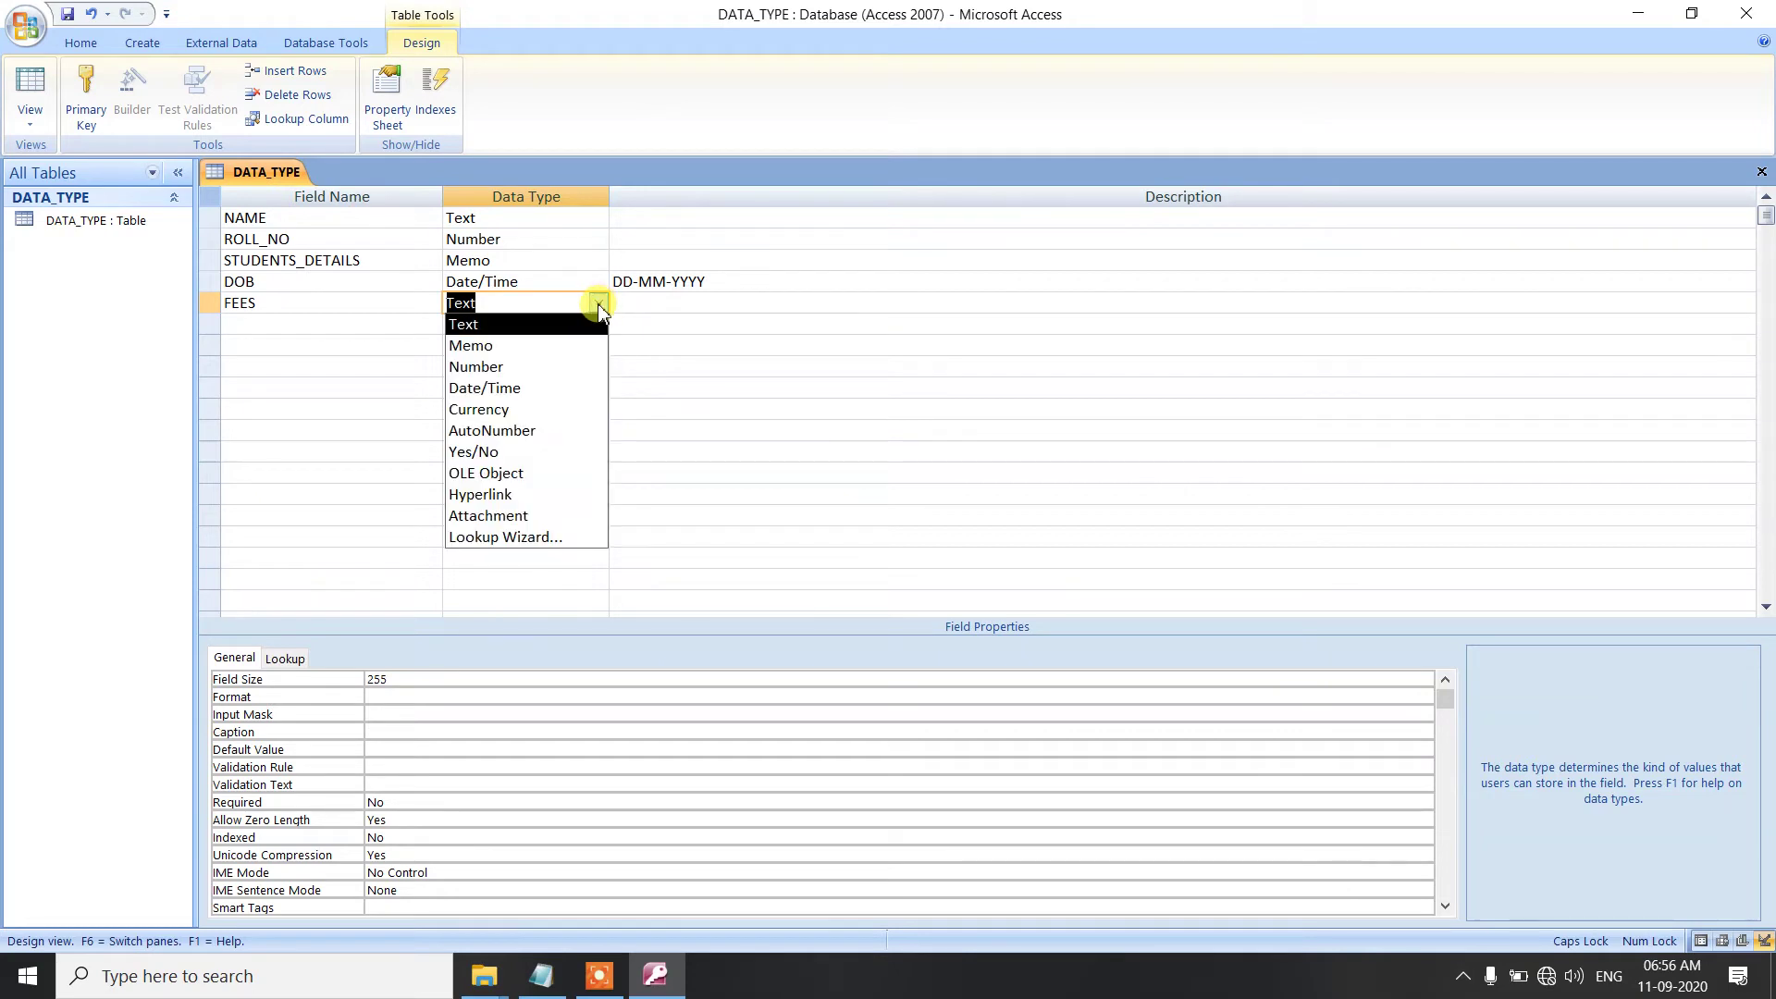
{"action": "left_click", "coordinate": [531, 409]}
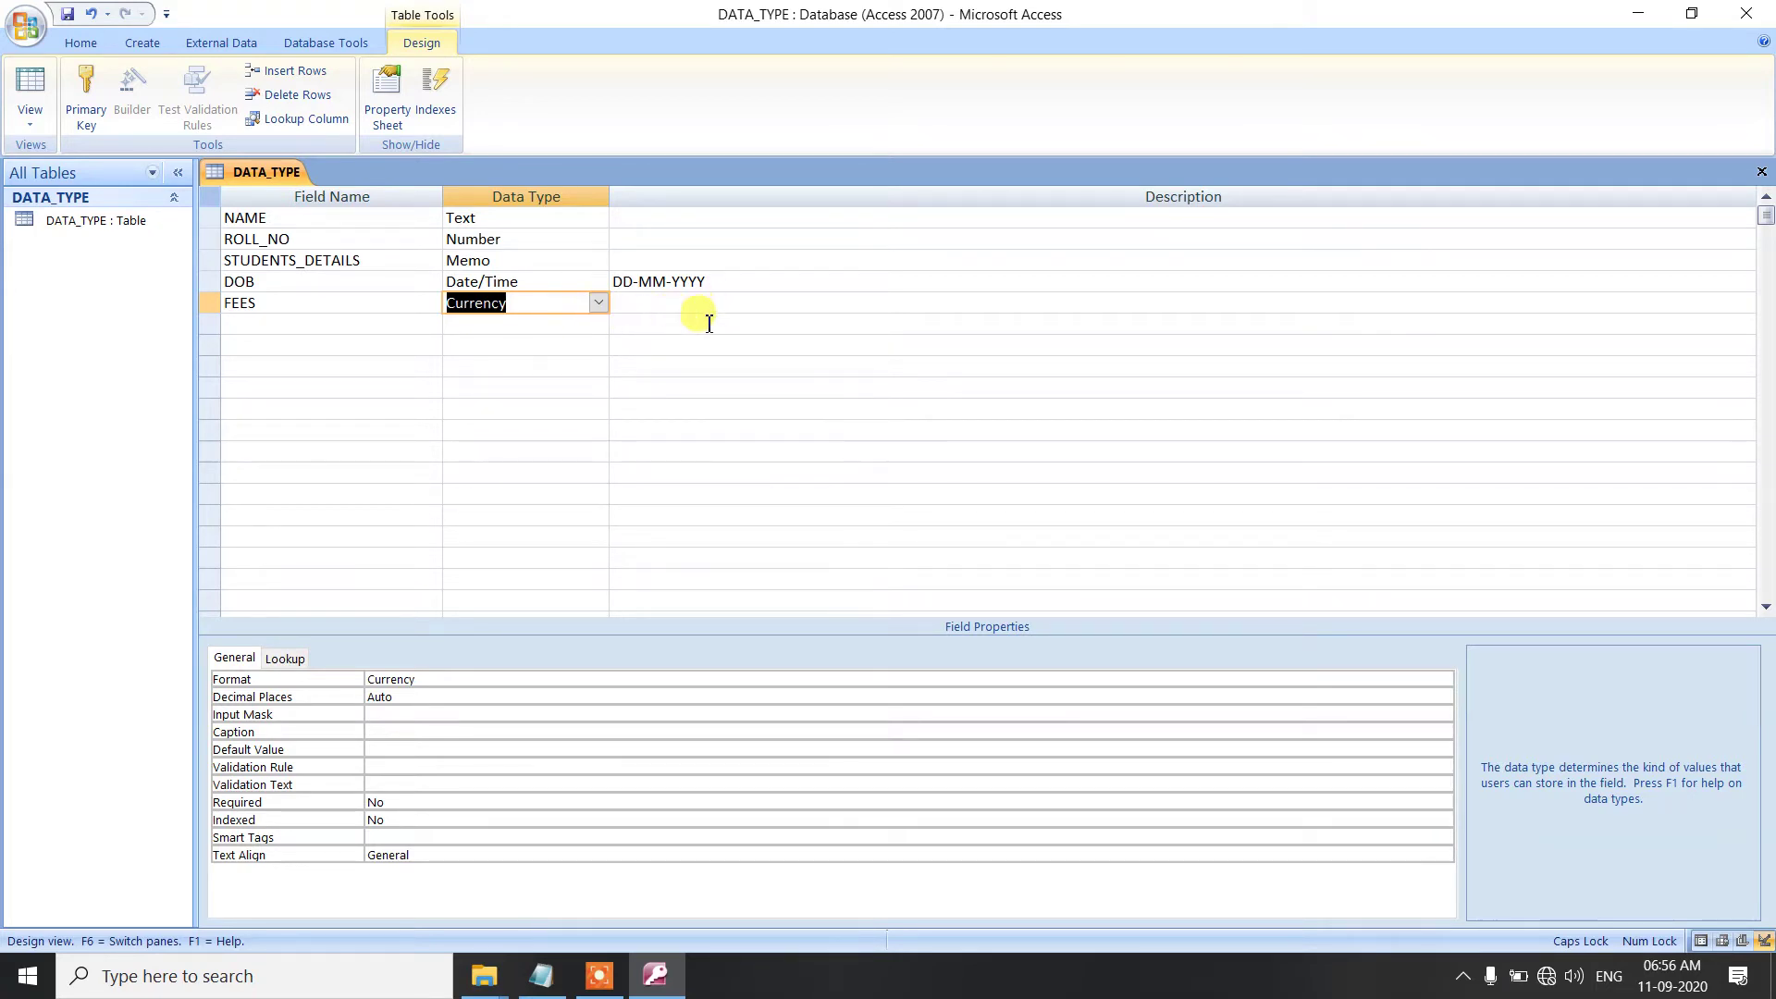
{"action": "left_click", "coordinate": [668, 308]}
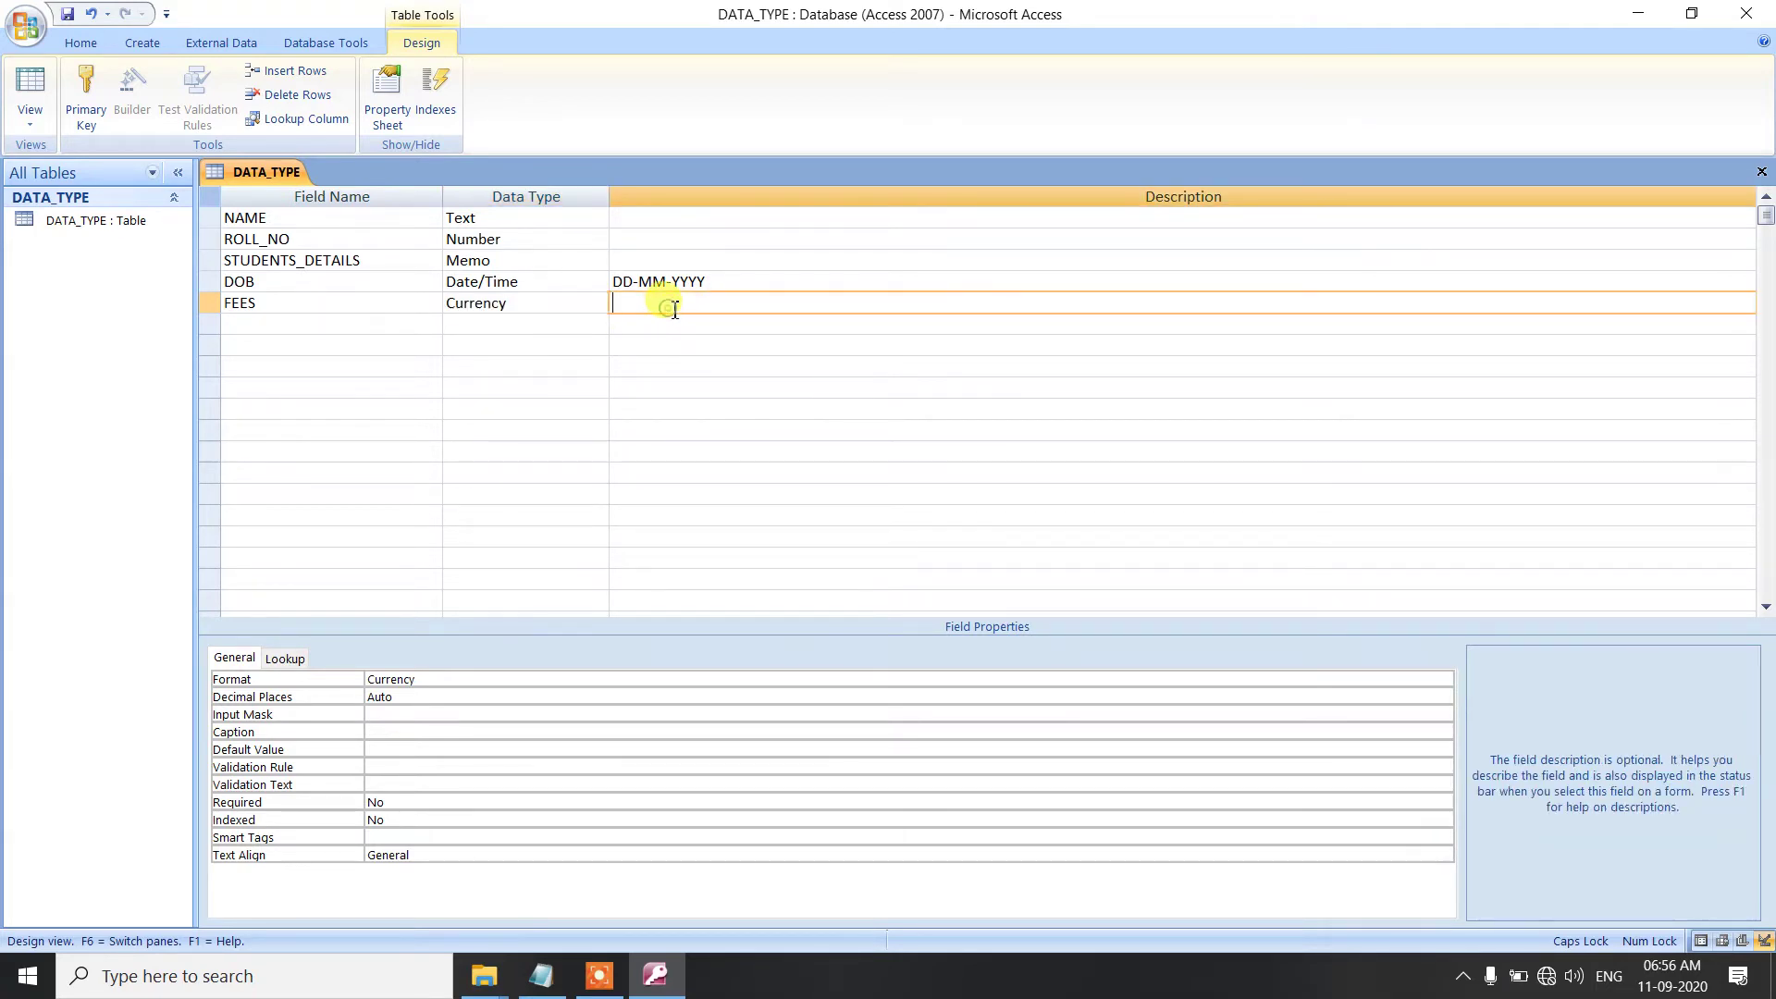
- Switch to Notepad and highlight Yes / No in the list of data types
{"action": "left_click", "coordinate": [340, 328]}
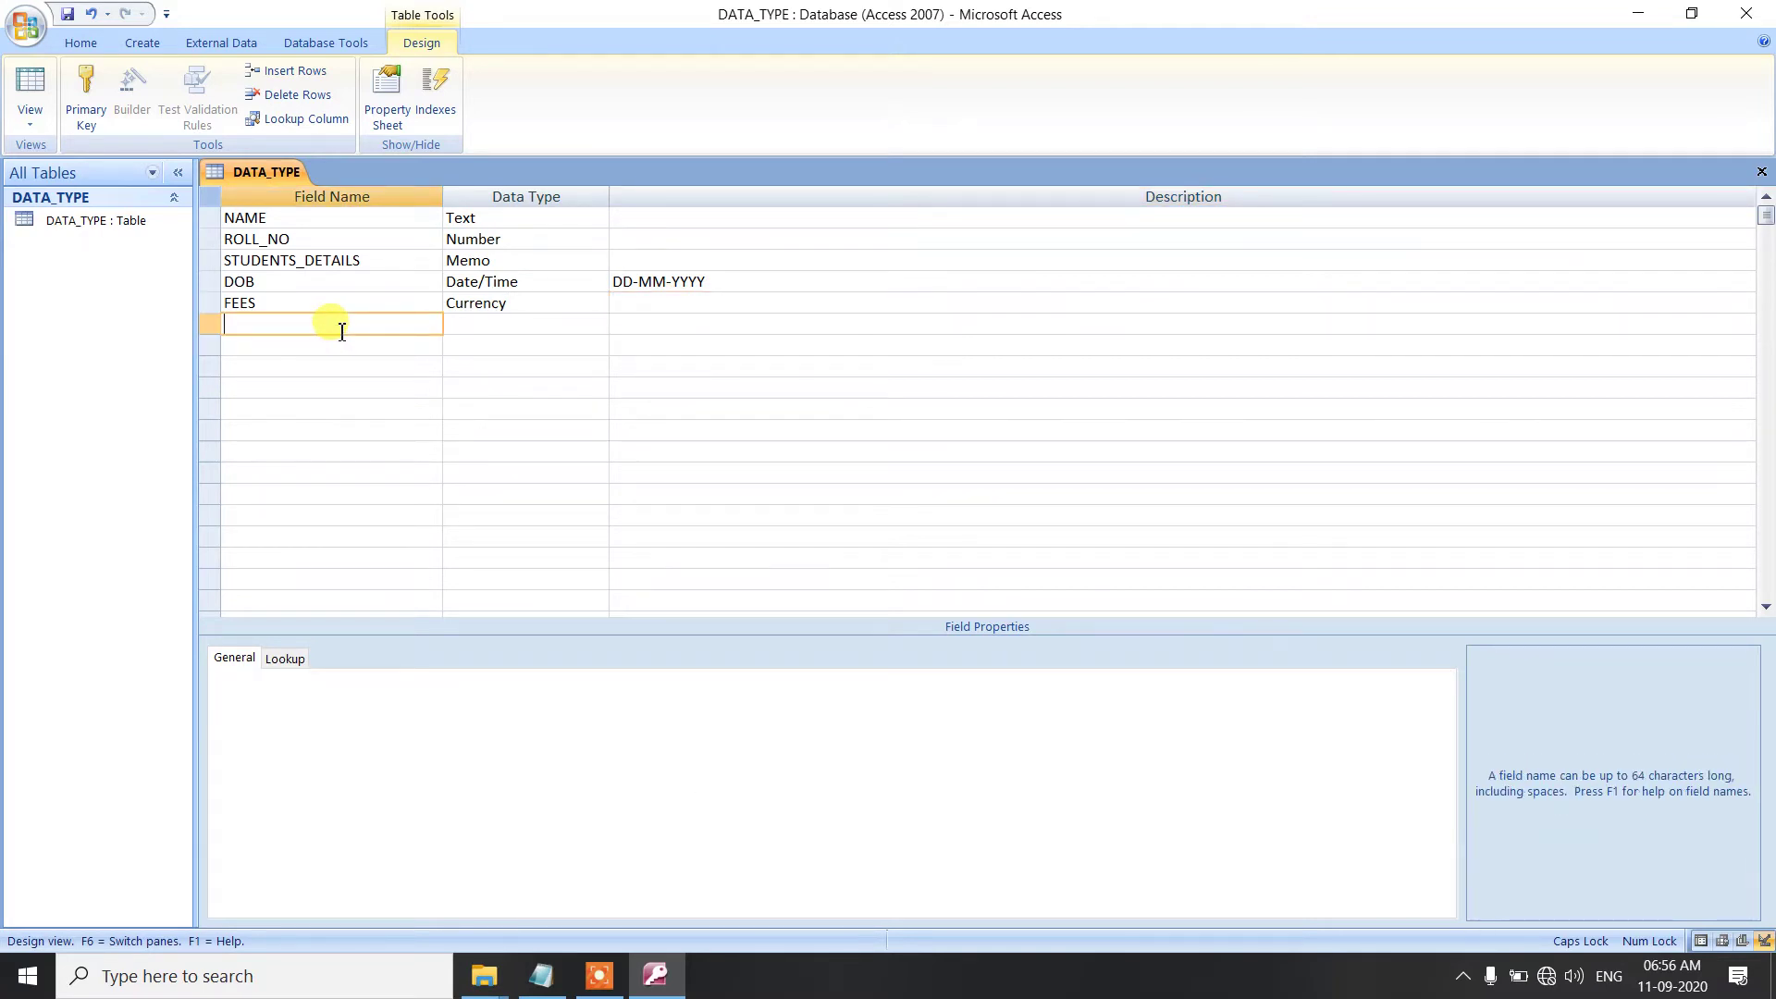
{"action": "left_click", "coordinate": [541, 975]}
{"action": "left_click_drag", "start_coordinate": [960, 597], "coordinate": [1272, 608]}
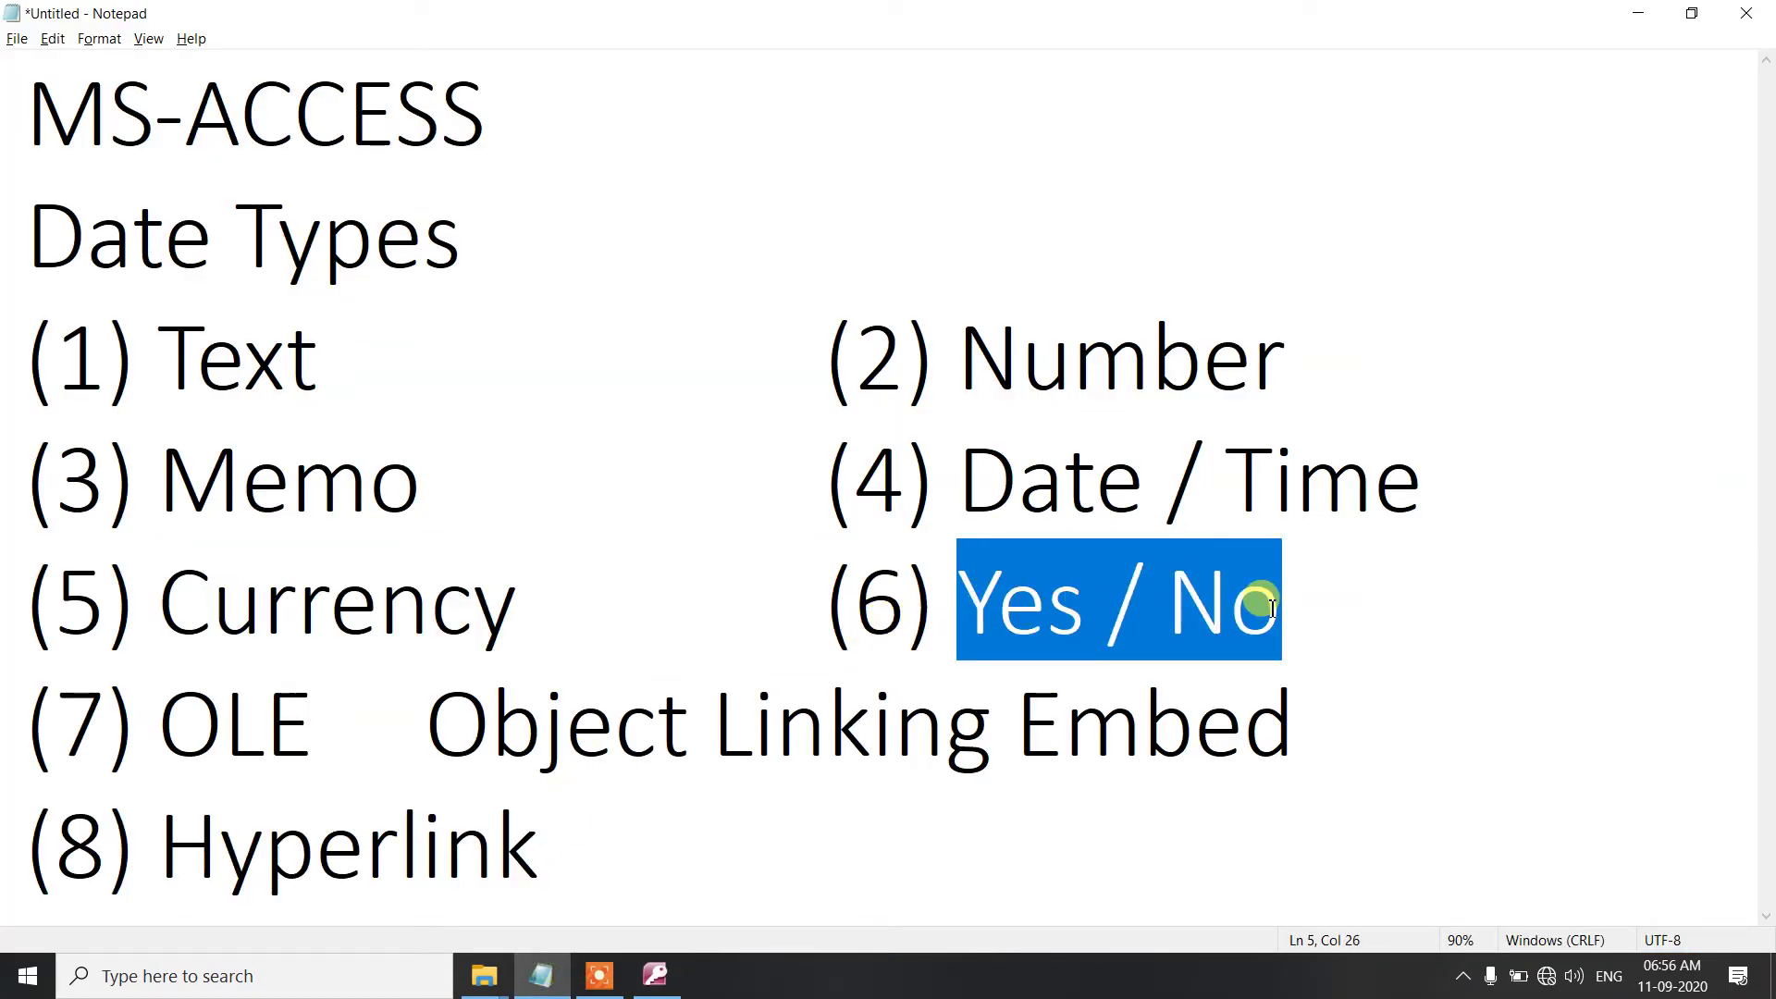
- Return to Access and add a field named ATNDT below FEES with the Yes/No data type
{"action": "left_click", "coordinate": [657, 974]}
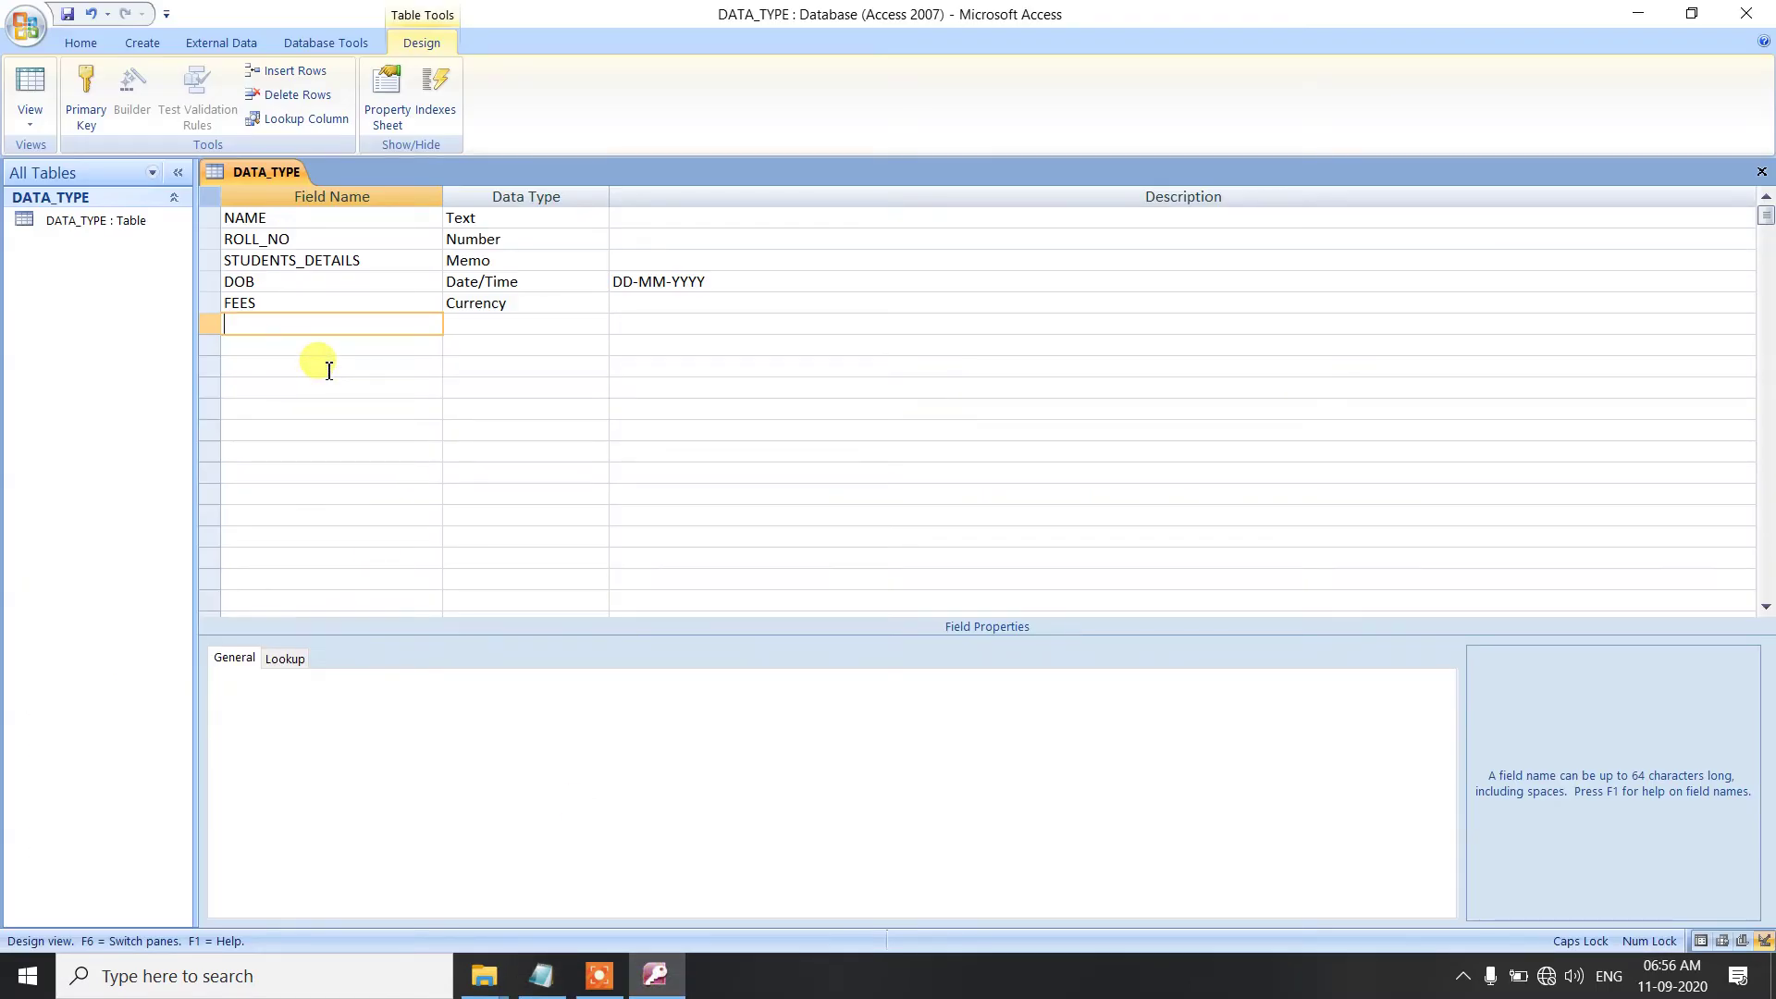
{"action": "type", "text": "ATNDT"}
{"action": "key", "text": "Tab"}
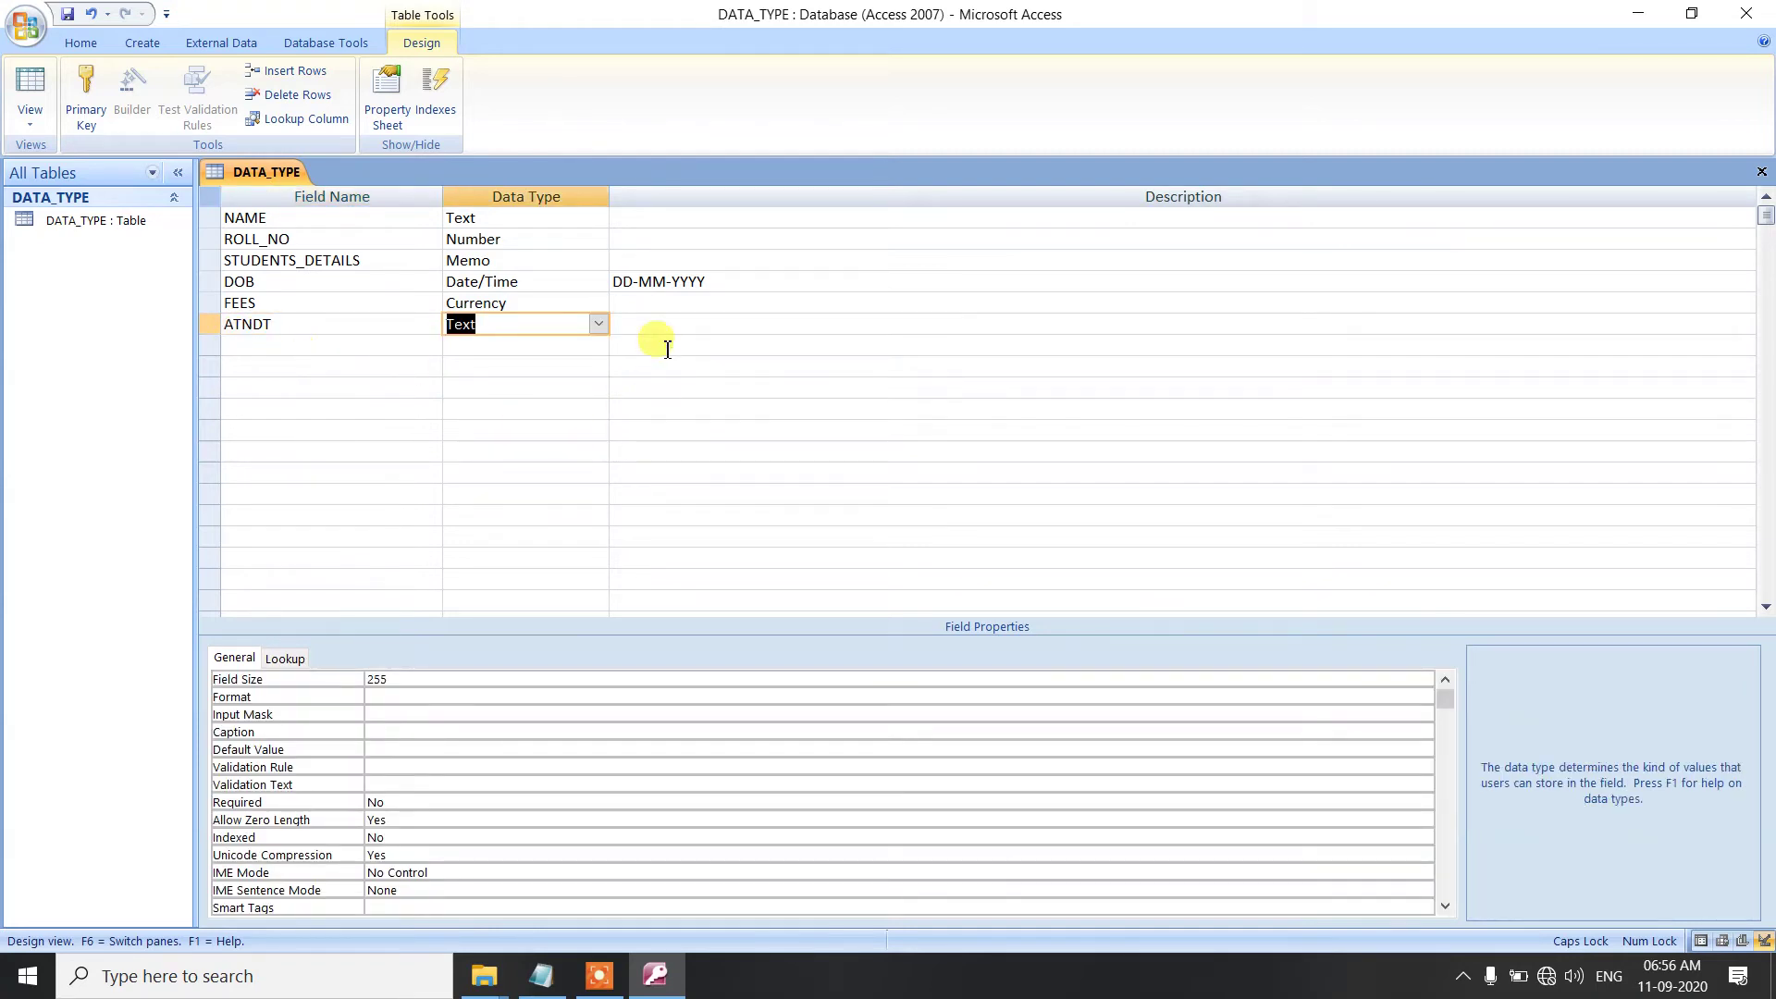
{"action": "left_click", "coordinate": [599, 324]}
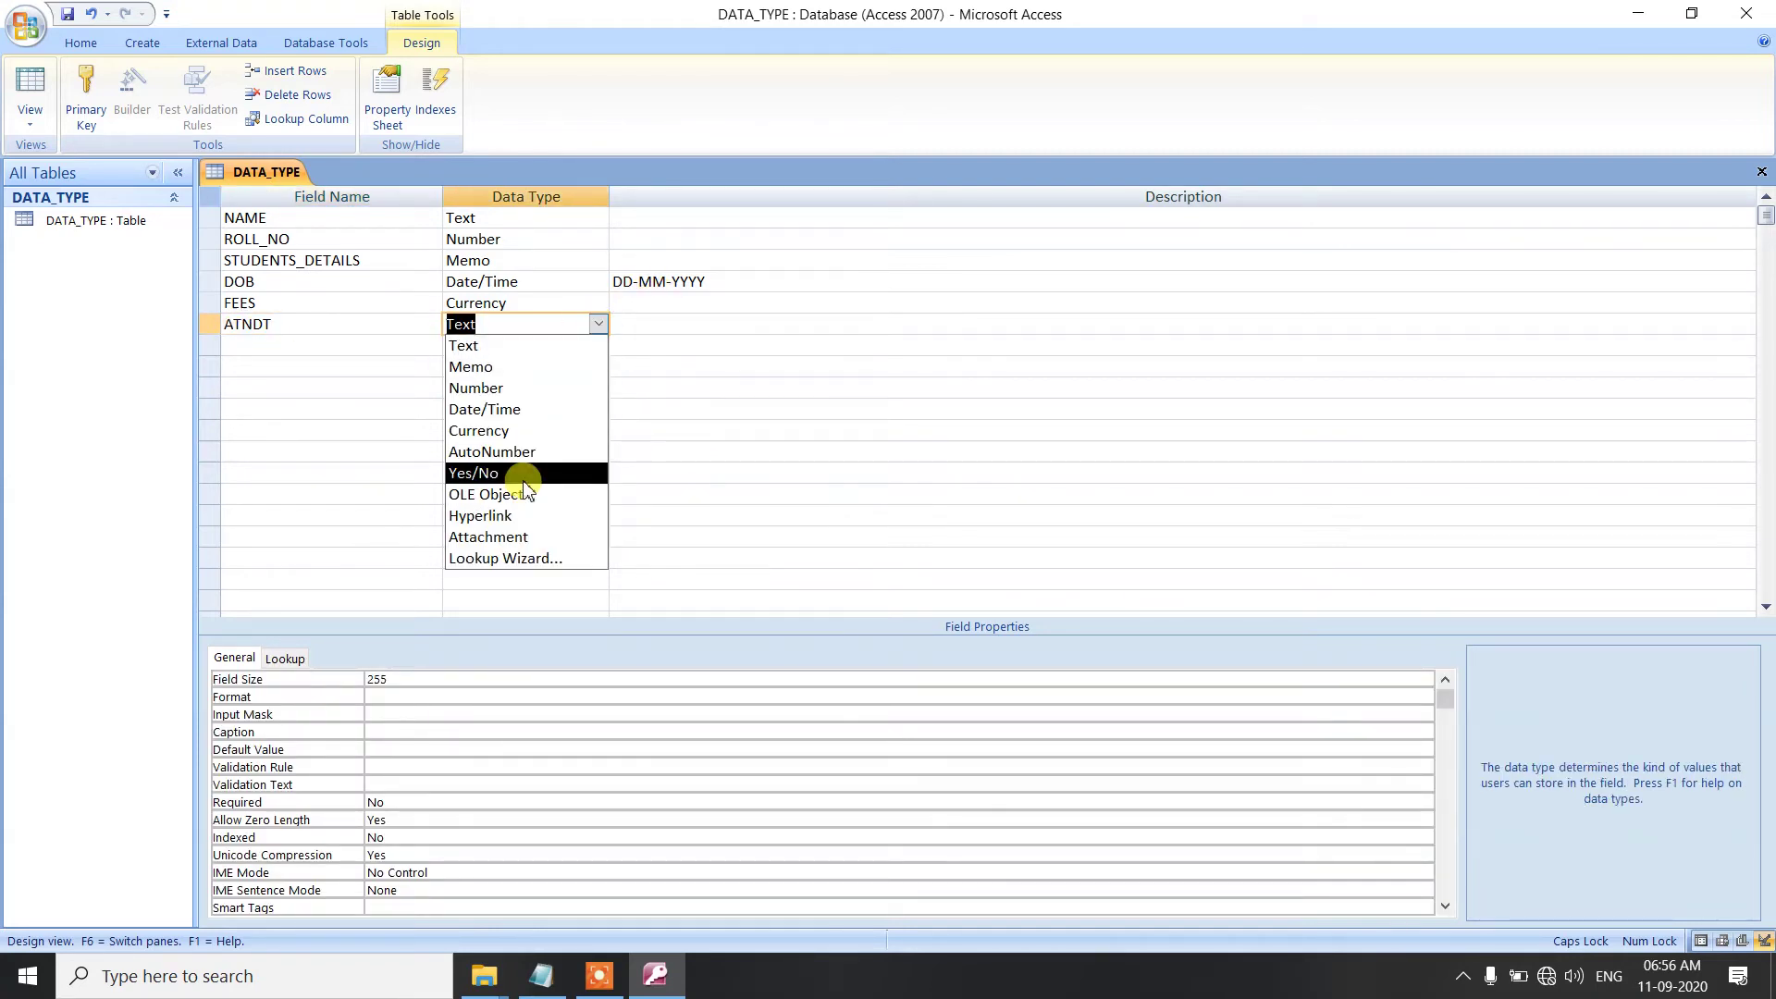
{"action": "left_click", "coordinate": [523, 475]}
{"action": "left_click", "coordinate": [638, 326]}
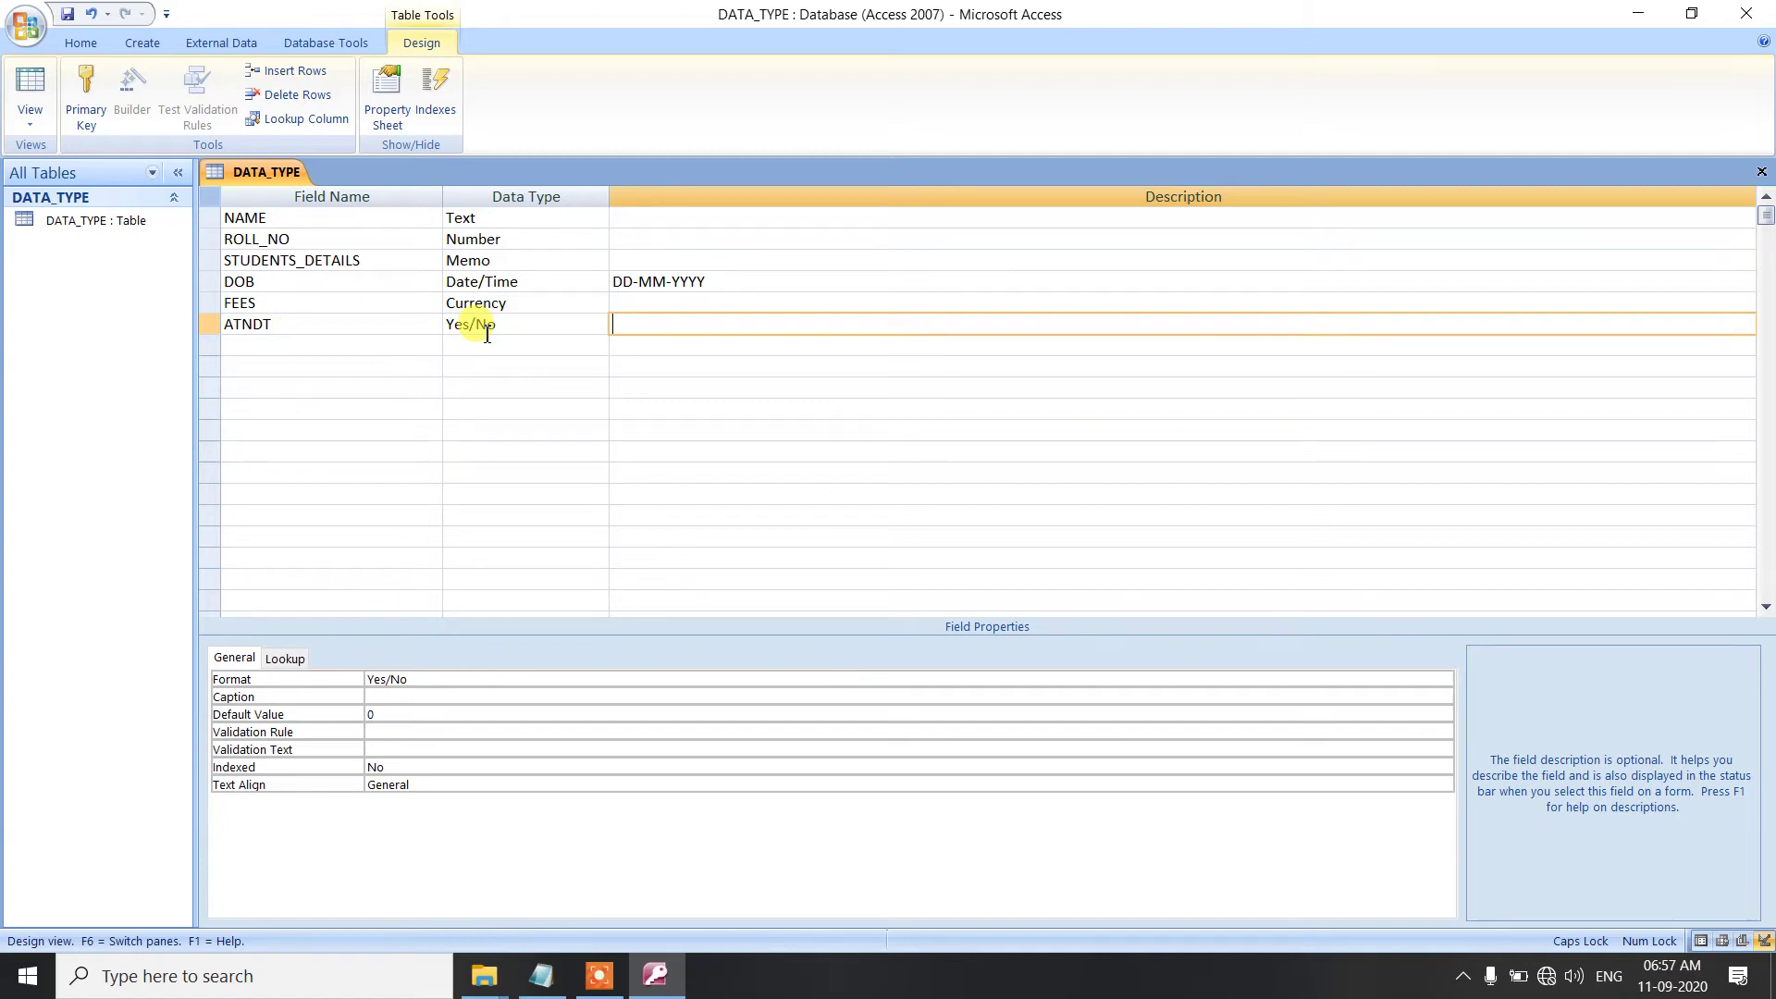
- Add a GENDER field below ATNDT with the Yes/No data type and the description MALE - YES / FEMALE - NO
{"action": "left_click", "coordinate": [352, 344]}
{"action": "type", "text": "GENDER"}
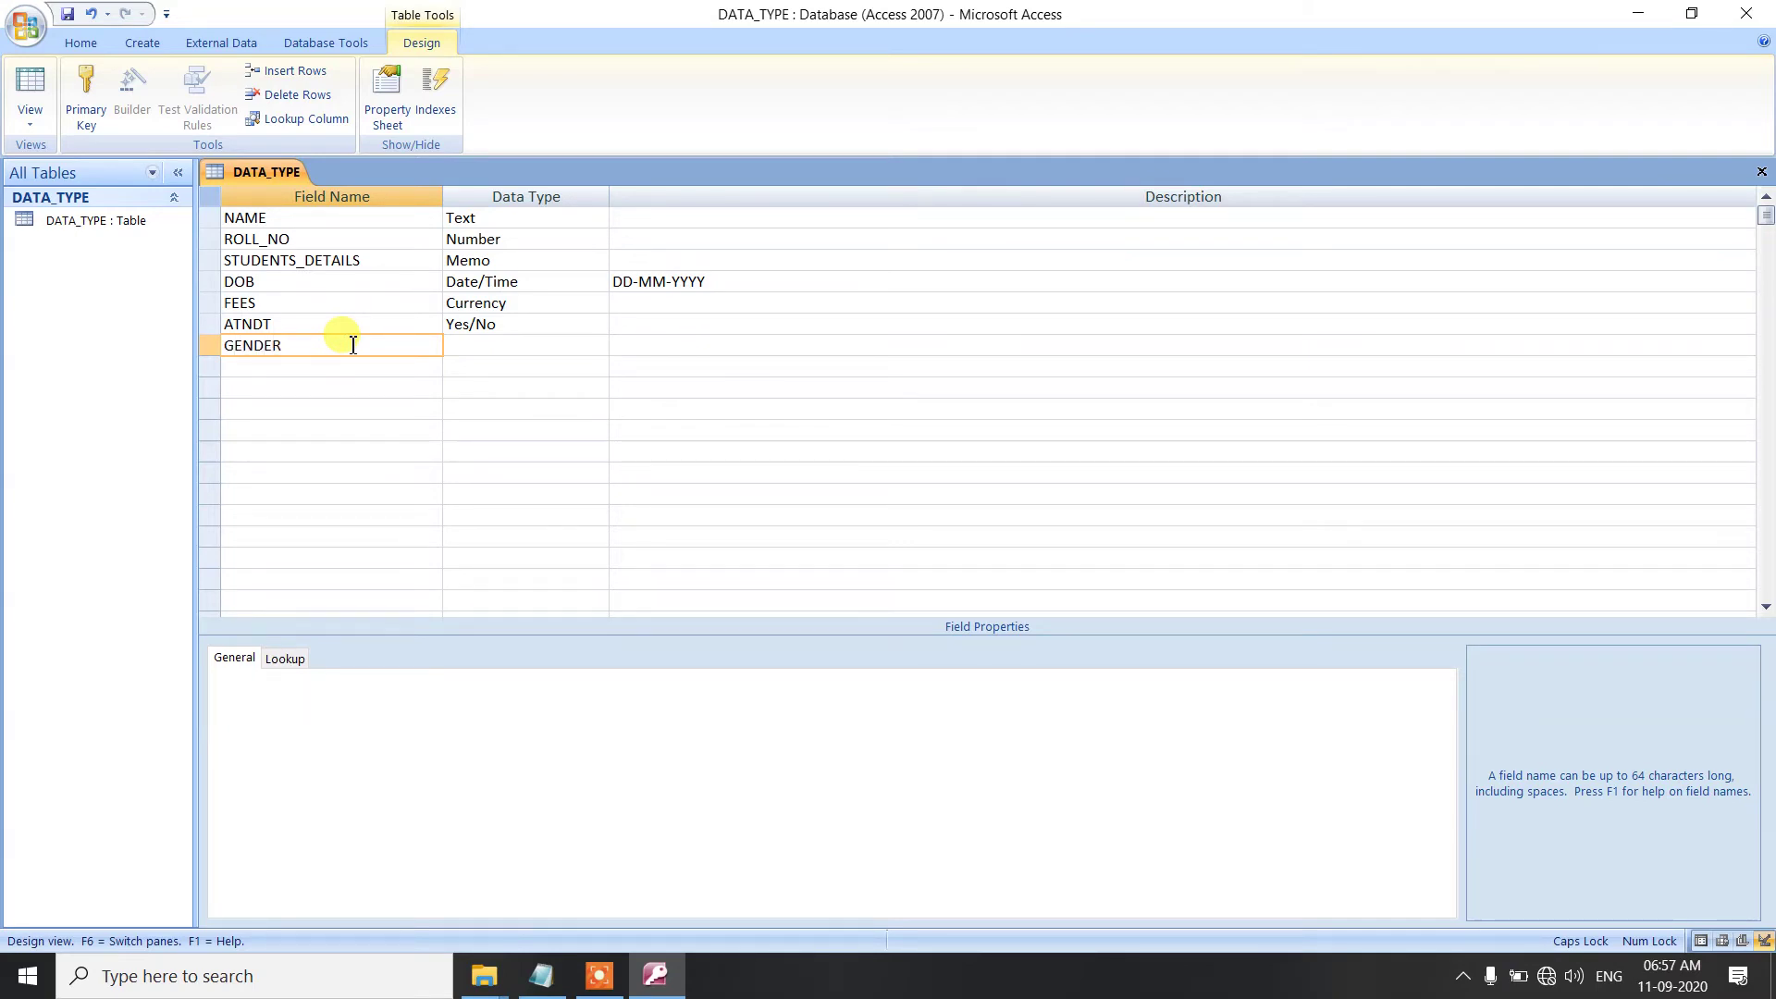
{"action": "key", "text": "Tab"}
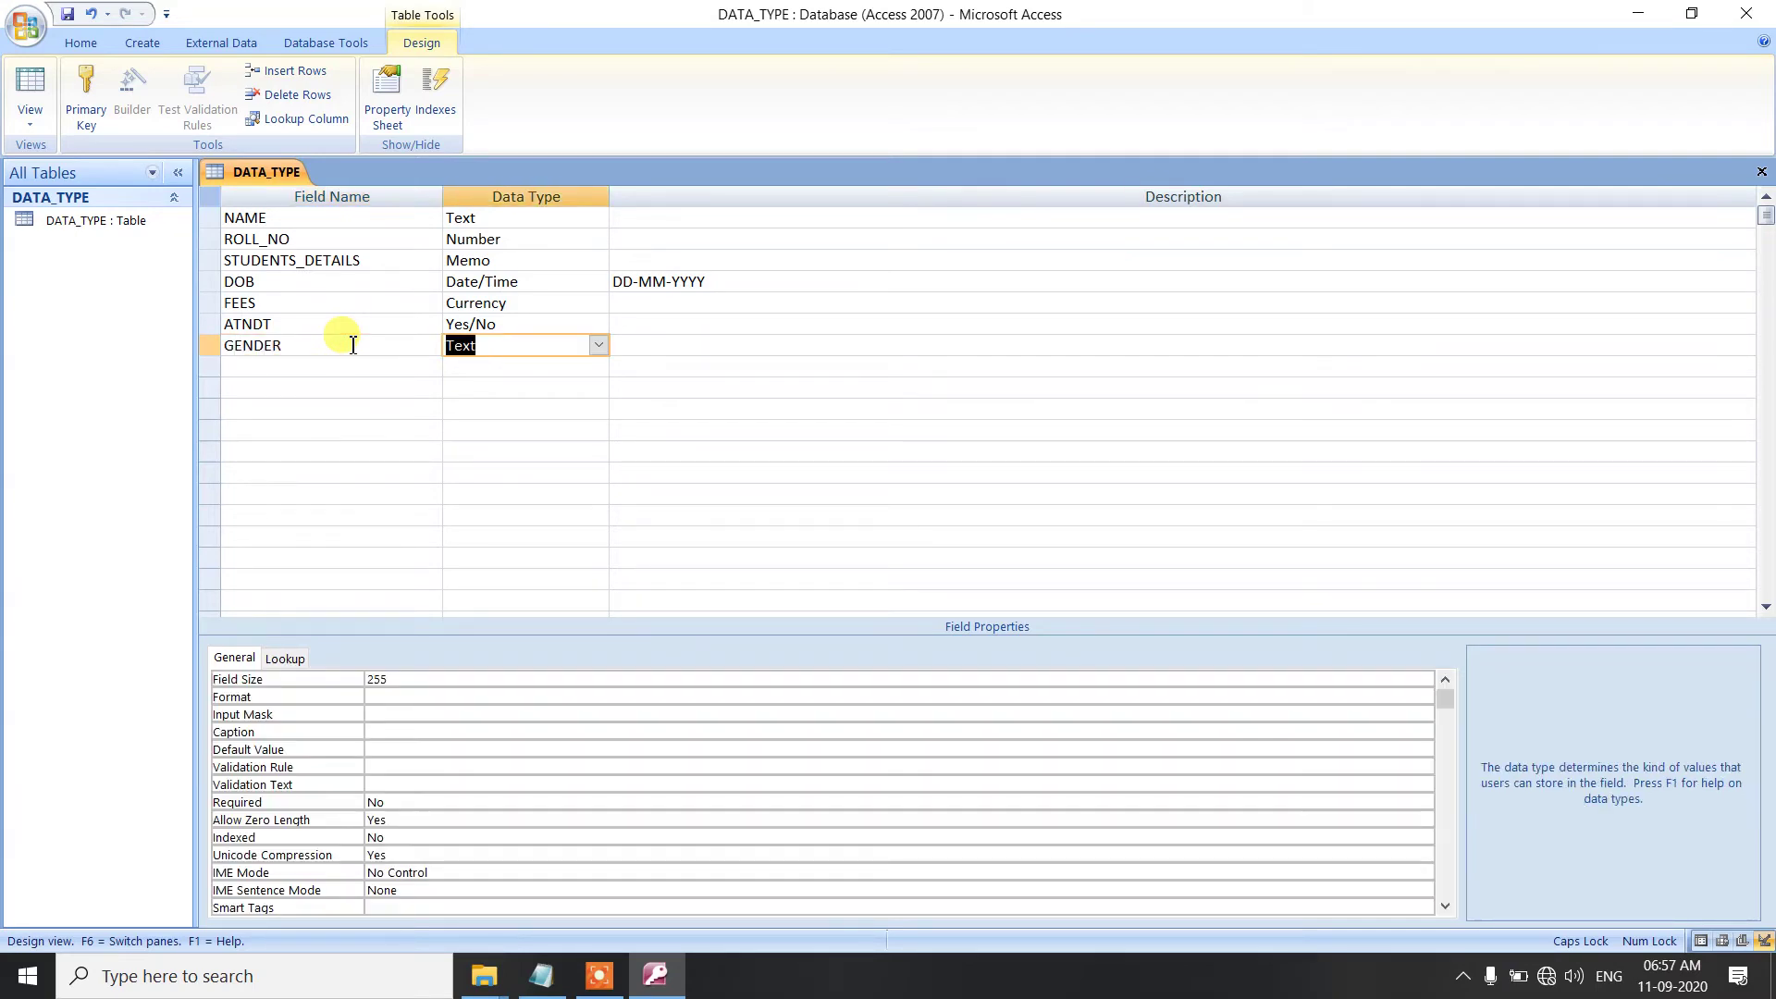
{"action": "type", "text": "y"}
{"action": "left_click", "coordinate": [707, 344]}
{"action": "type", "text": "MA"}
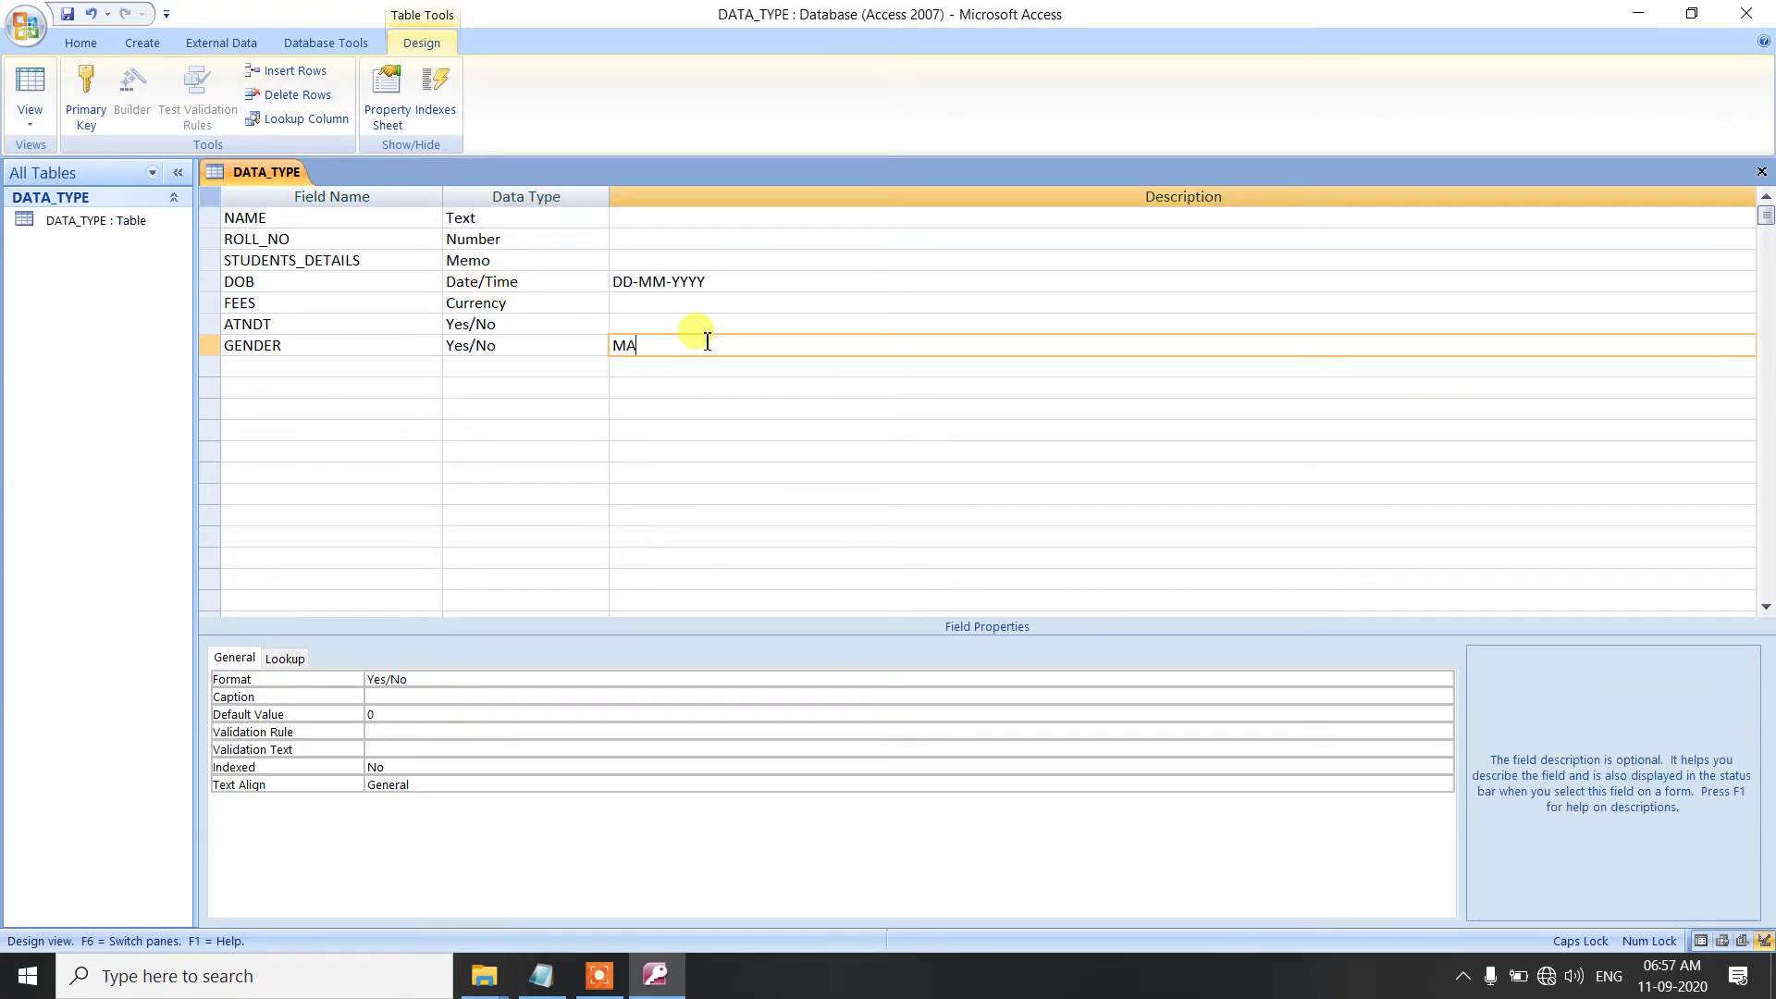
{"action": "type", "text": "LE - YES / FEMALE - NO"}
- Add a field named PHOTO below GENDER and set its data type to OLE Object
{"action": "left_click", "coordinate": [336, 367]}
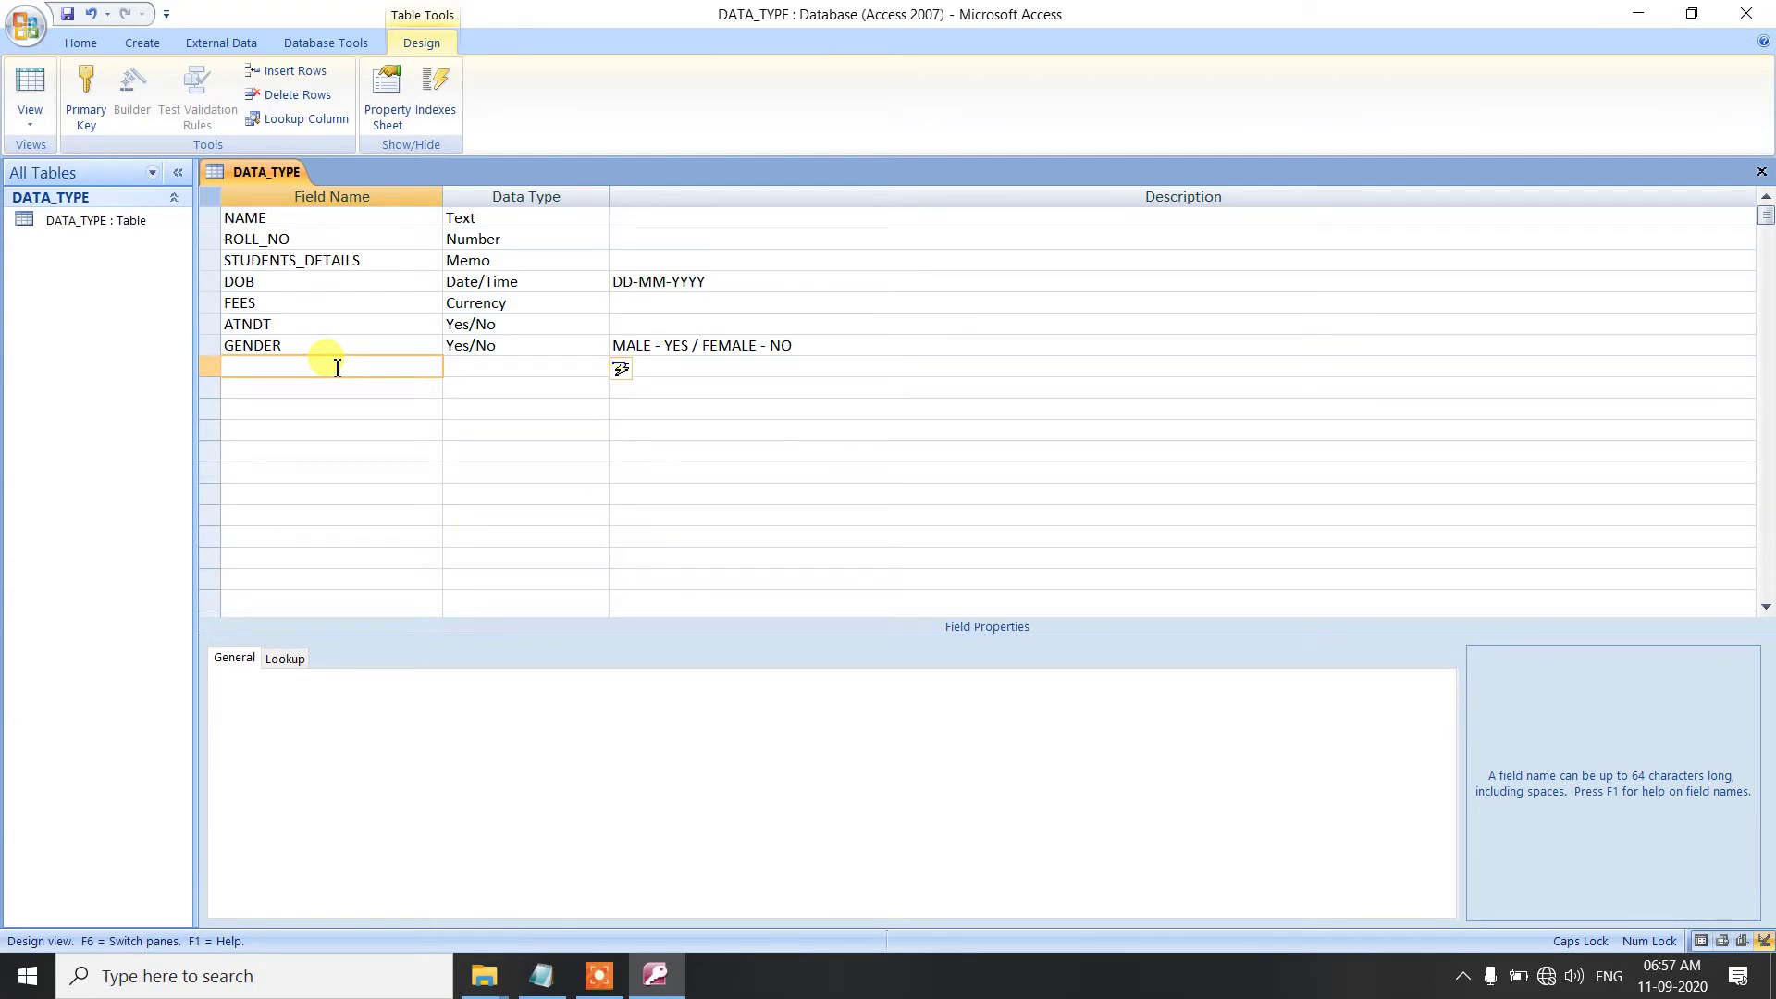
{"action": "type", "text": "PHOTO"}
{"action": "left_click", "coordinate": [566, 385]}
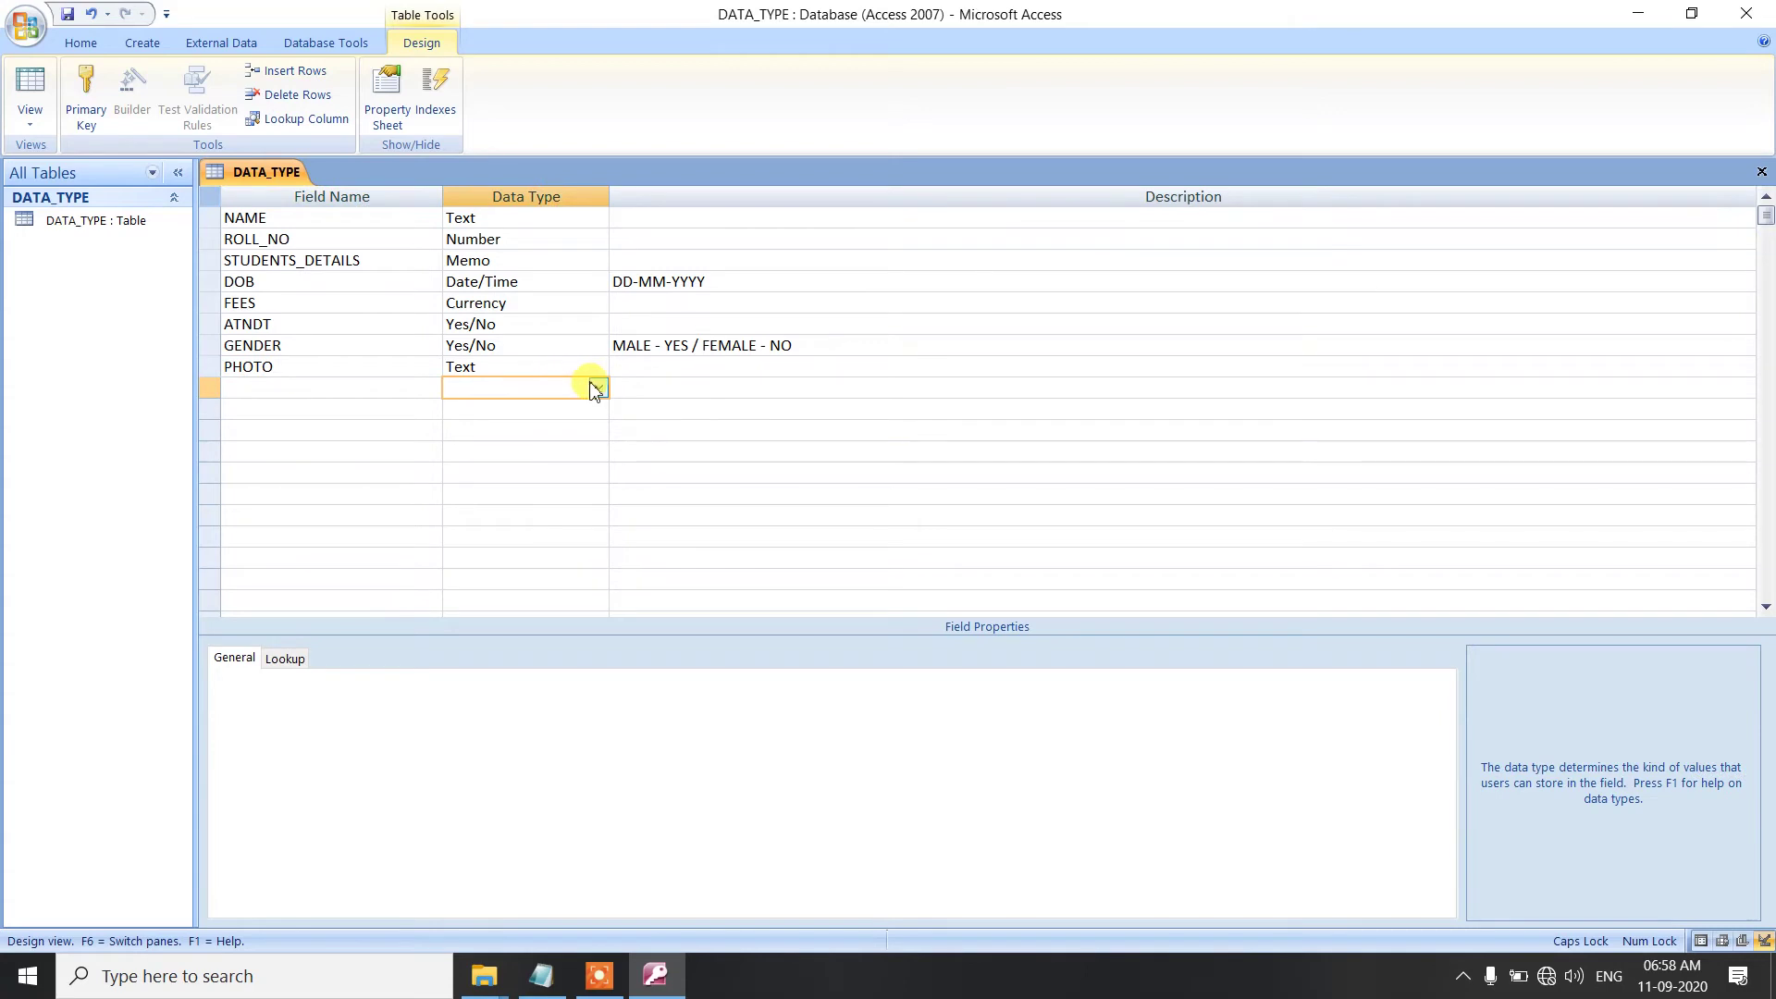
{"action": "left_click", "coordinate": [601, 387]}
{"action": "left_click", "coordinate": [536, 345]}
{"action": "left_click", "coordinate": [595, 365]}
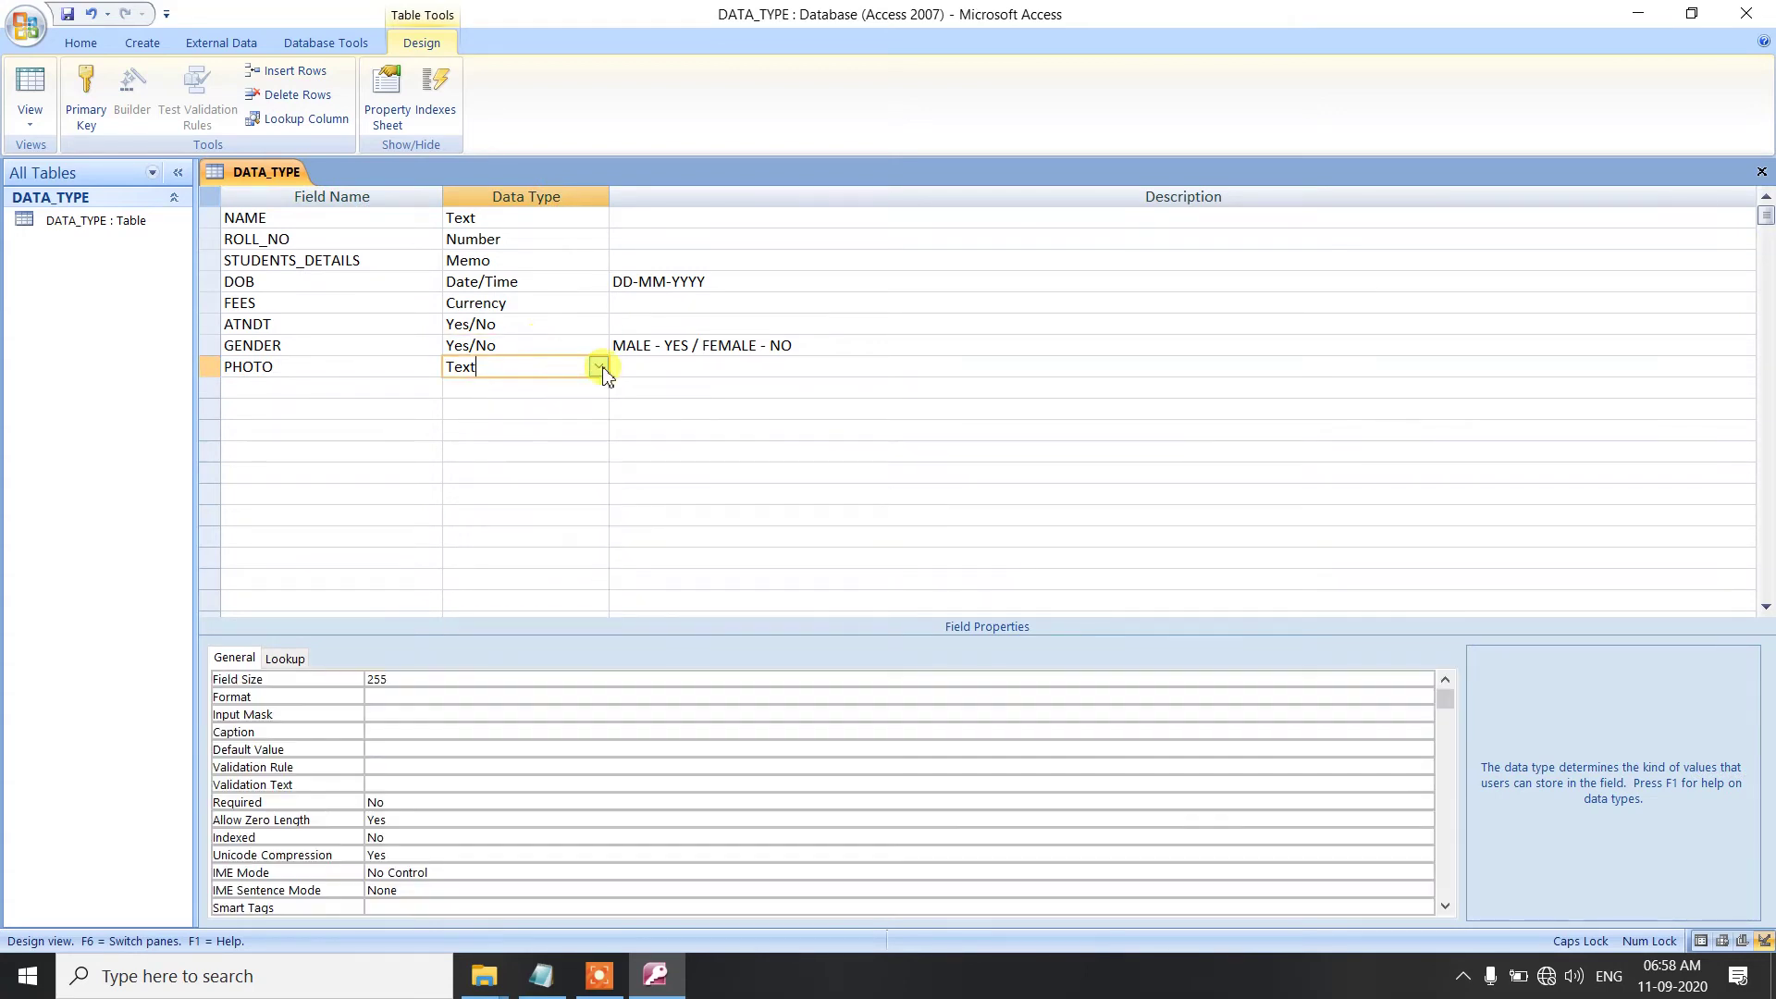
{"action": "left_click", "coordinate": [601, 367]}
{"action": "left_click", "coordinate": [507, 536]}
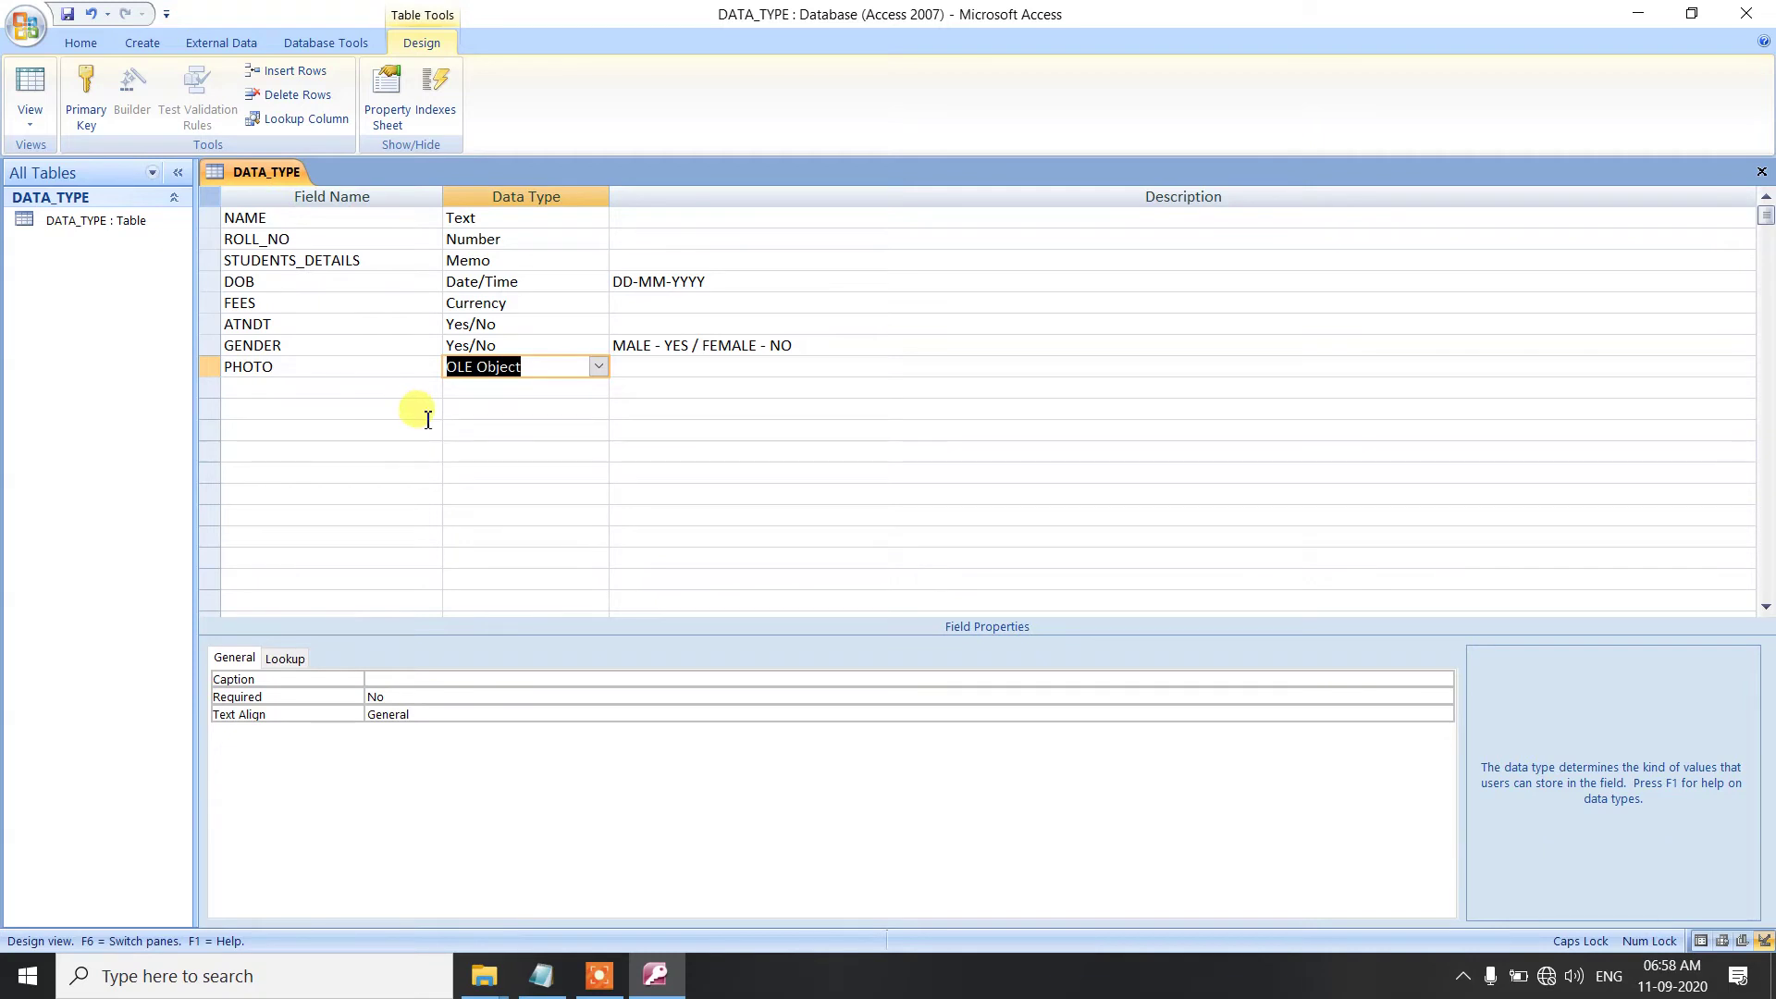
- Switch to Notepad and highlight Hyperlink in the list of data types
{"action": "left_click", "coordinate": [290, 388]}
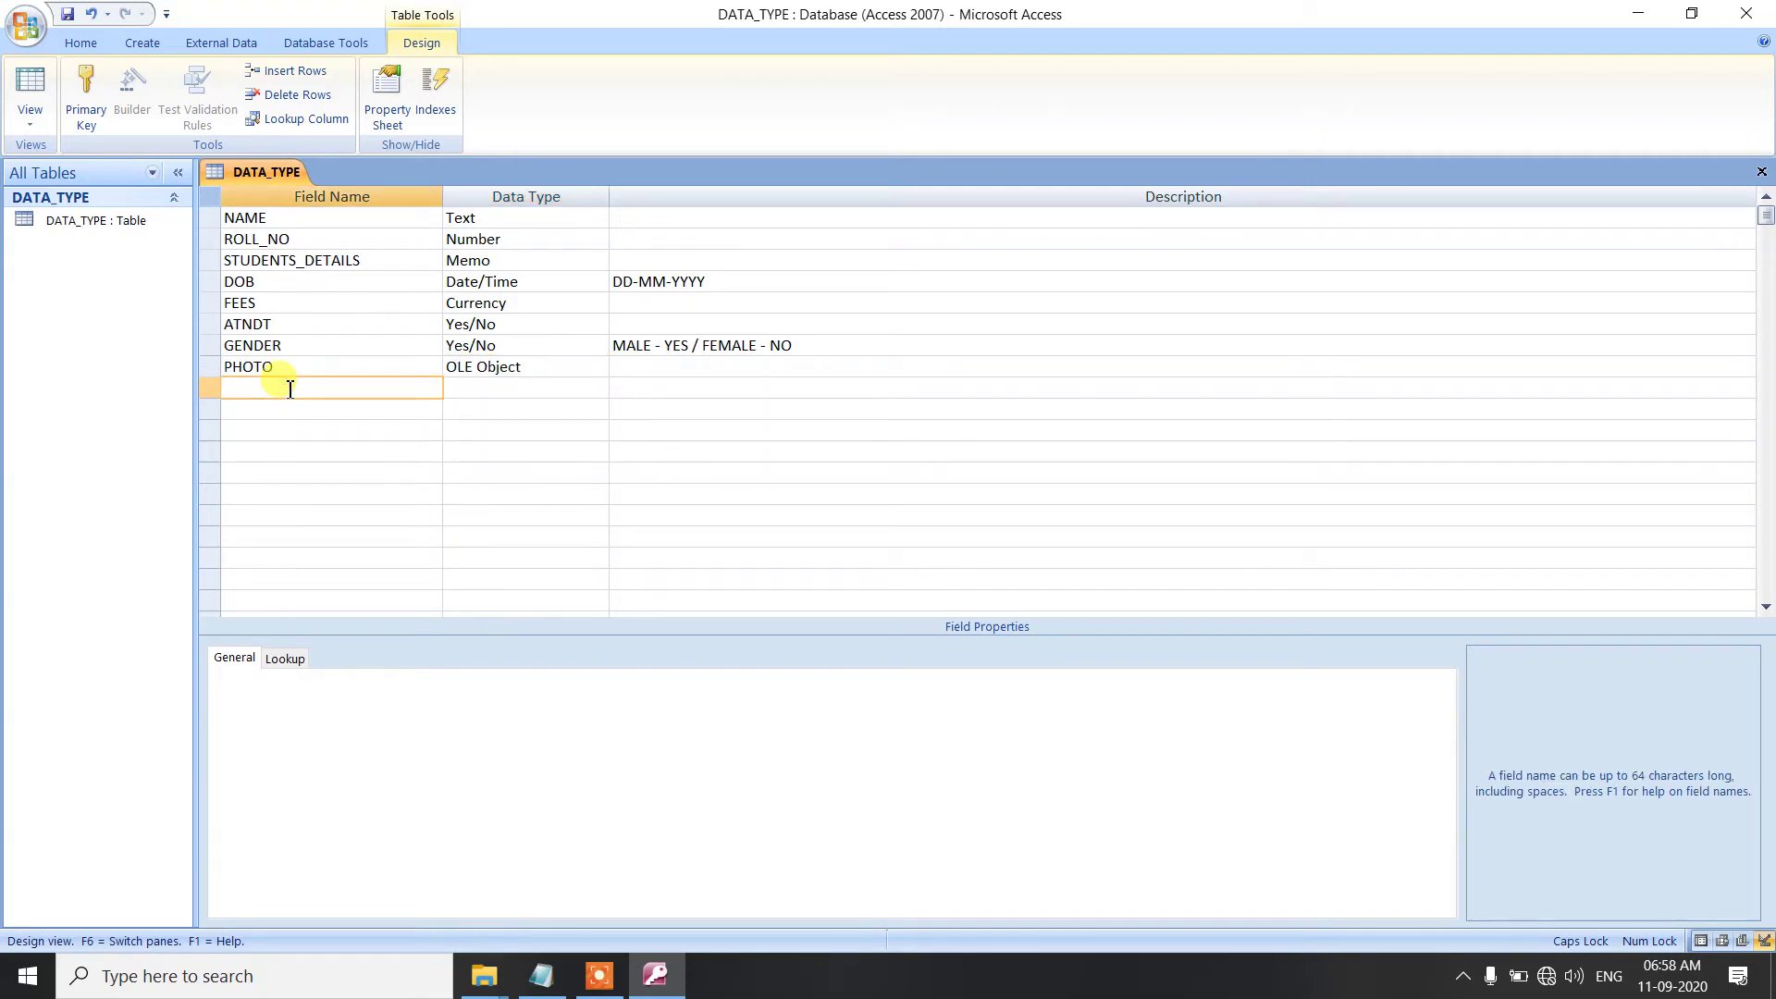
{"action": "key", "text": "alt+Tab"}
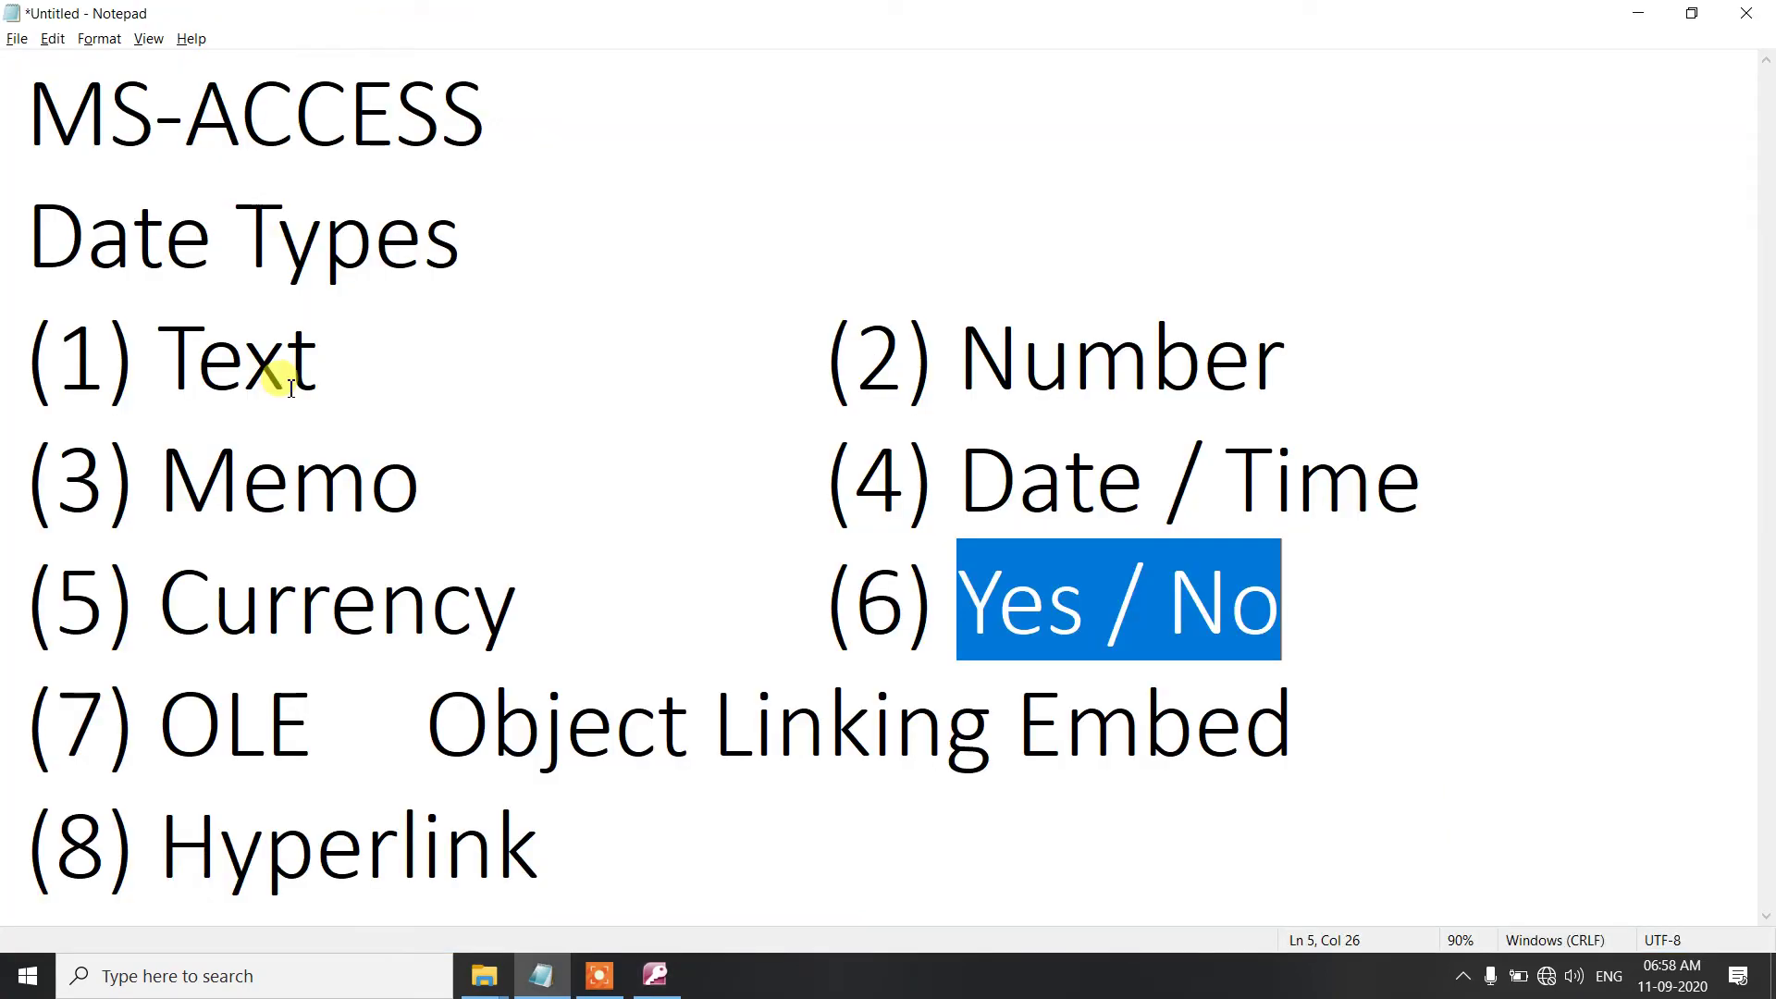
{"action": "left_click_drag", "start_coordinate": [177, 860], "coordinate": [559, 848]}
- Return to Access and add a field named WEBSITE below PHOTO with the Hyperlink data type
{"action": "key", "text": "alt+Tab"}
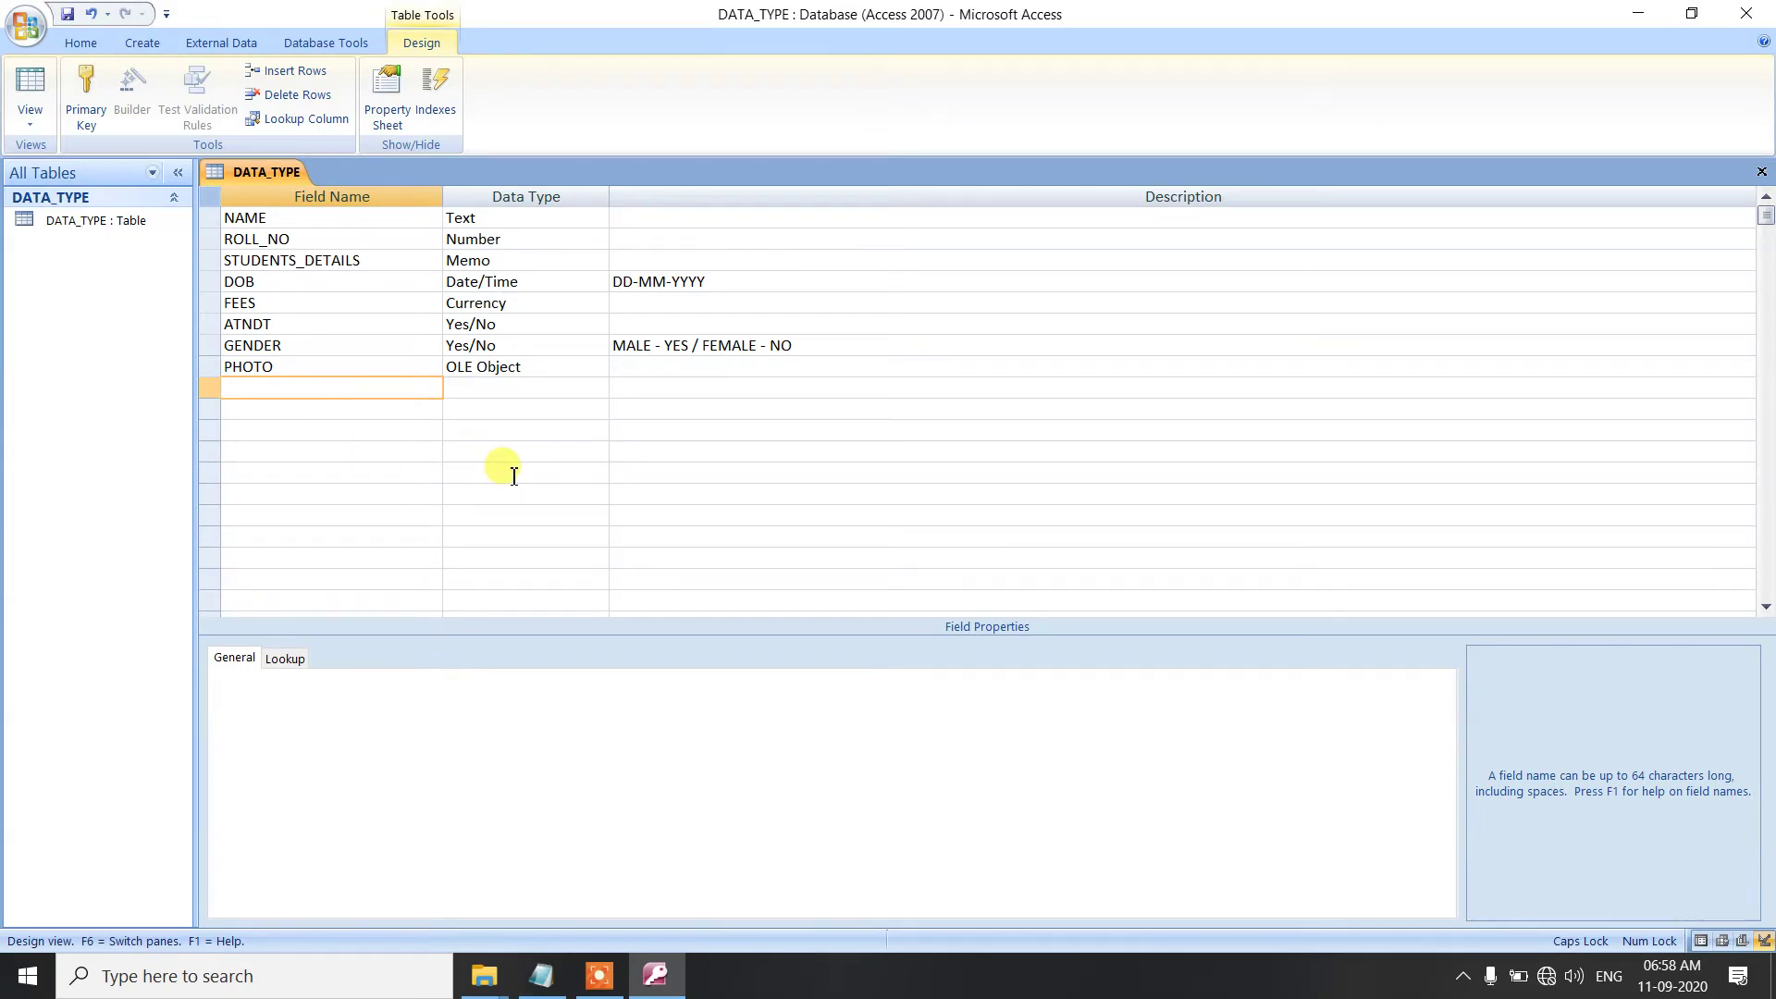
{"action": "type", "text": "WEBSITE"}
{"action": "key", "text": "Tab"}
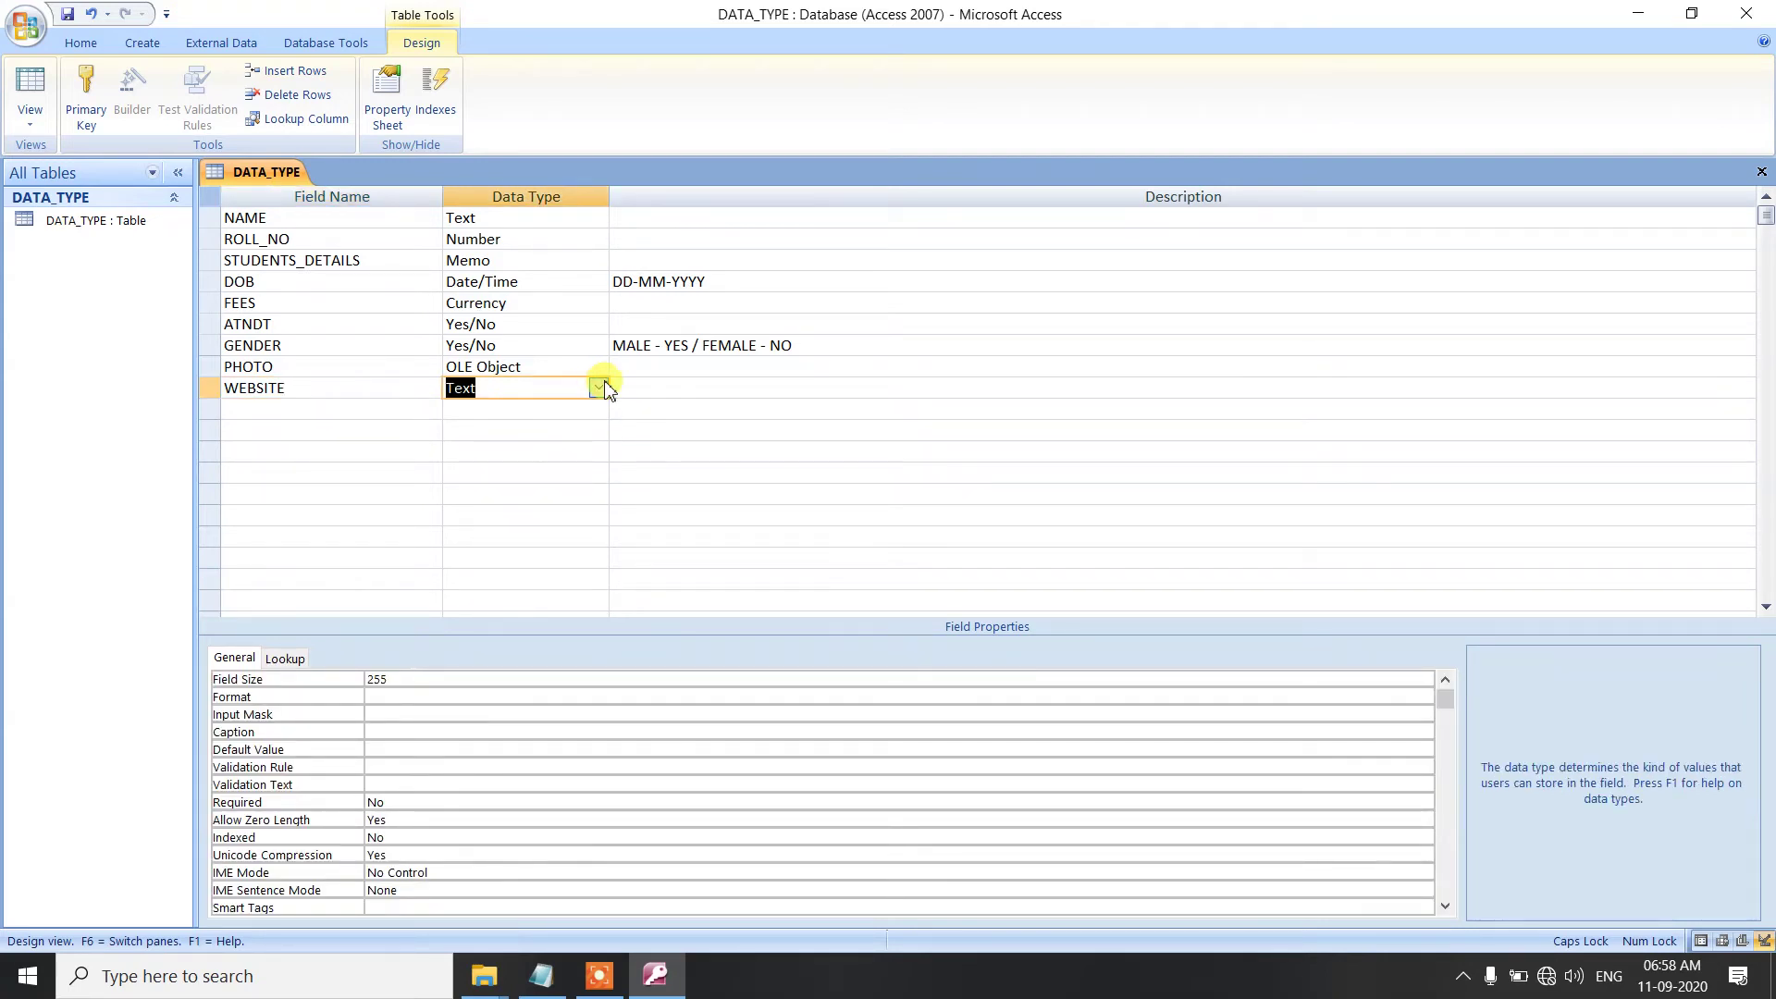
{"action": "left_click", "coordinate": [599, 389]}
{"action": "left_click", "coordinate": [552, 581]}
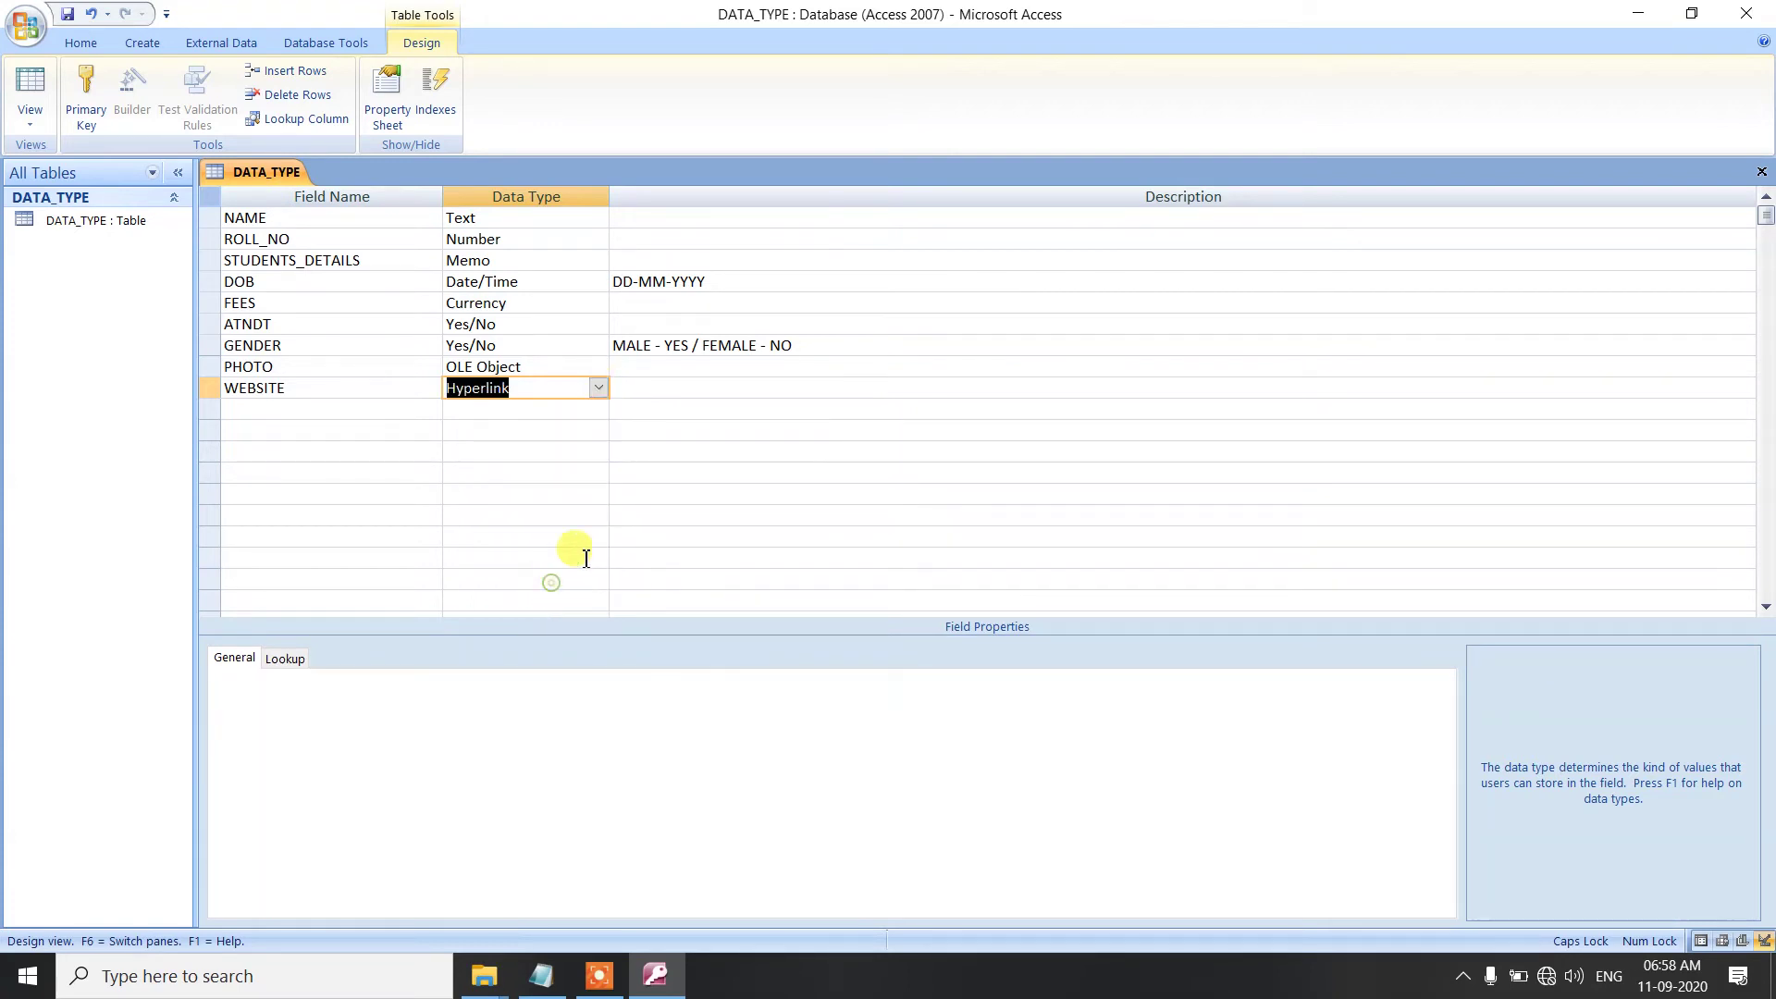
{"action": "left_click", "coordinate": [667, 384]}
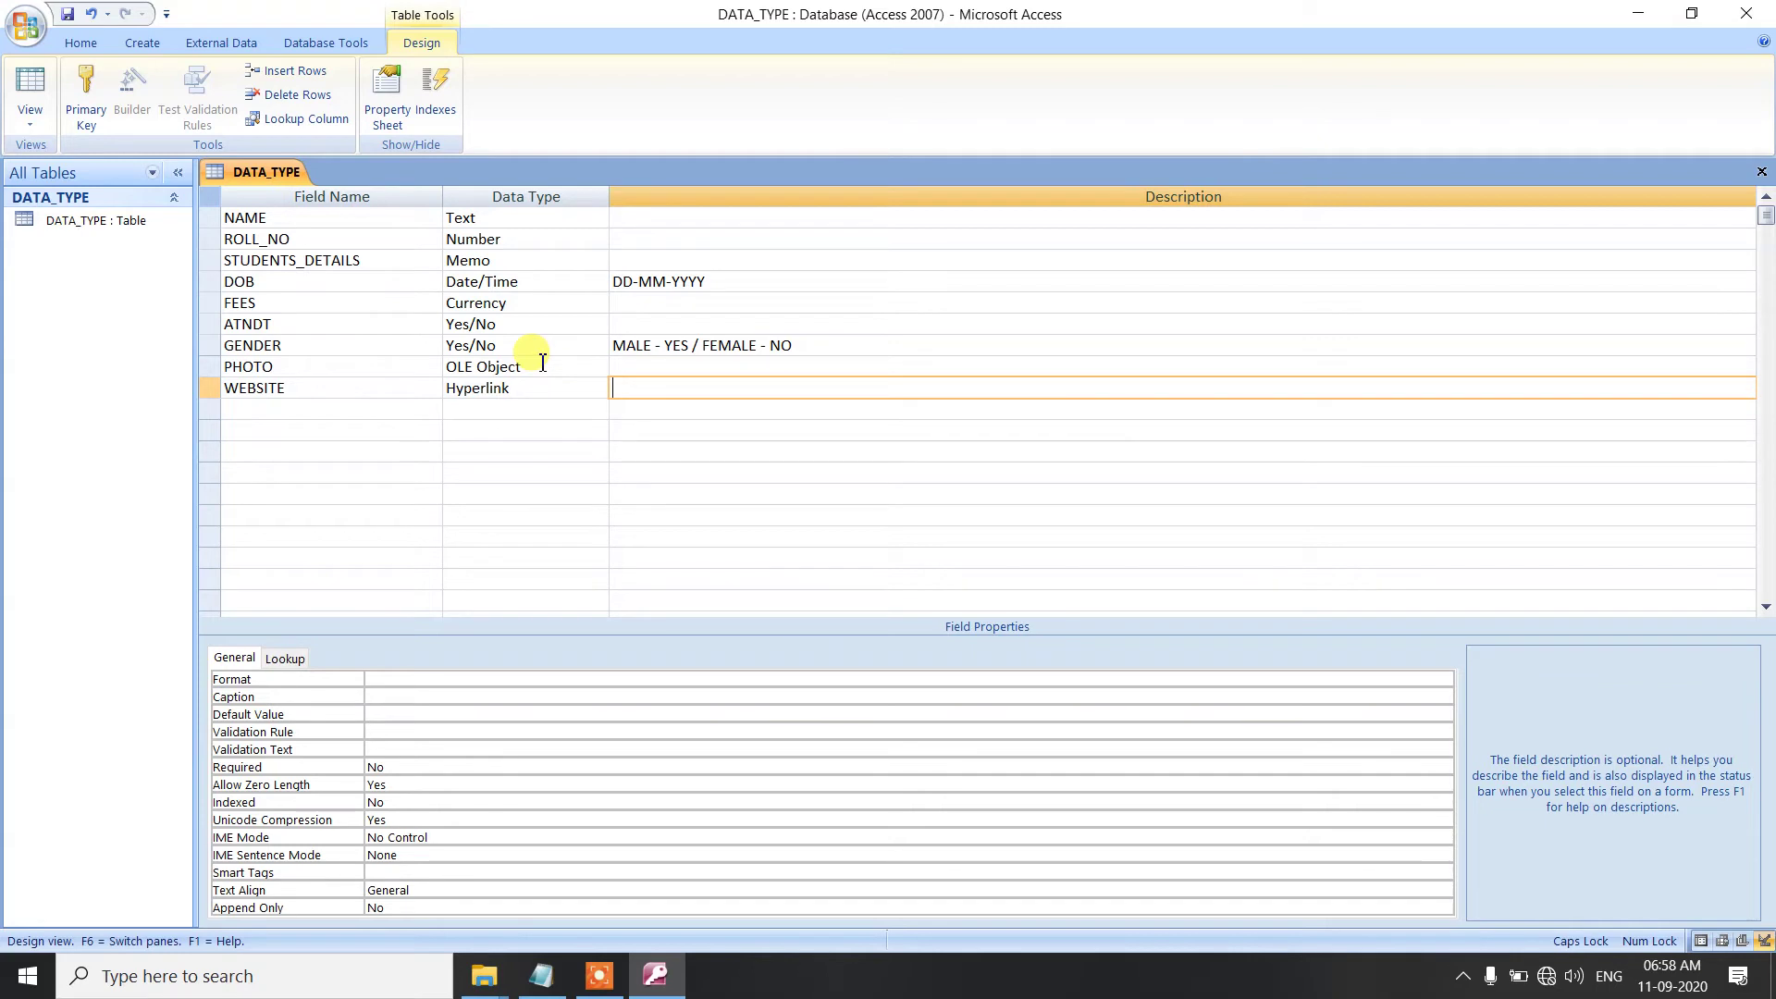
{"action": "left_click", "coordinate": [620, 368]}
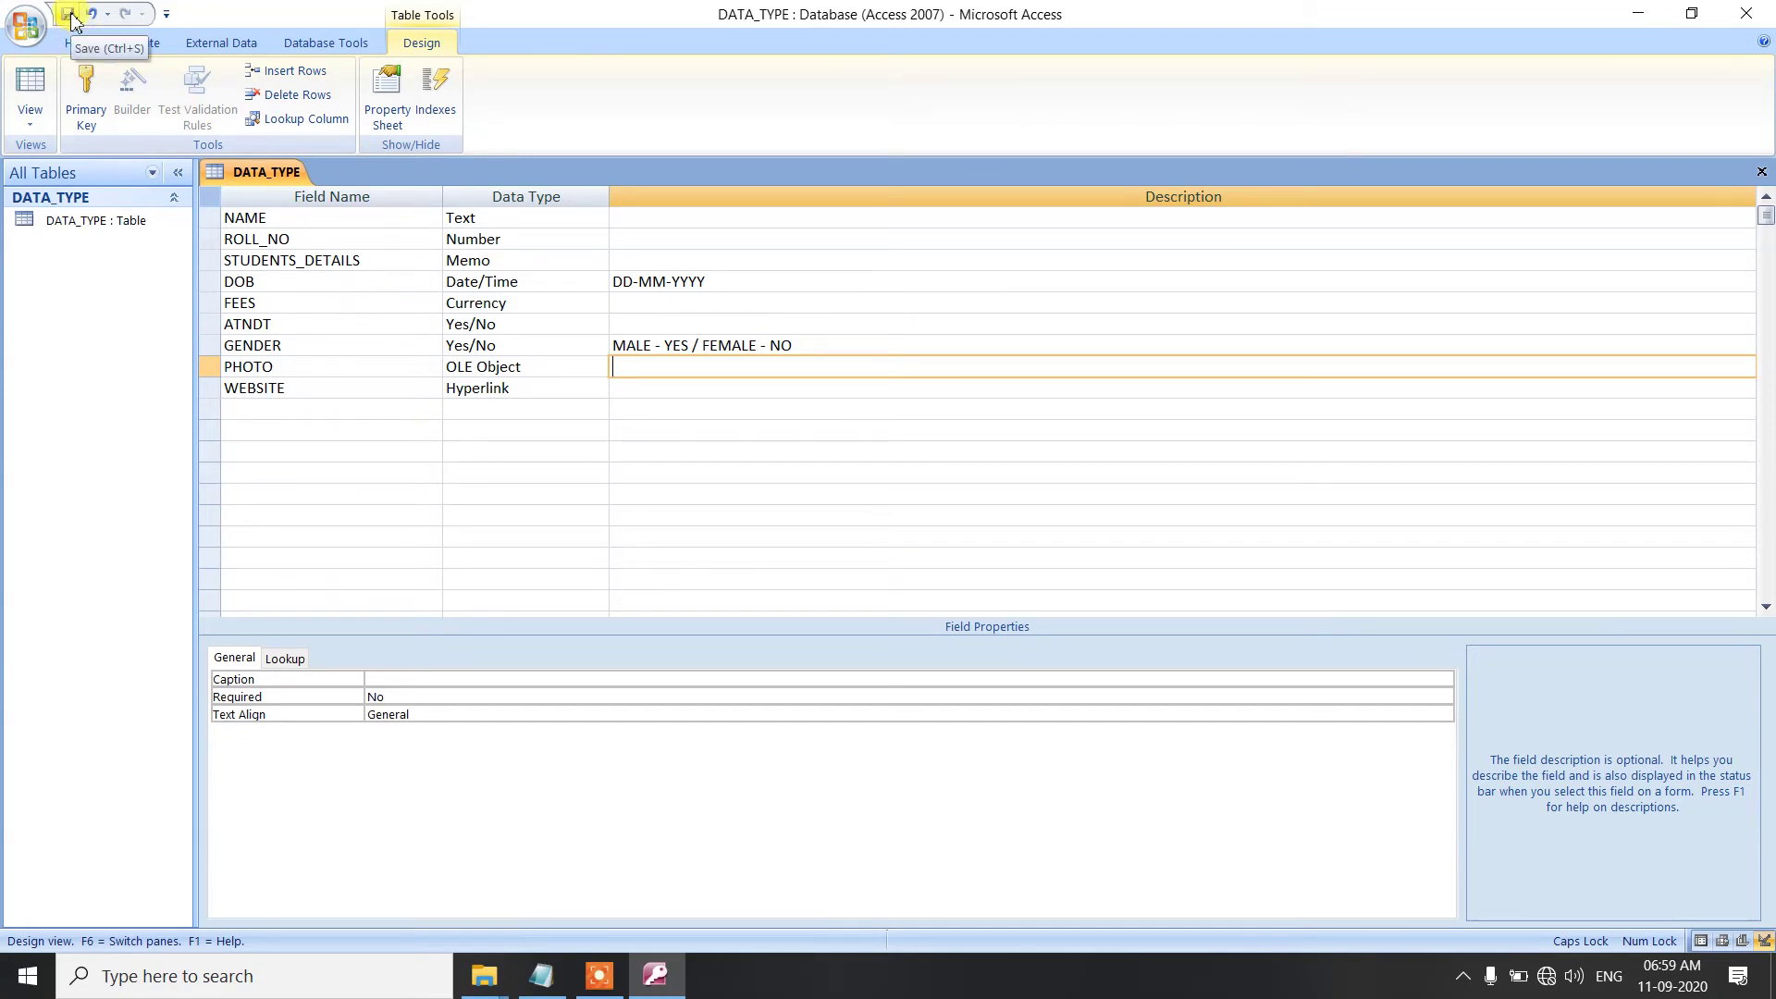
- In Datasheet View, enter a student's name and ROLL_NO 01 in the first record, and widen the STUDENTS_DETAILS column to fit its heading
{"action": "left_click", "coordinate": [30, 124]}
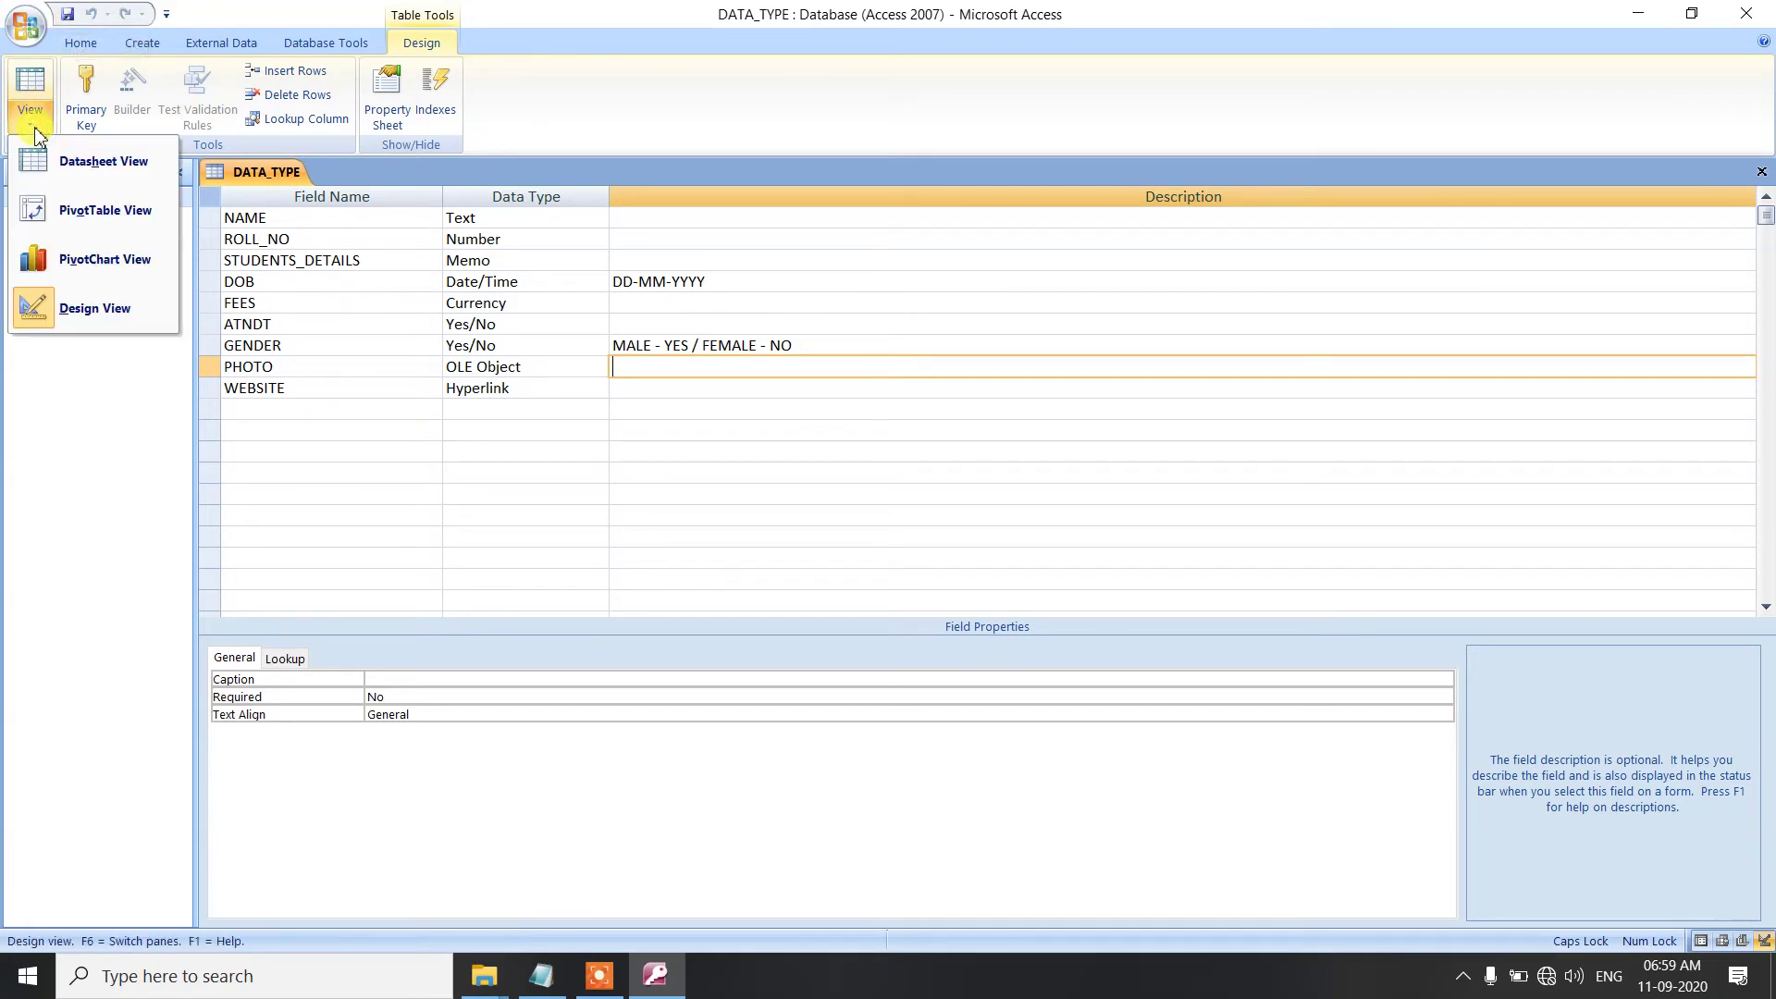
{"action": "left_click", "coordinate": [135, 174]}
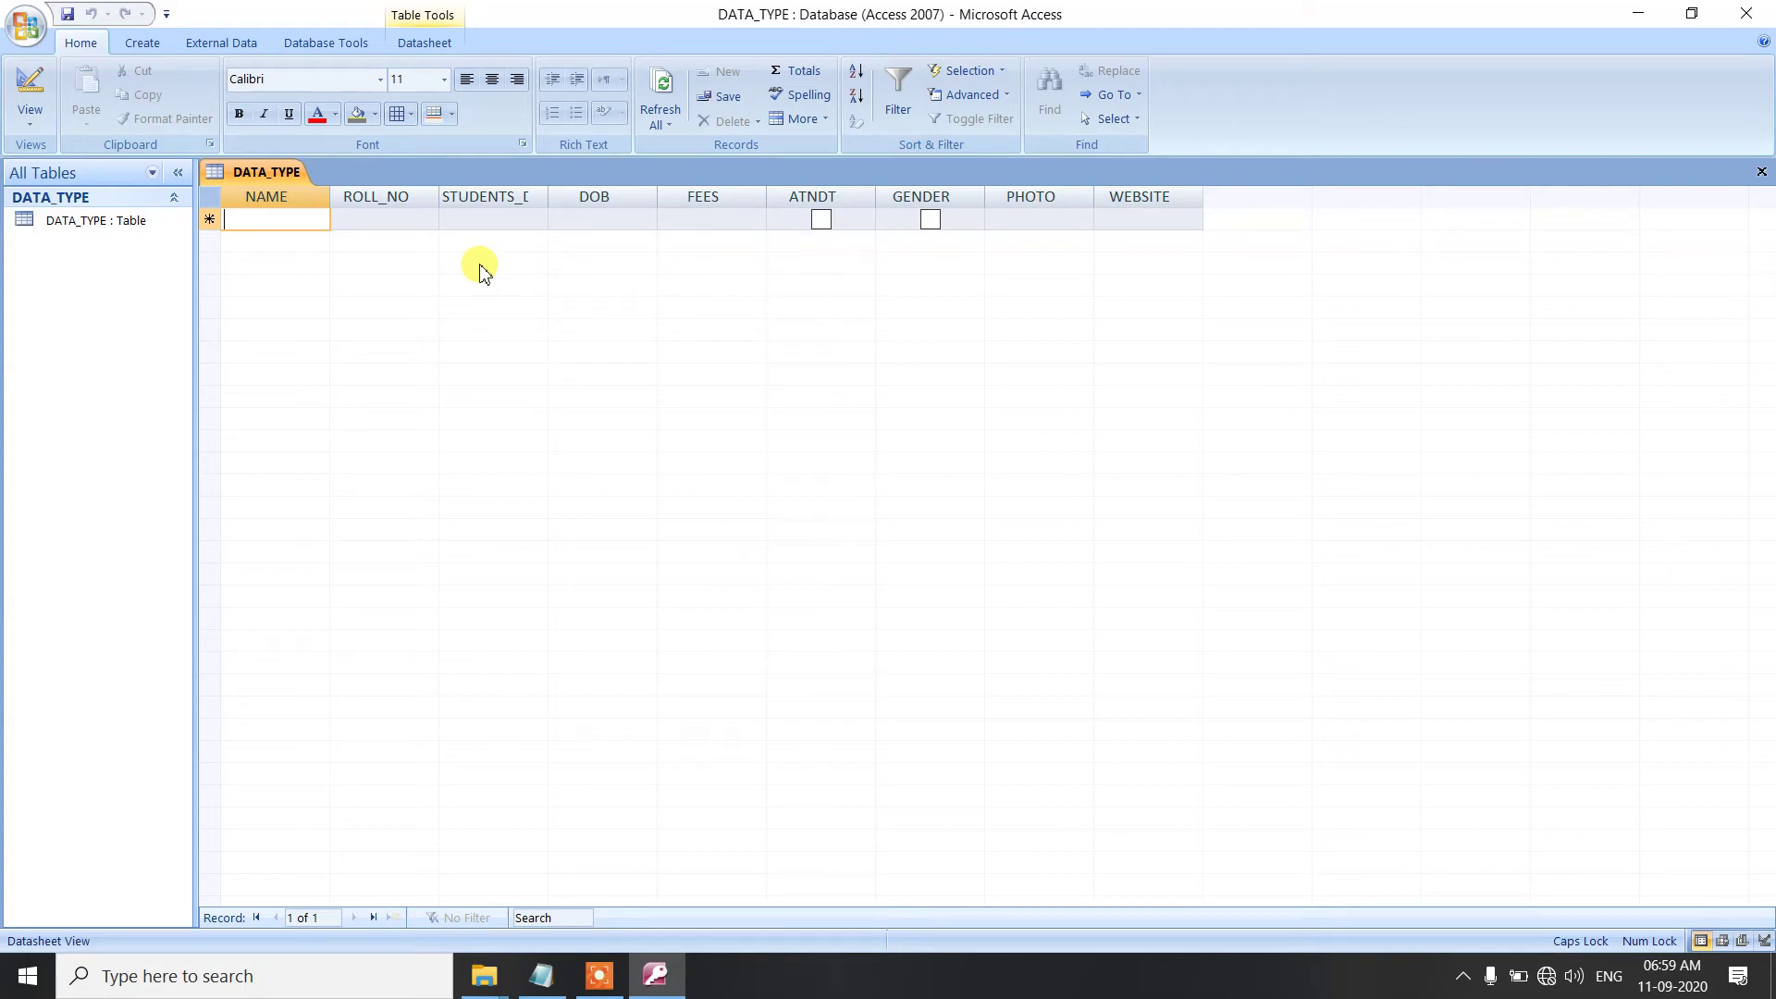
{"action": "type", "text": "GAN"}
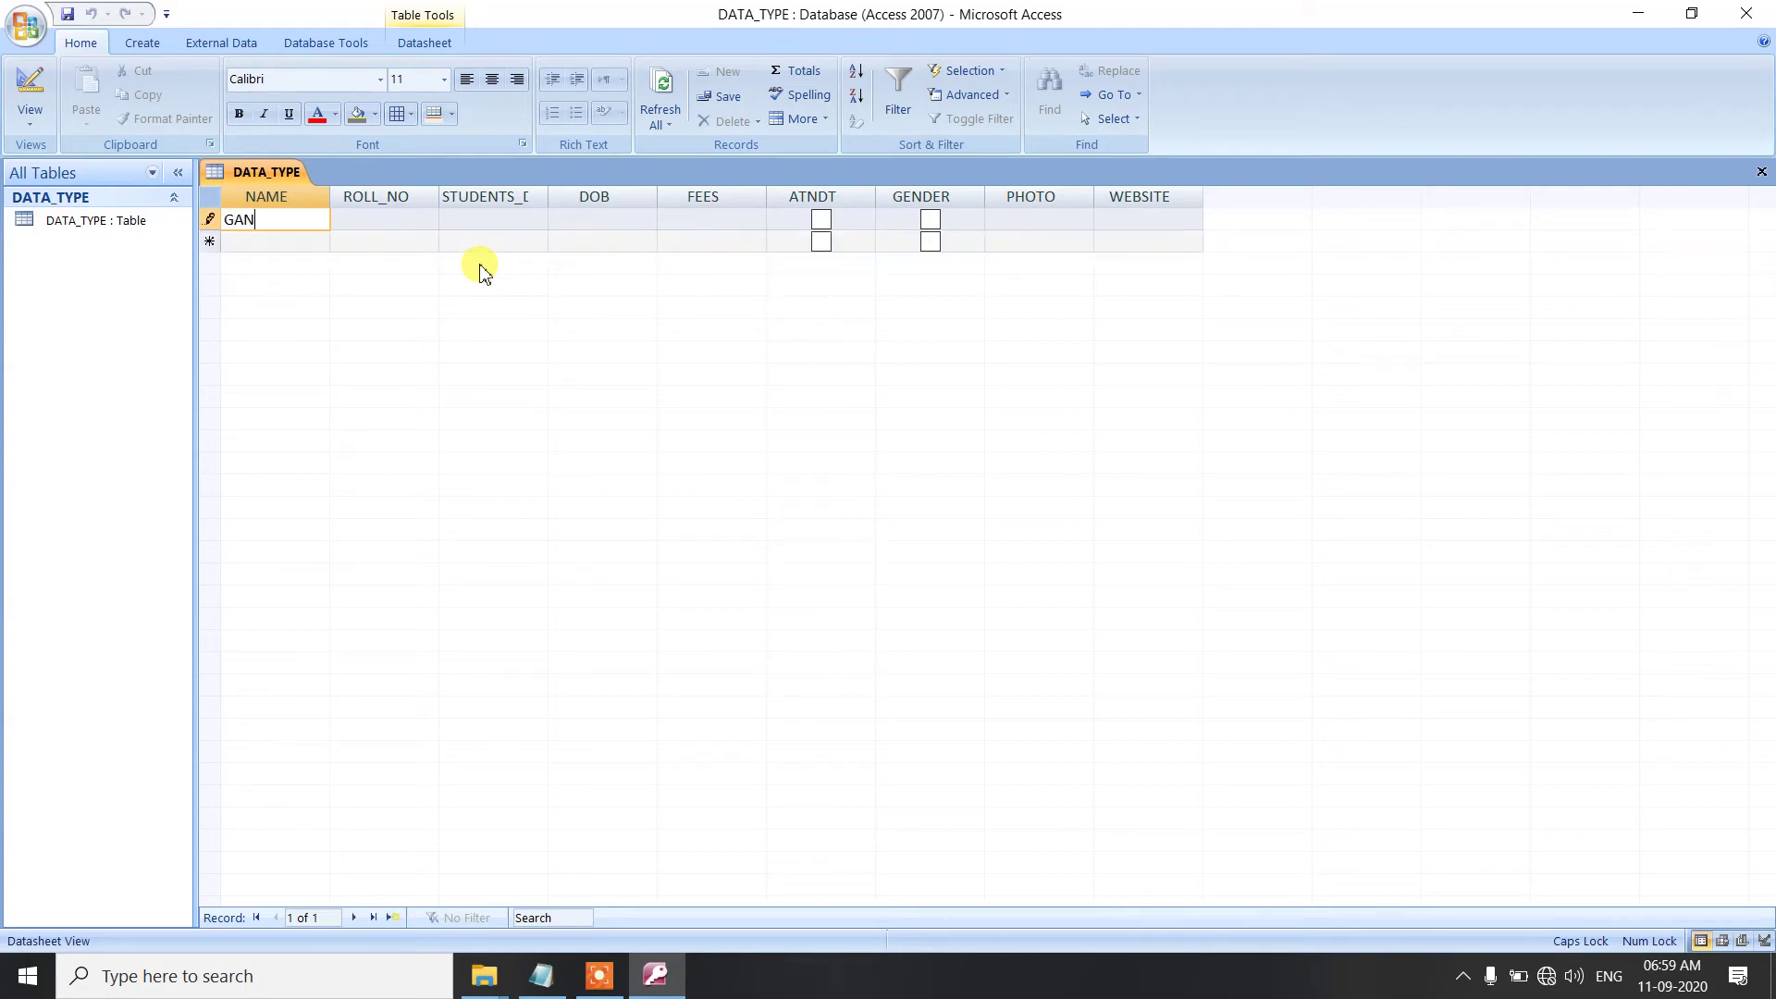
{"action": "type", "text": "ESH"}
{"action": "key", "text": "Tab"}
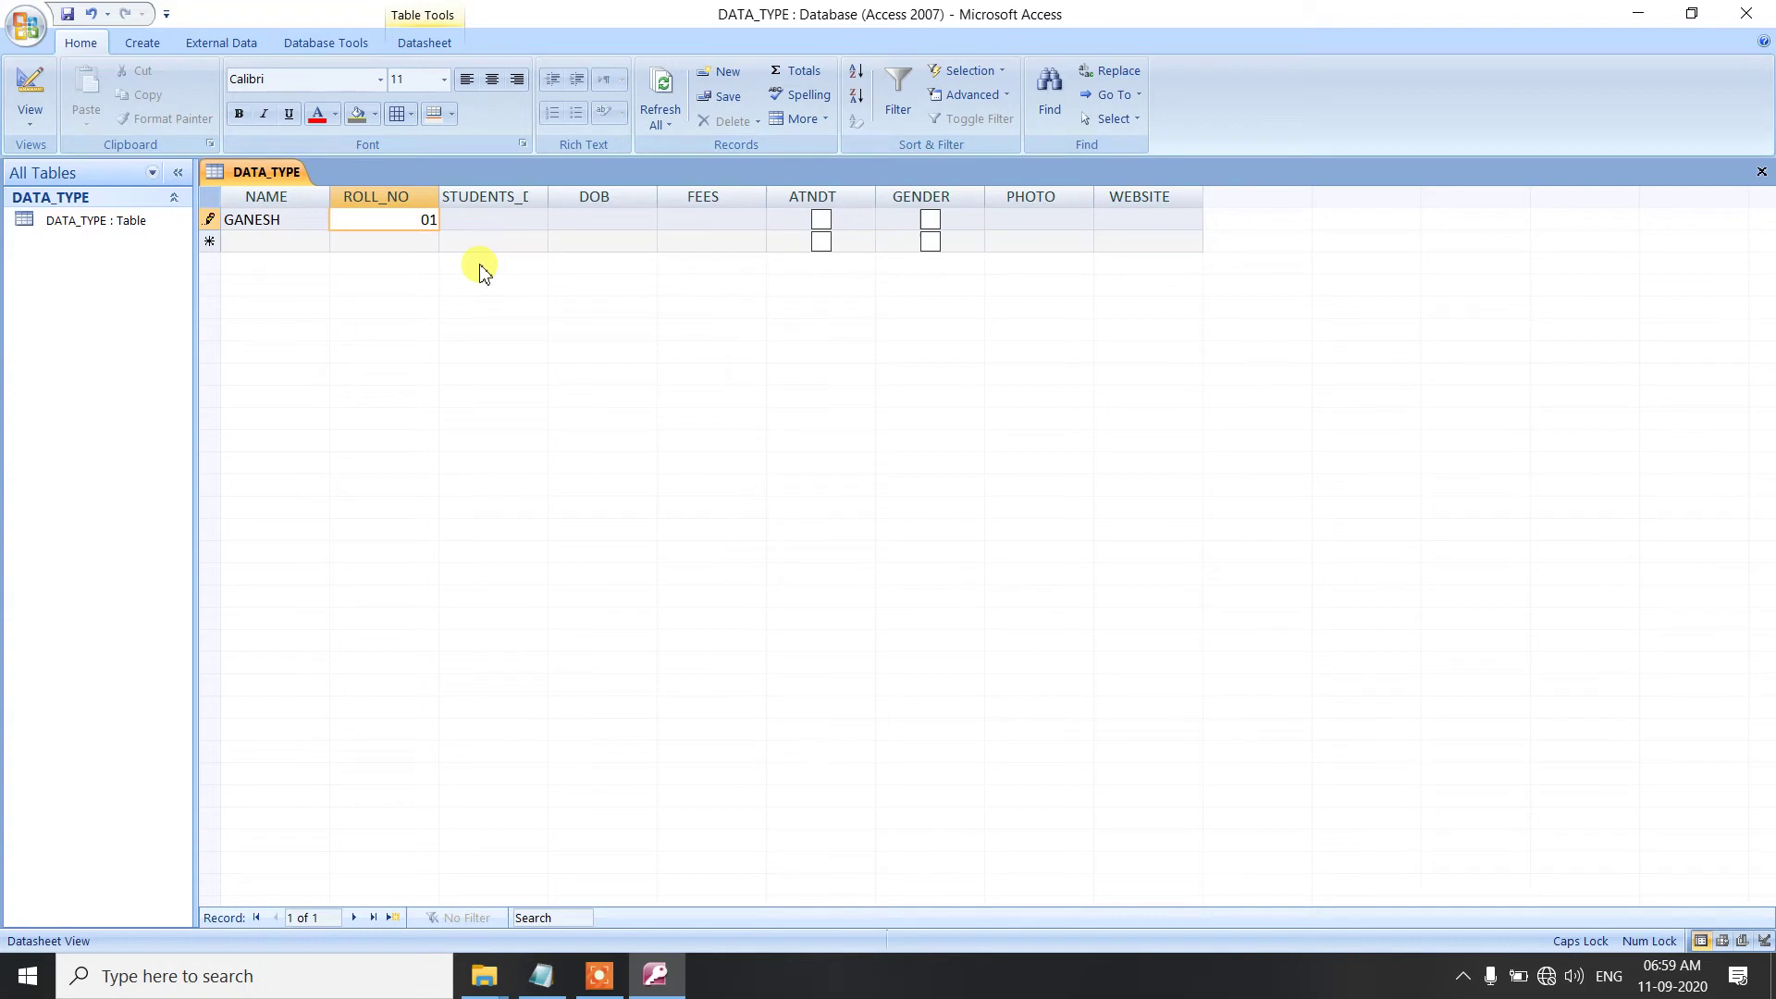
{"action": "key", "text": "Tab"}
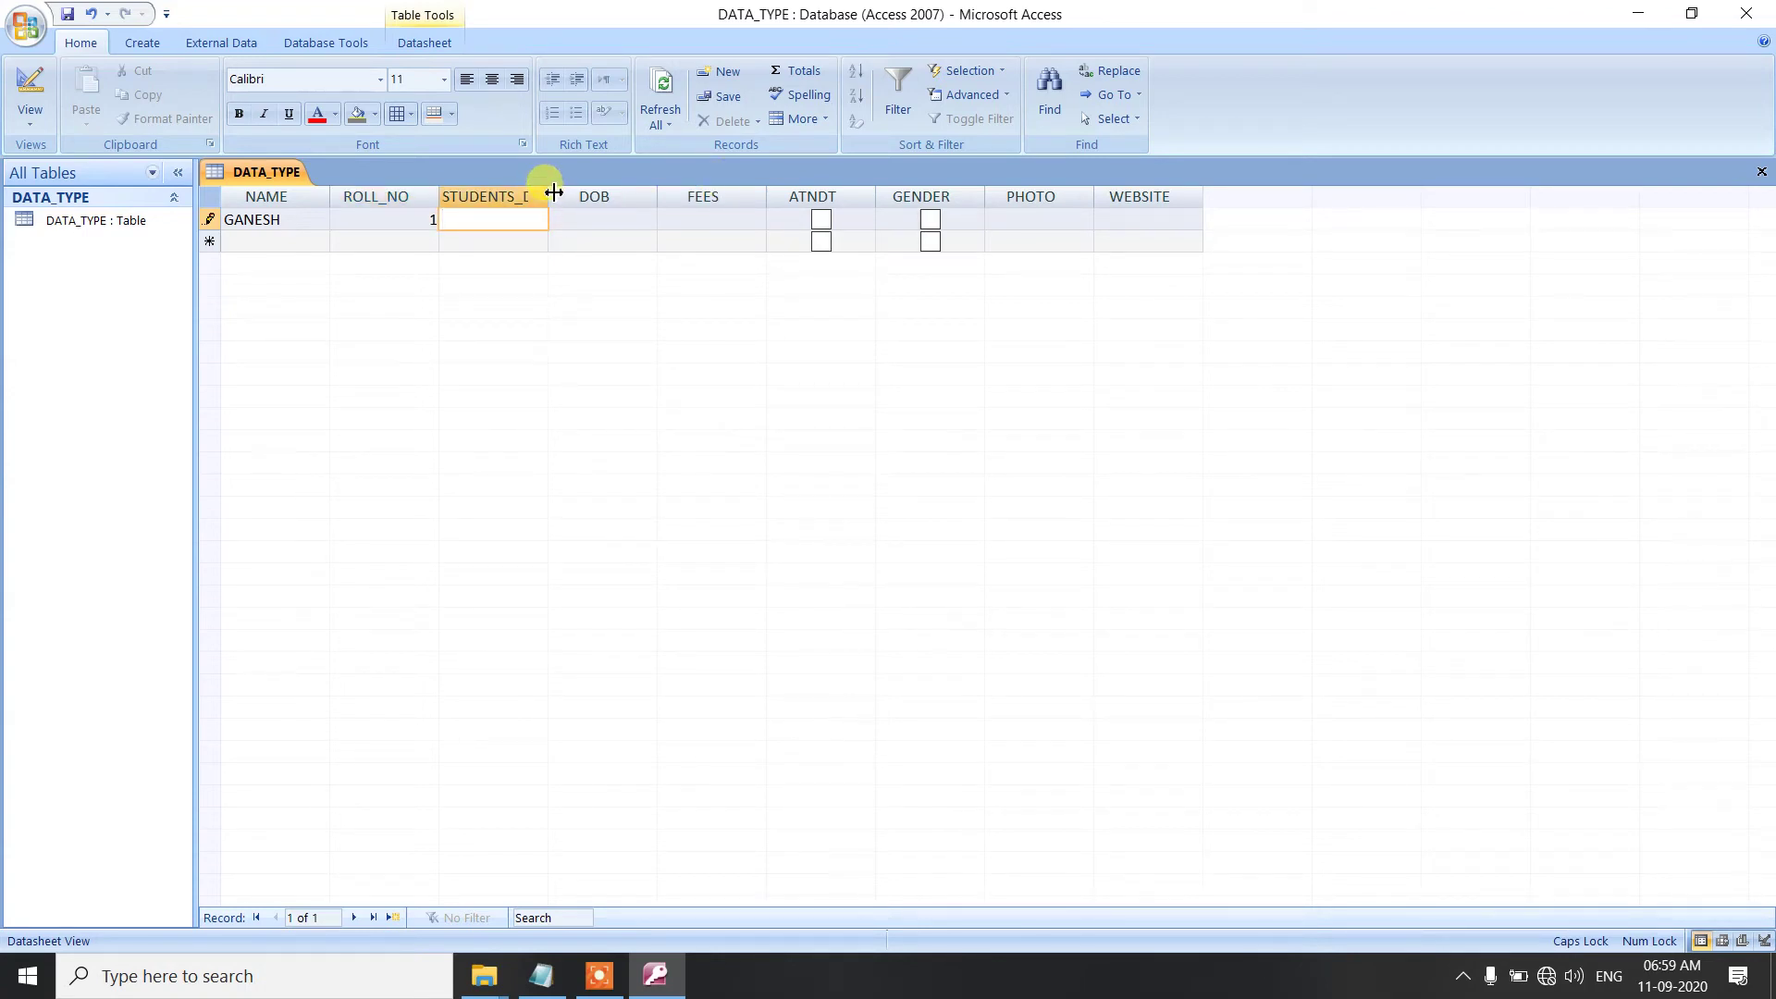
{"action": "left_click_drag", "start_coordinate": [554, 192], "coordinate": [661, 196]}
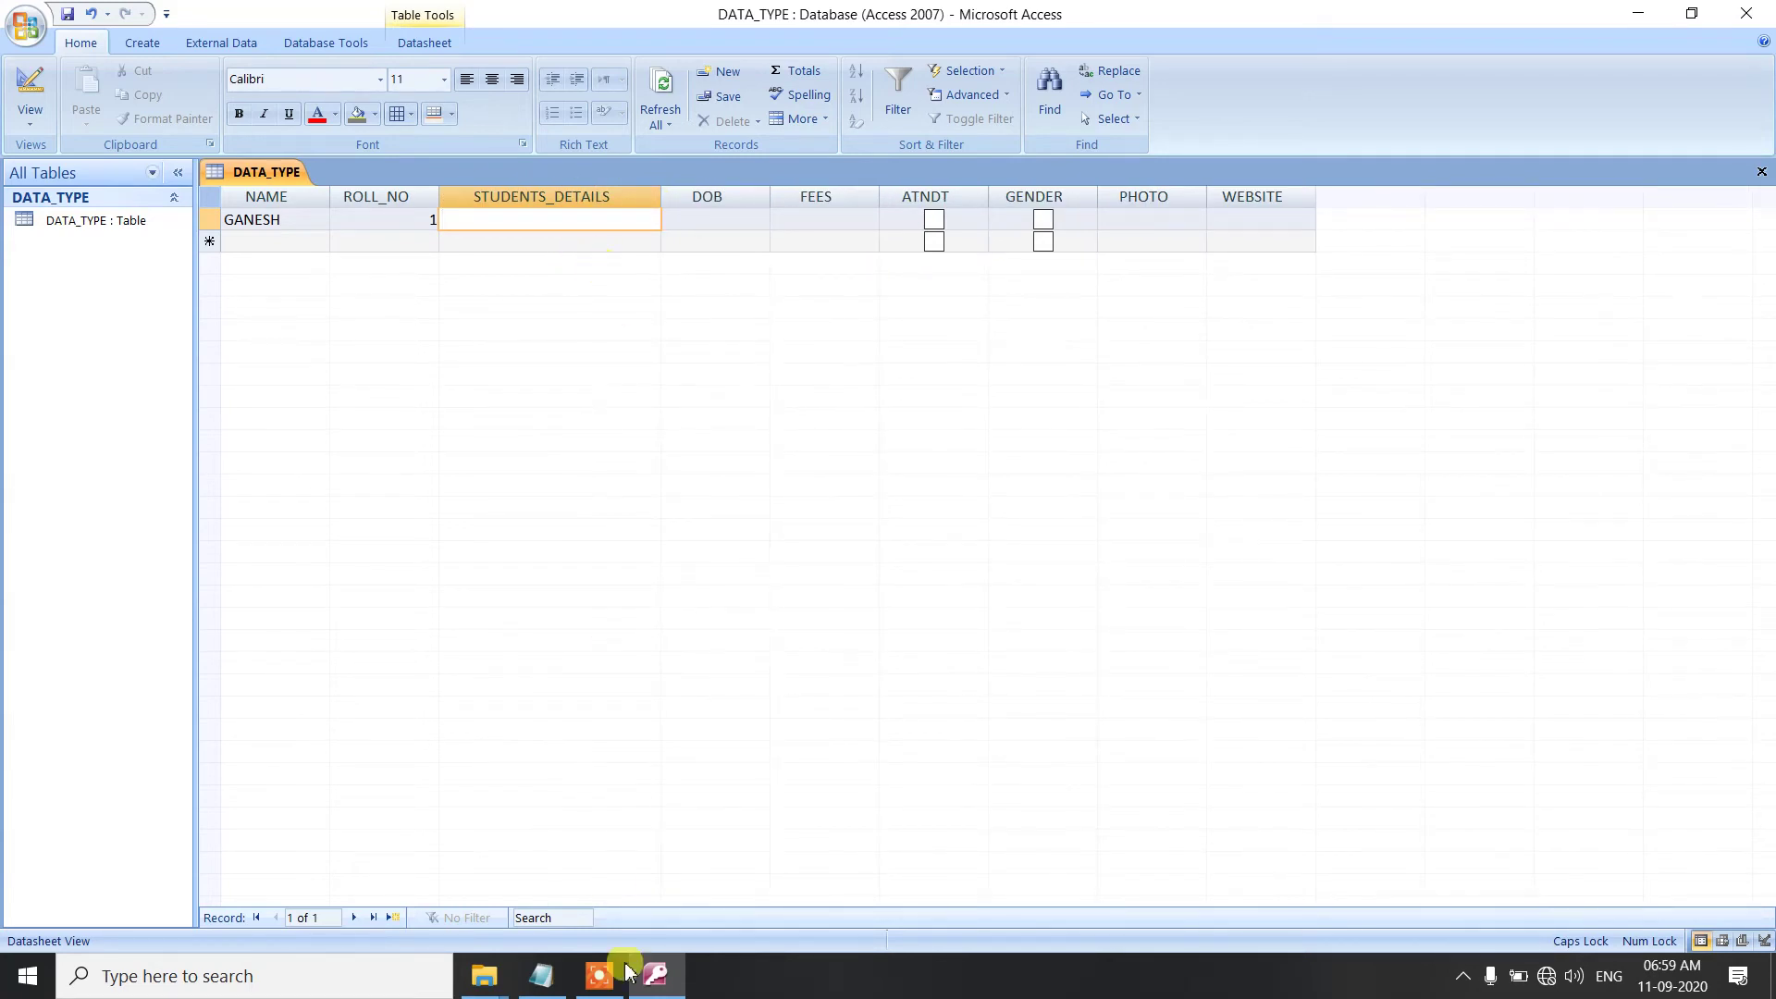
- Switch to Notepad and try to open its online help, closing the browser after each attempt
{"action": "left_click", "coordinate": [541, 974]}
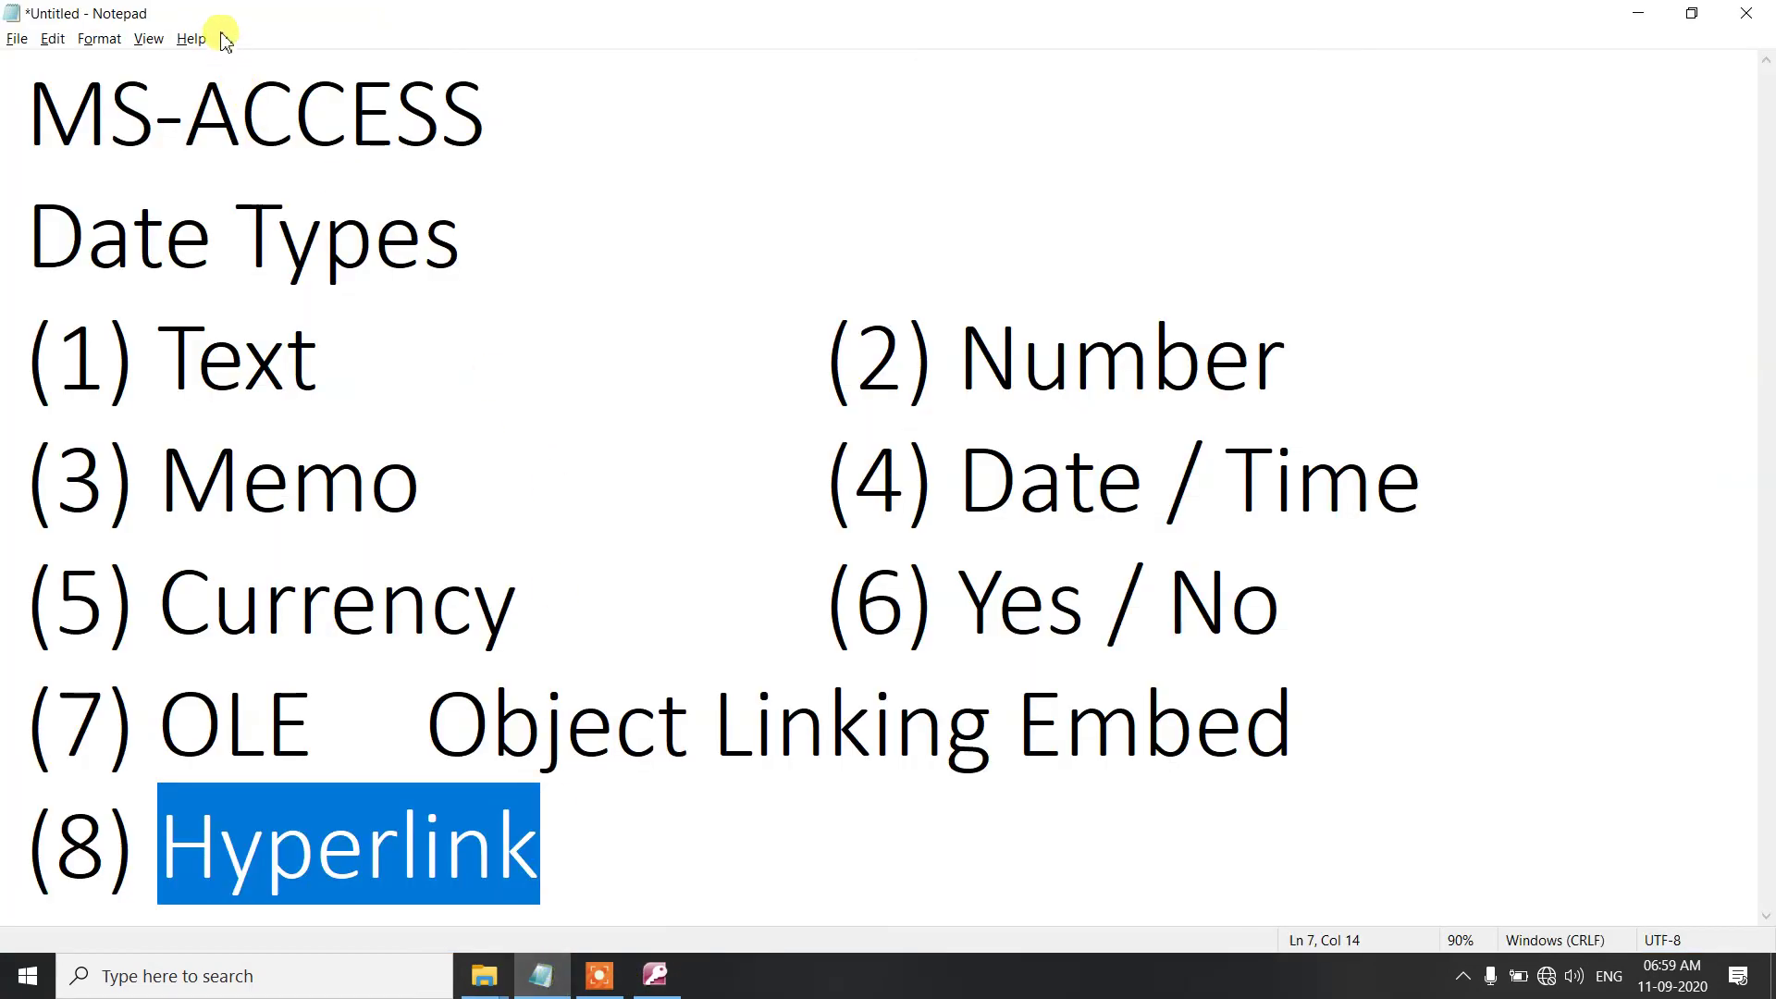
{"action": "left_click", "coordinate": [192, 38]}
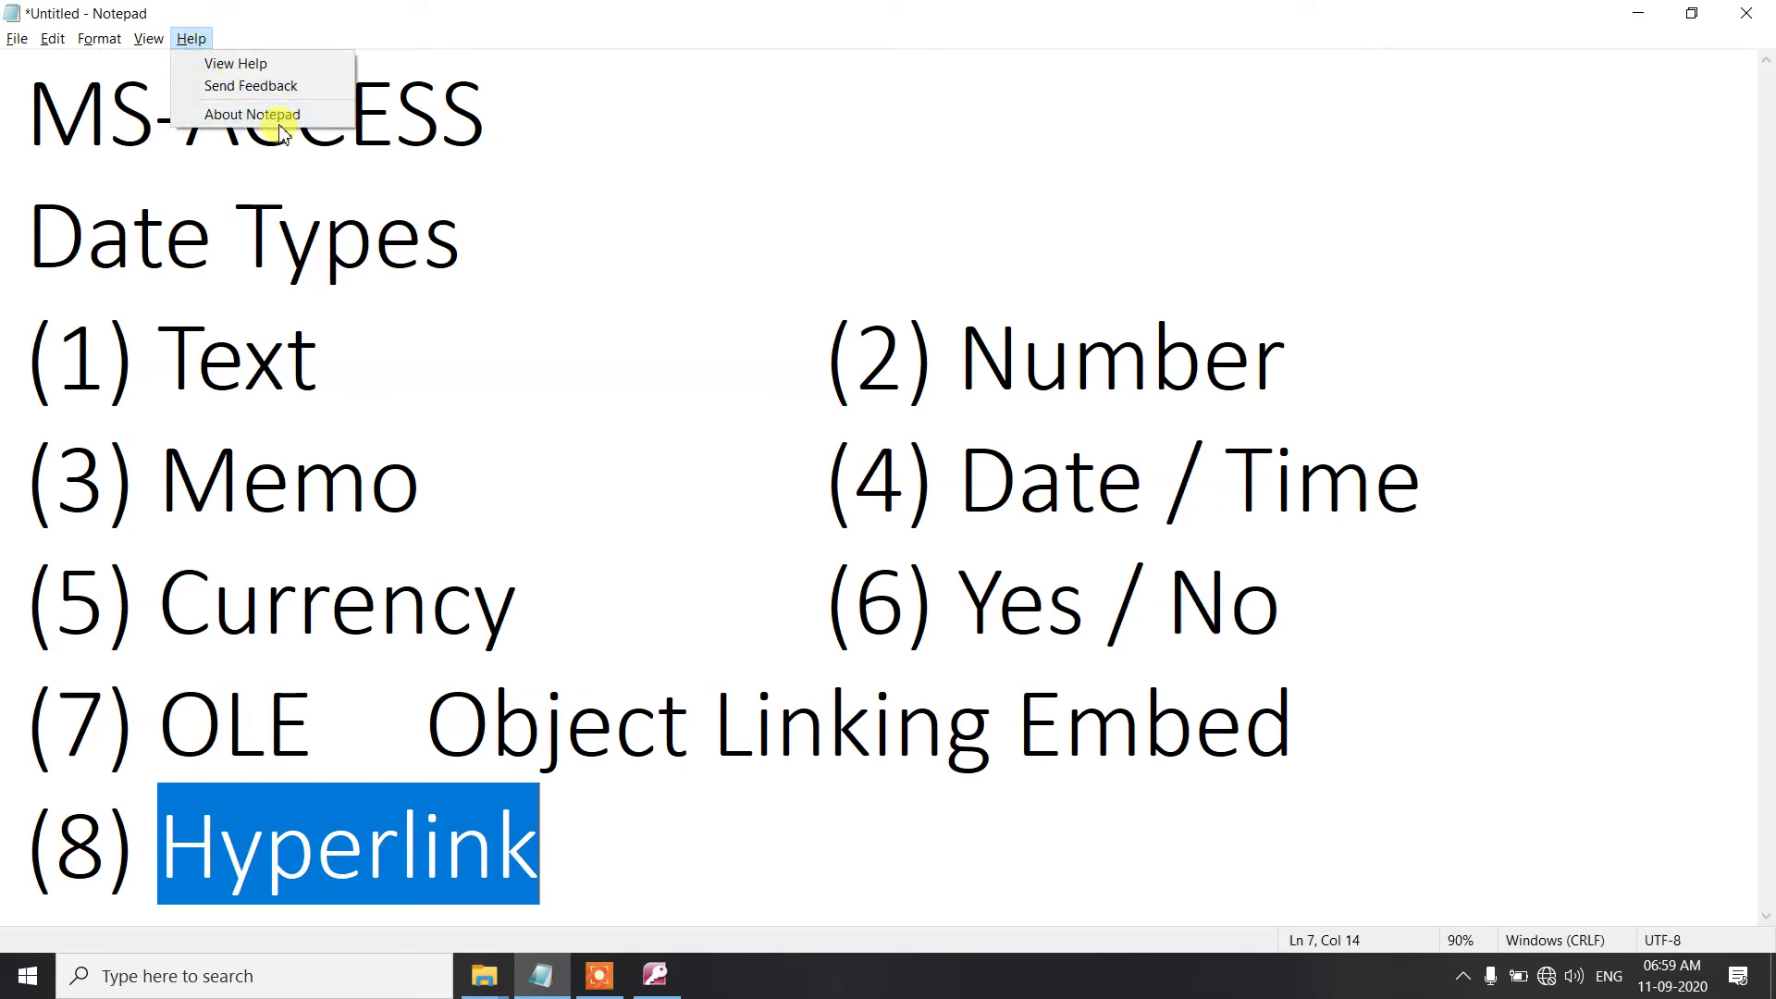
{"action": "left_click", "coordinate": [296, 62]}
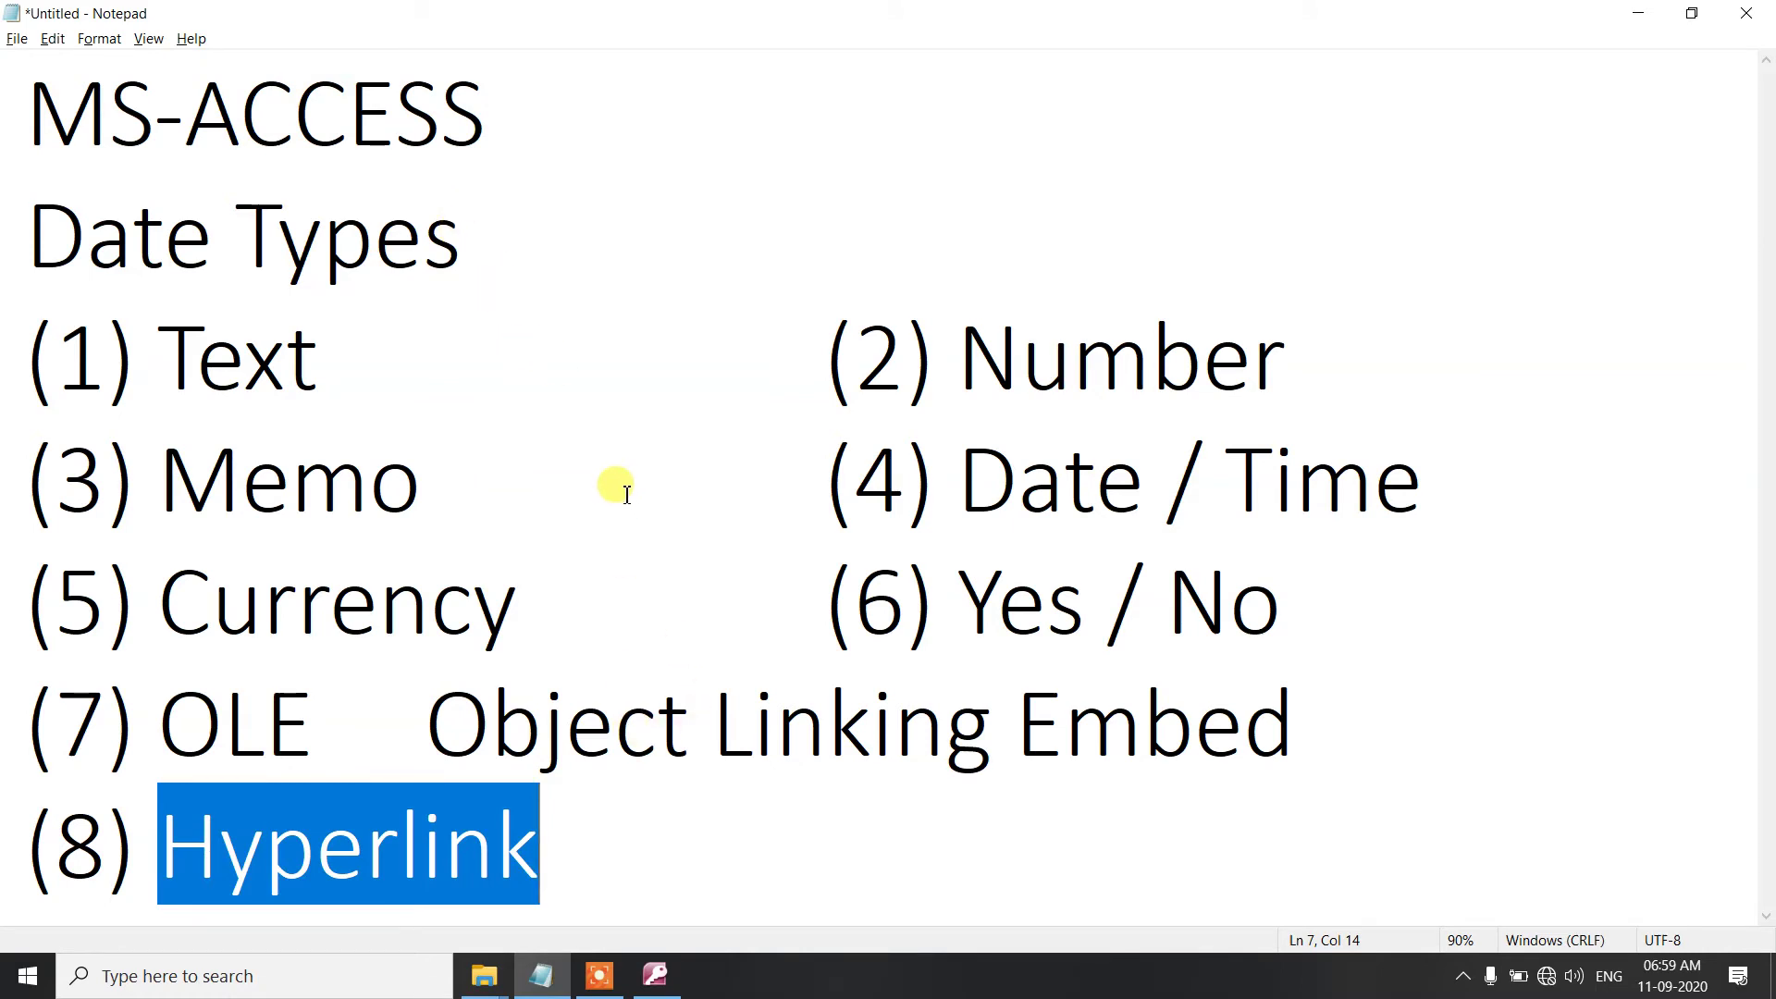
{"action": "key", "text": "F1"}
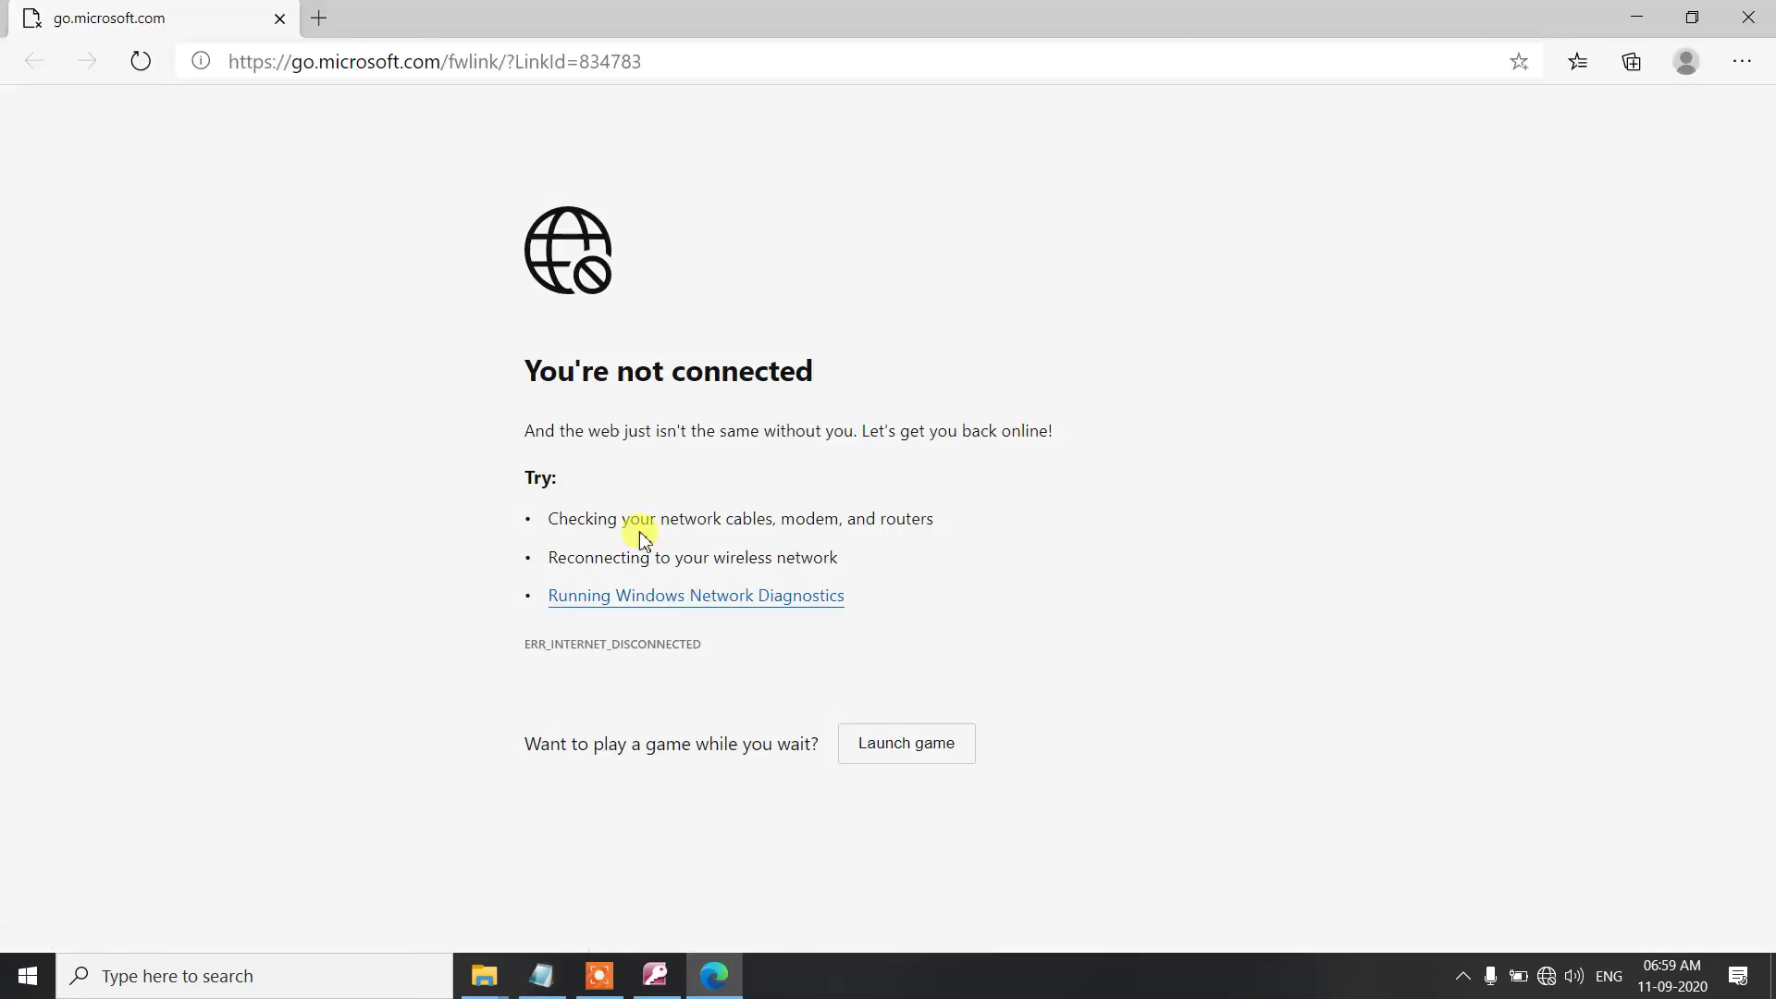
{"action": "left_click", "coordinate": [1747, 17]}
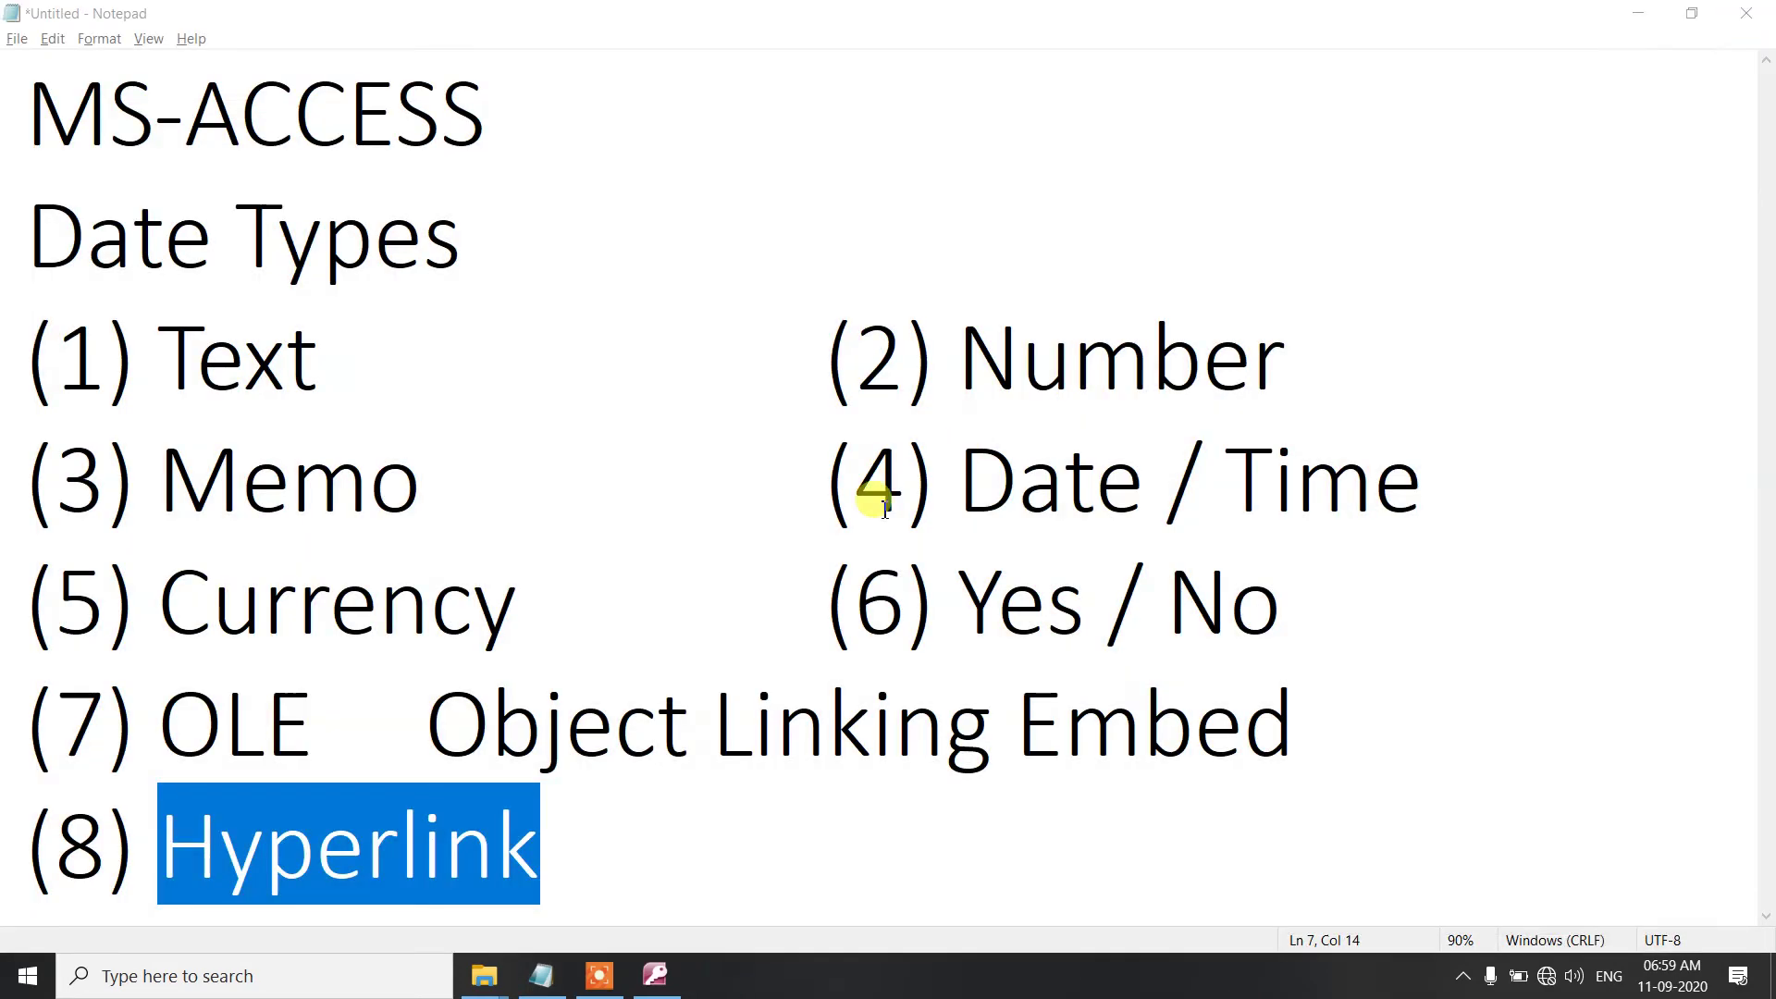
{"action": "left_click", "coordinate": [444, 692]}
{"action": "left_click", "coordinate": [642, 873]}
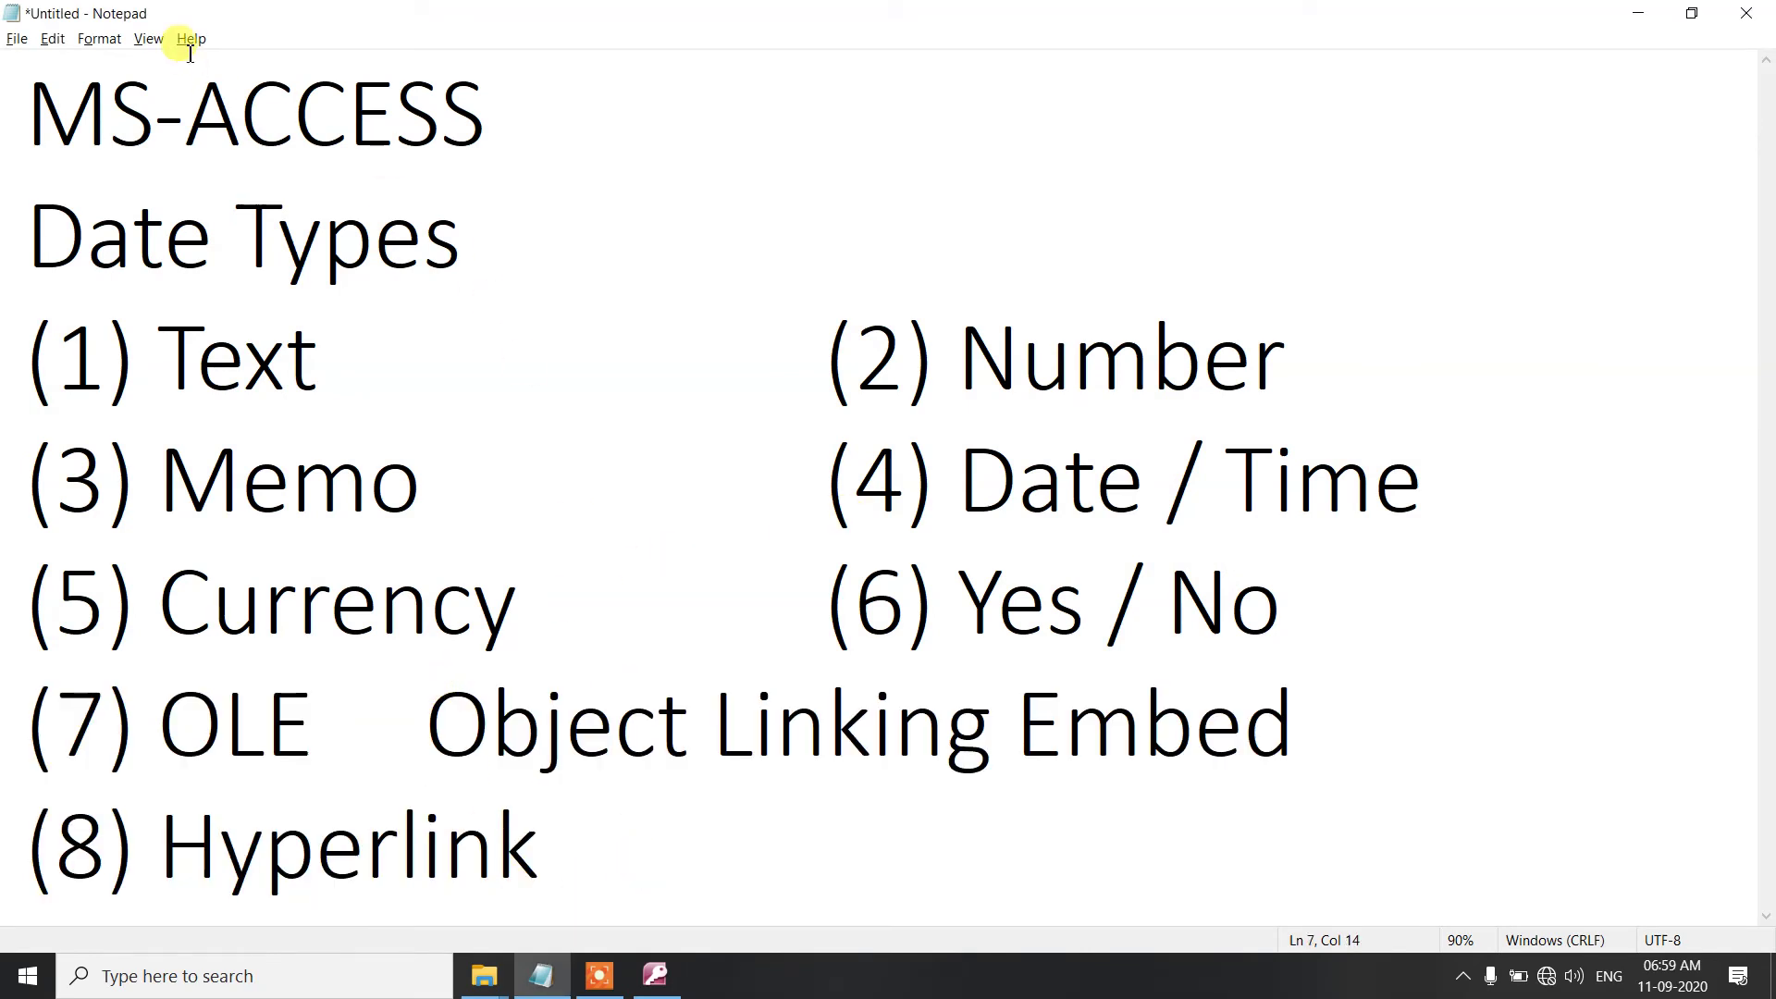
{"action": "key", "text": "F1"}
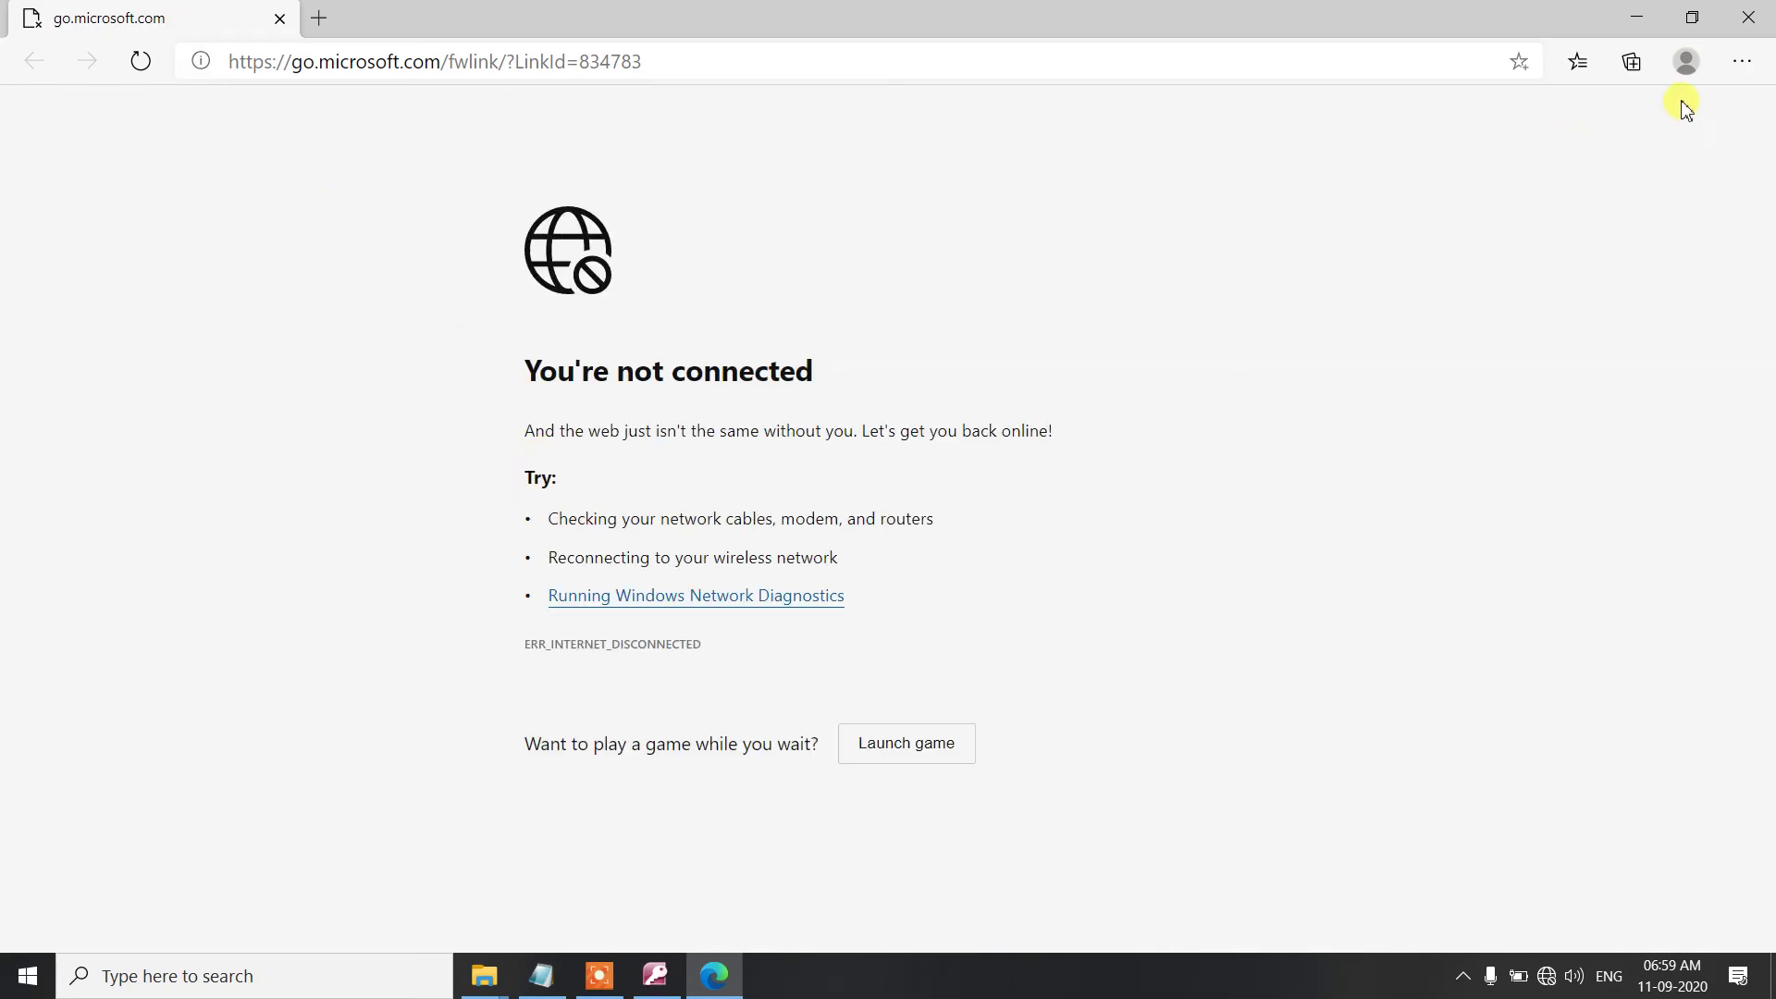
{"action": "left_click", "coordinate": [1748, 18]}
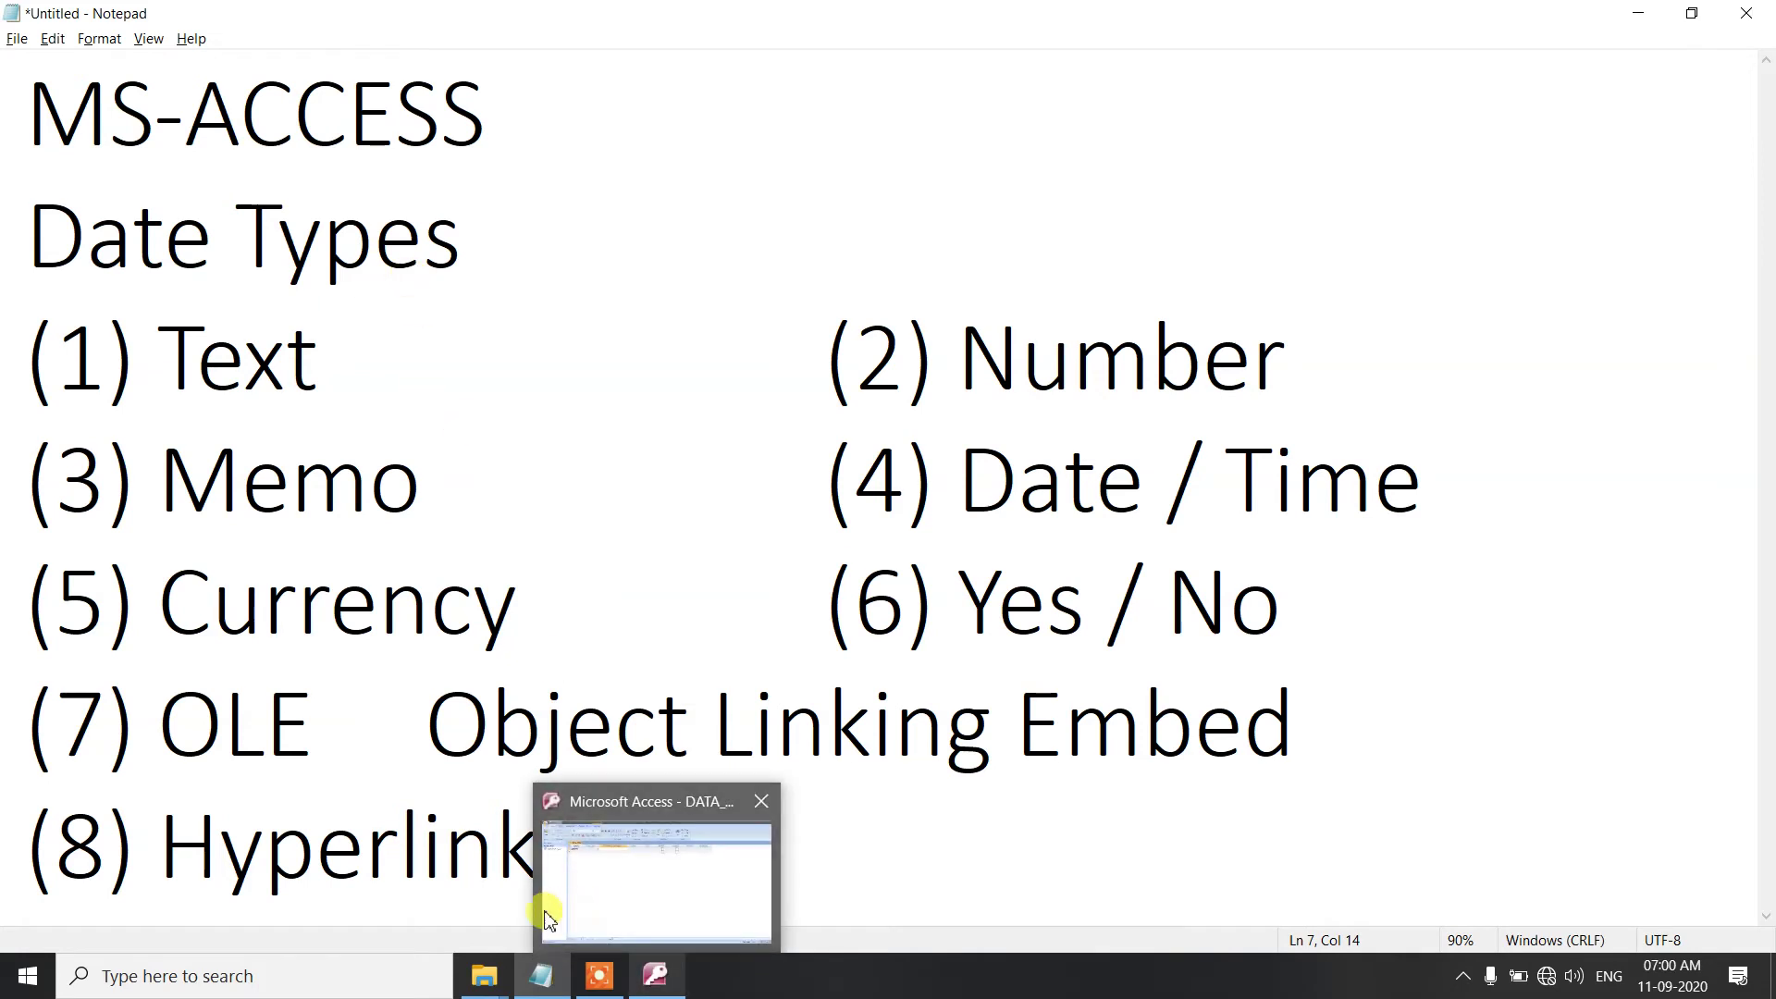
- Return to Access, fill the first record's STUDENTS_DETAILS with random letters, and clear the cell
{"action": "left_click", "coordinate": [659, 977]}
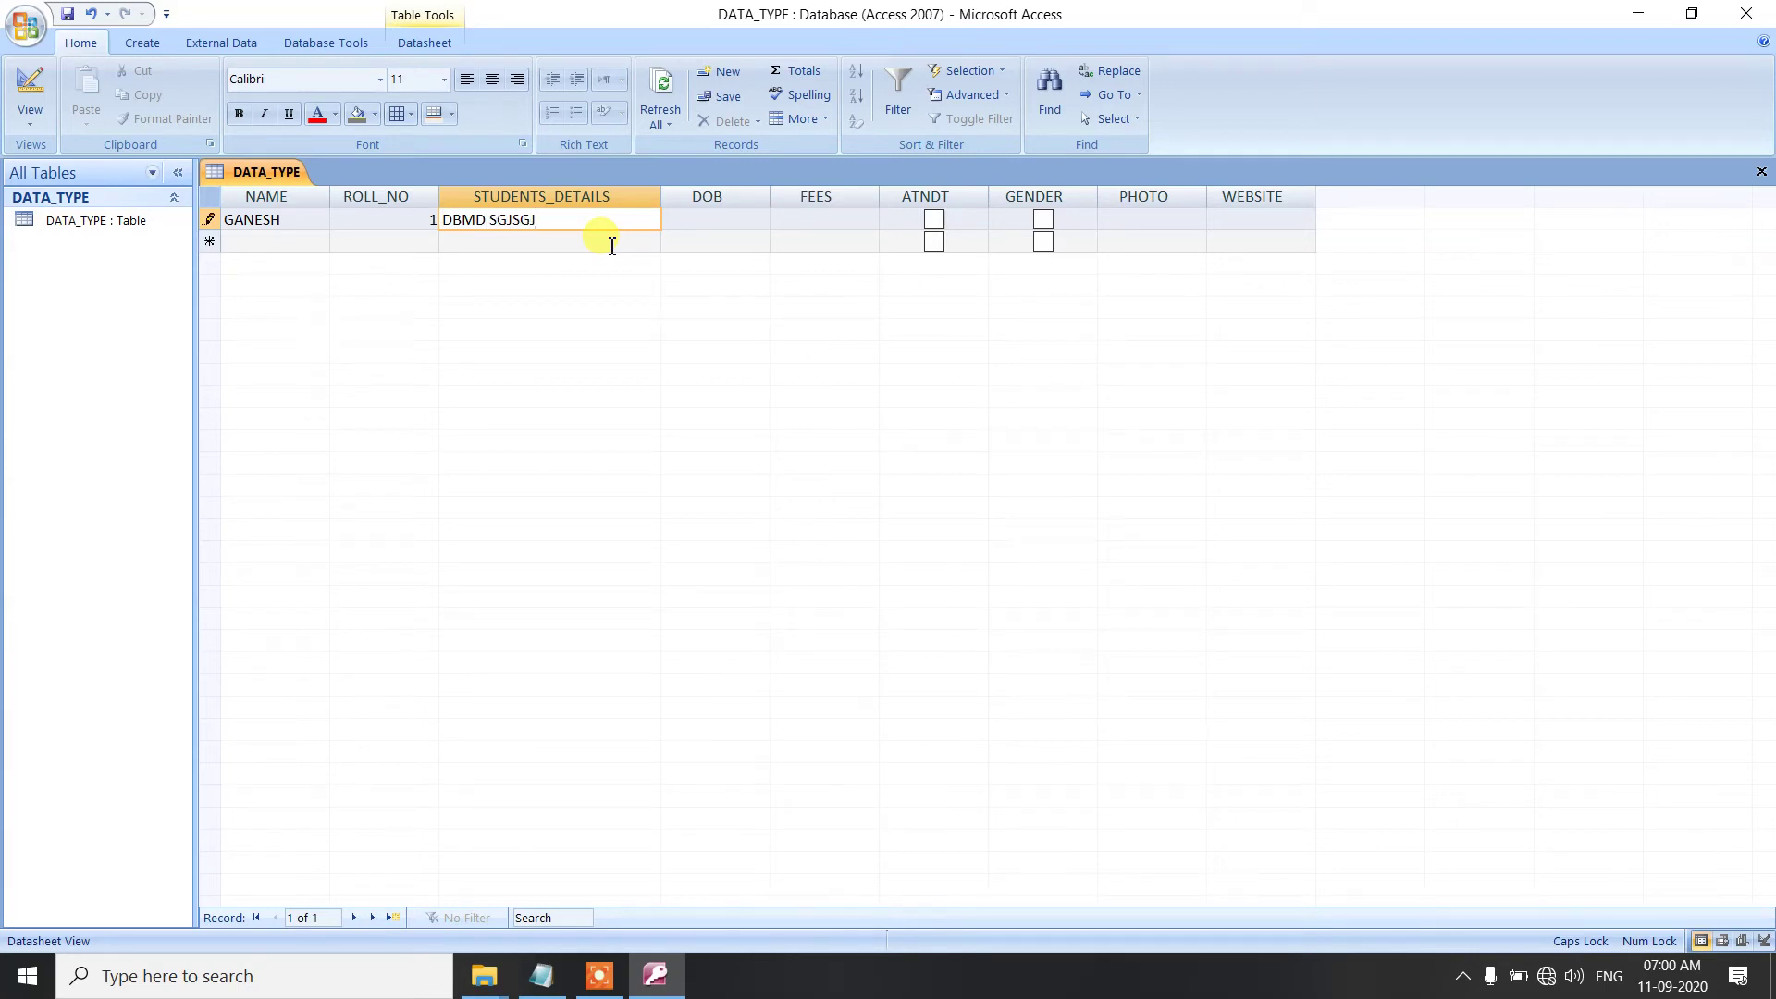
{"action": "type", "text": "LGGS D"}
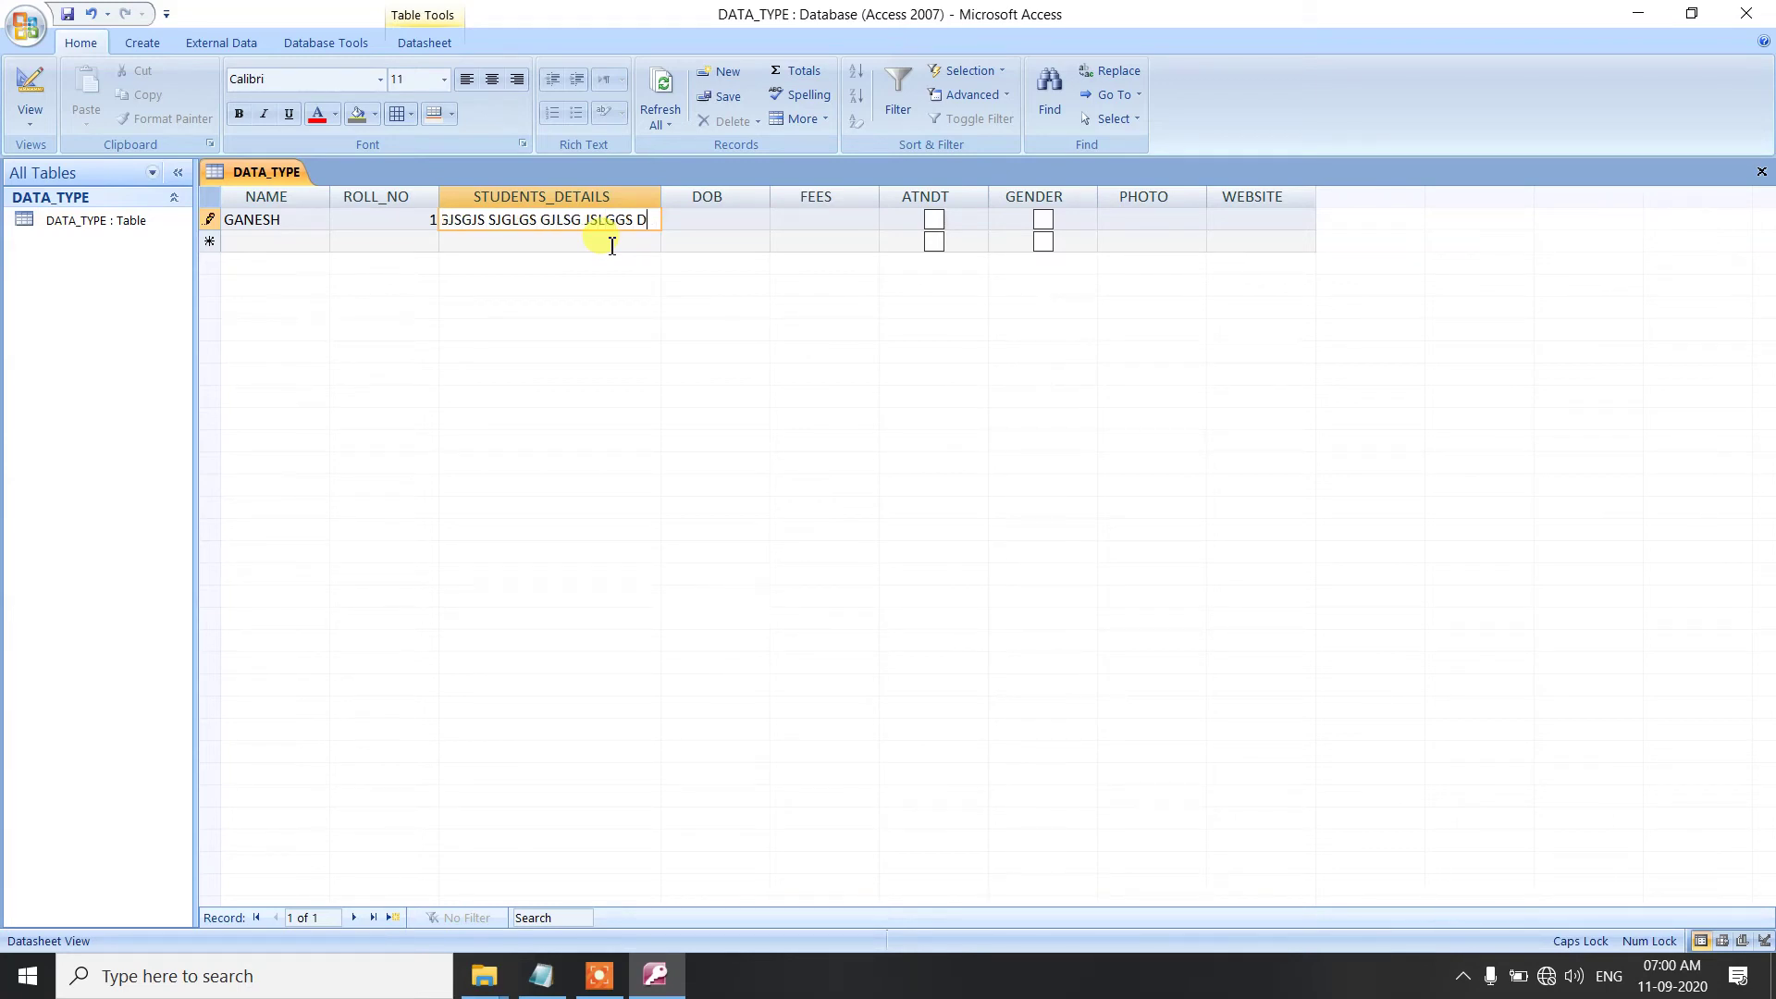
{"action": "type", "text": "GJLS JGLS GJSLG SJLG "}
{"action": "type", "text": "SLSDG LSGLSJG LSJGLS GLJS"}
{"action": "type", "text": "LG SDLJWLJTW TGLJ"}
{"action": "key", "text": "Caps_Lock"}
{"action": "key", "text": "Home"}
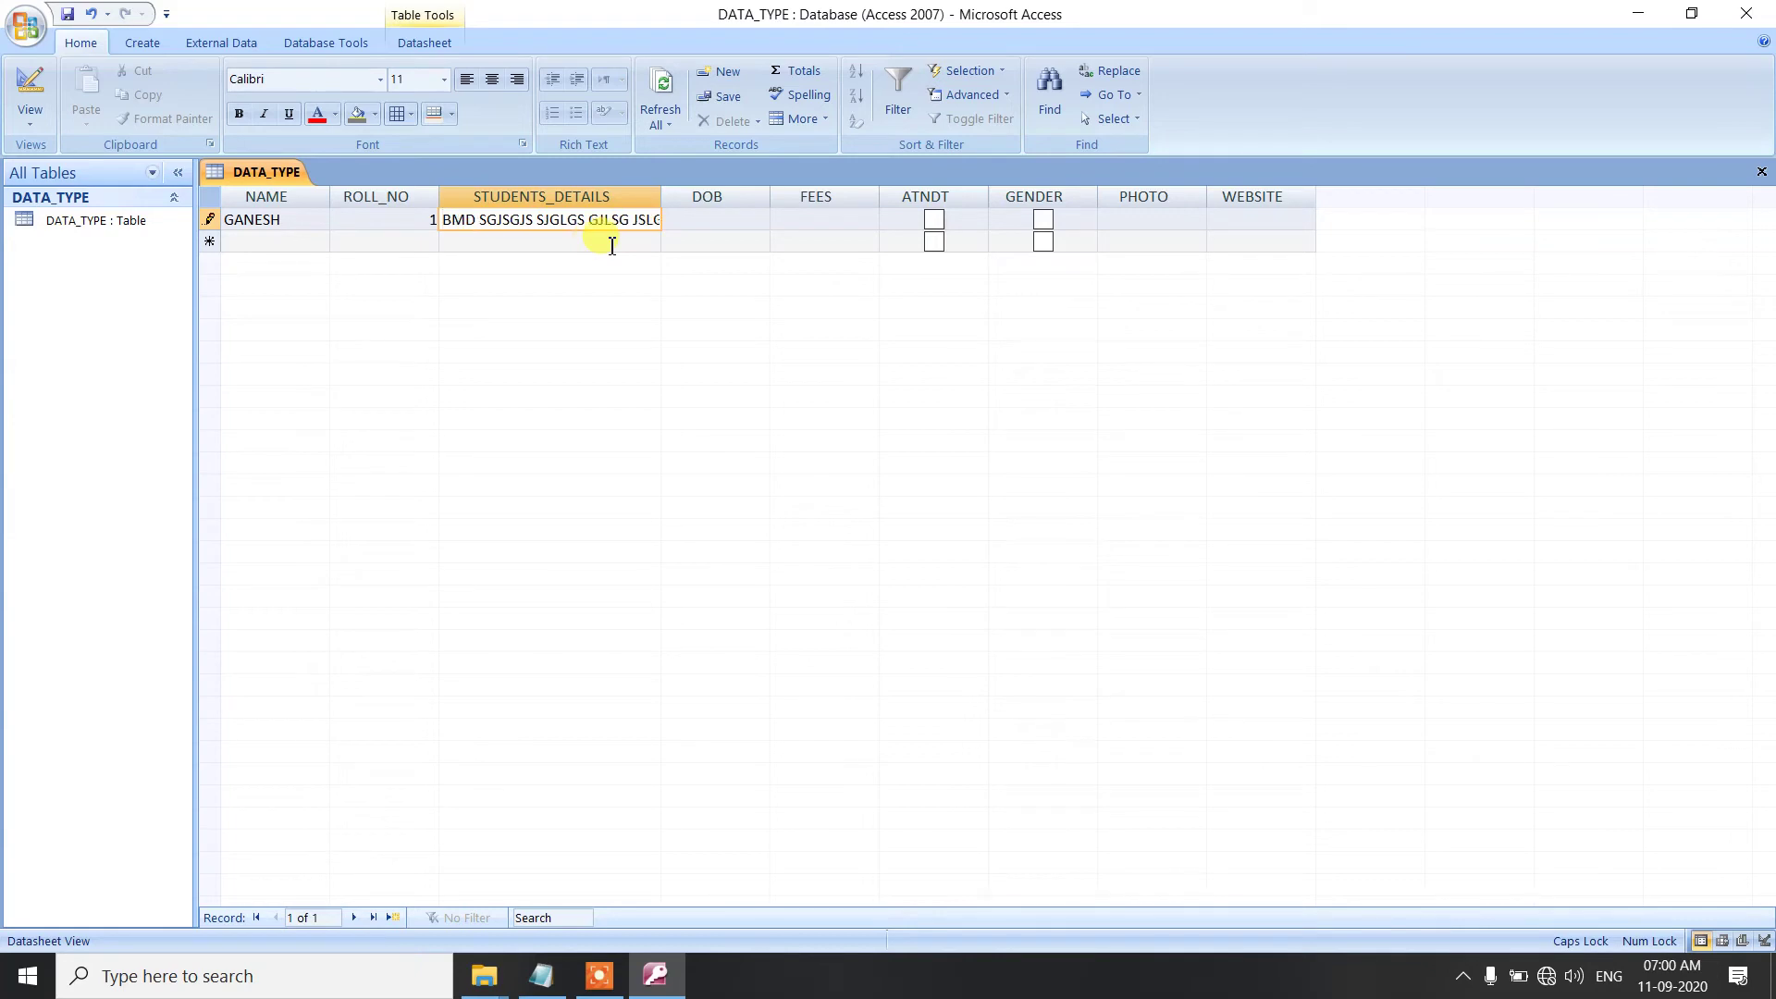
{"action": "key", "text": "shift+End"}
{"action": "key", "text": "Delete"}
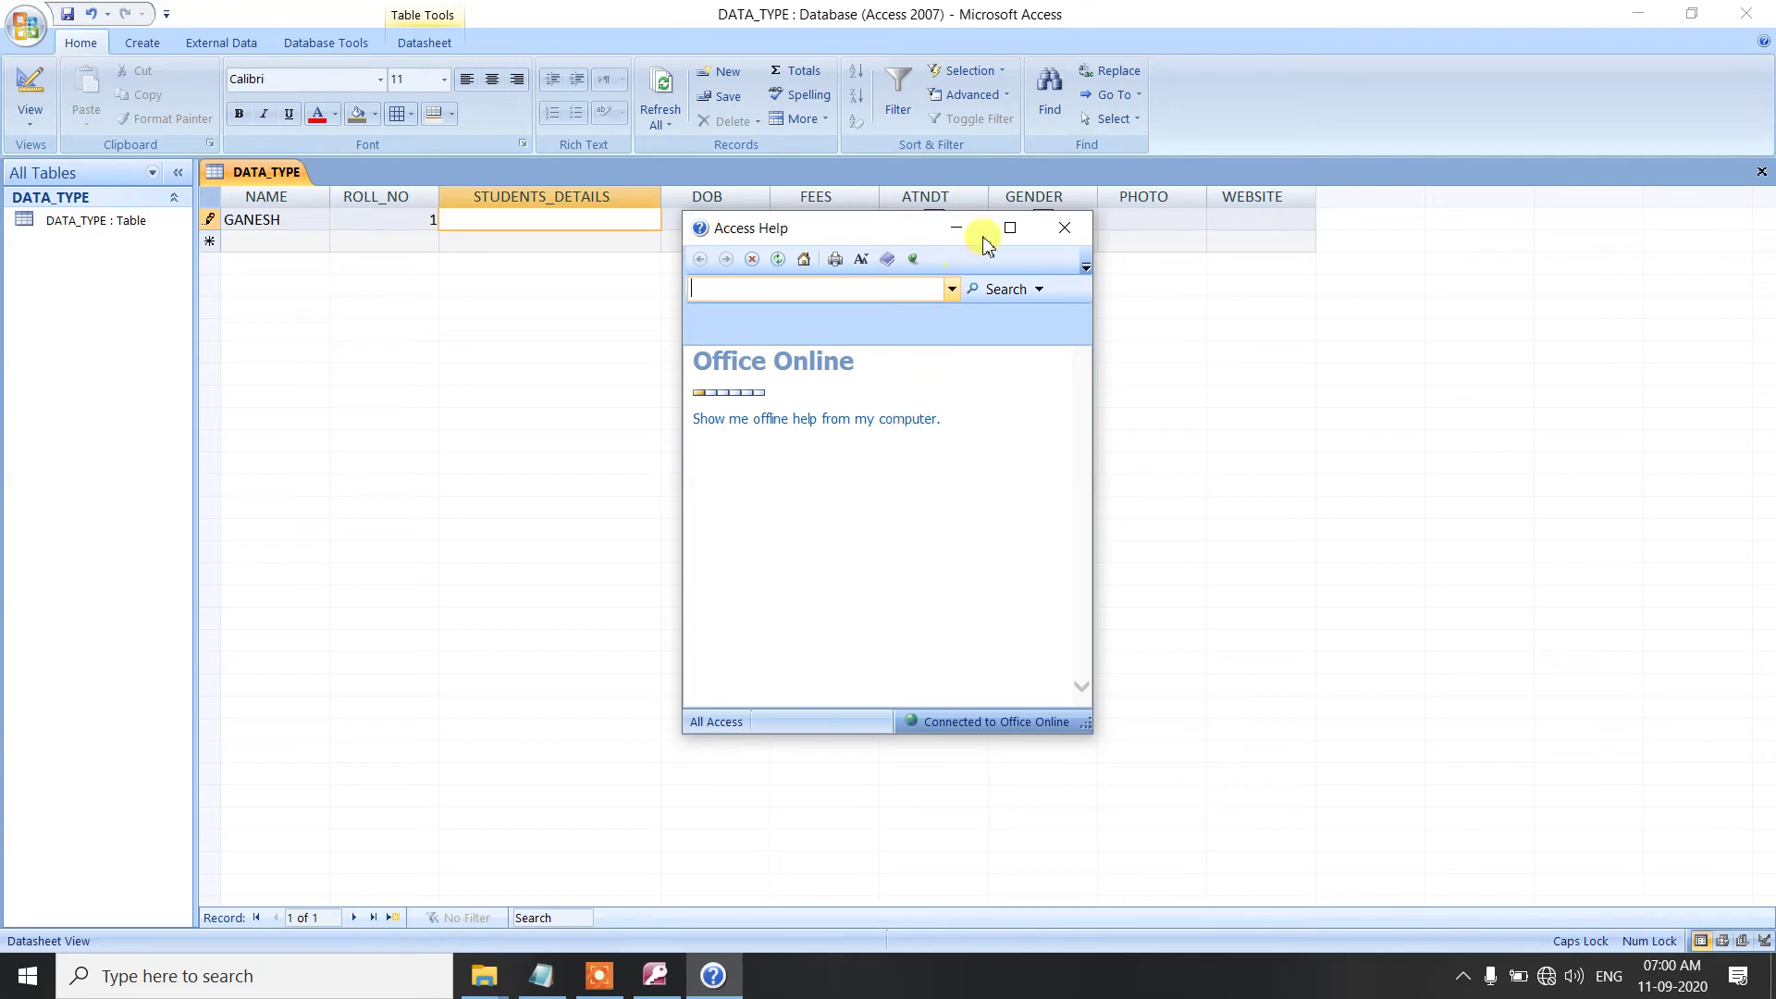
- Open the offline Access Help article What's new in Microsoft Office Access 2007 and enlarge the help window
{"action": "left_click", "coordinate": [732, 421]}
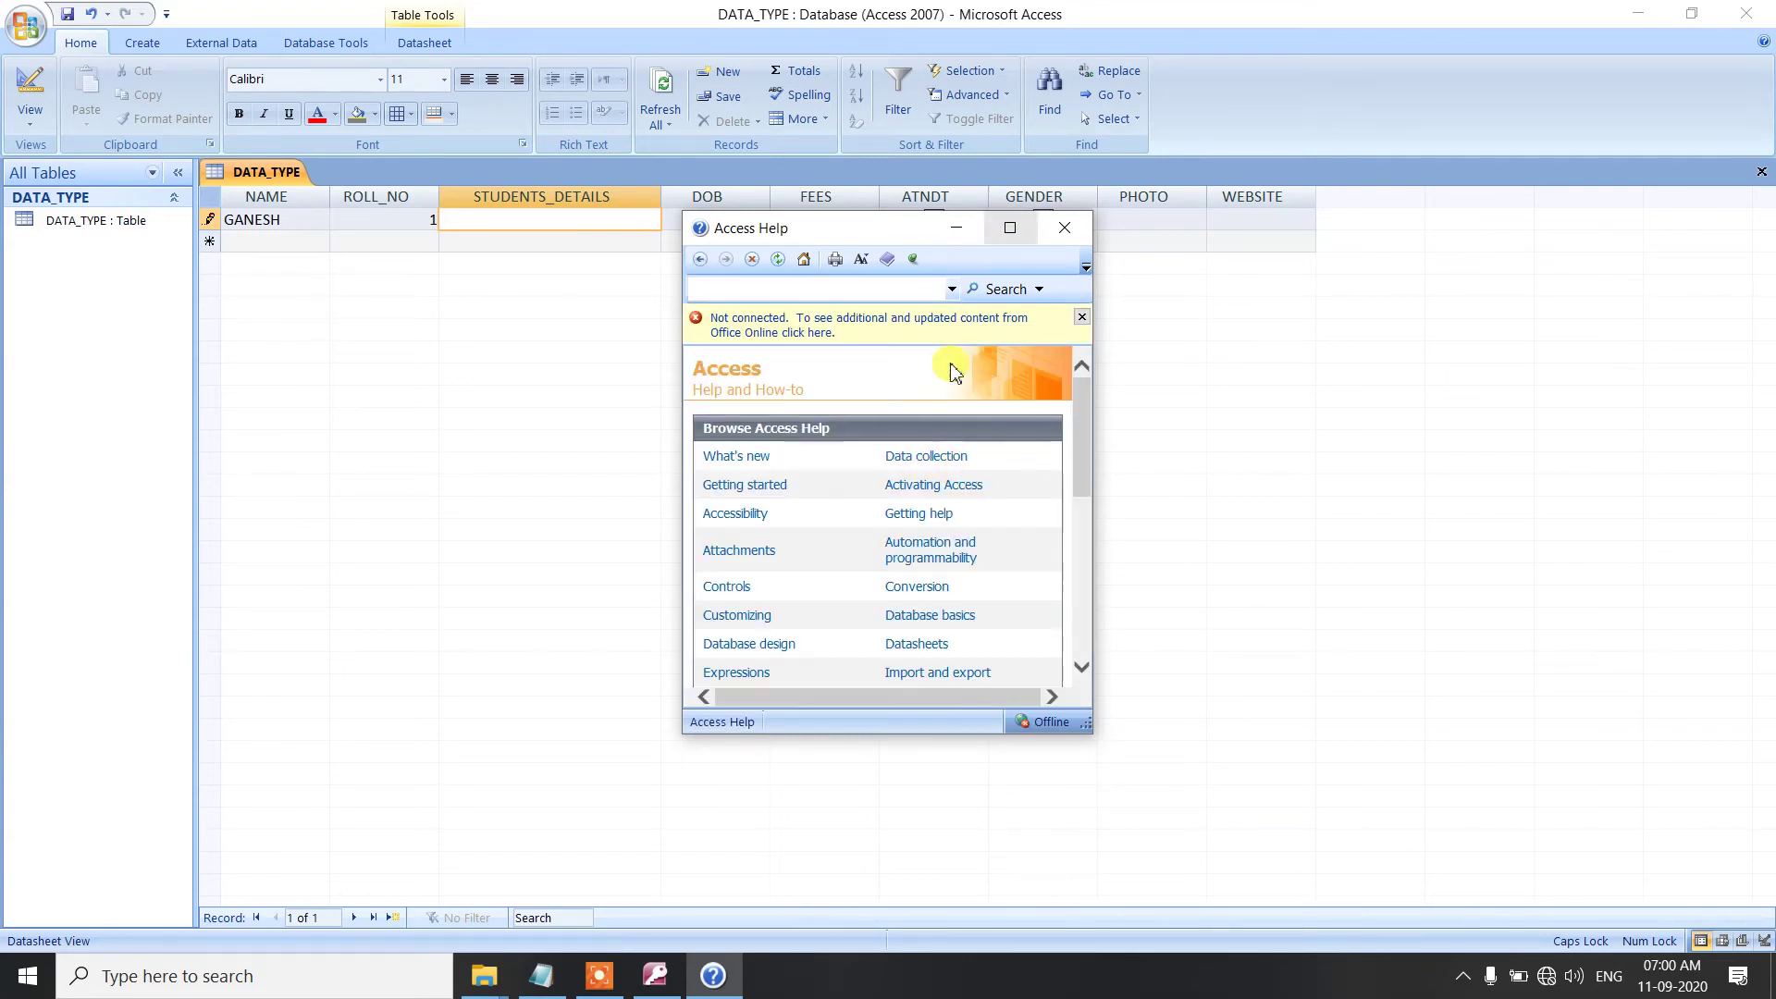
{"action": "left_click", "coordinate": [740, 457]}
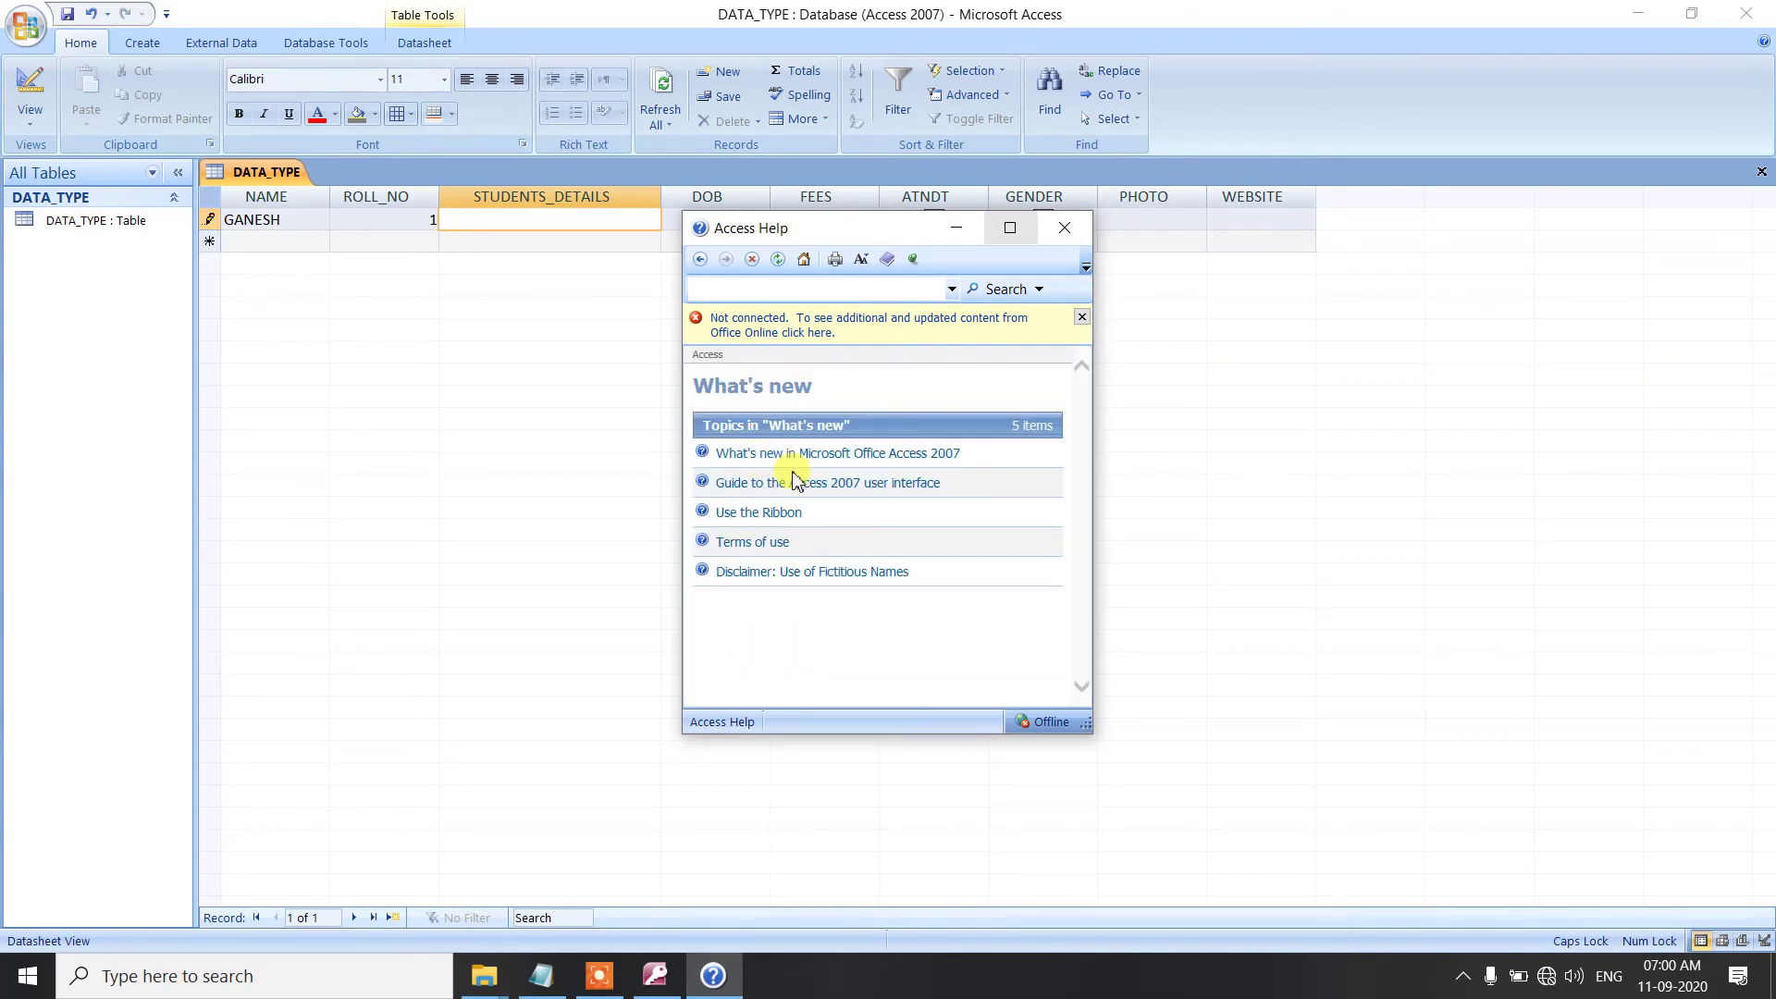
{"action": "left_click", "coordinate": [826, 459]}
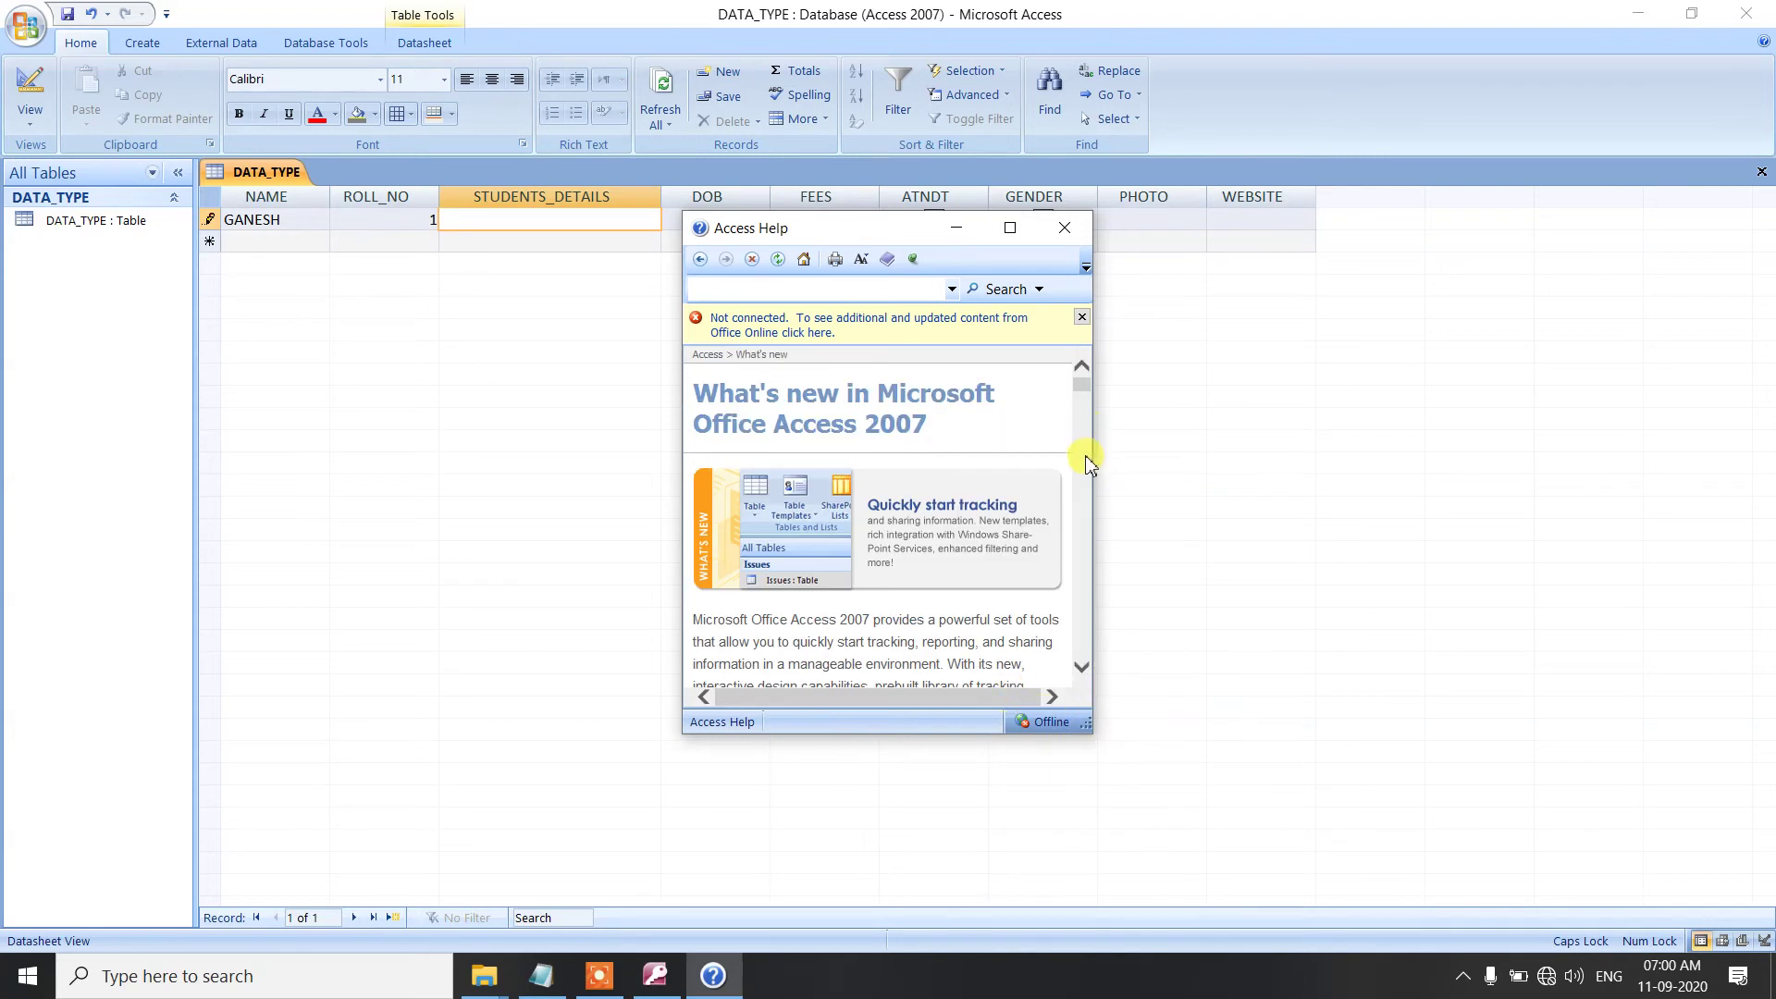
{"action": "left_click_drag", "start_coordinate": [1089, 728], "coordinate": [1240, 918]}
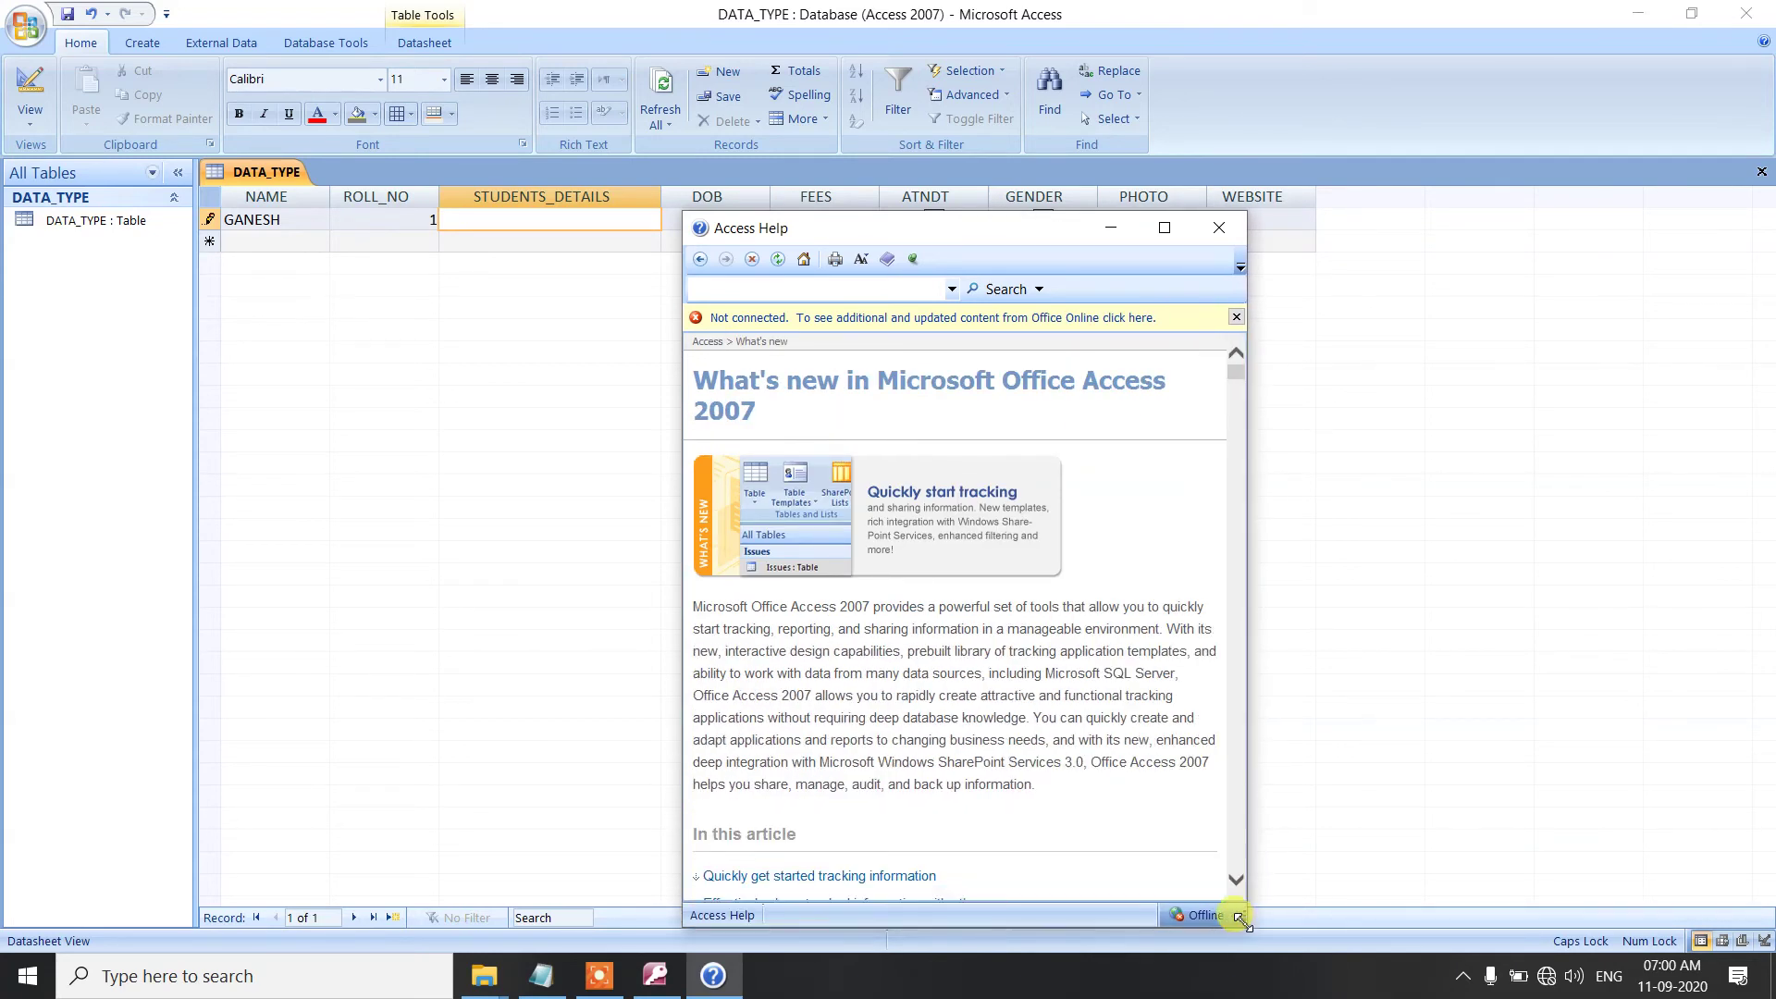
- Copy the help article's introductory paragraph and paste it into STUDENTS_DETAILS of the first record
{"action": "left_click_drag", "start_coordinate": [1046, 792], "coordinate": [694, 607]}
{"action": "key", "text": "ctrl+c"}
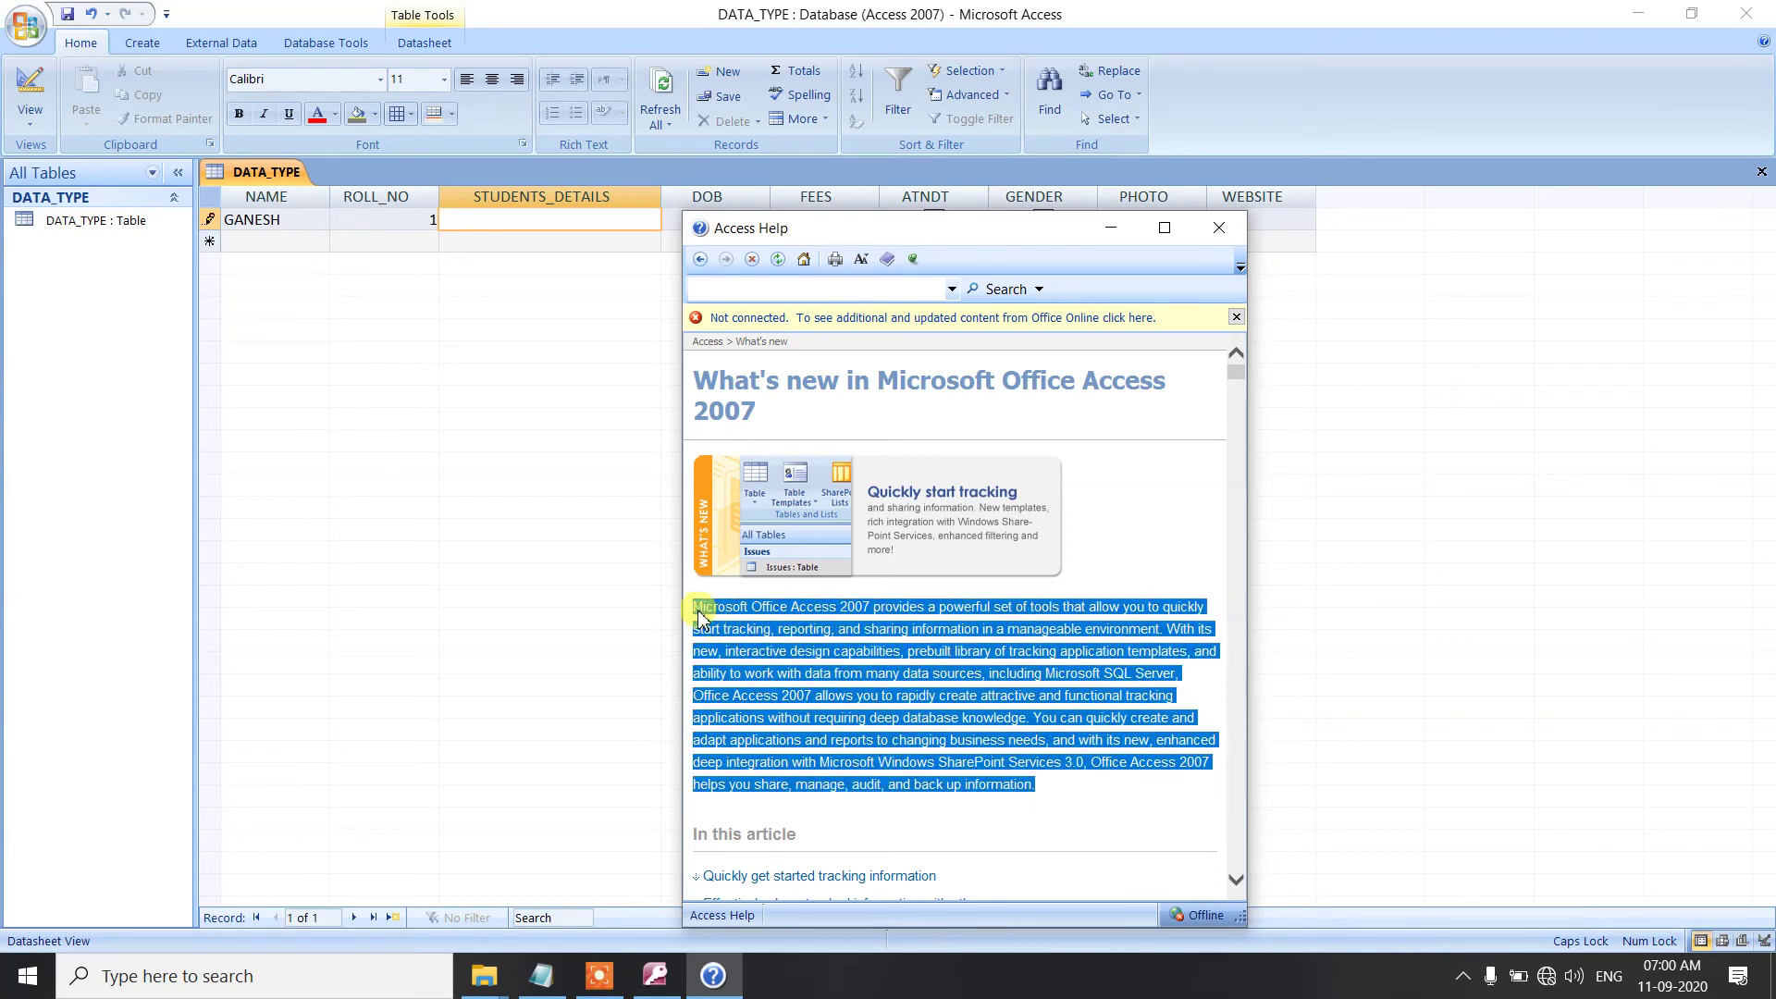
{"action": "right_click", "coordinate": [794, 645]}
{"action": "left_click", "coordinate": [838, 654]}
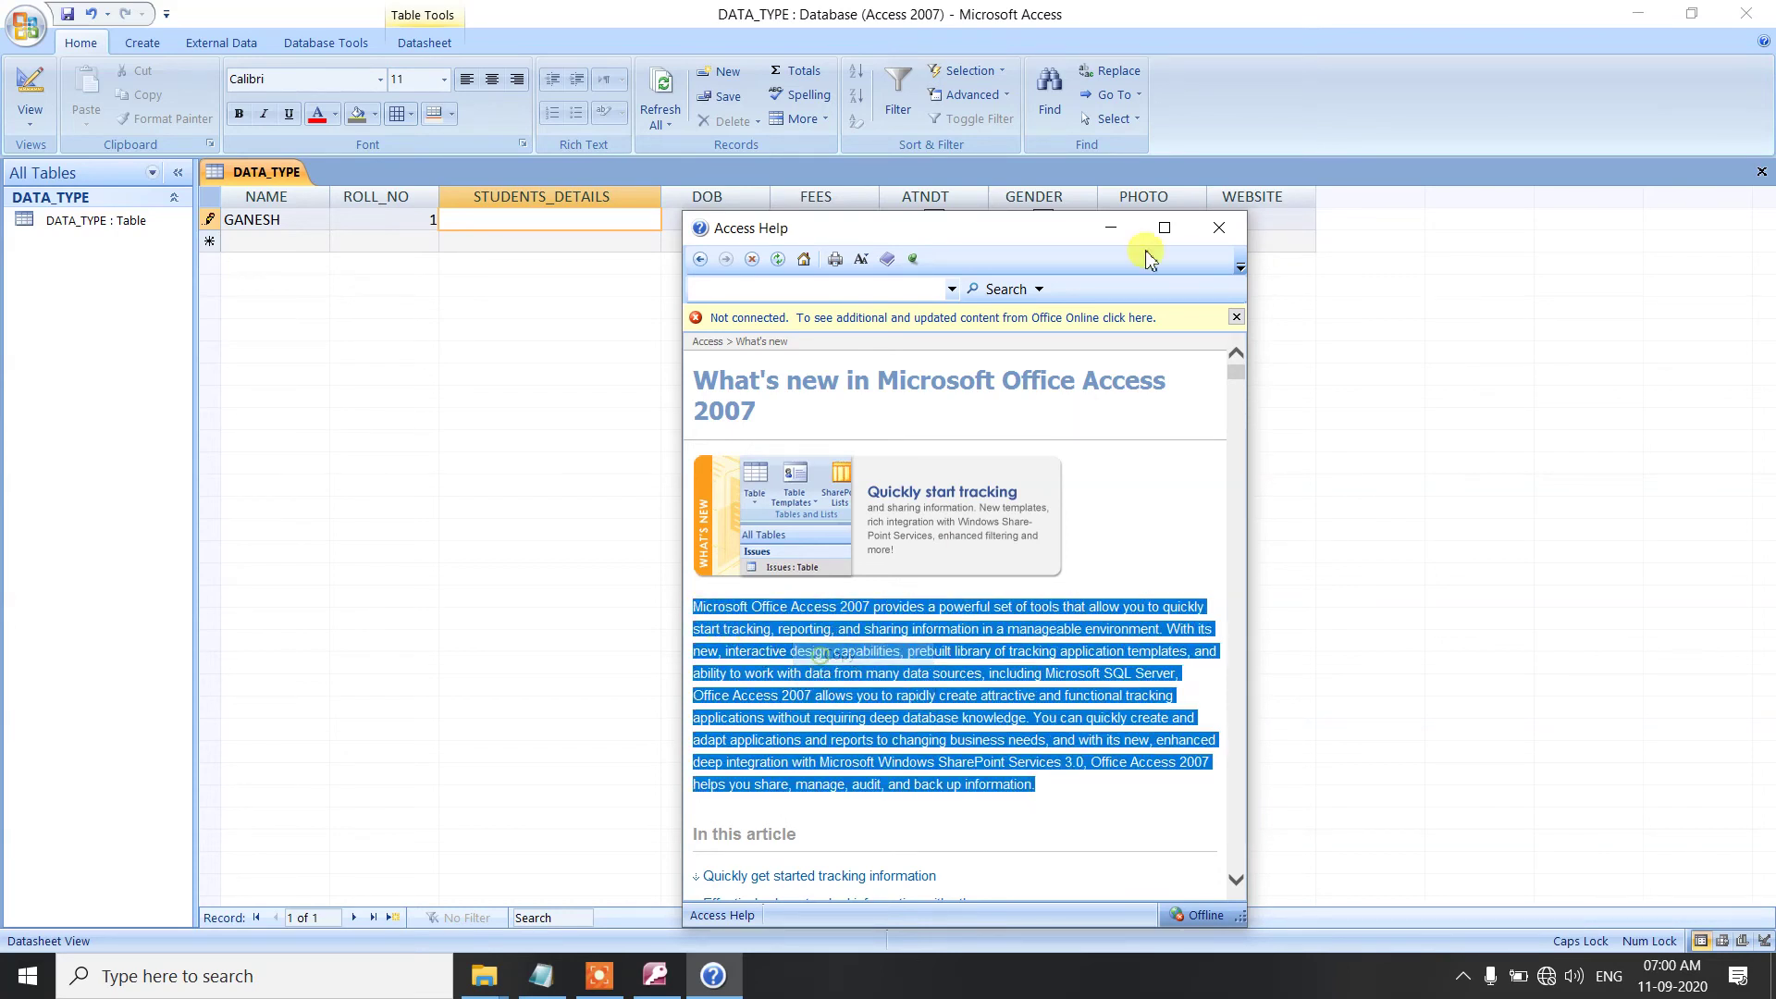
{"action": "left_click", "coordinate": [1212, 227]}
{"action": "right_click", "coordinate": [544, 219]}
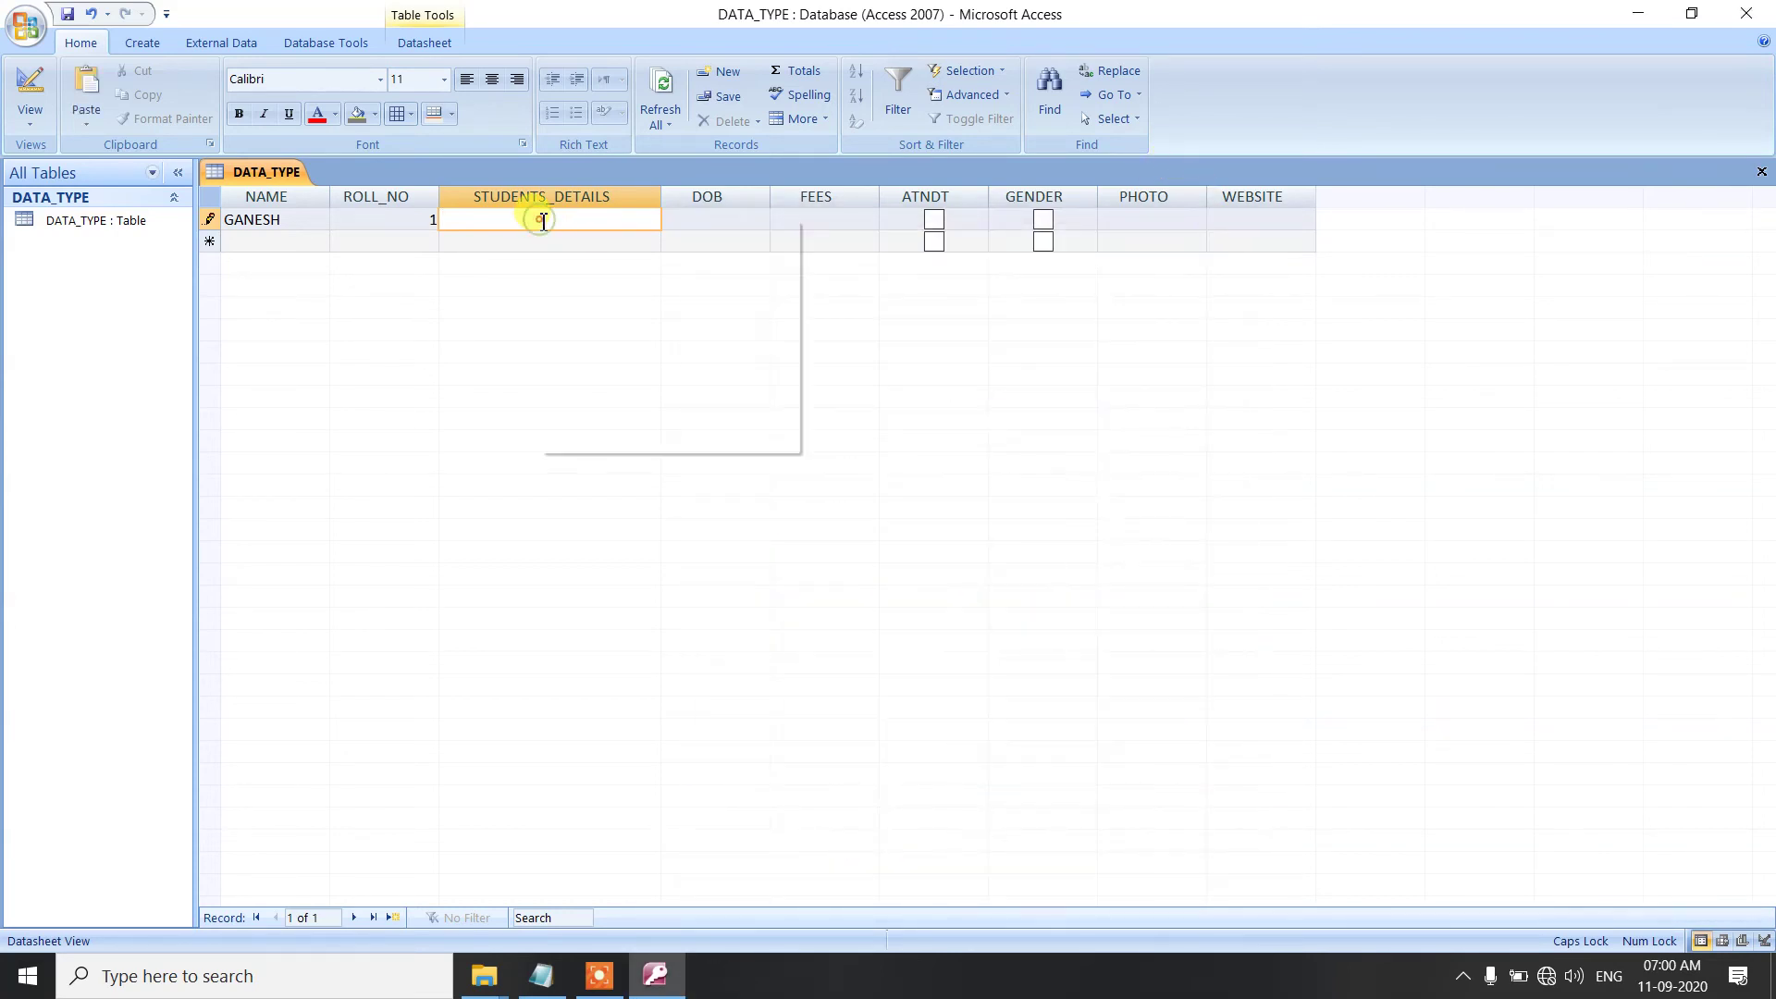
{"action": "left_click", "coordinate": [586, 285]}
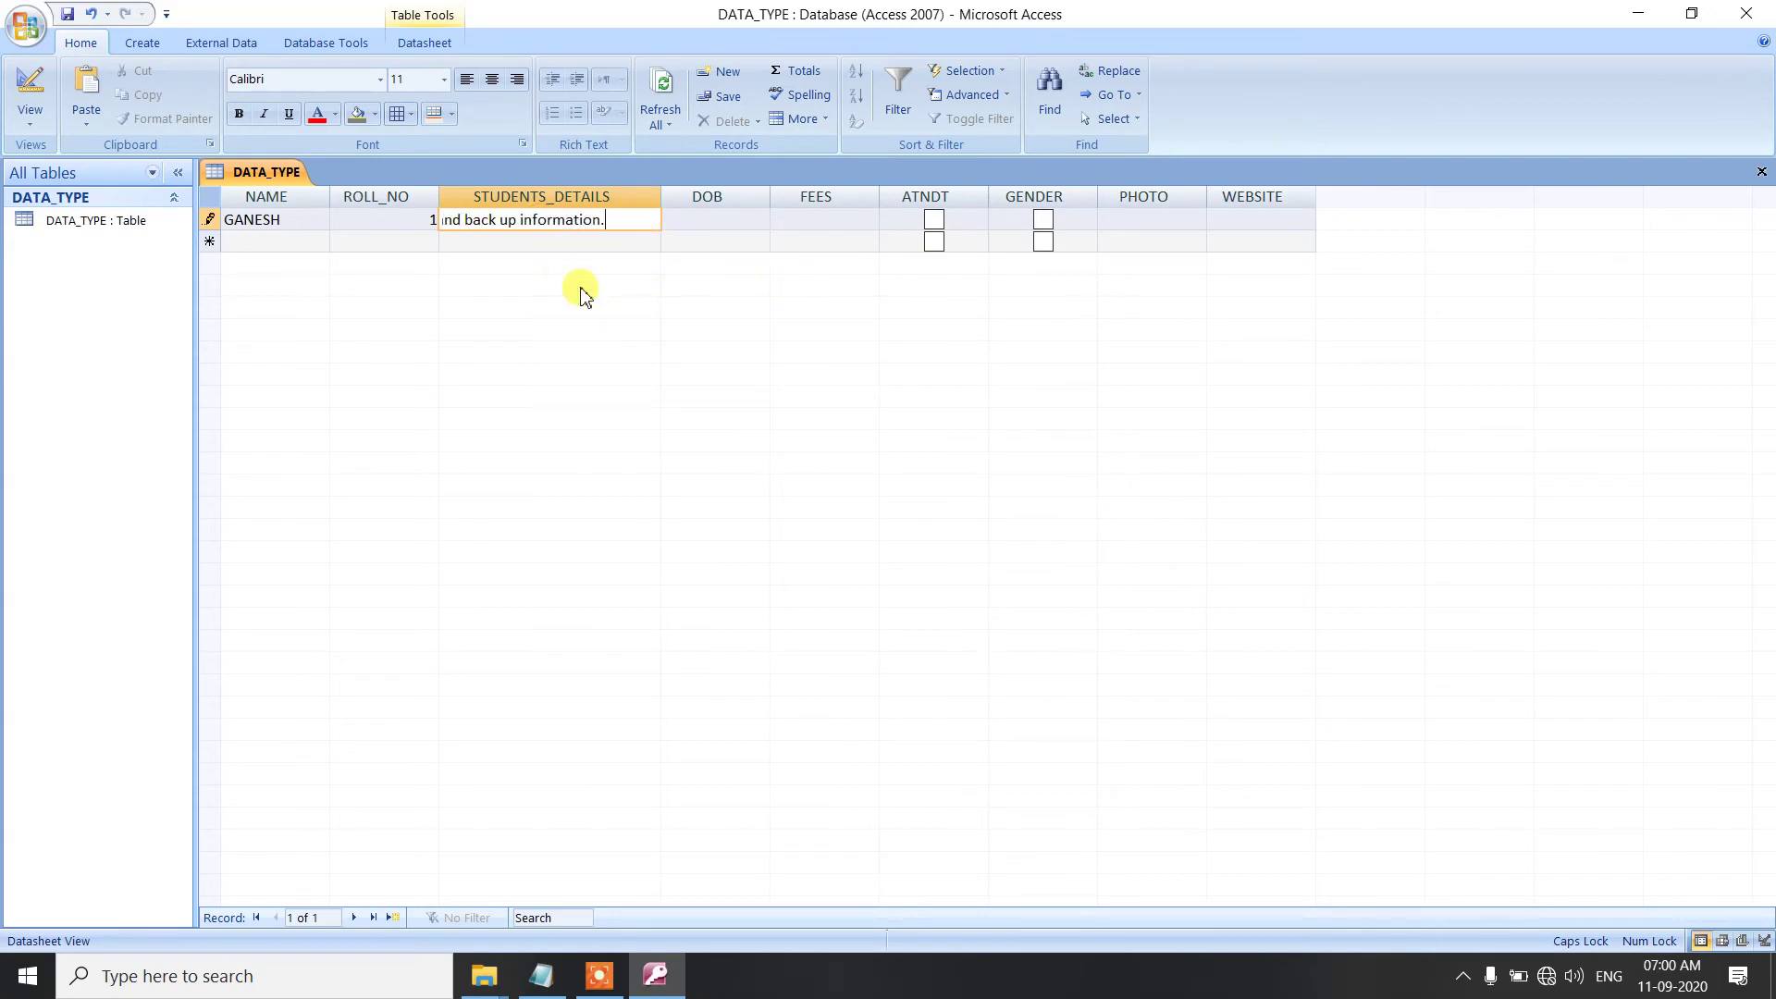
{"action": "key", "text": "Tab"}
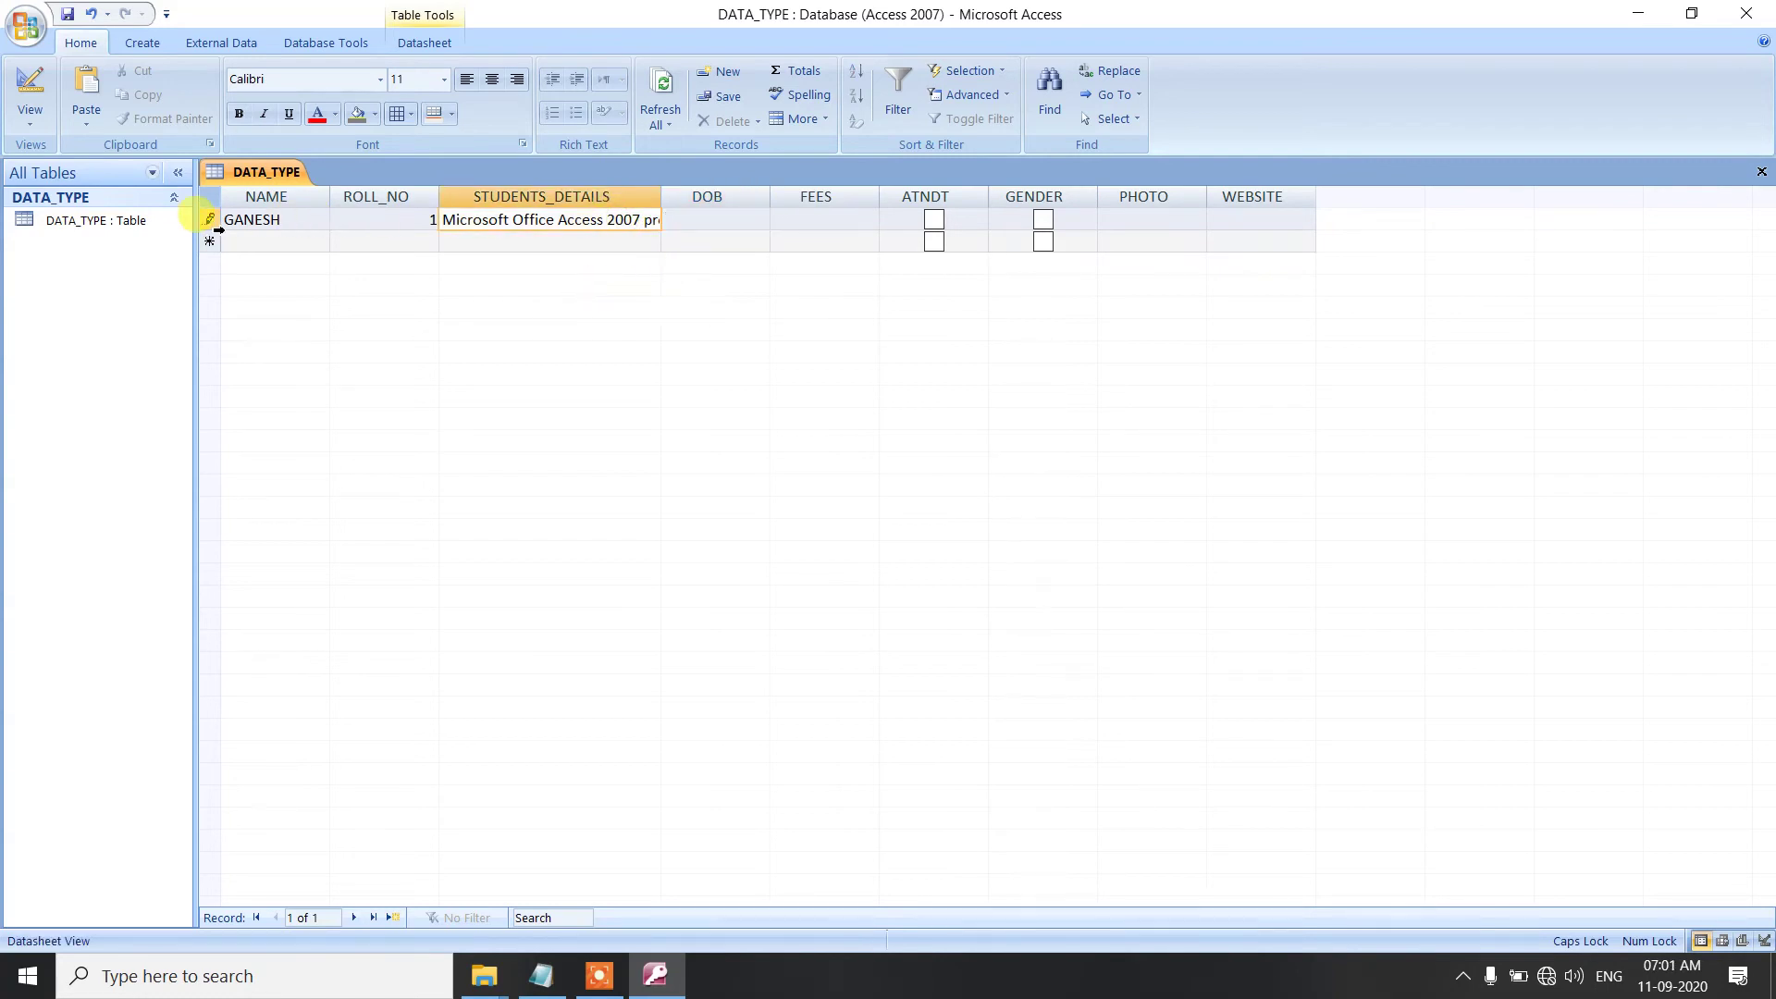
- Widen the STUDENTS_DETAILS column while the rows are enlarged to show the memo text, and reduce the row height to a single line
{"action": "left_click", "coordinate": [207, 223]}
{"action": "left_click_drag", "start_coordinate": [209, 240], "coordinate": [244, 648]}
{"action": "left_click", "coordinate": [639, 390]}
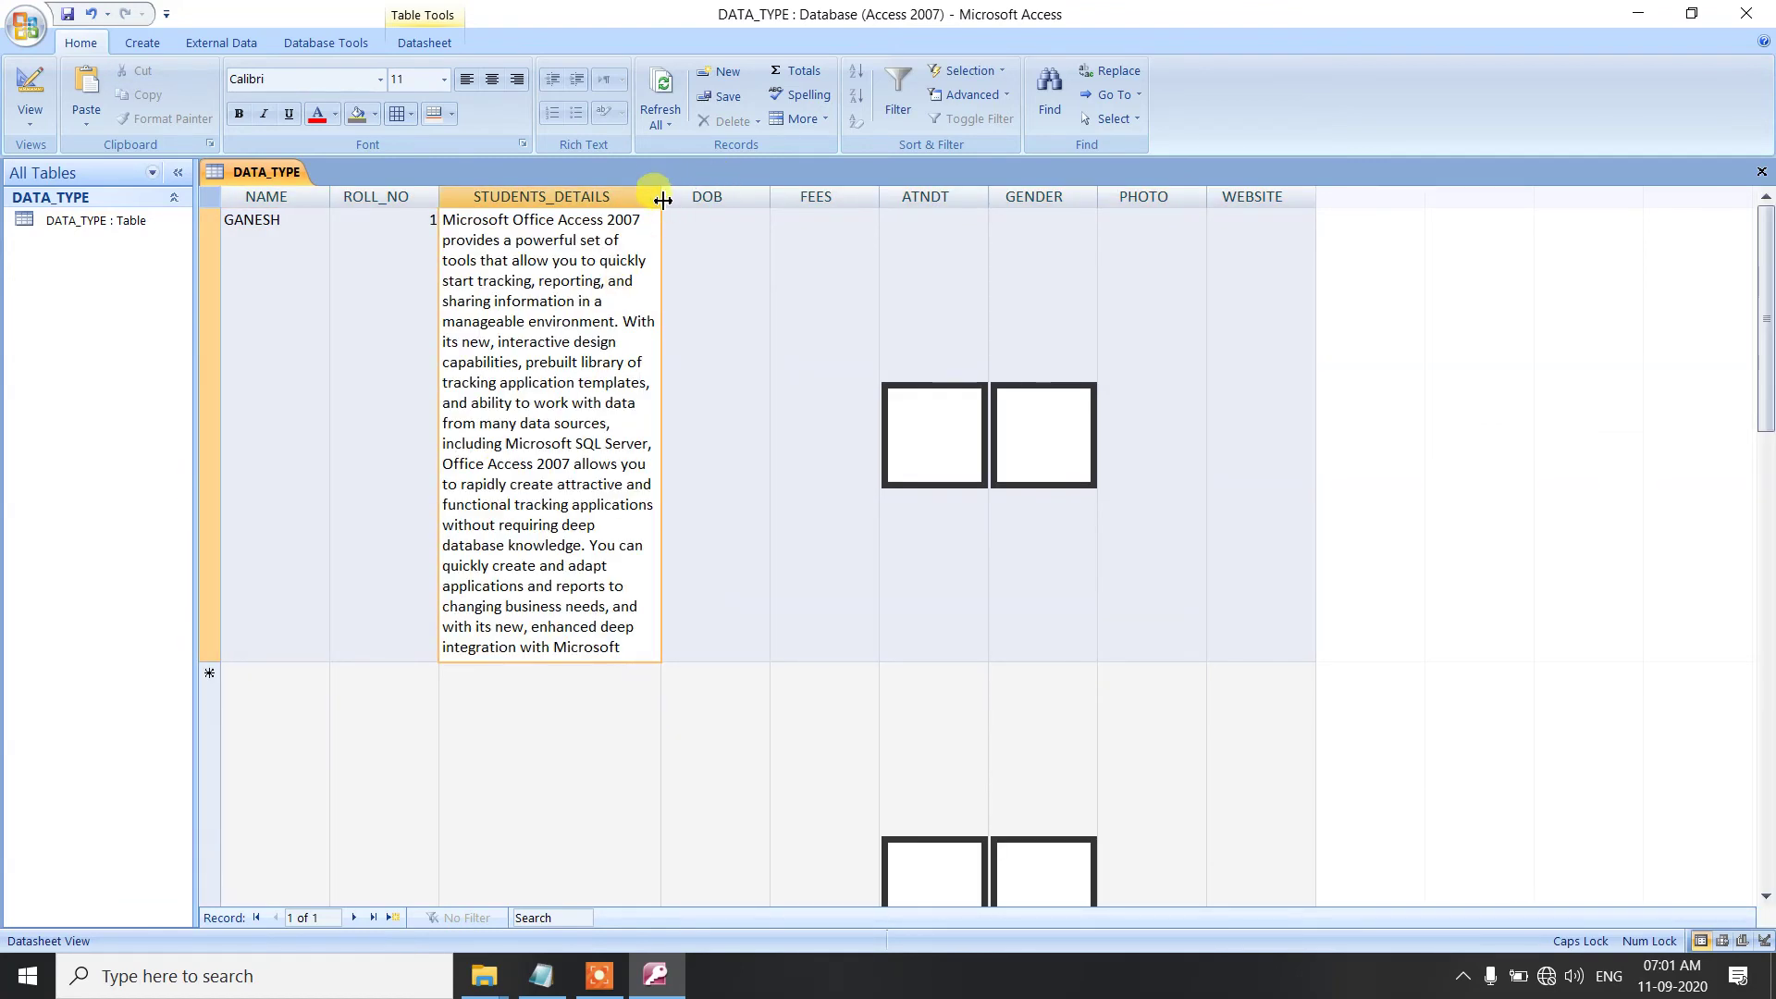
{"action": "left_click_drag", "start_coordinate": [667, 194], "coordinate": [904, 195]}
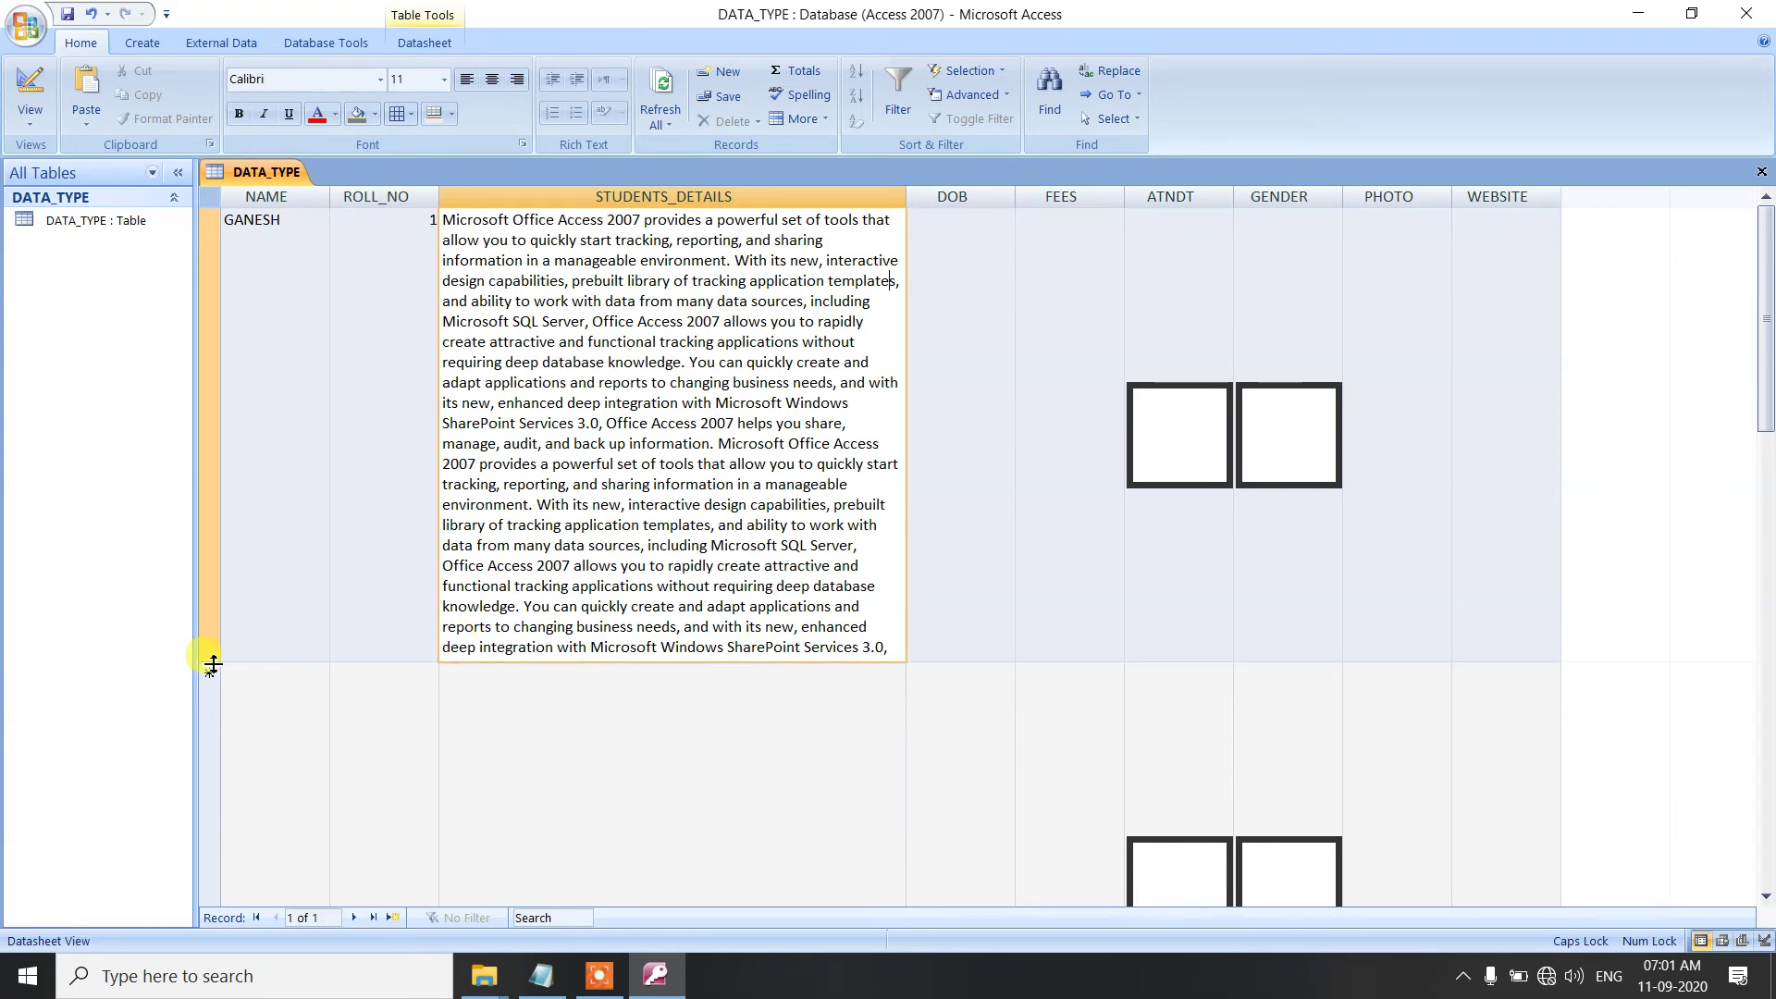
{"action": "left_click_drag", "start_coordinate": [213, 663], "coordinate": [243, 232]}
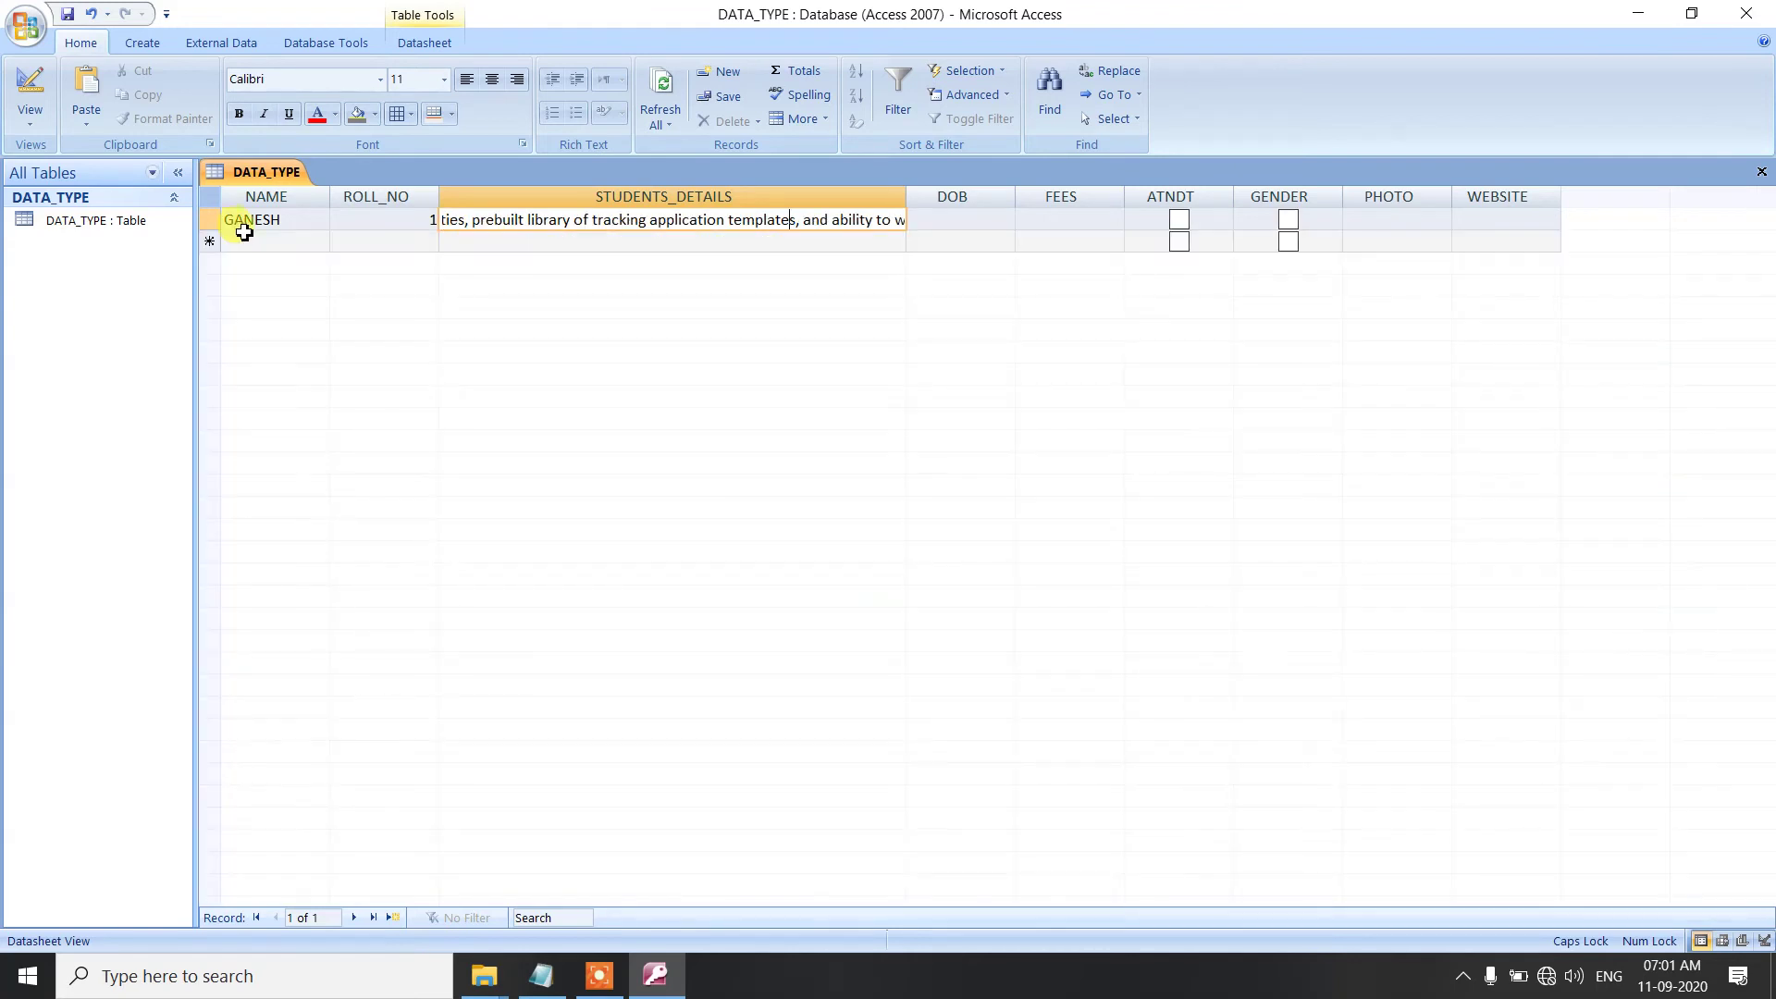
- Widen the STUDENTS_DETAILS column to read the memo text, and narrow it again until all the table's fields fit on screen
{"action": "double_click", "coordinate": [910, 188]}
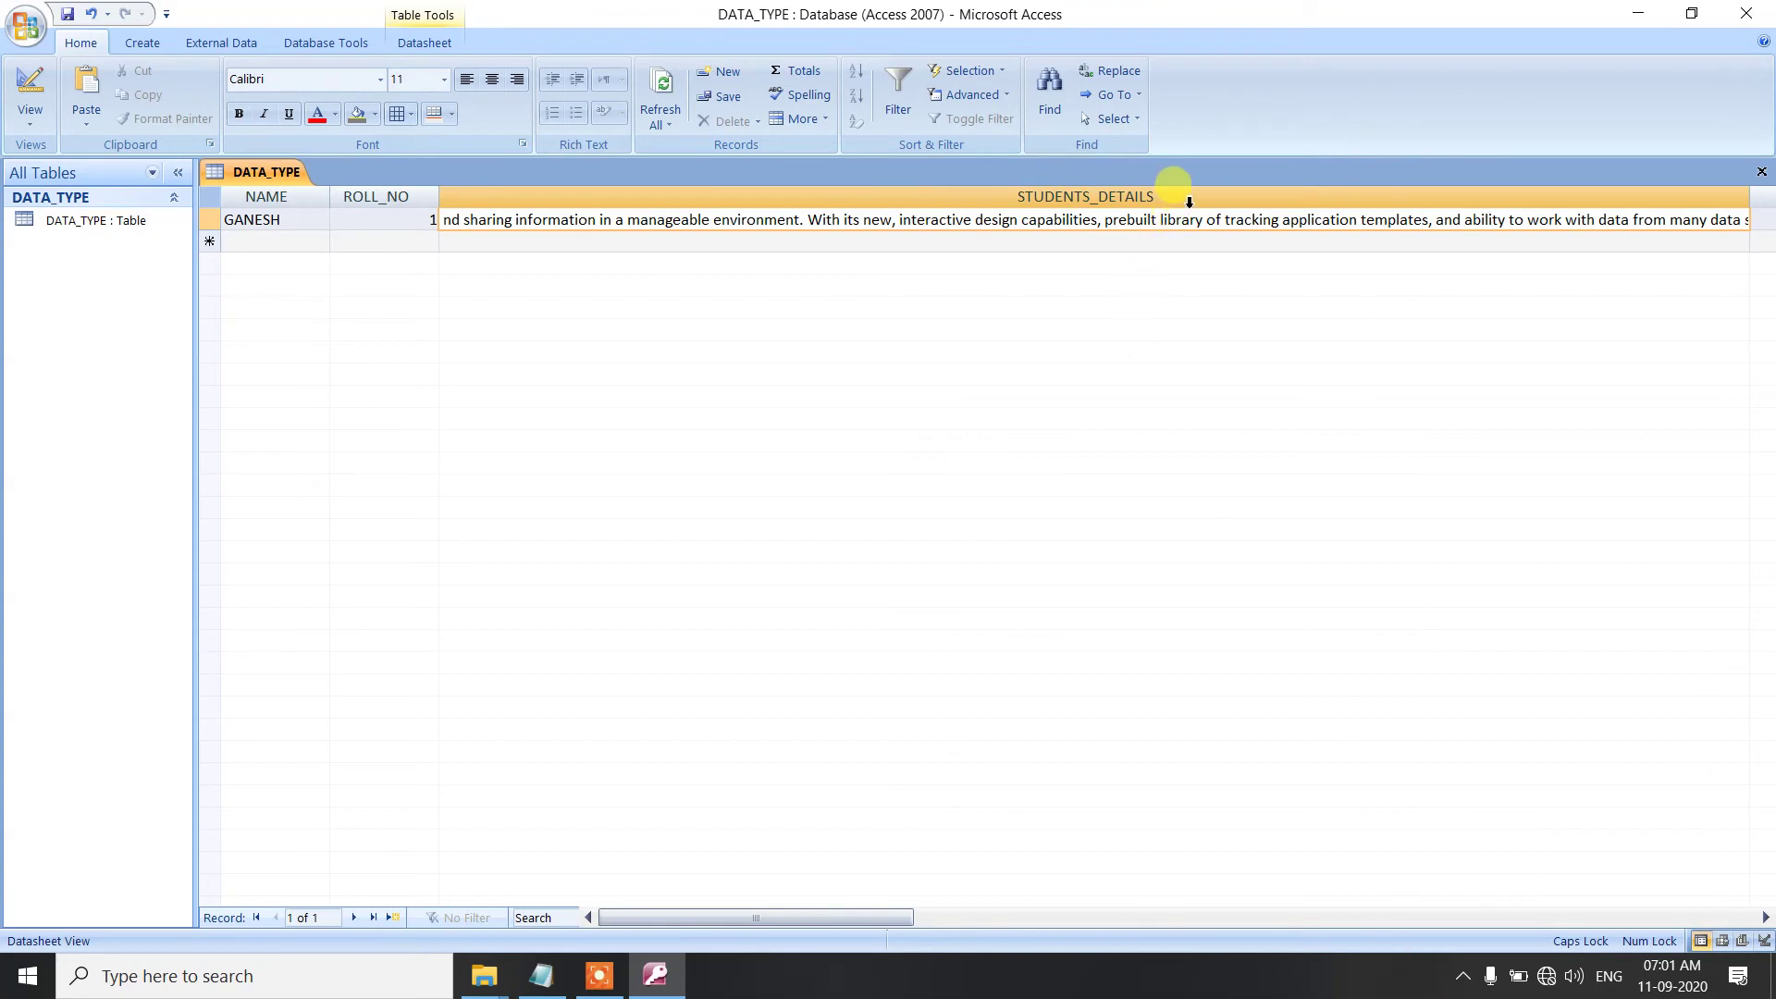
{"action": "left_click_drag", "start_coordinate": [753, 932], "coordinate": [897, 925]}
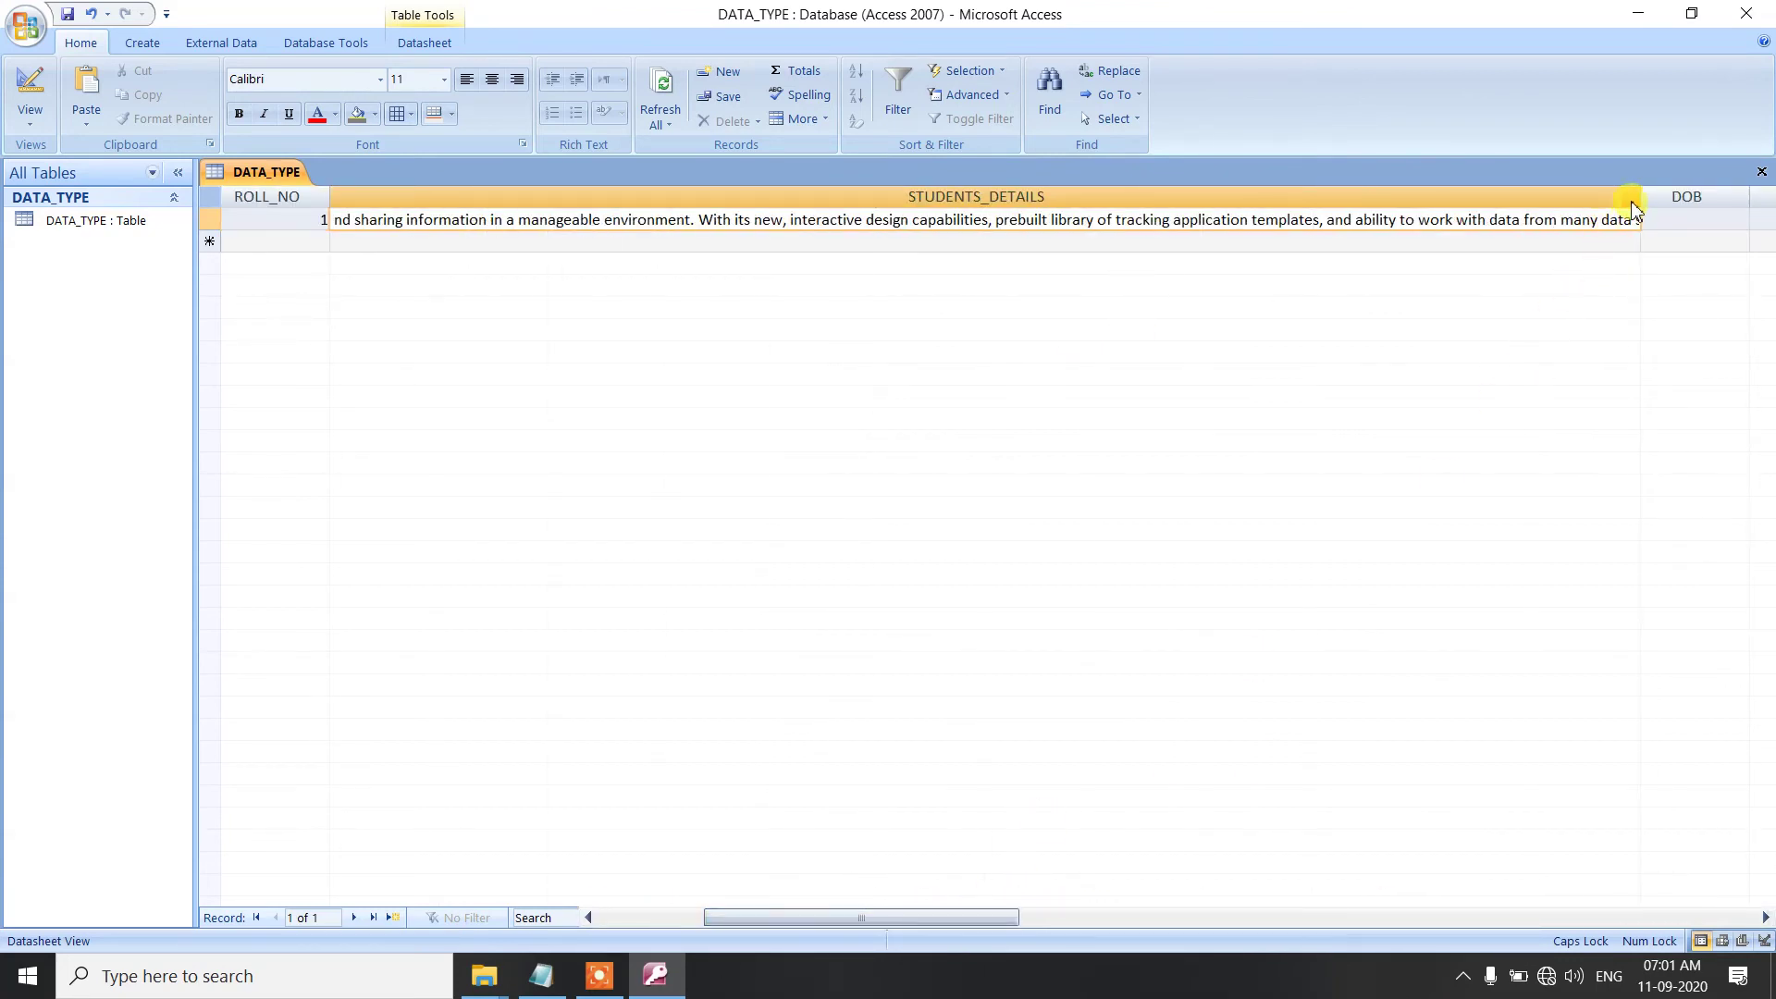
{"action": "left_click", "coordinate": [1193, 201]}
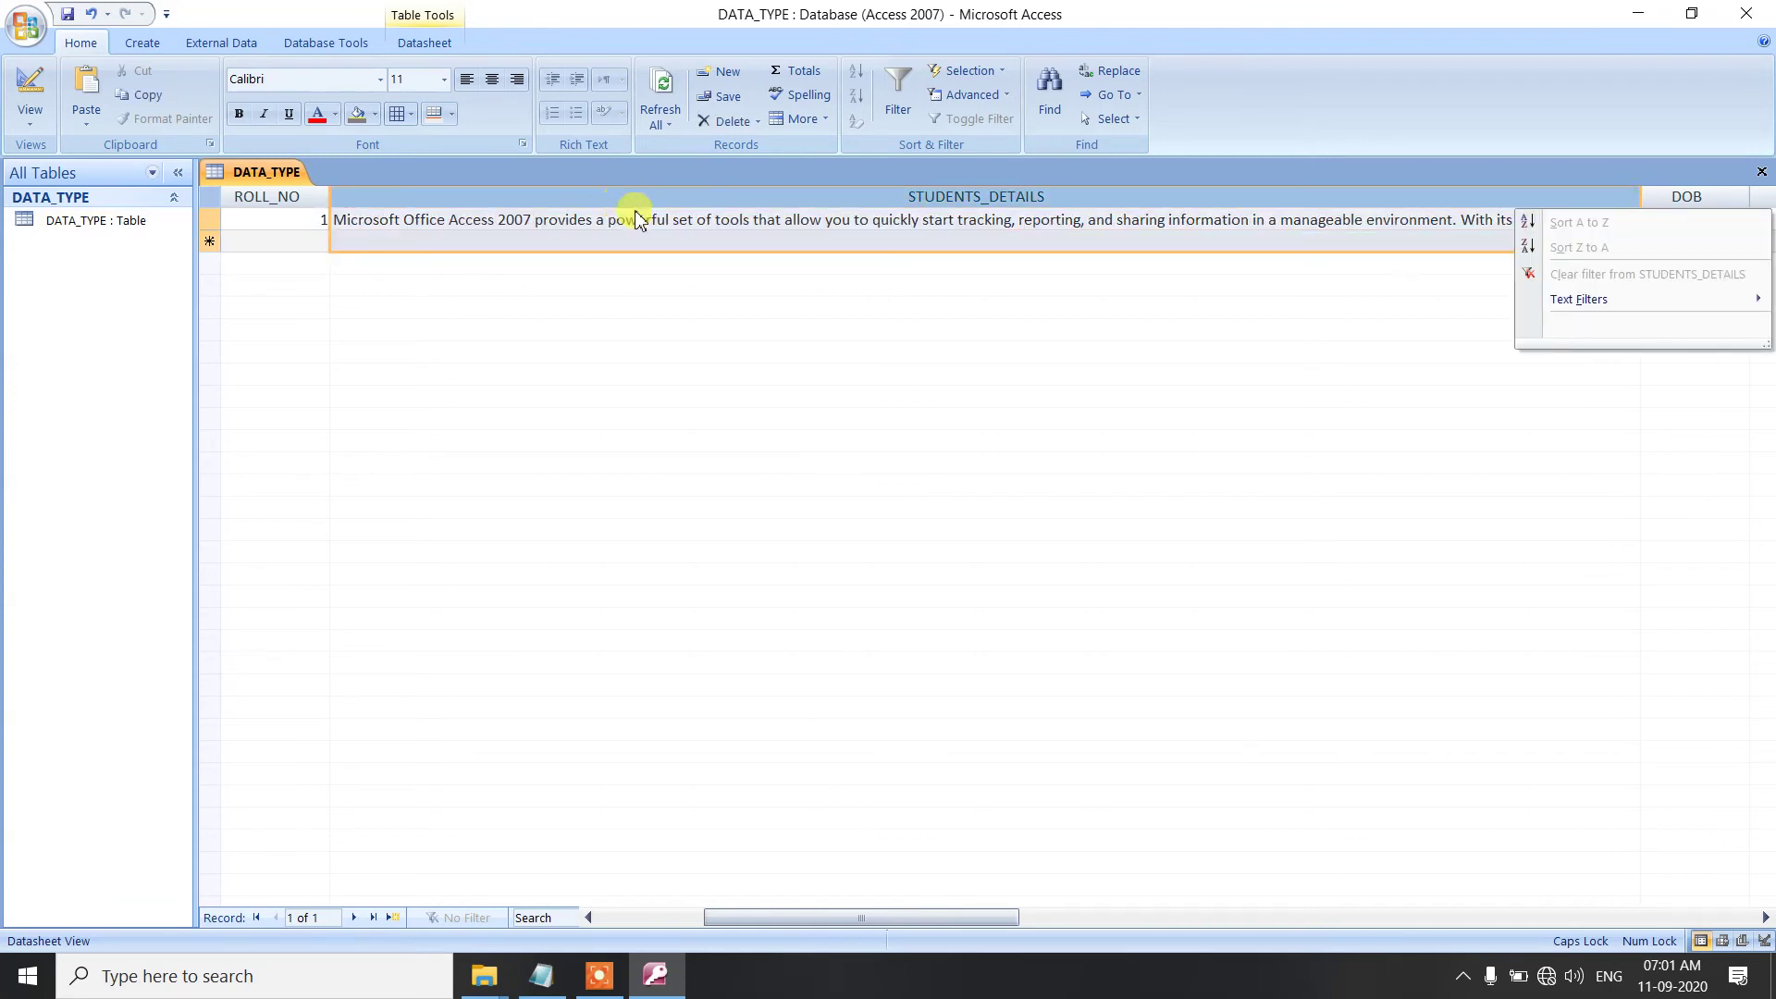
{"action": "key", "text": "Escape"}
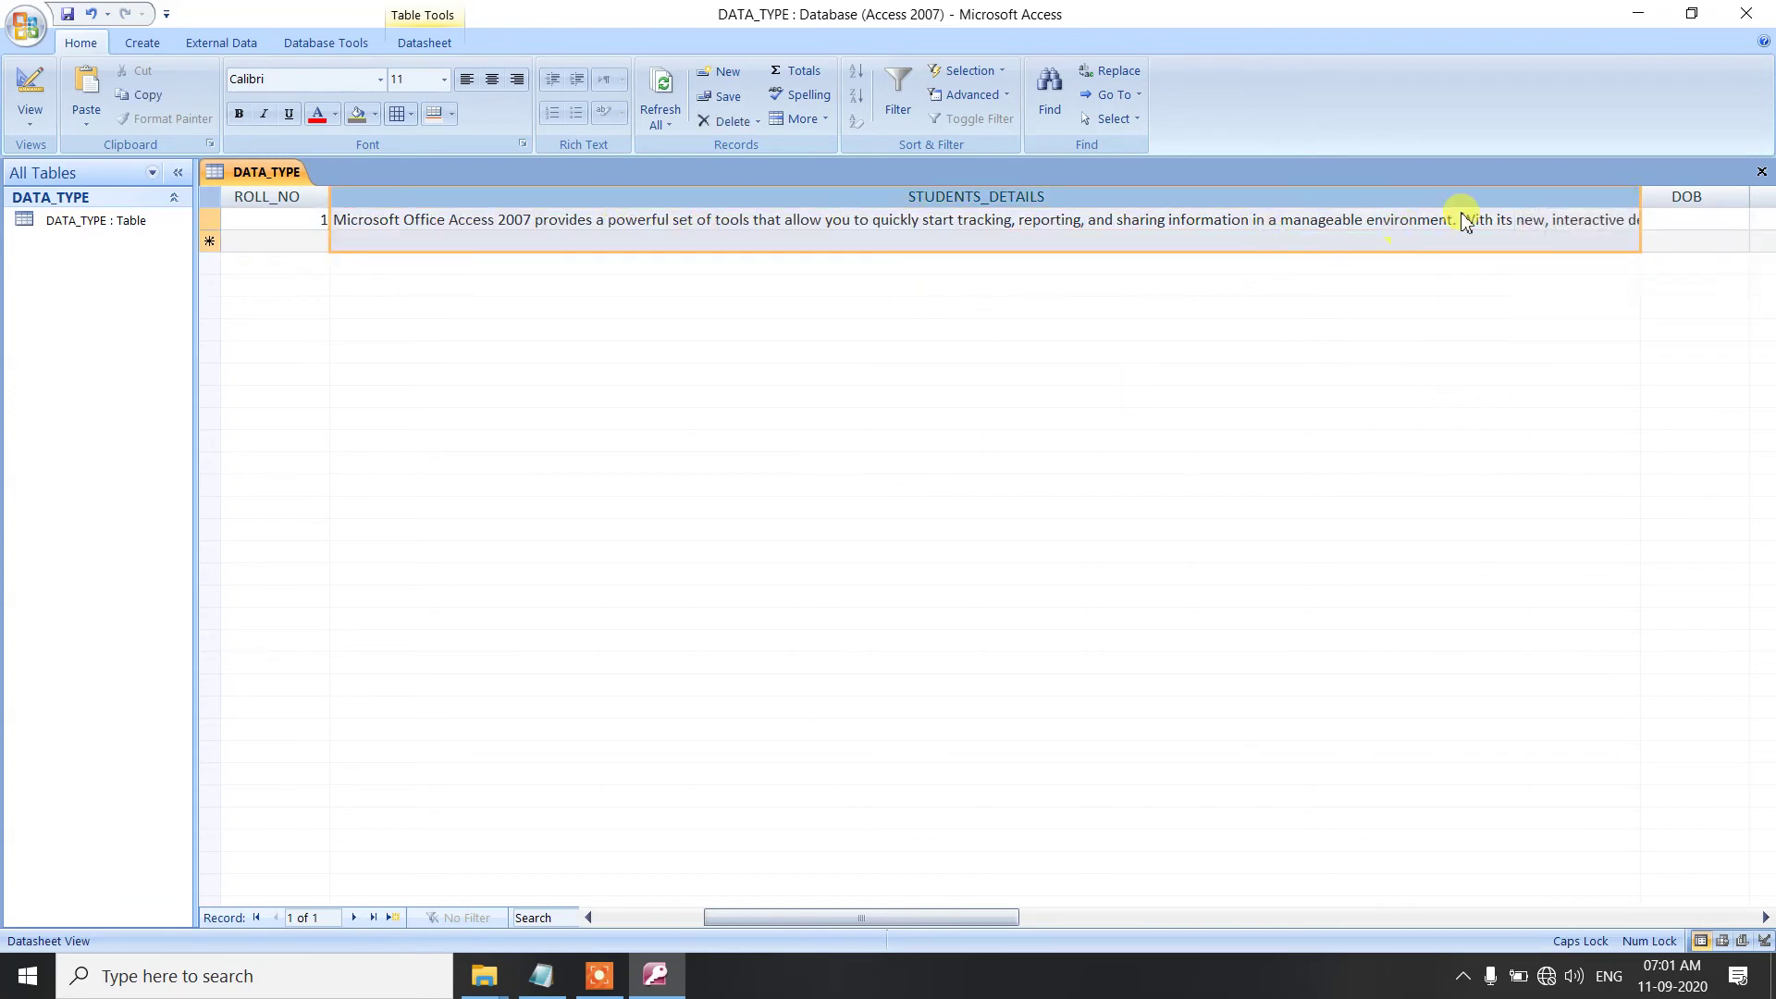
{"action": "left_click", "coordinate": [1601, 216]}
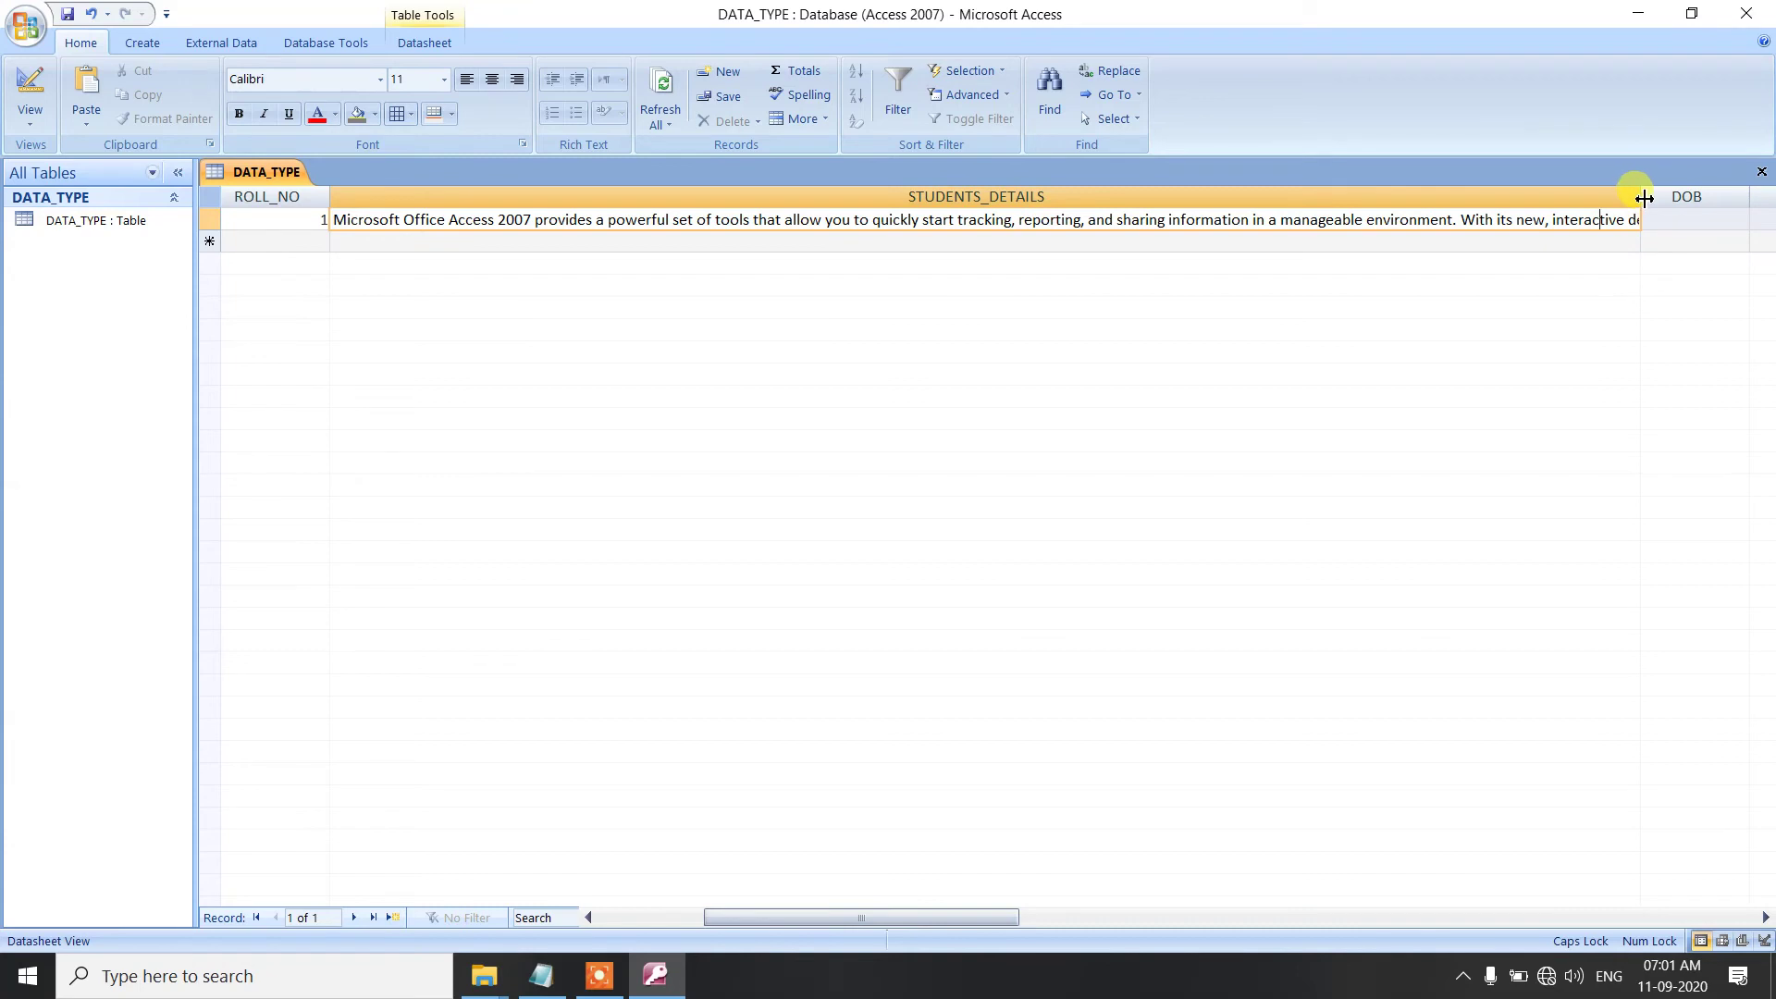
{"action": "left_click", "coordinate": [1633, 197]}
{"action": "key", "text": "Escape"}
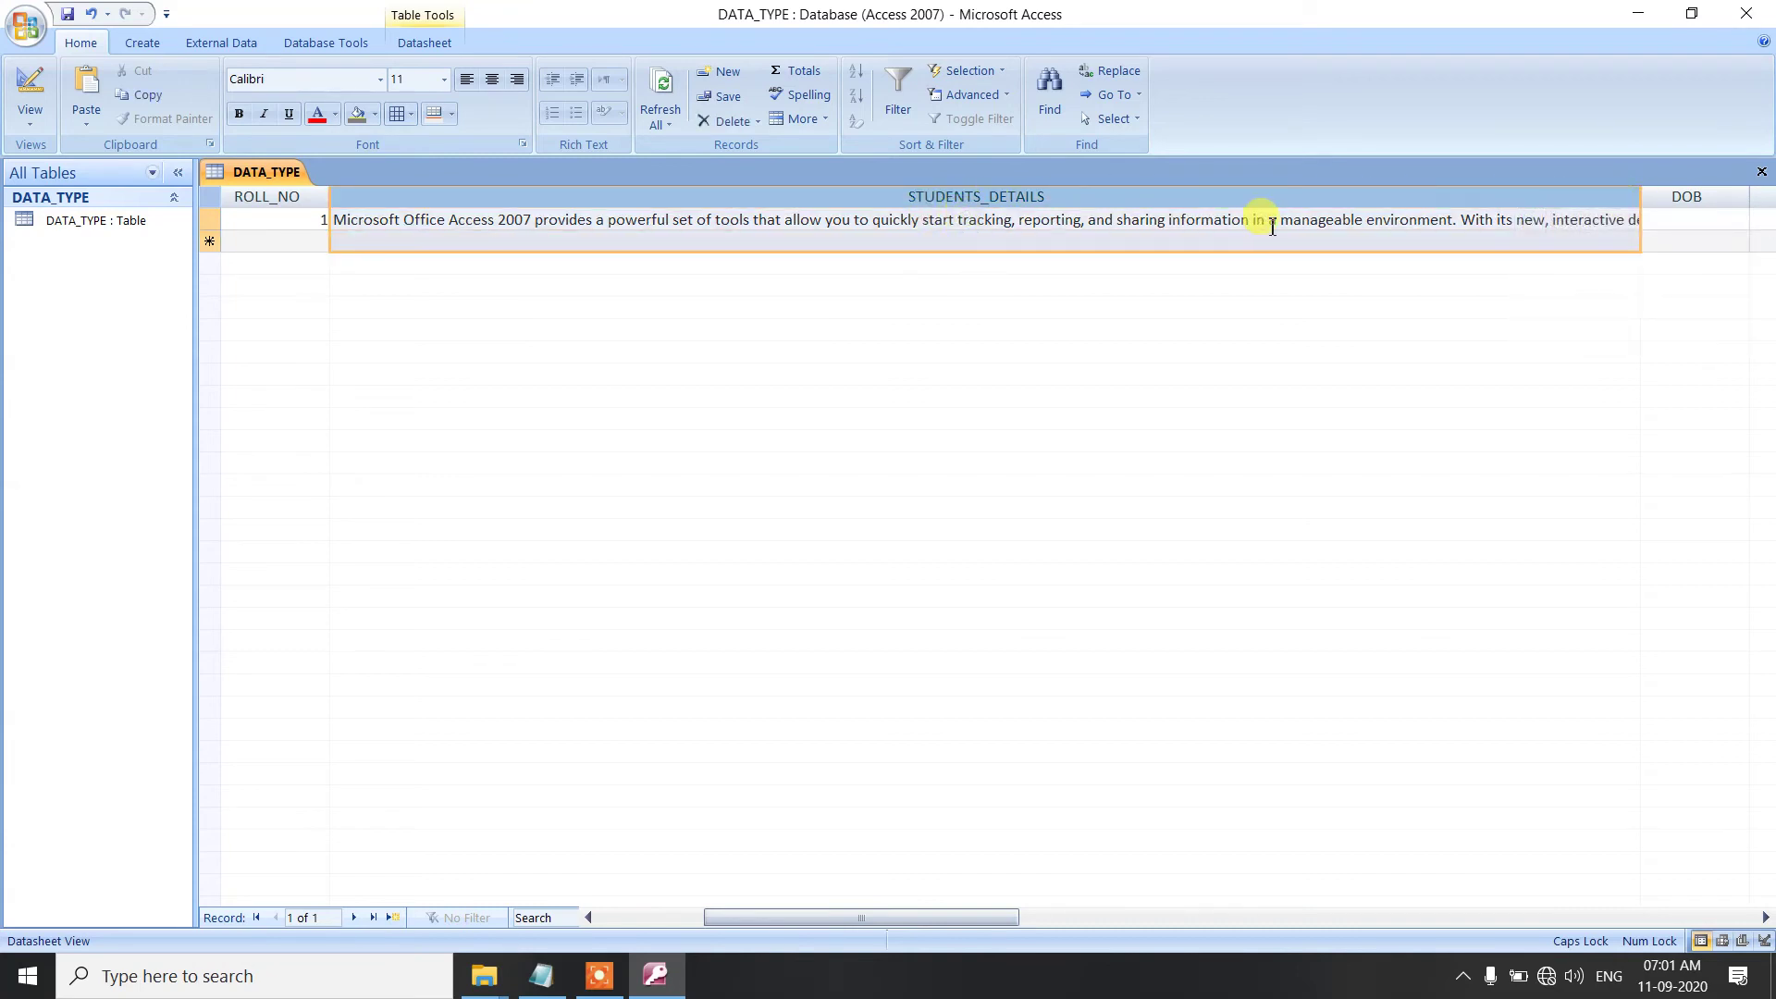
{"action": "left_click", "coordinate": [1272, 227]}
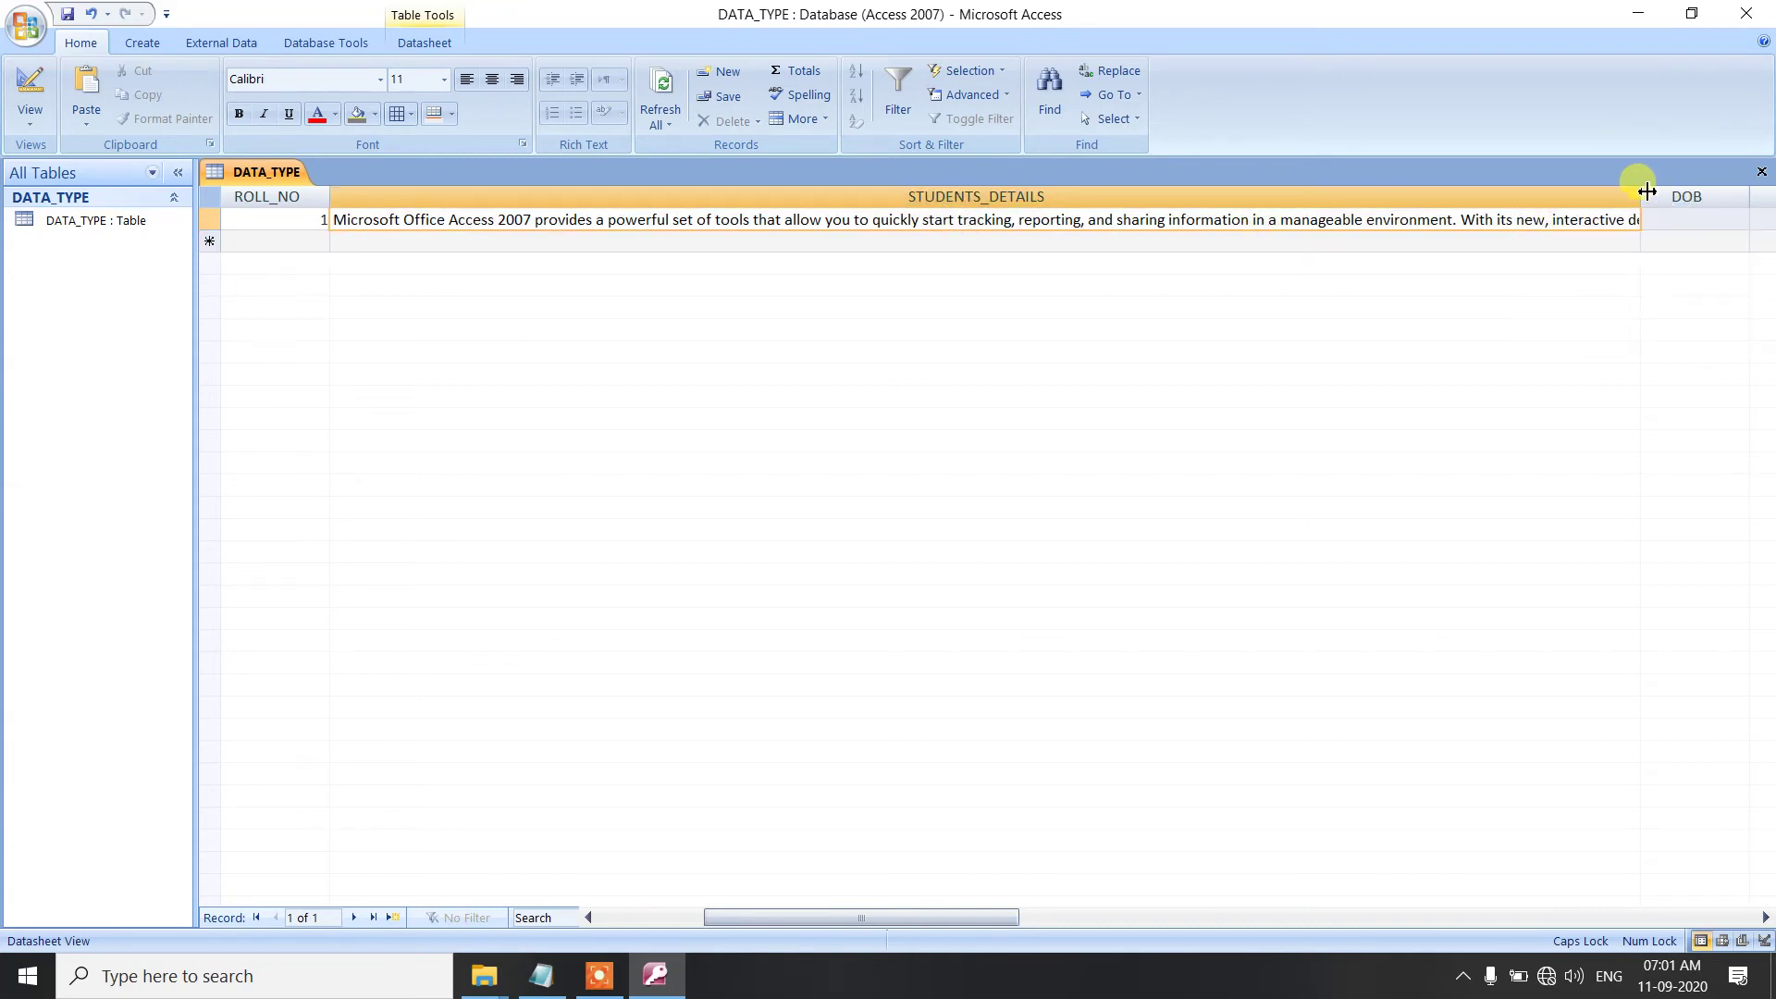
{"action": "left_click_drag", "start_coordinate": [1642, 191], "coordinate": [688, 191]}
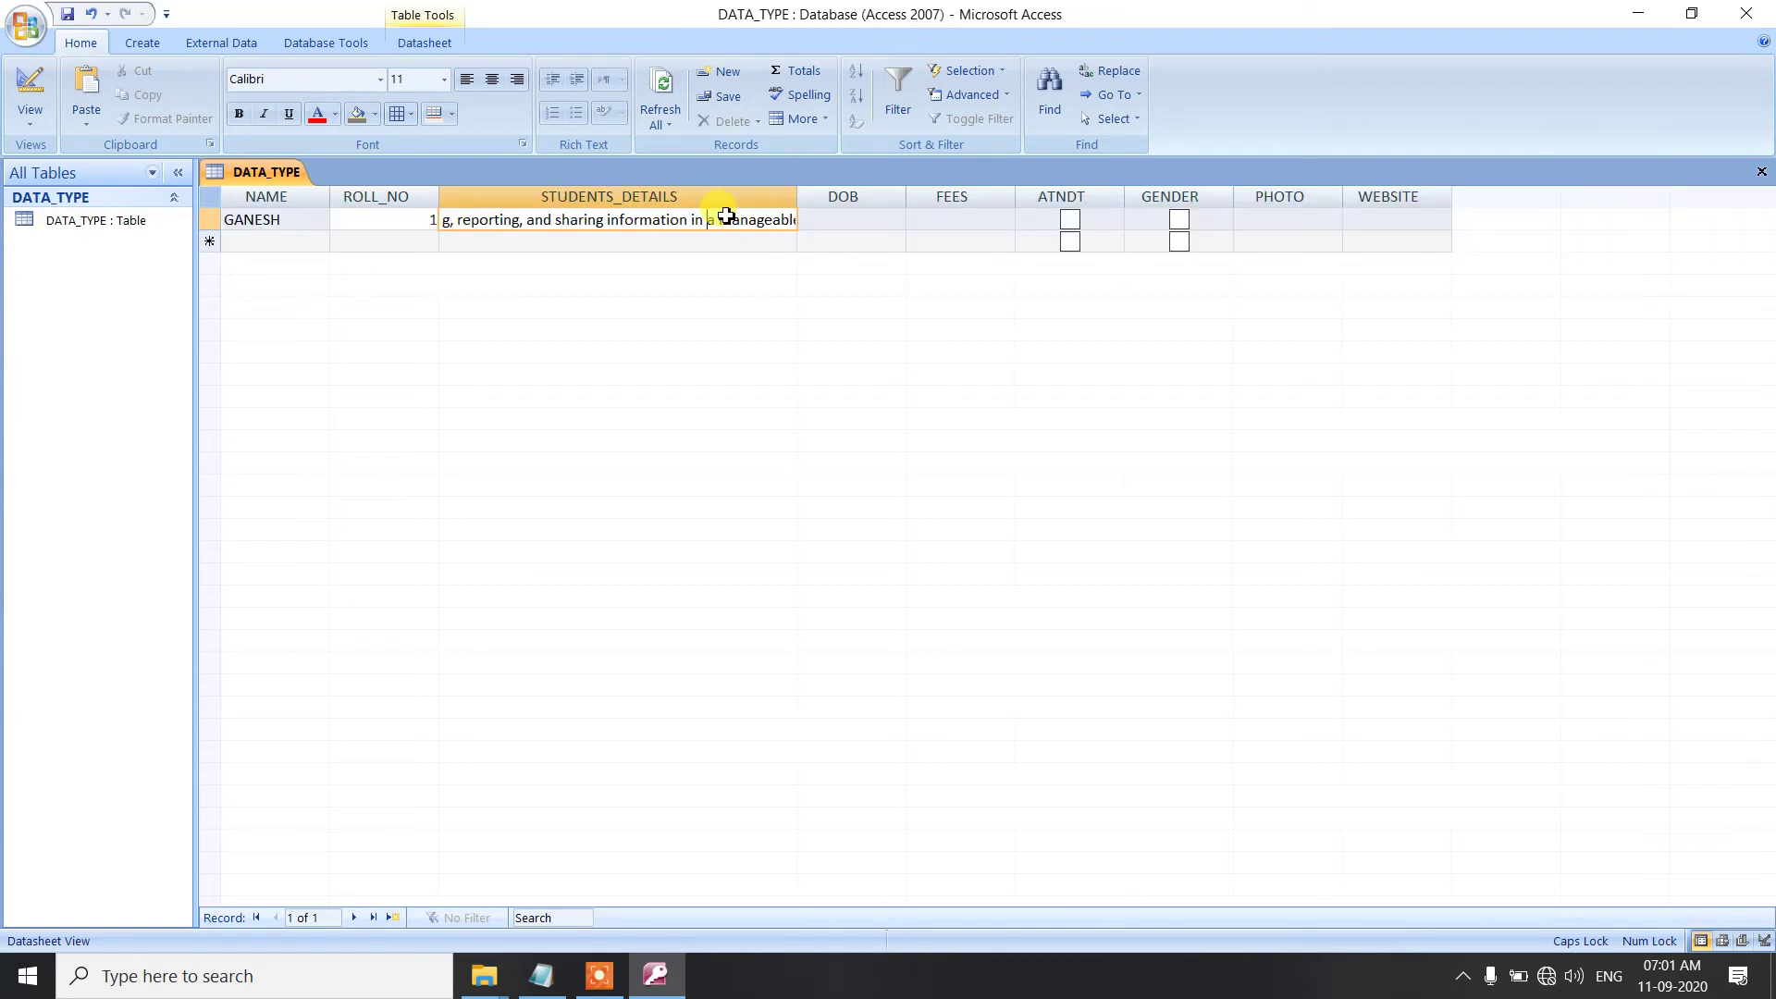
{"action": "left_click", "coordinate": [820, 222]}
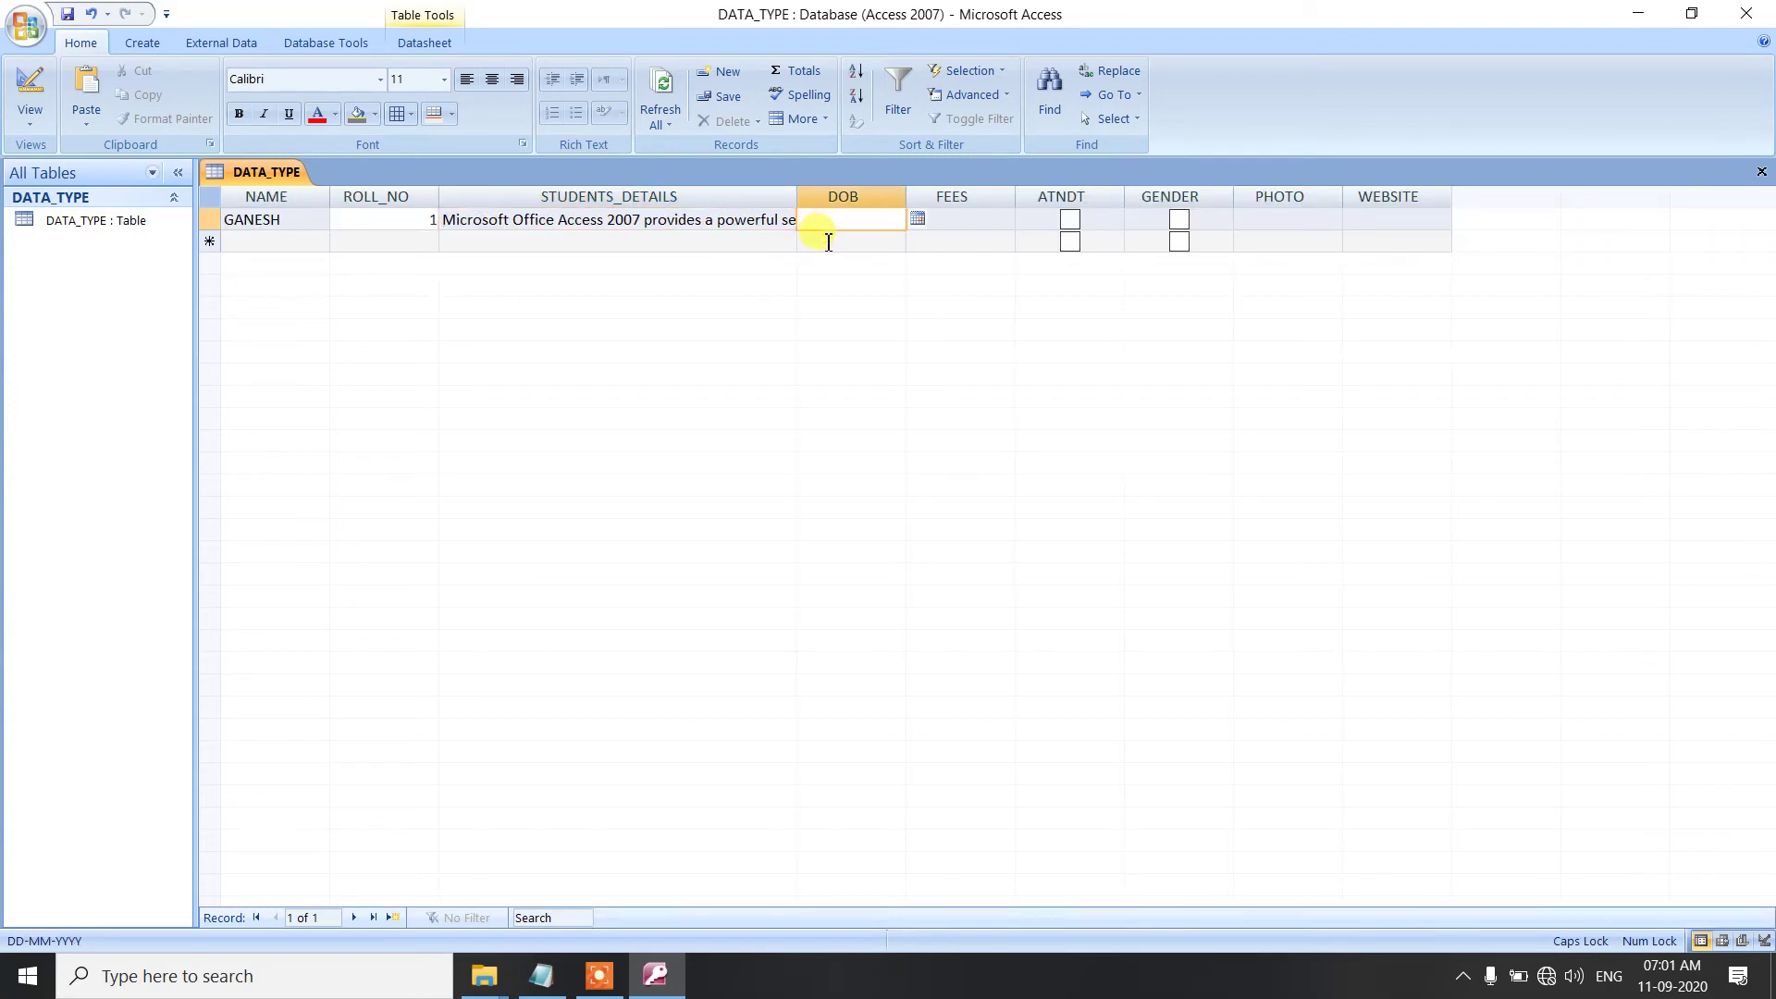
{"action": "left_click", "coordinate": [917, 220]}
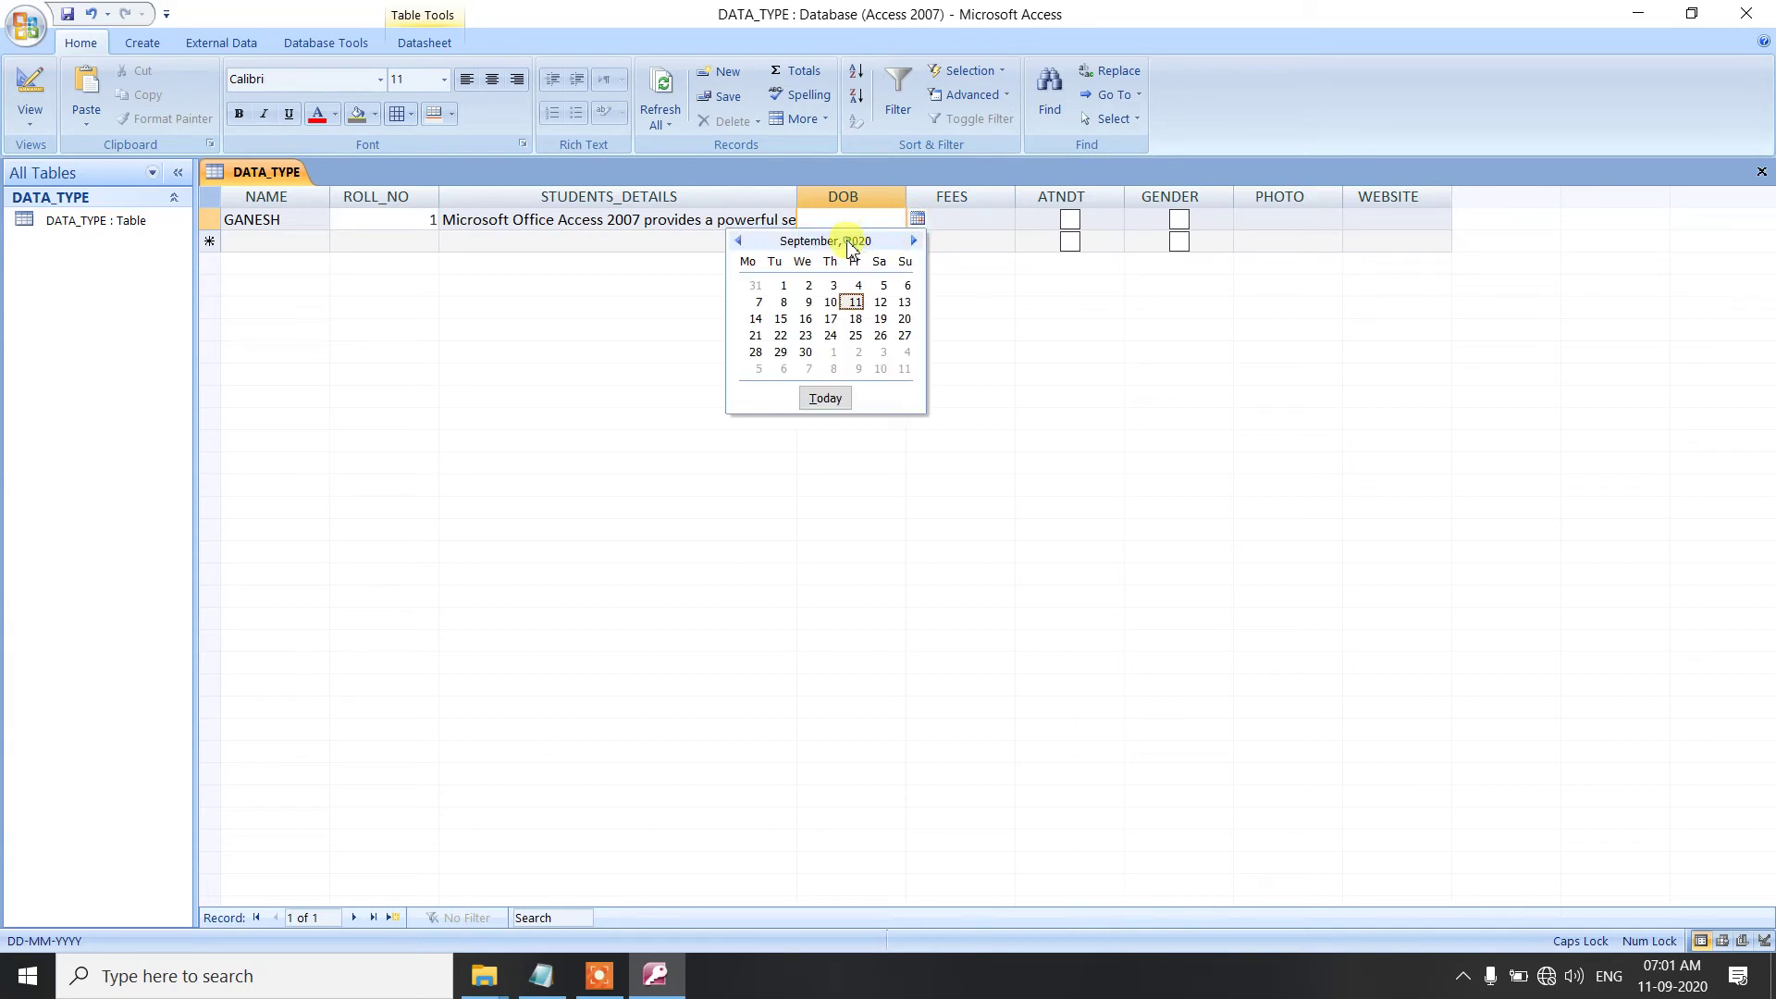
{"action": "left_click", "coordinate": [740, 241]}
{"action": "left_click", "coordinate": [740, 242]}
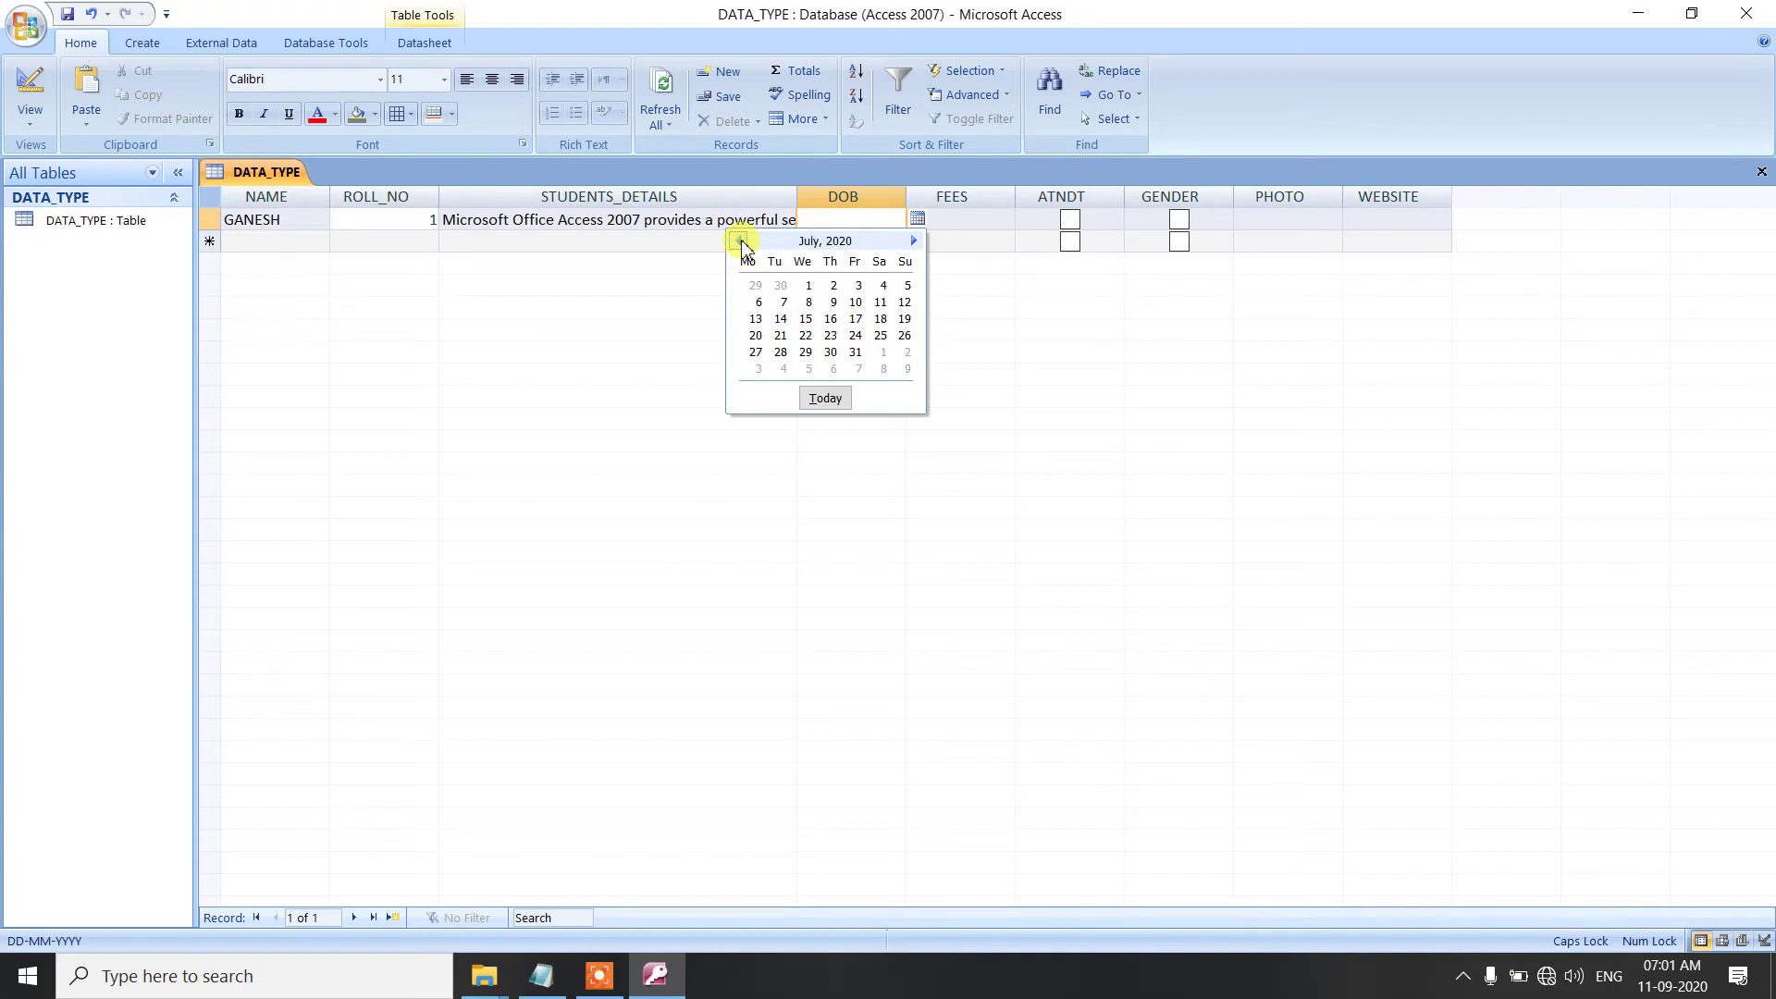
{"action": "left_click", "coordinate": [740, 241]}
{"action": "left_click", "coordinate": [740, 241]}
{"action": "left_click", "coordinate": [740, 242]}
{"action": "left_click", "coordinate": [740, 242]}
{"action": "left_click", "coordinate": [740, 241]}
- Enter the student's date of birth in DOB of the first record and 1,500 in FEES
{"action": "left_click", "coordinate": [874, 219]}
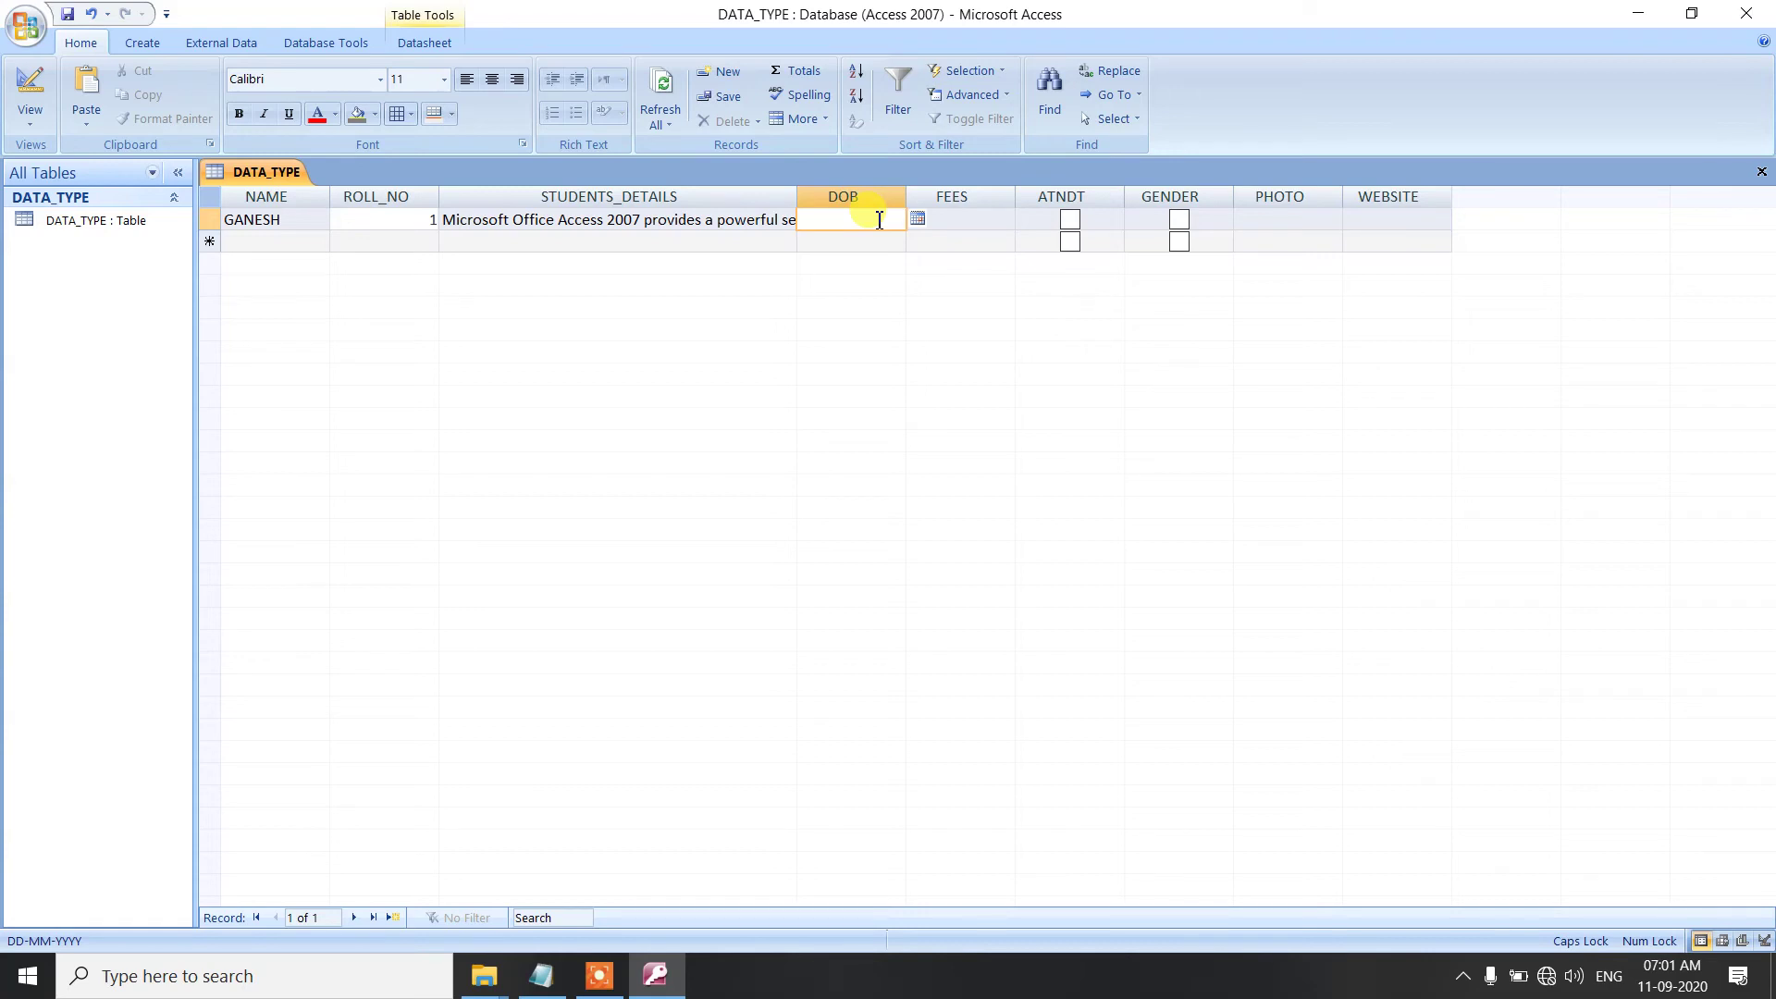
{"action": "type", "text": "17/8/200"}
{"action": "type", "text": "8"}
{"action": "key", "text": "Tab"}
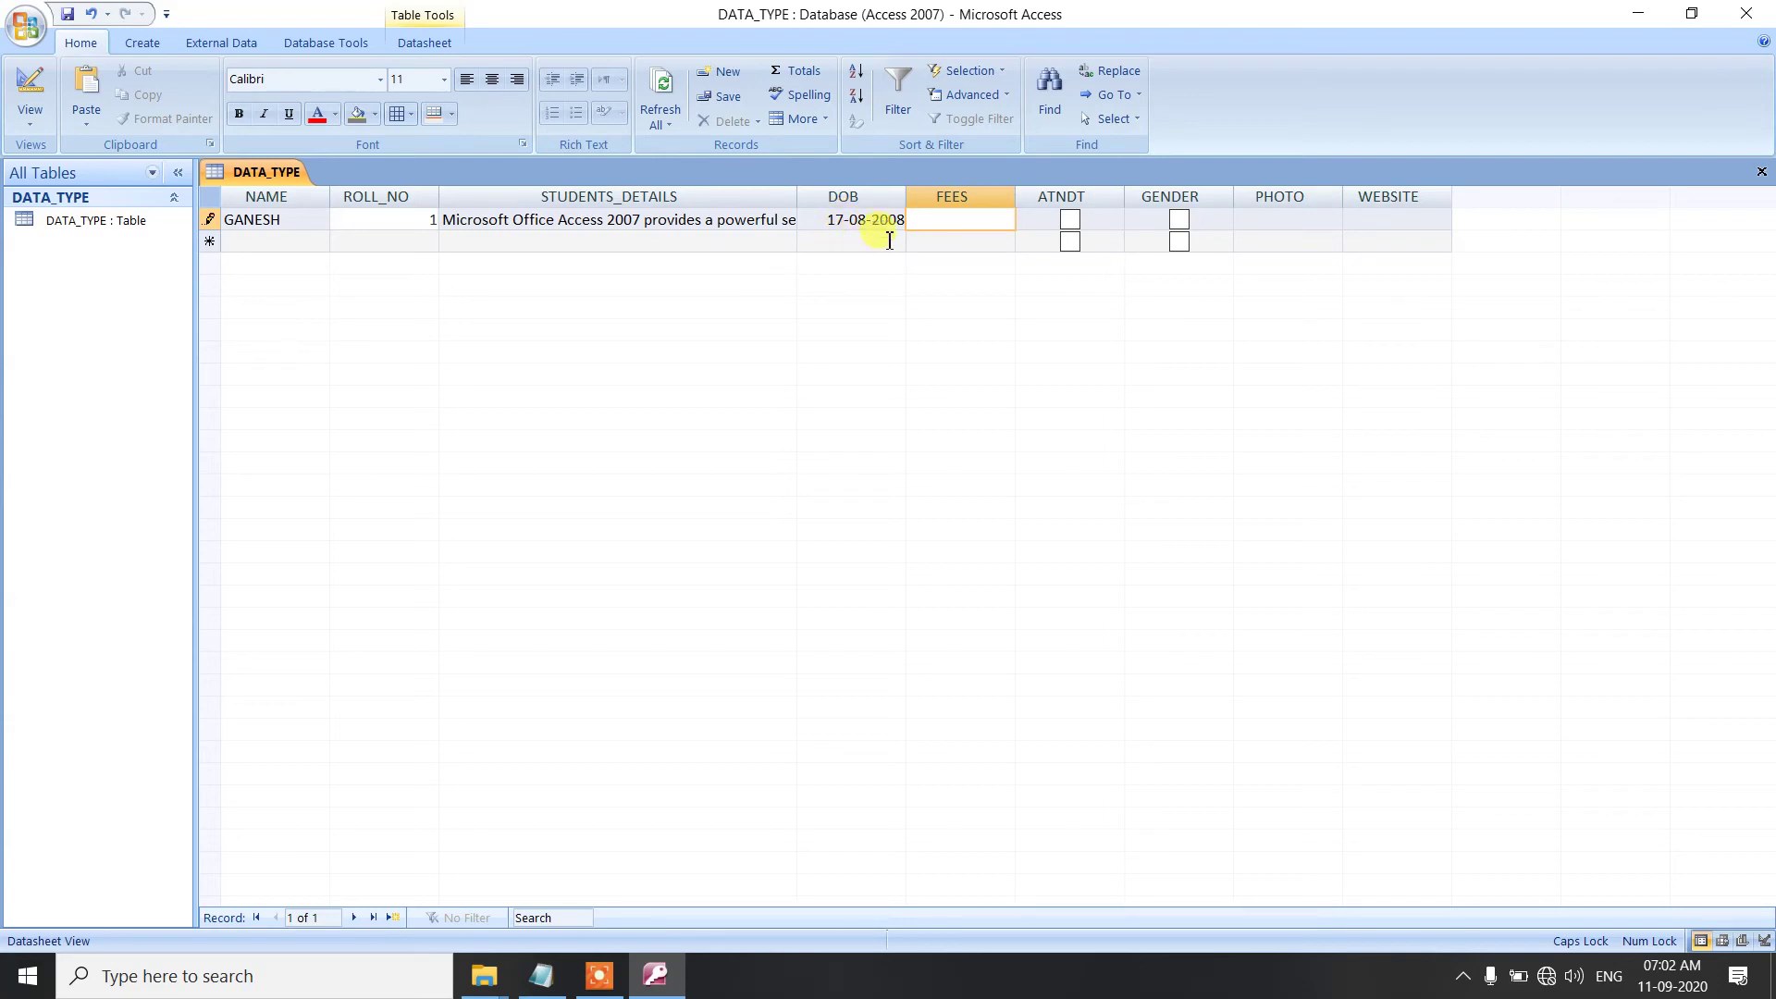
{"action": "type", "text": "1,50"}
{"action": "type", "text": "0"}
{"action": "key", "text": "Tab"}
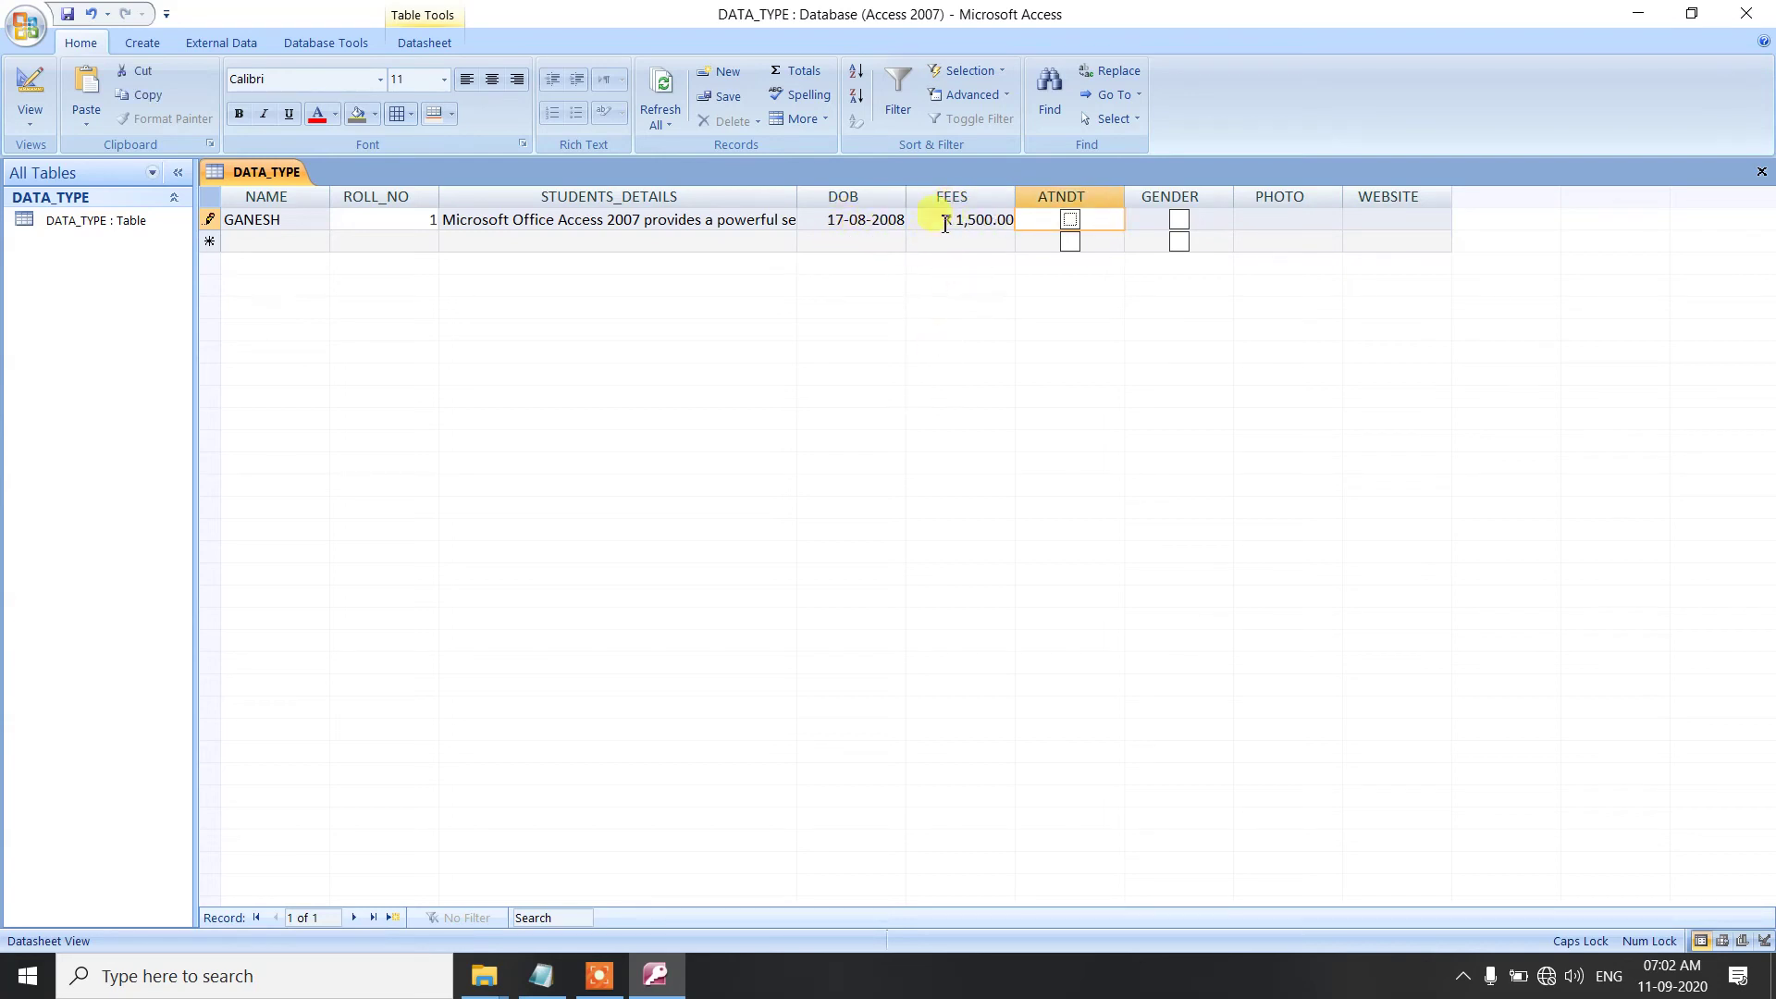
- Tick both the ATNDT and GENDER check boxes of the first record
{"action": "left_click", "coordinate": [1070, 220]}
{"action": "left_click", "coordinate": [1184, 231]}
{"action": "left_click", "coordinate": [1180, 222]}
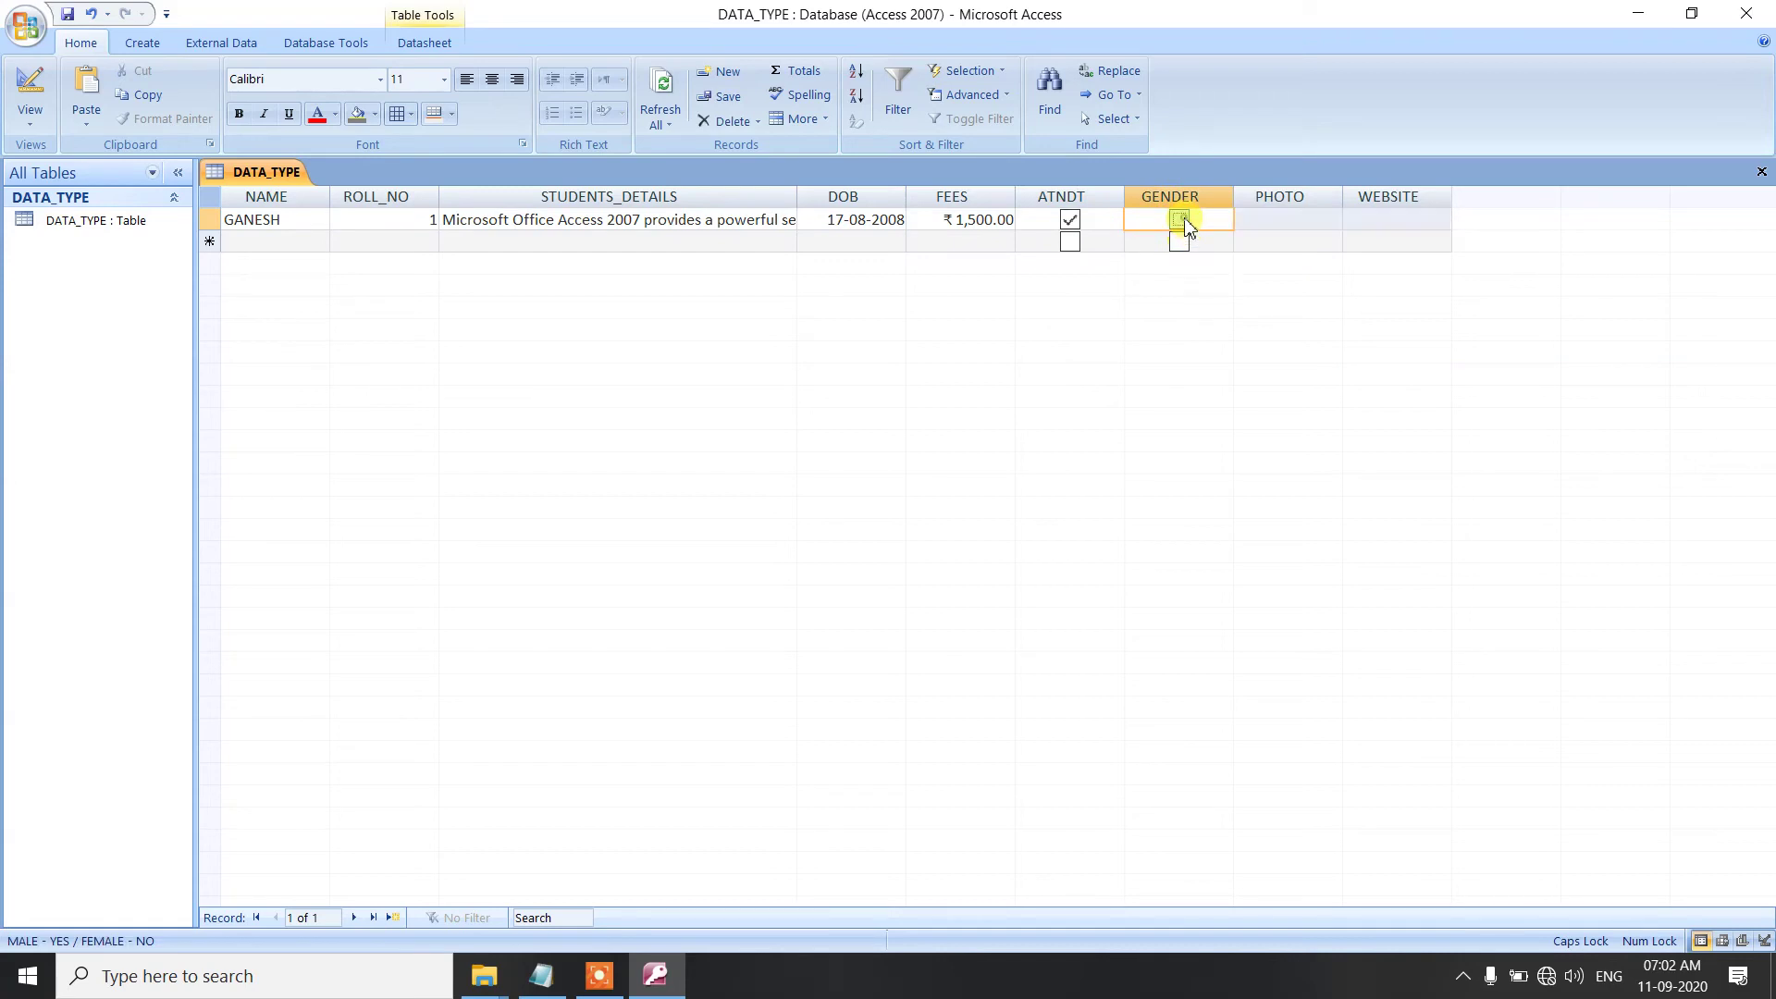
- Enter the student's website address in lowercase in WEBSITE of the first record, and widen that column to fit it
{"action": "left_click", "coordinate": [1369, 219]}
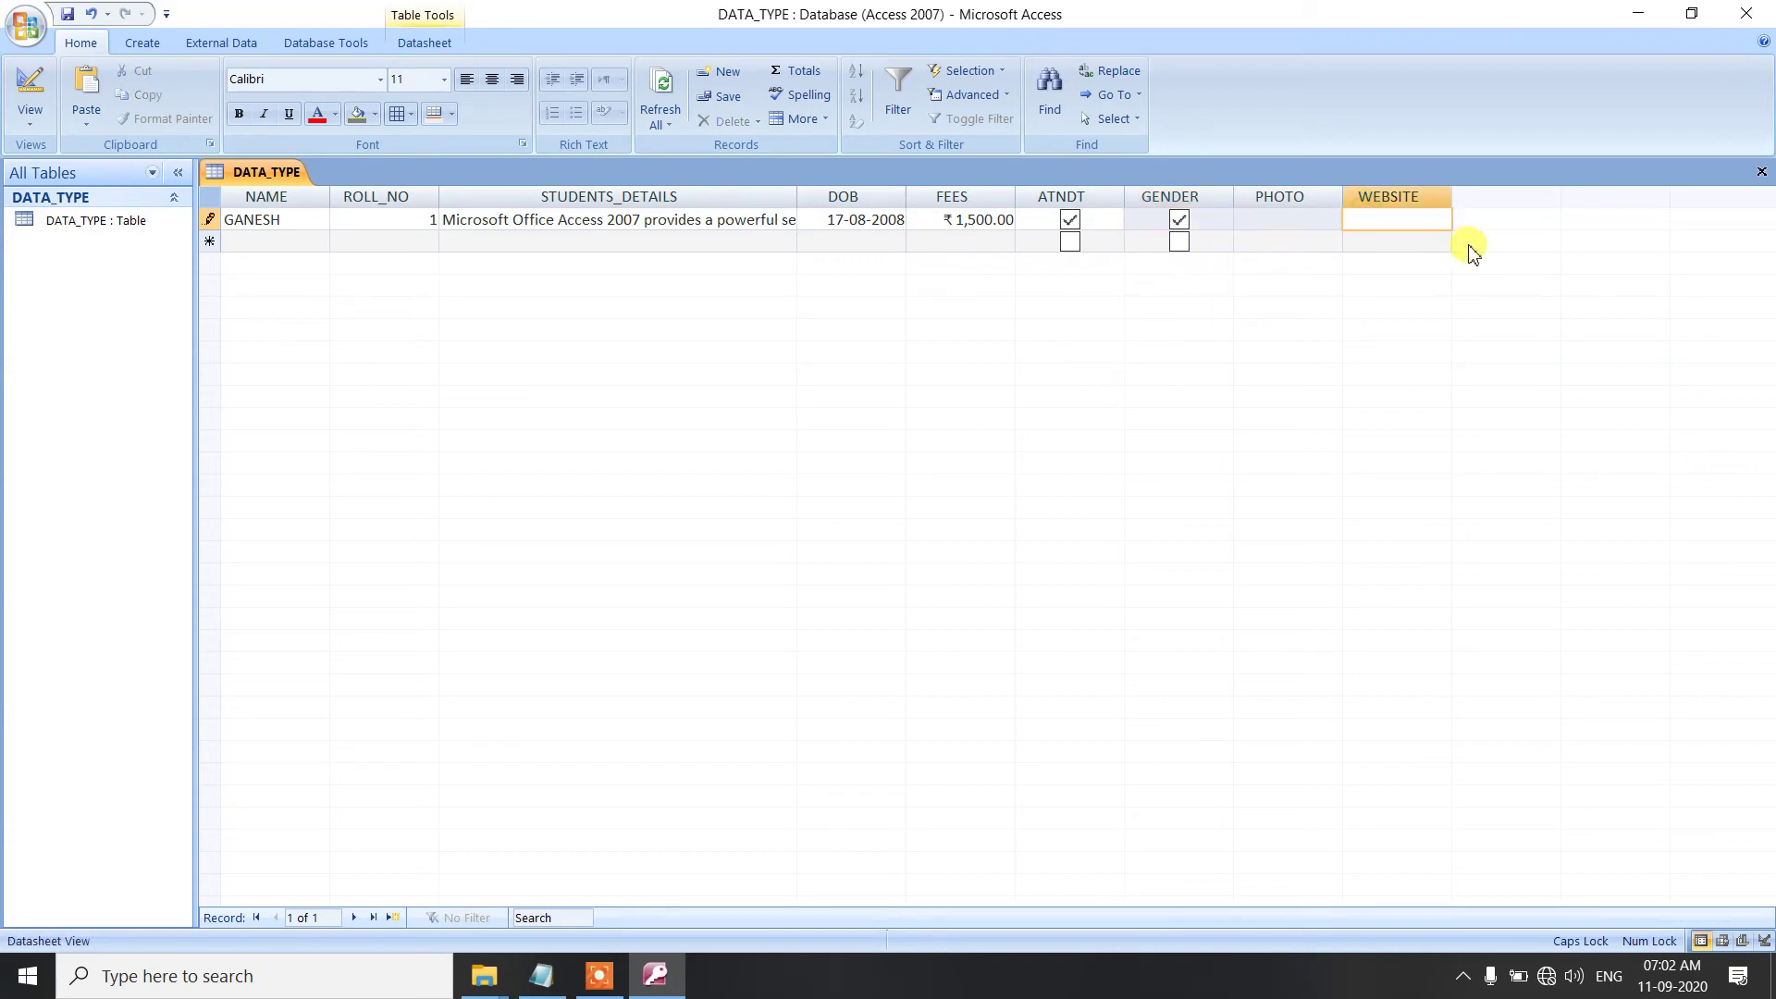
{"action": "type", "text": "ww"}
{"action": "key", "text": "BackSpace"}
{"action": "key", "text": "BackSpace"}
{"action": "key", "text": "Caps_Lock"}
{"action": "type", "text": "www.ganesh.com"}
{"action": "key", "text": "Tab"}
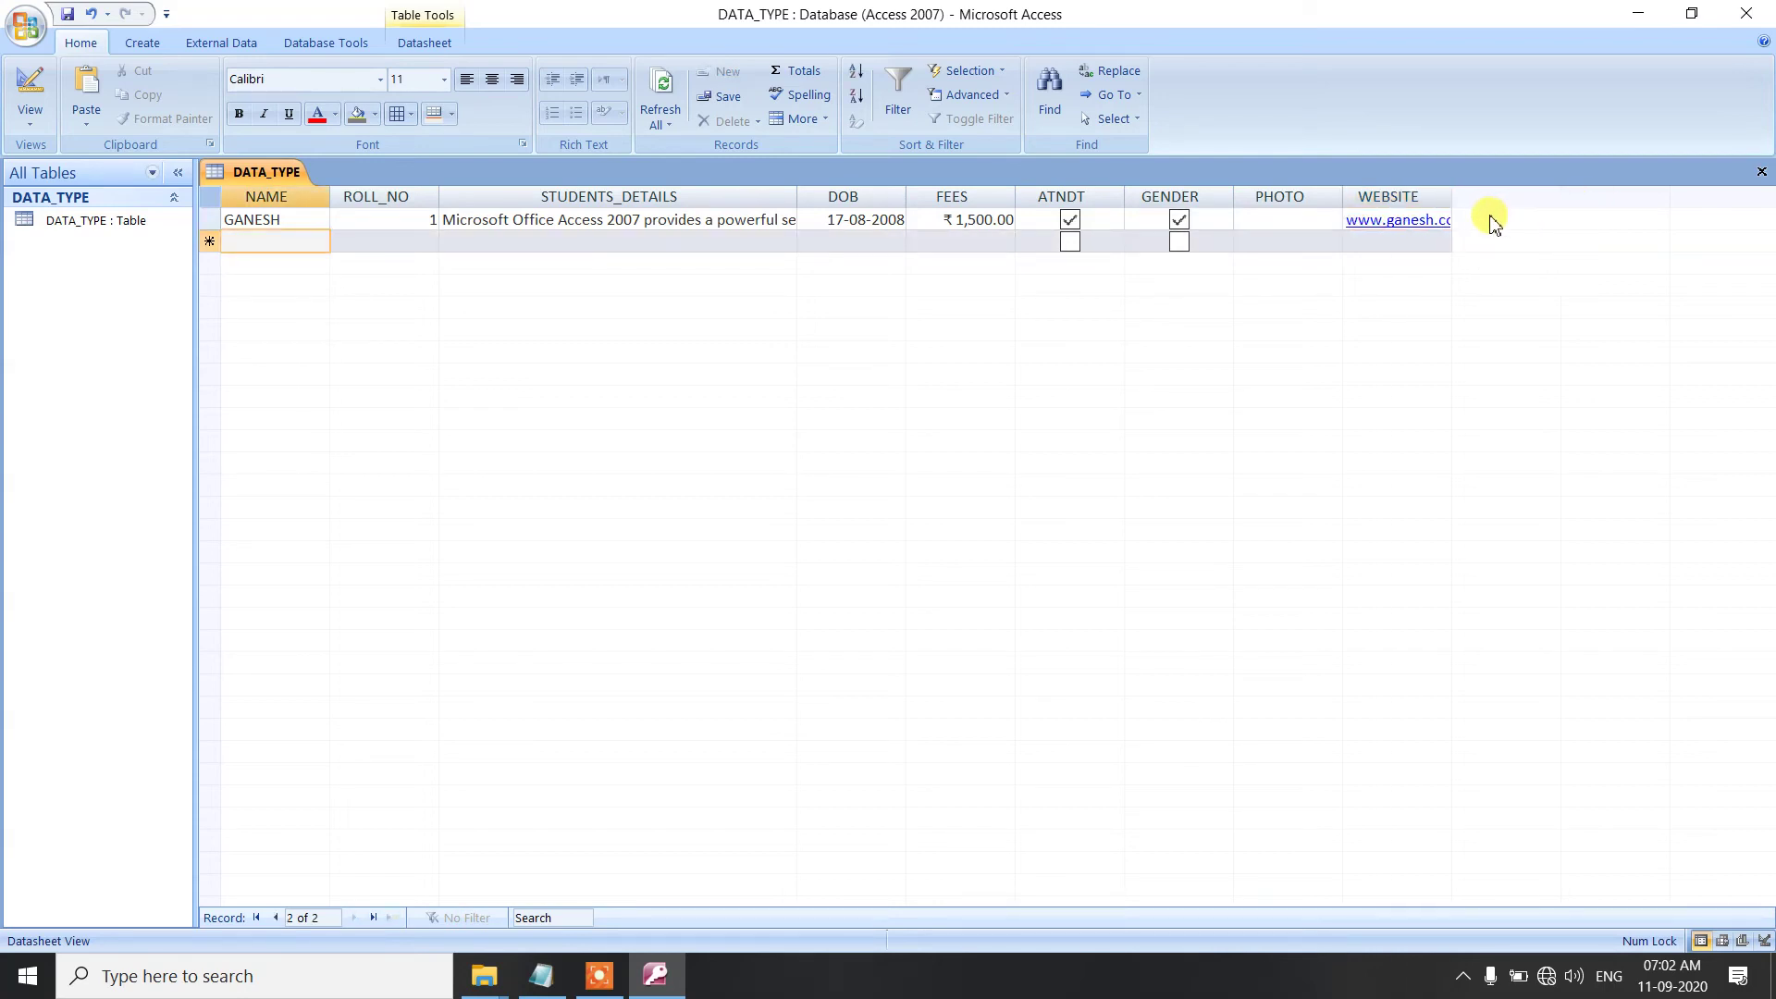
{"action": "left_click_drag", "start_coordinate": [1472, 192], "coordinate": [1581, 189]}
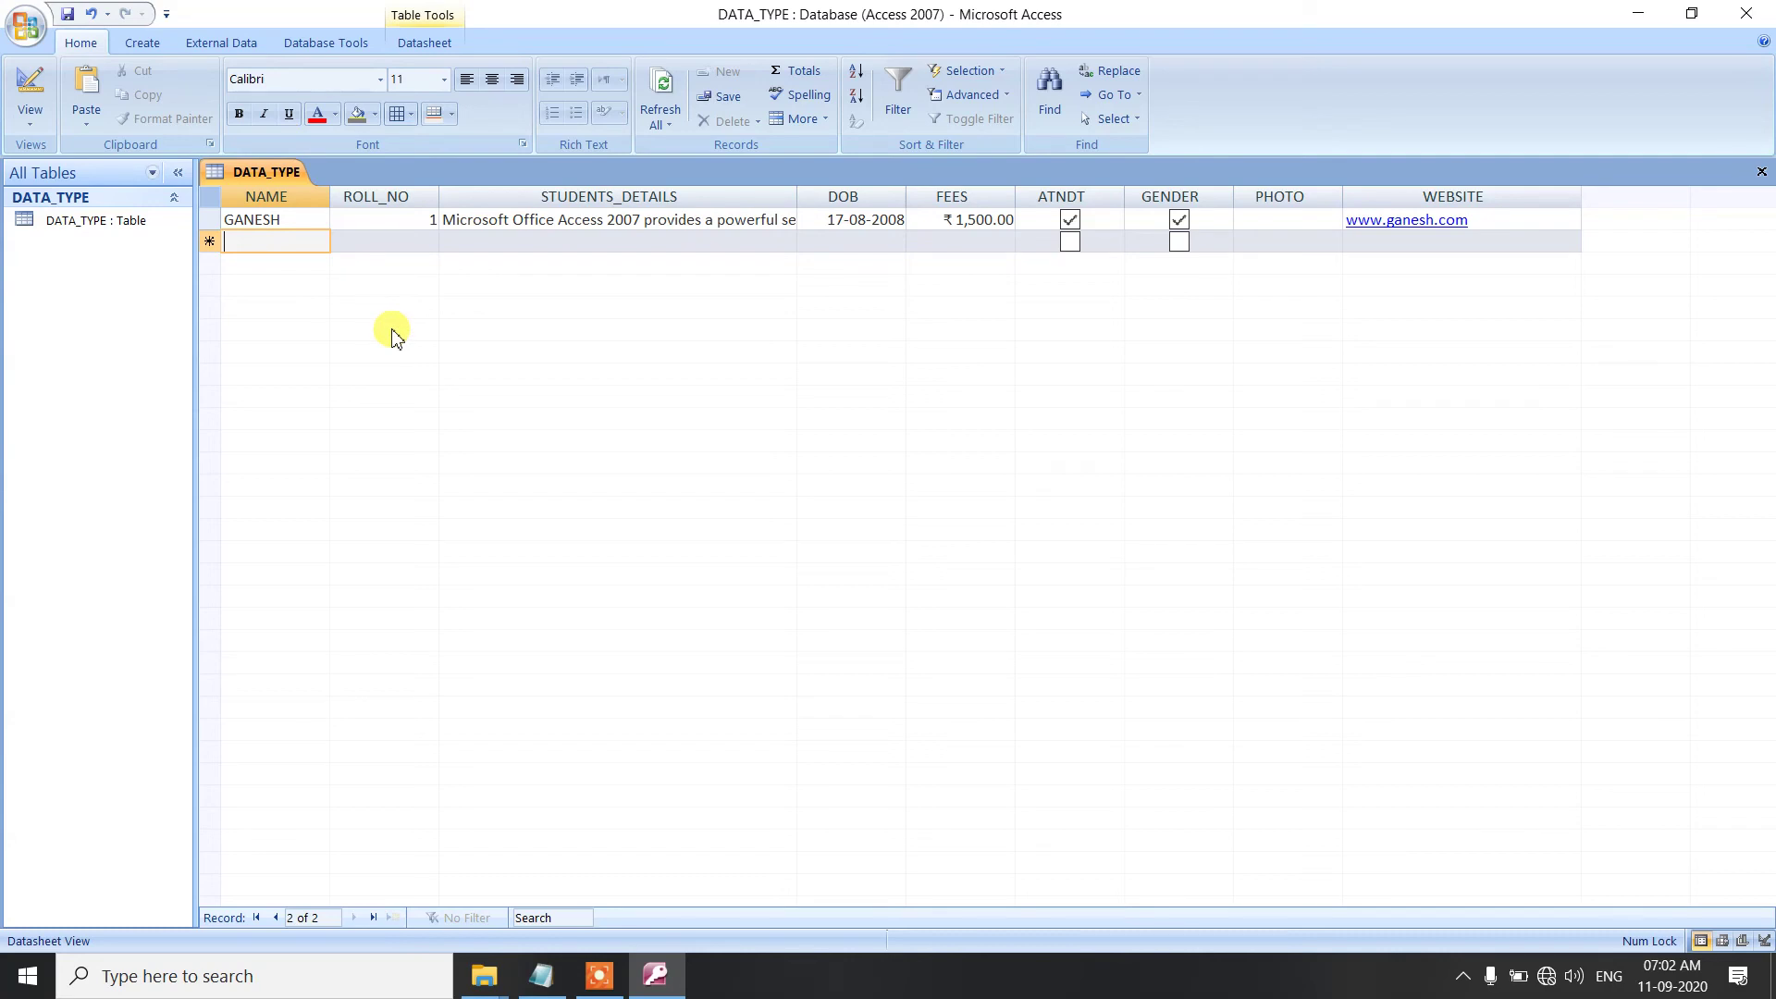
- Start a second record by entering the student's name in capital letters in the NAME field
{"action": "type", "text": "vishn"}
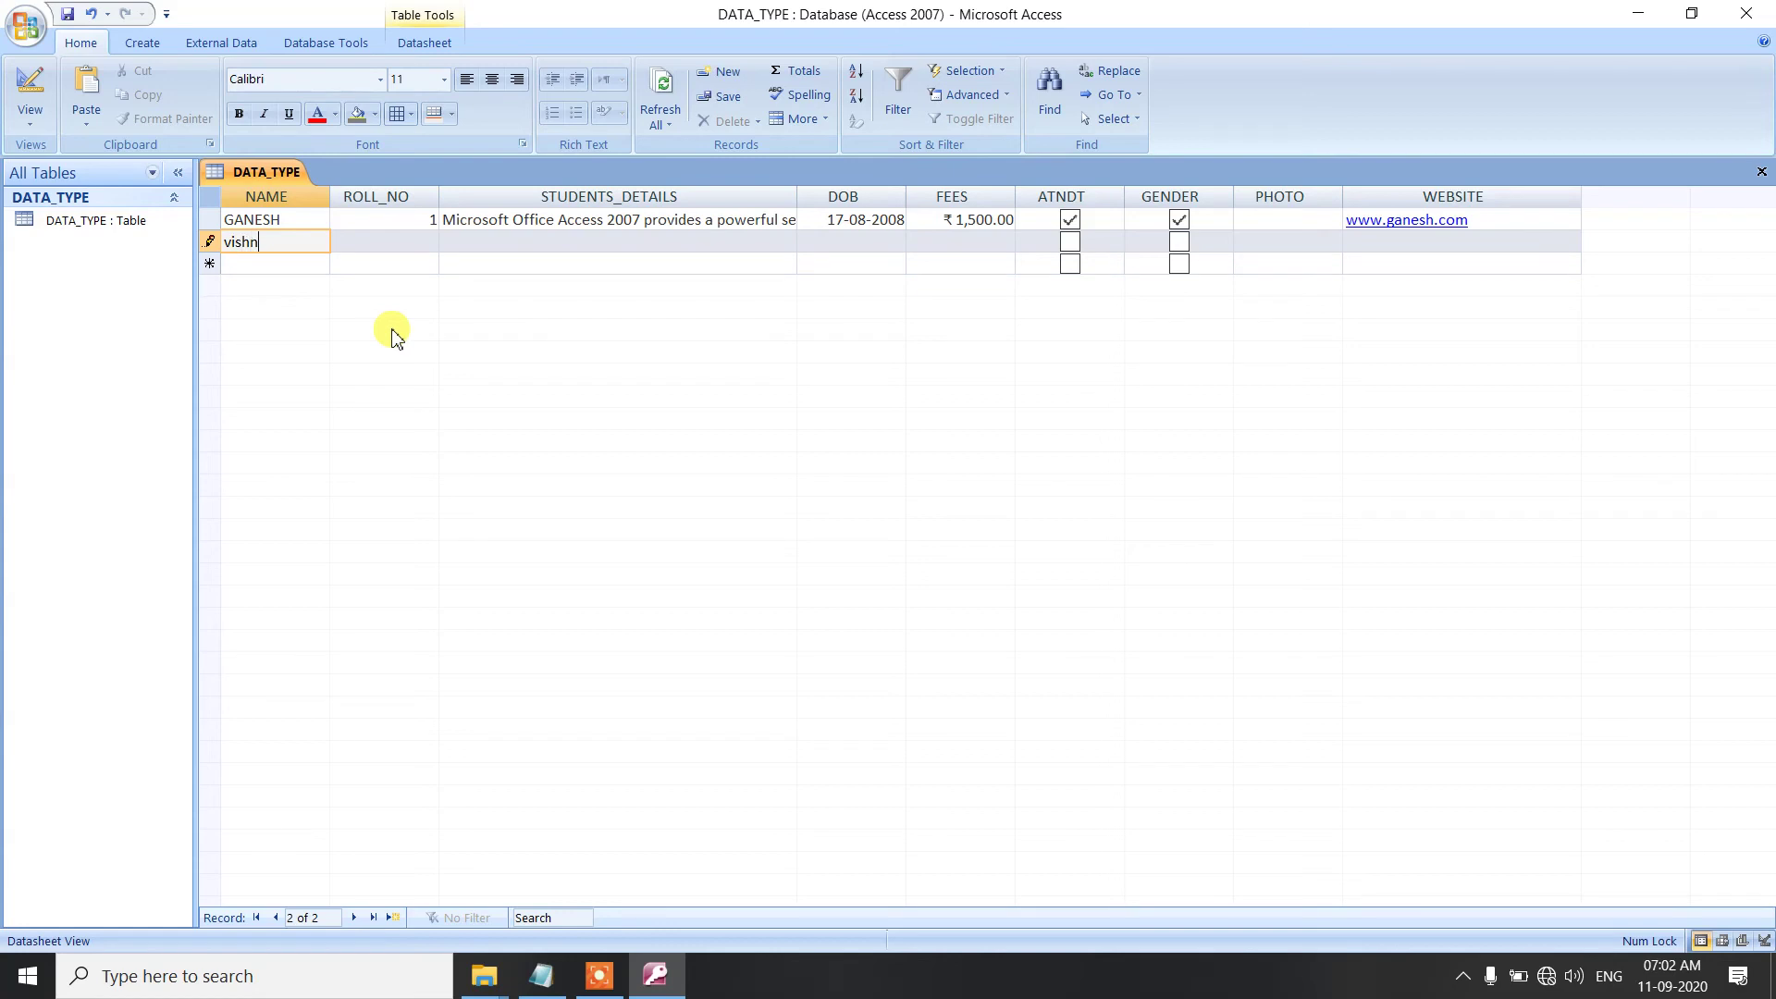
{"action": "type", "text": "u"}
{"action": "key", "text": "BackSpace"}
{"action": "key", "text": "BackSpace"}
{"action": "key", "text": "BackSpace"}
{"action": "key", "text": "BackSpace"}
{"action": "key", "text": "BackSpace"}
{"action": "key", "text": "BackSpace"}
{"action": "key", "text": "Caps_Lock"}
{"action": "type", "text": "VISHNU"}
{"action": "key", "text": "Tab"}
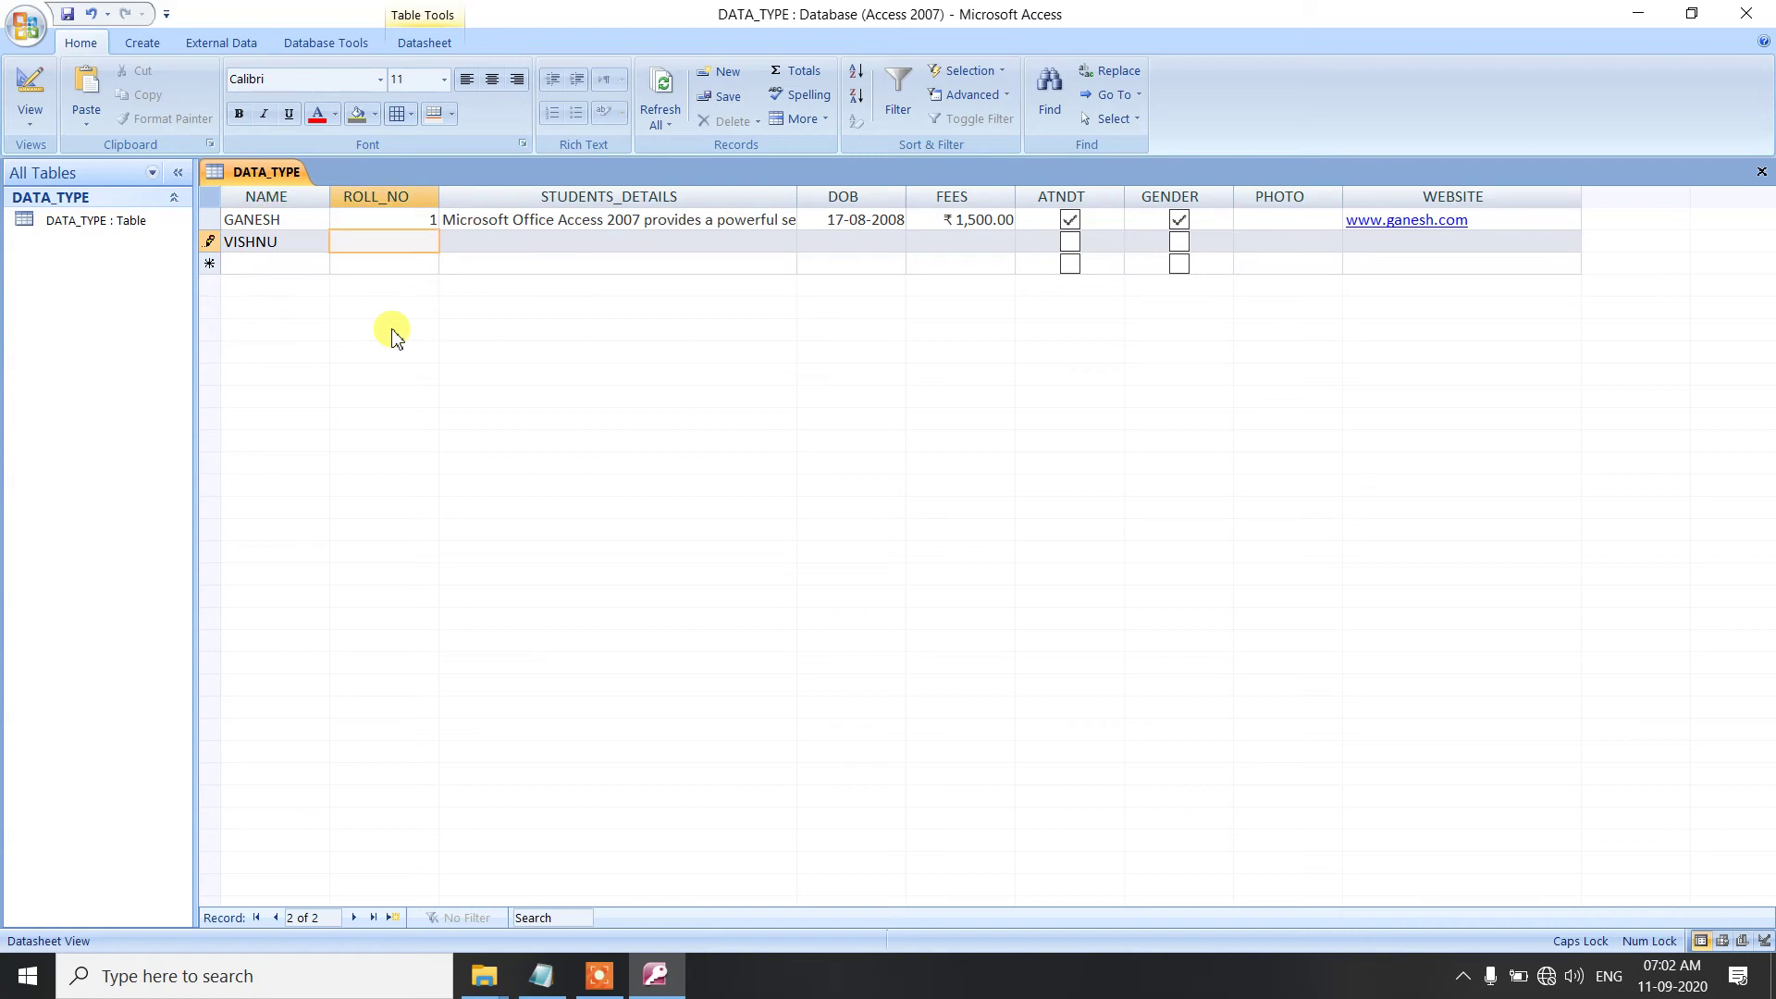
- Set the second record's ROLL_NO to 2 and paste the copied help paragraph into its STUDENTS_DETAILS
{"action": "type", "text": "2"}
{"action": "key", "text": "Tab"}
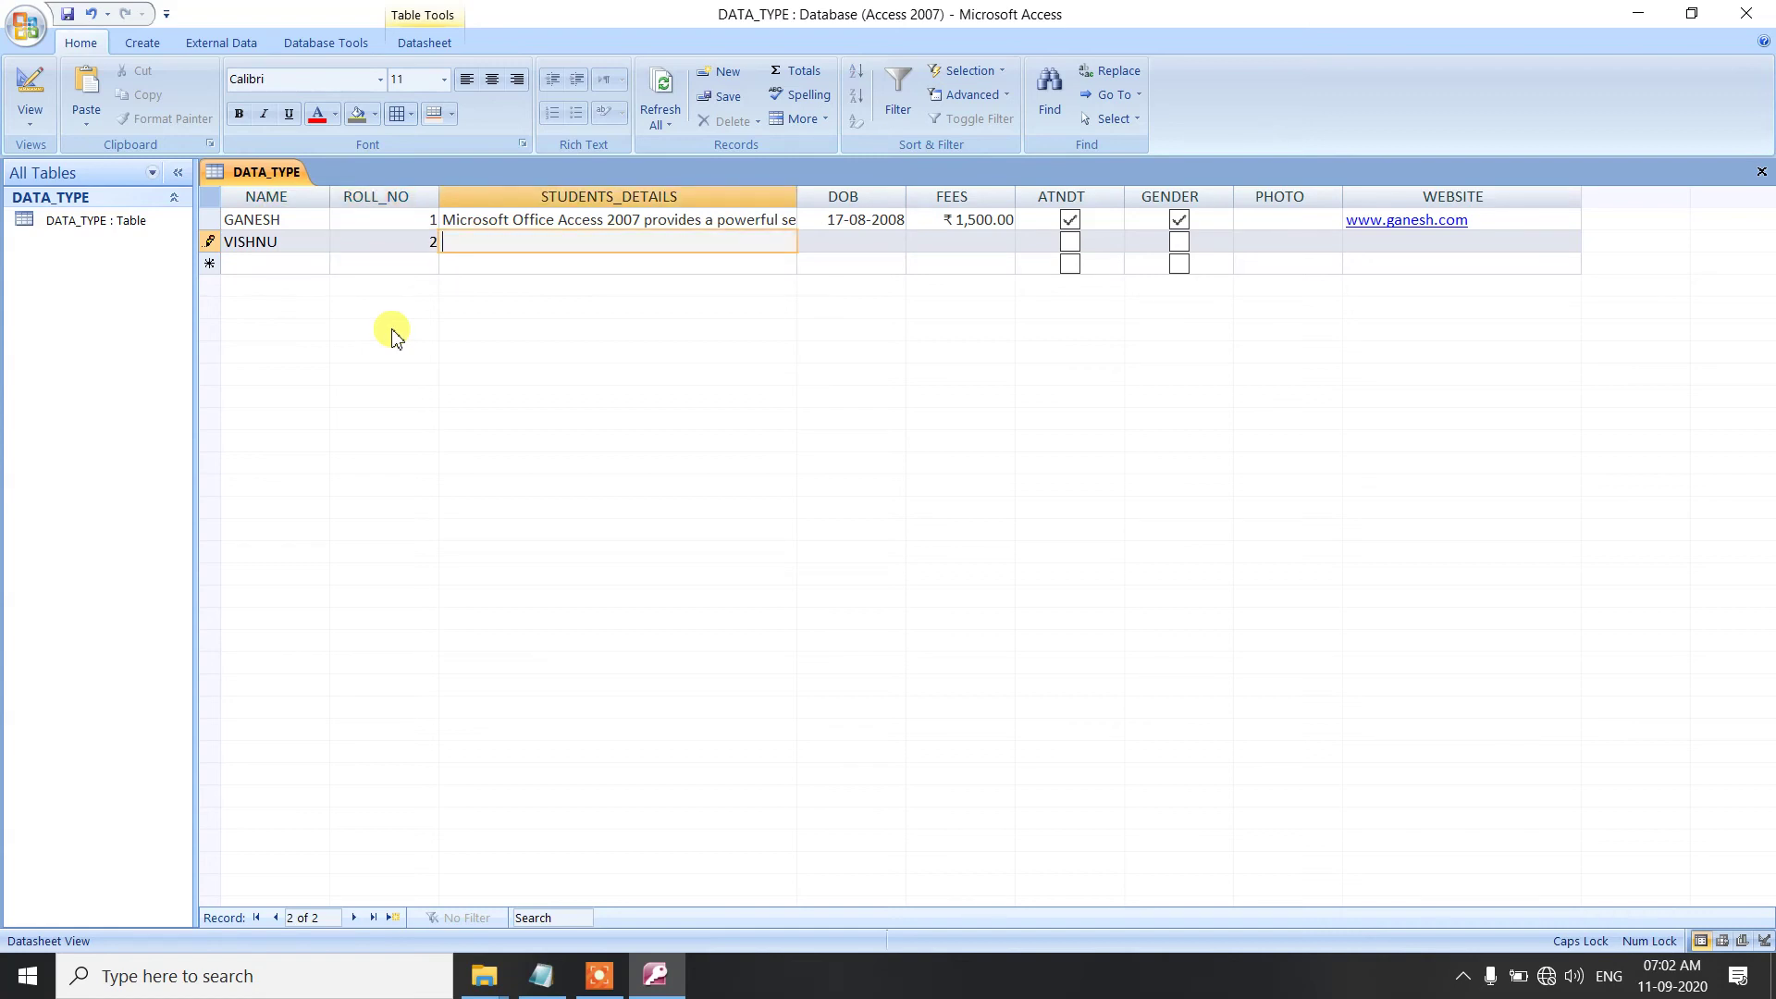
{"action": "key", "text": "ctrl+v"}
{"action": "key", "text": "Tab"}
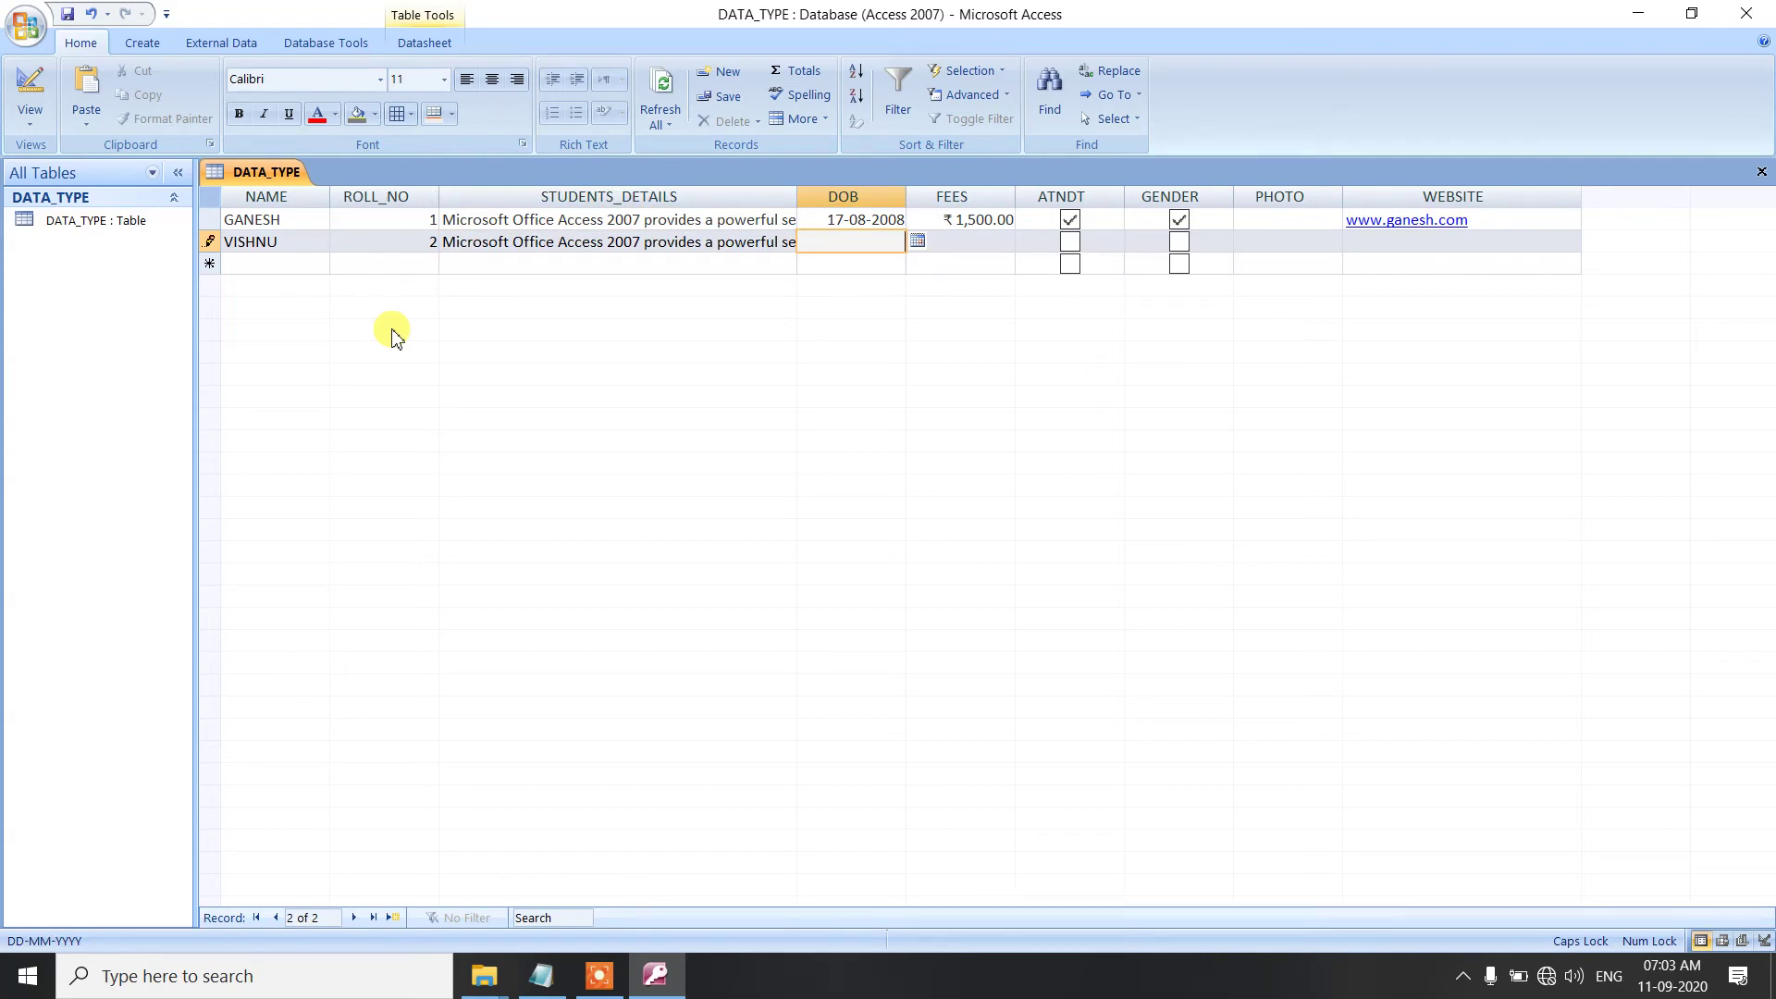
- Choose the student's date of birth for the second record's DOB from the date picker
{"action": "type", "text": "21/6/2008"}
{"action": "key", "text": "Escape"}
{"action": "left_click", "coordinate": [918, 240]}
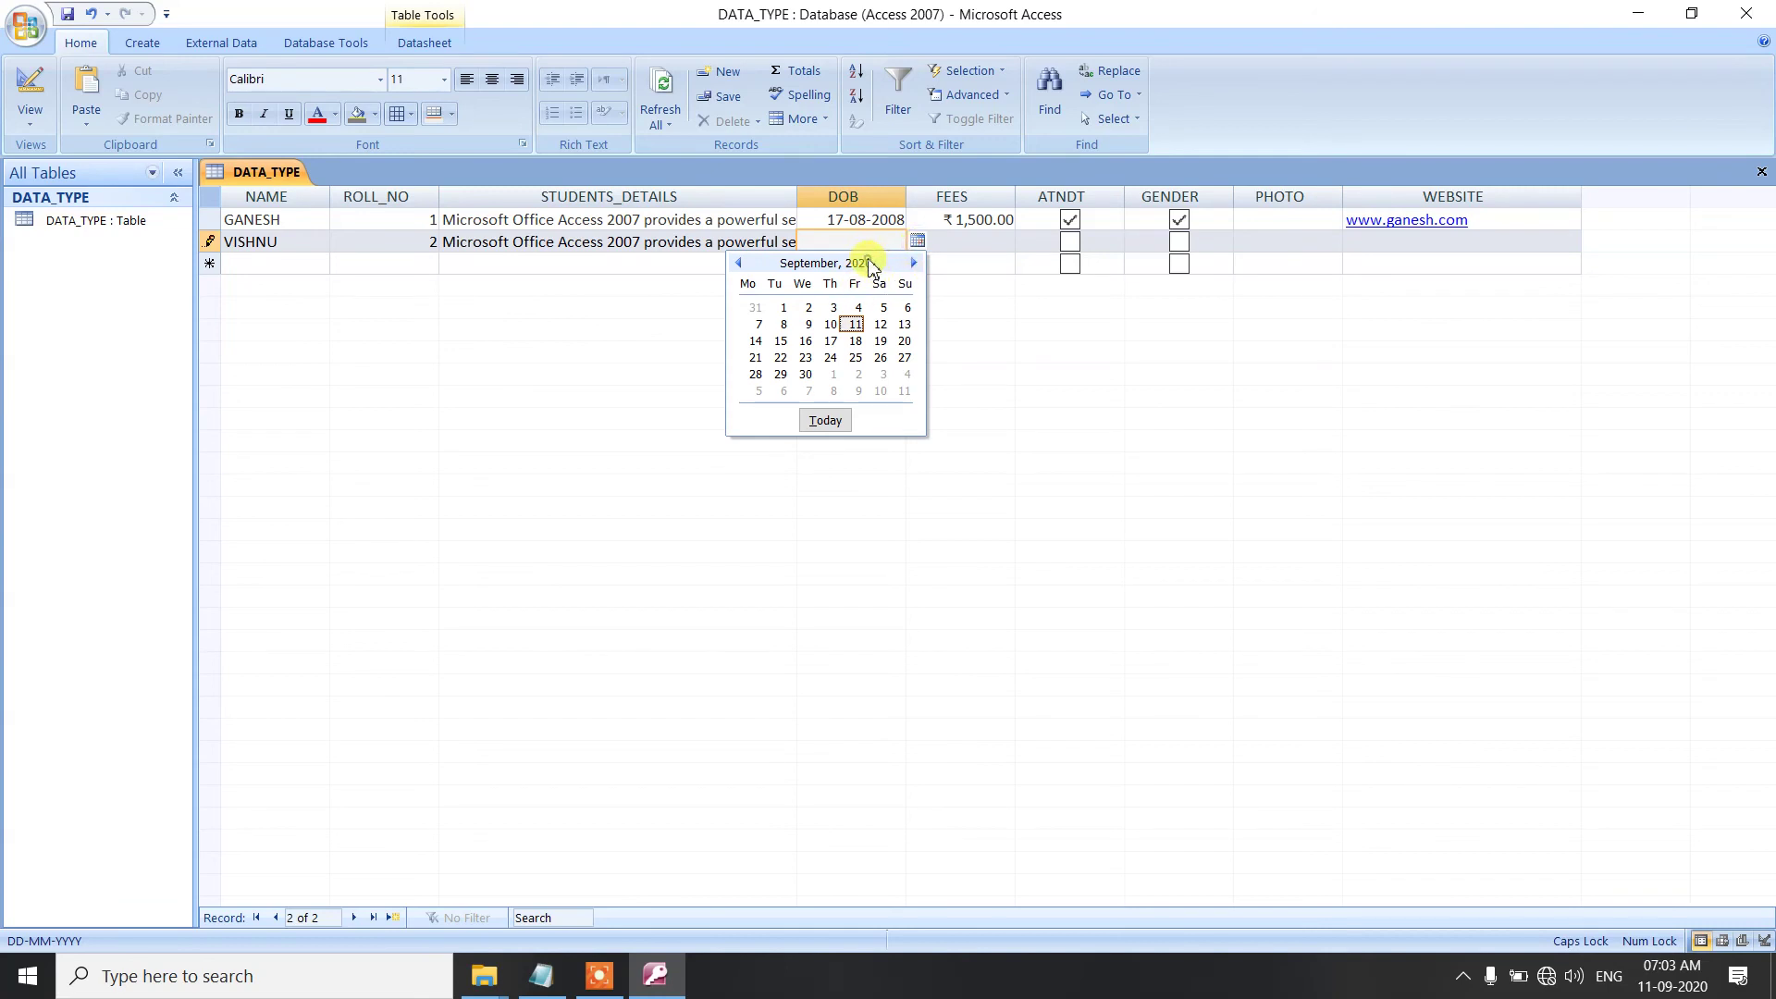
{"action": "left_click", "coordinate": [739, 264]}
{"action": "left_click", "coordinate": [739, 264]}
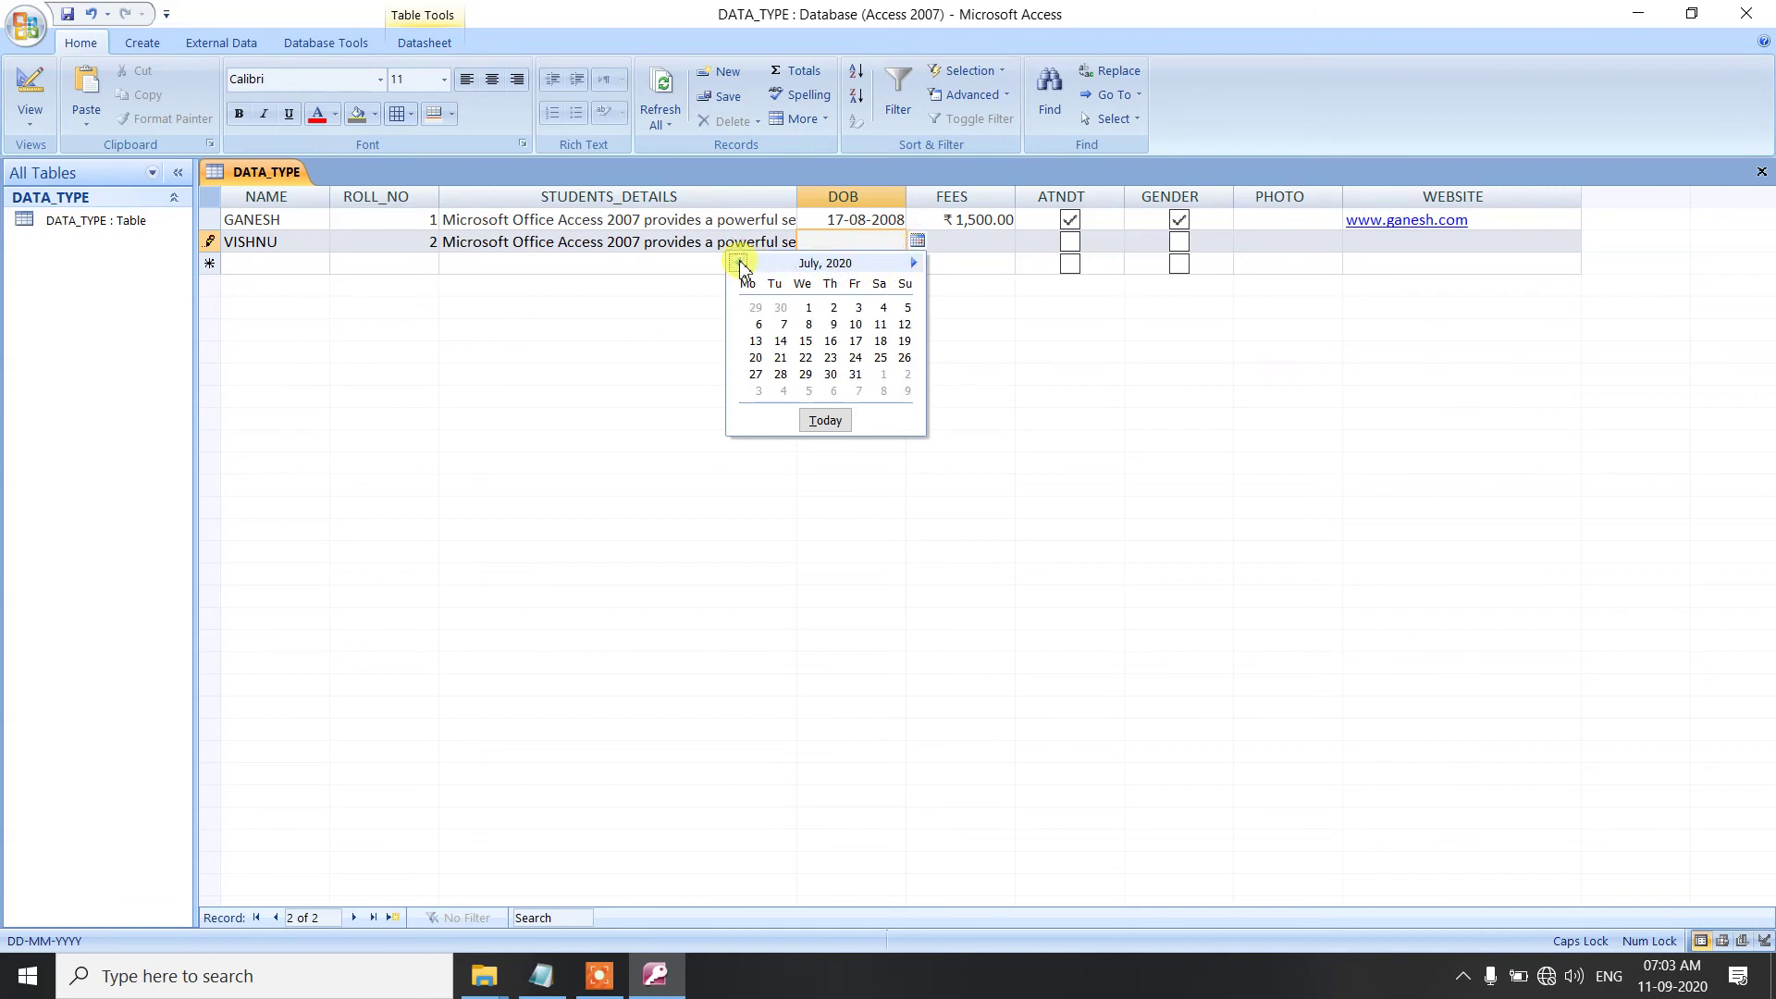
{"action": "left_click", "coordinate": [739, 264]}
{"action": "left_click", "coordinate": [739, 264]}
{"action": "left_click", "coordinate": [739, 263]}
{"action": "left_click", "coordinate": [739, 264]}
{"action": "left_click", "coordinate": [739, 263]}
{"action": "left_click", "coordinate": [739, 264]}
{"action": "triple_click", "coordinate": [740, 264]}
{"action": "triple_click", "coordinate": [740, 264]}
{"action": "triple_click", "coordinate": [740, 264]}
{"action": "left_click", "coordinate": [740, 264]}
{"action": "double_click", "coordinate": [740, 264]}
{"action": "left_click", "coordinate": [739, 263]}
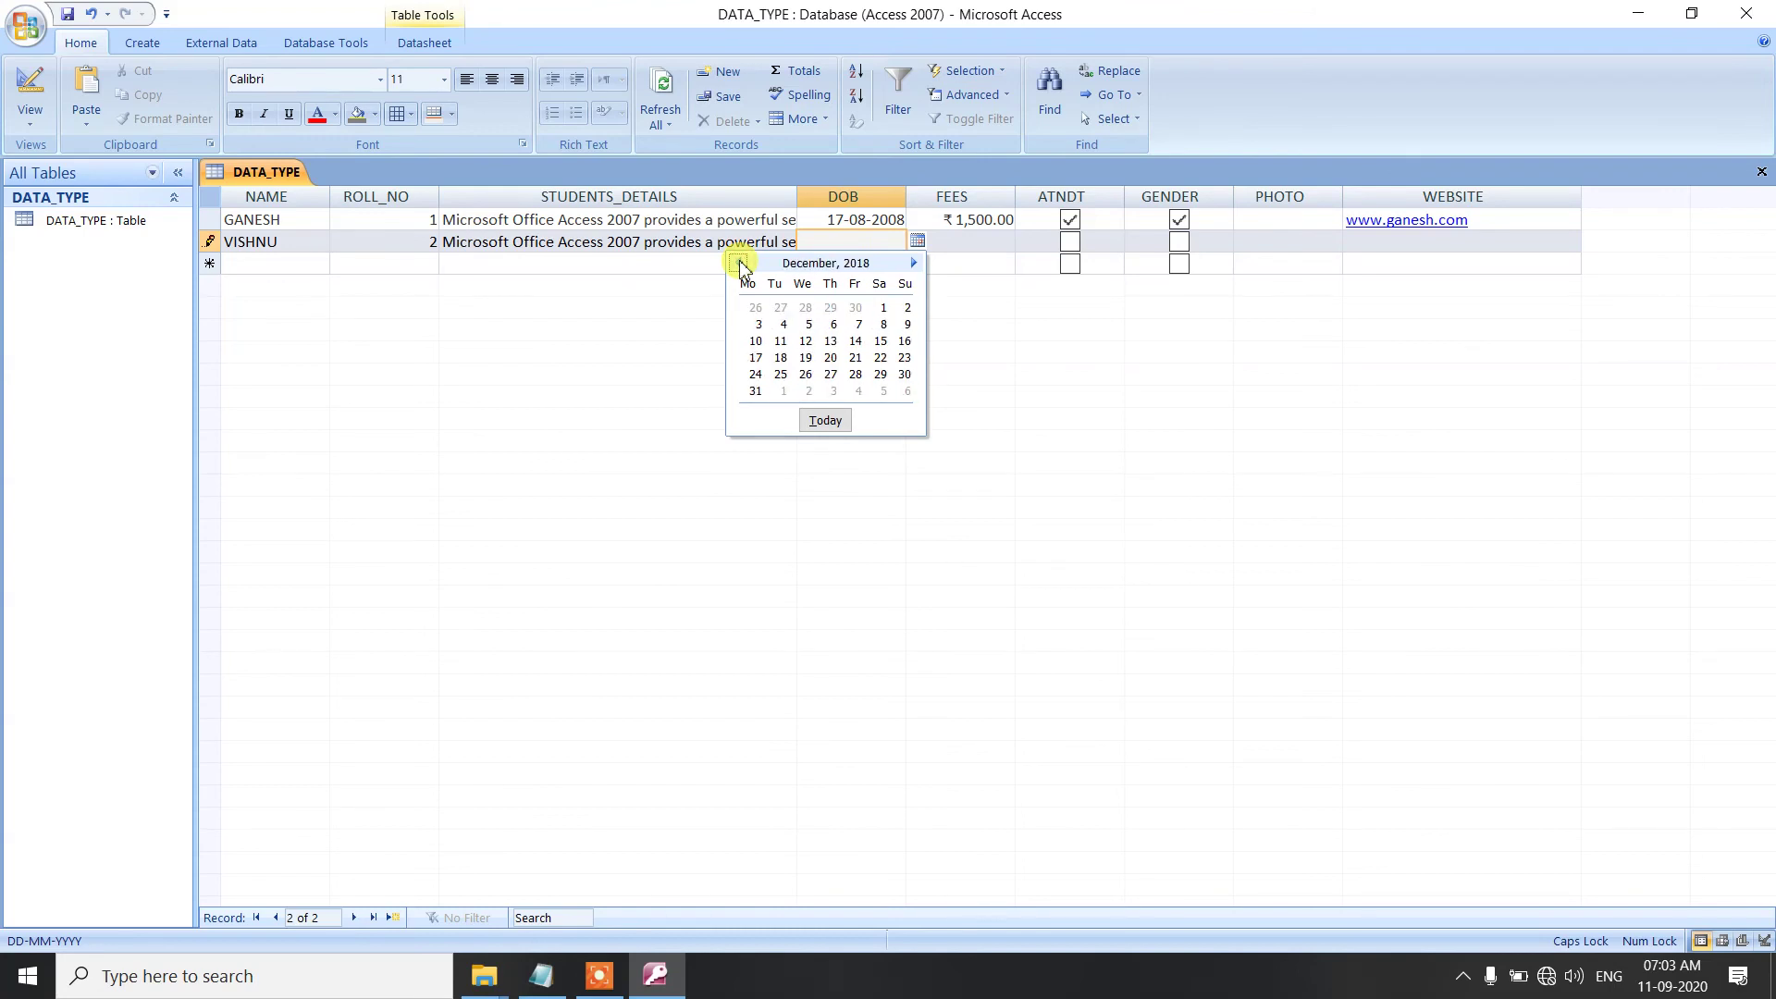
{"action": "left_click", "coordinate": [740, 264]}
{"action": "left_click", "coordinate": [739, 263]}
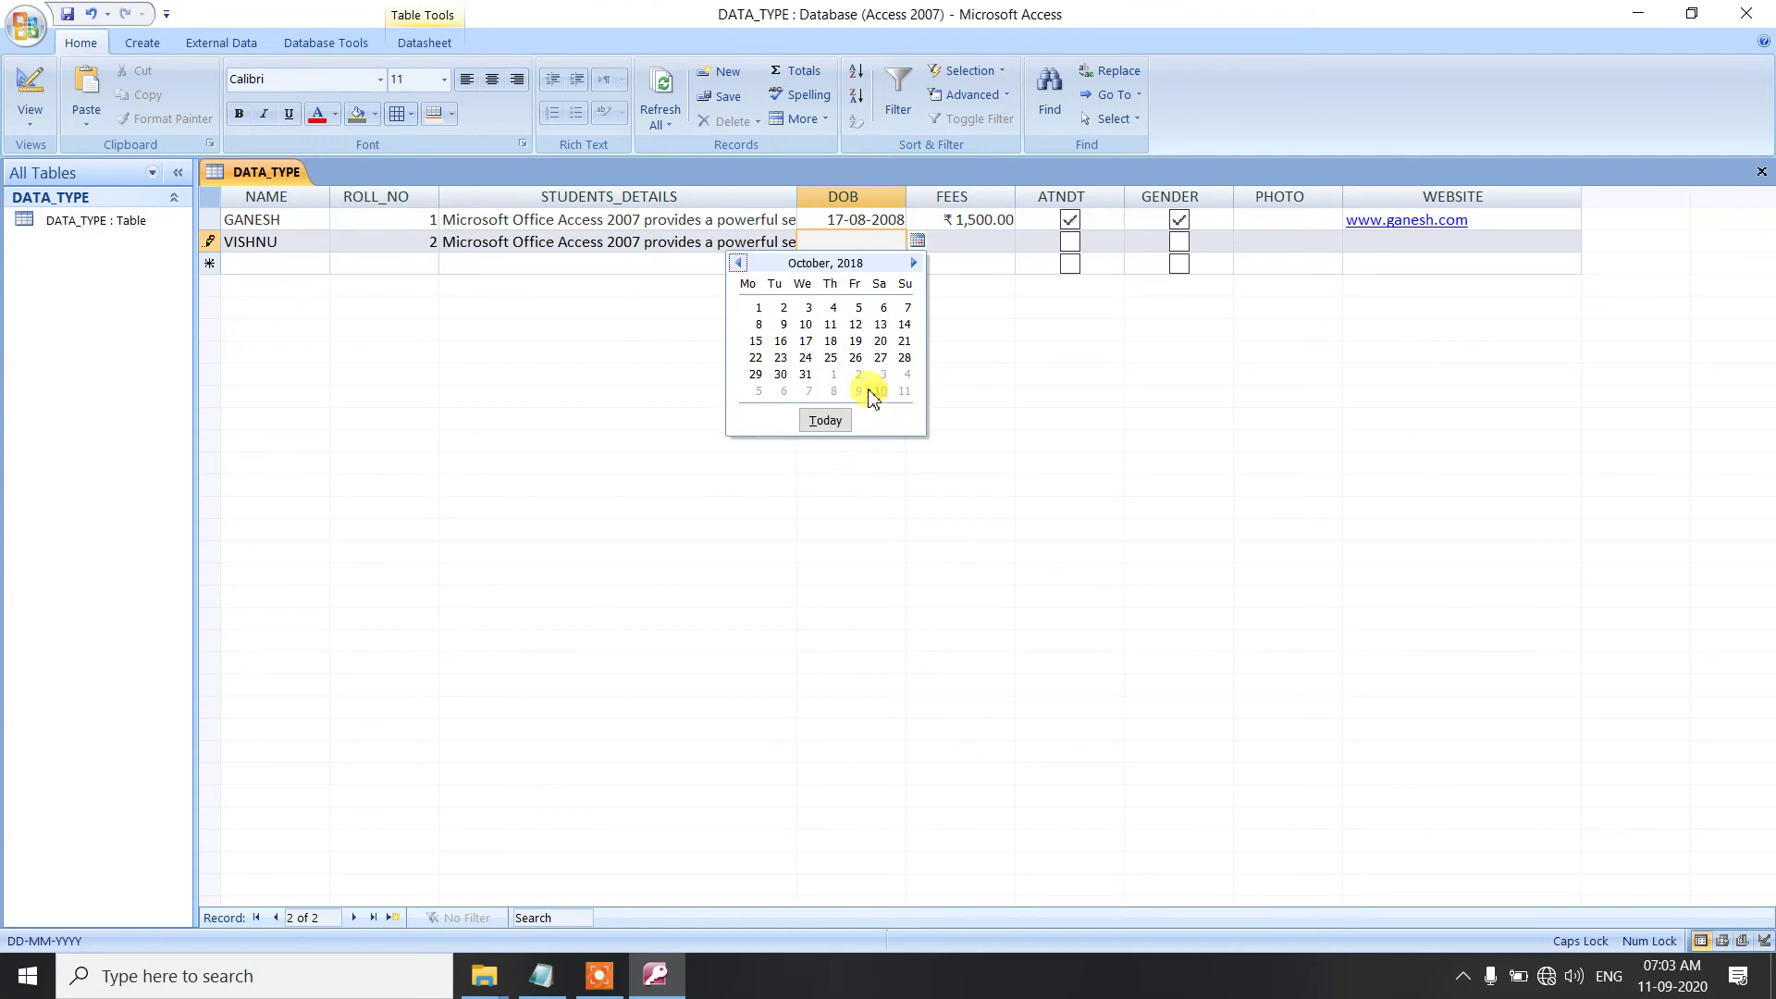
{"action": "left_click", "coordinate": [881, 343]}
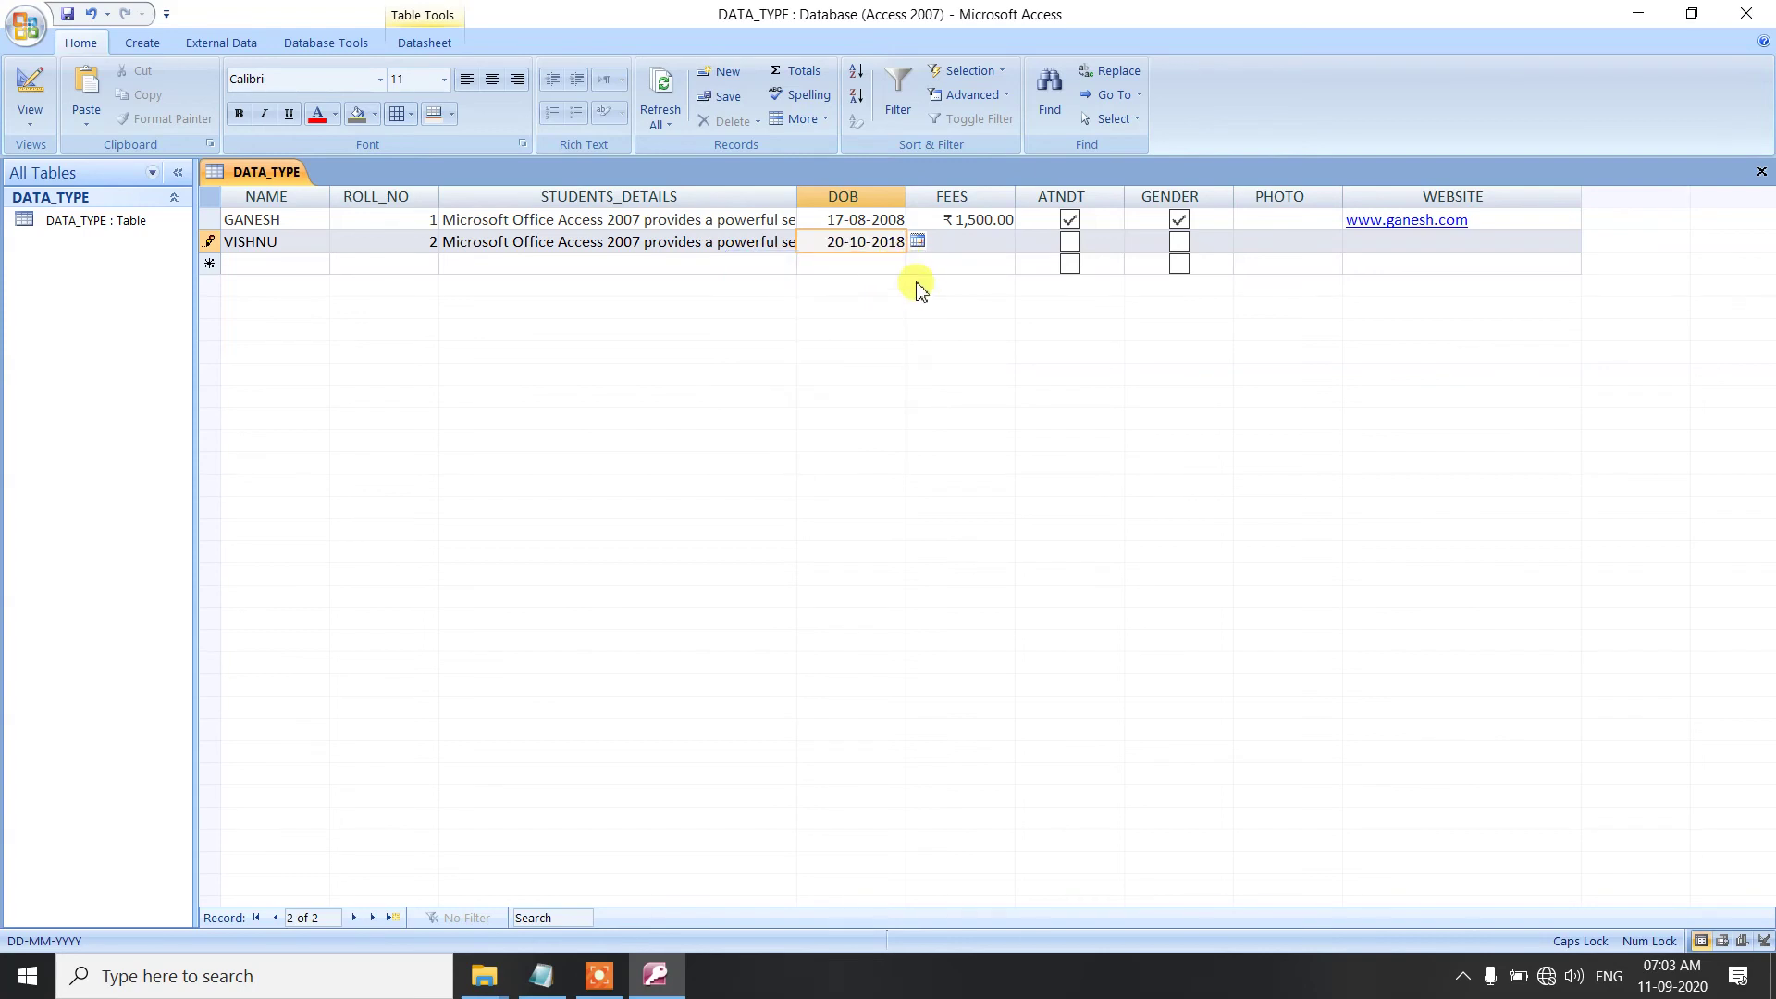
{"action": "key", "text": "Tab"}
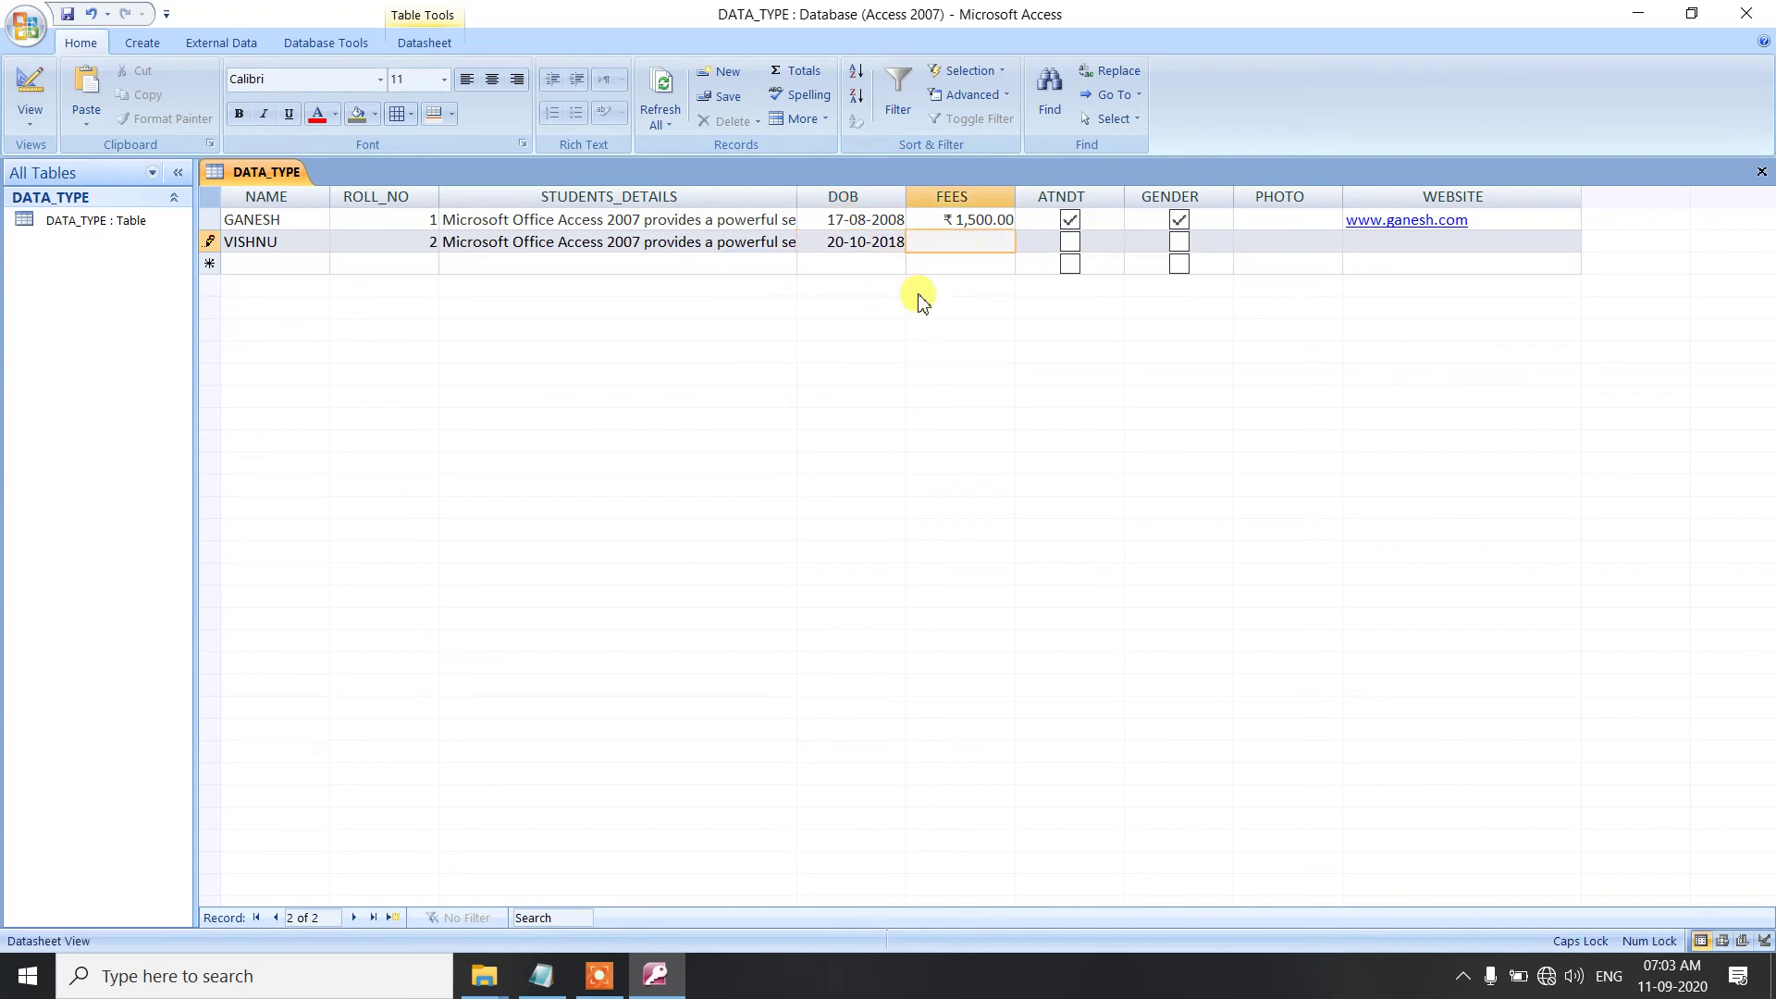
- Correct the year of the date of birth in the second record's DOB
{"action": "left_click", "coordinate": [886, 242]}
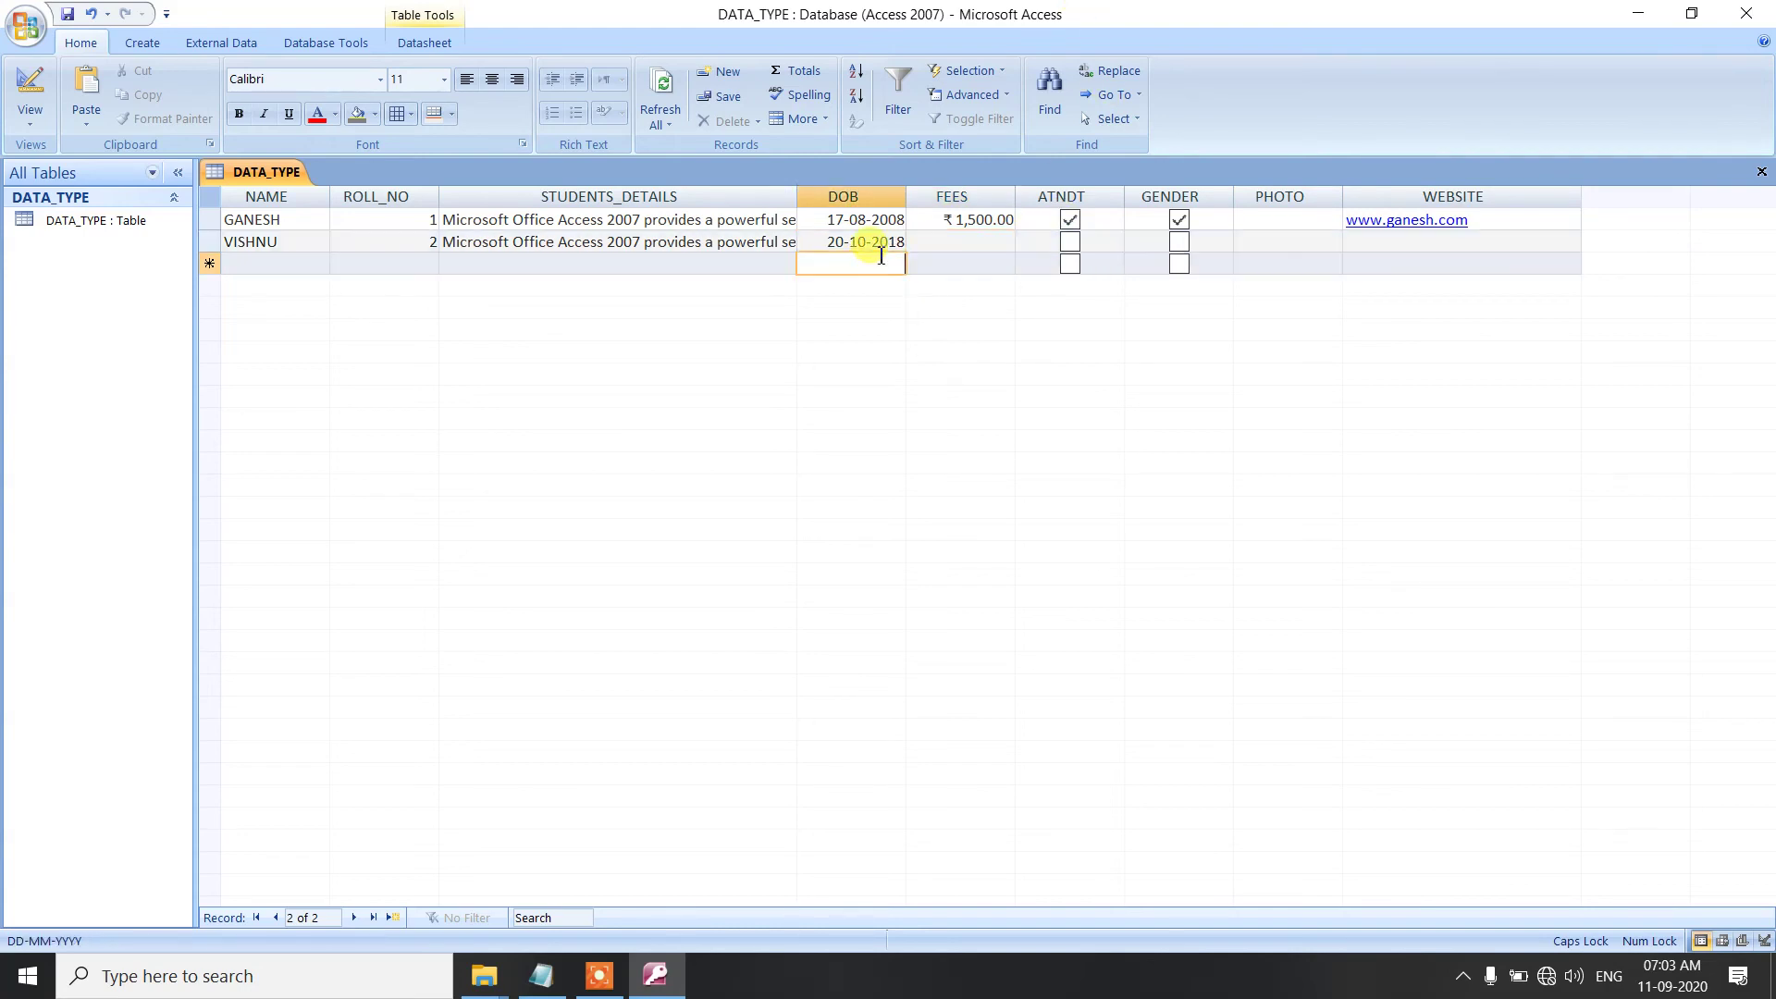
{"action": "double_click", "coordinate": [886, 242]}
{"action": "type", "text": "2008"}
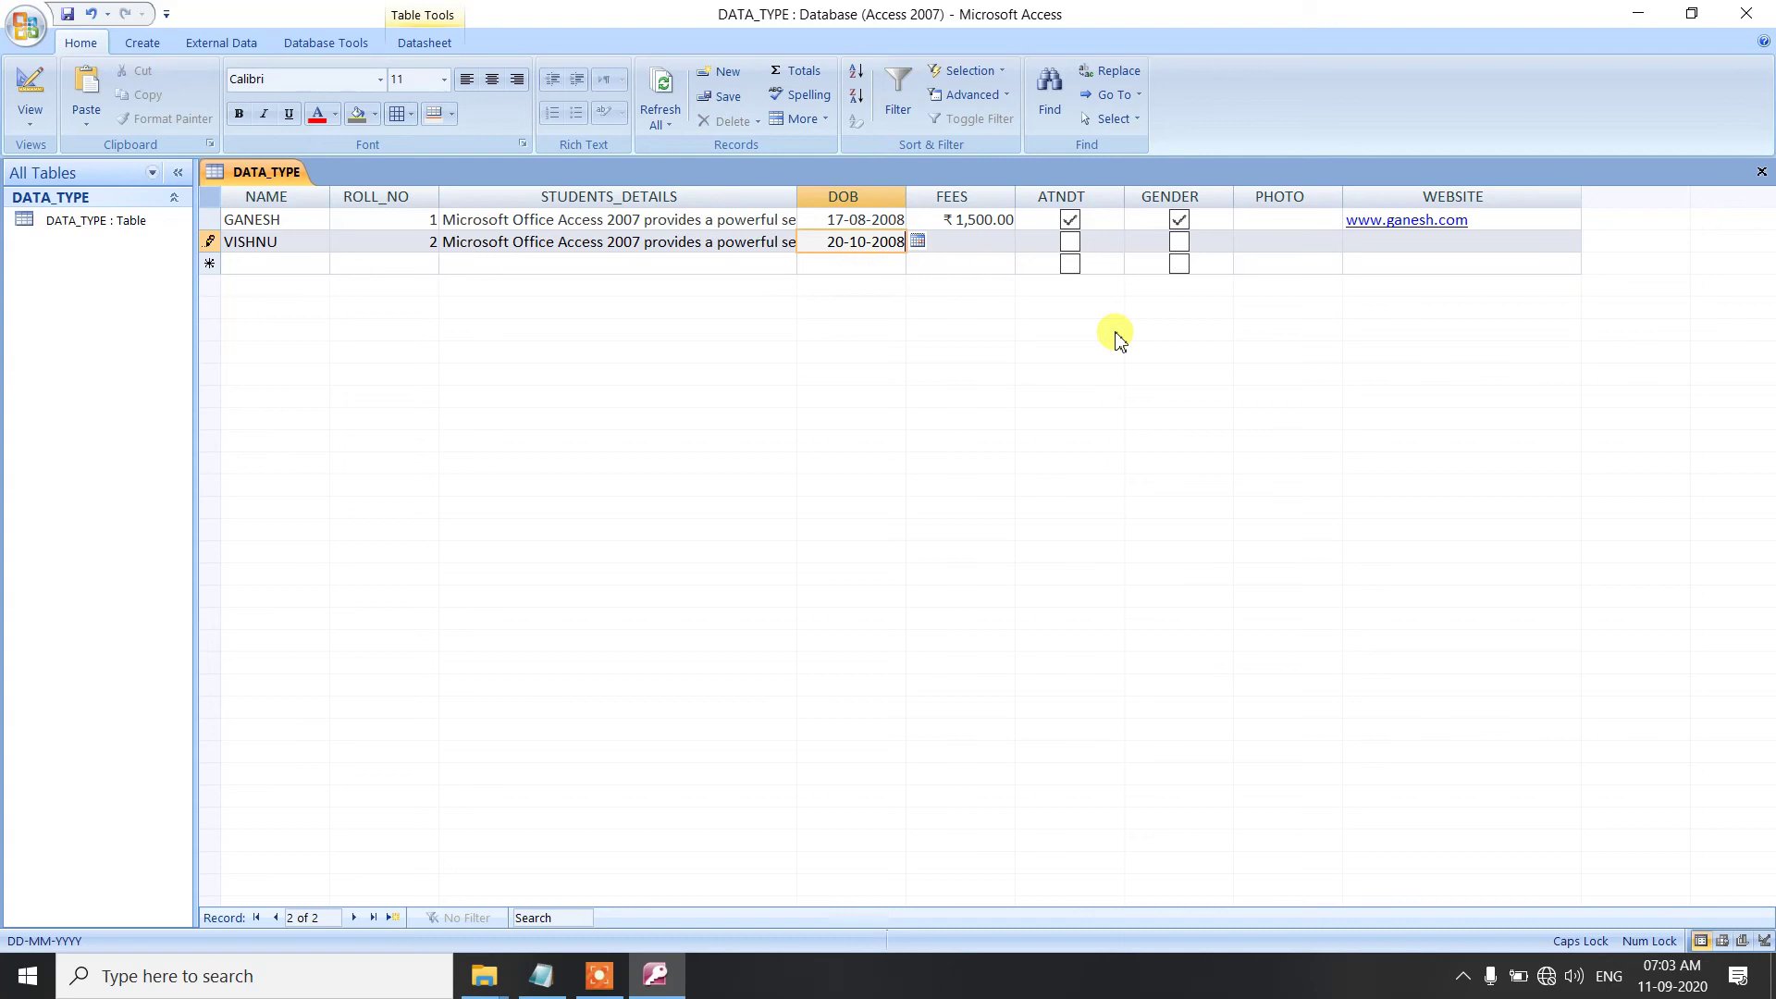
{"action": "key", "text": "Tab"}
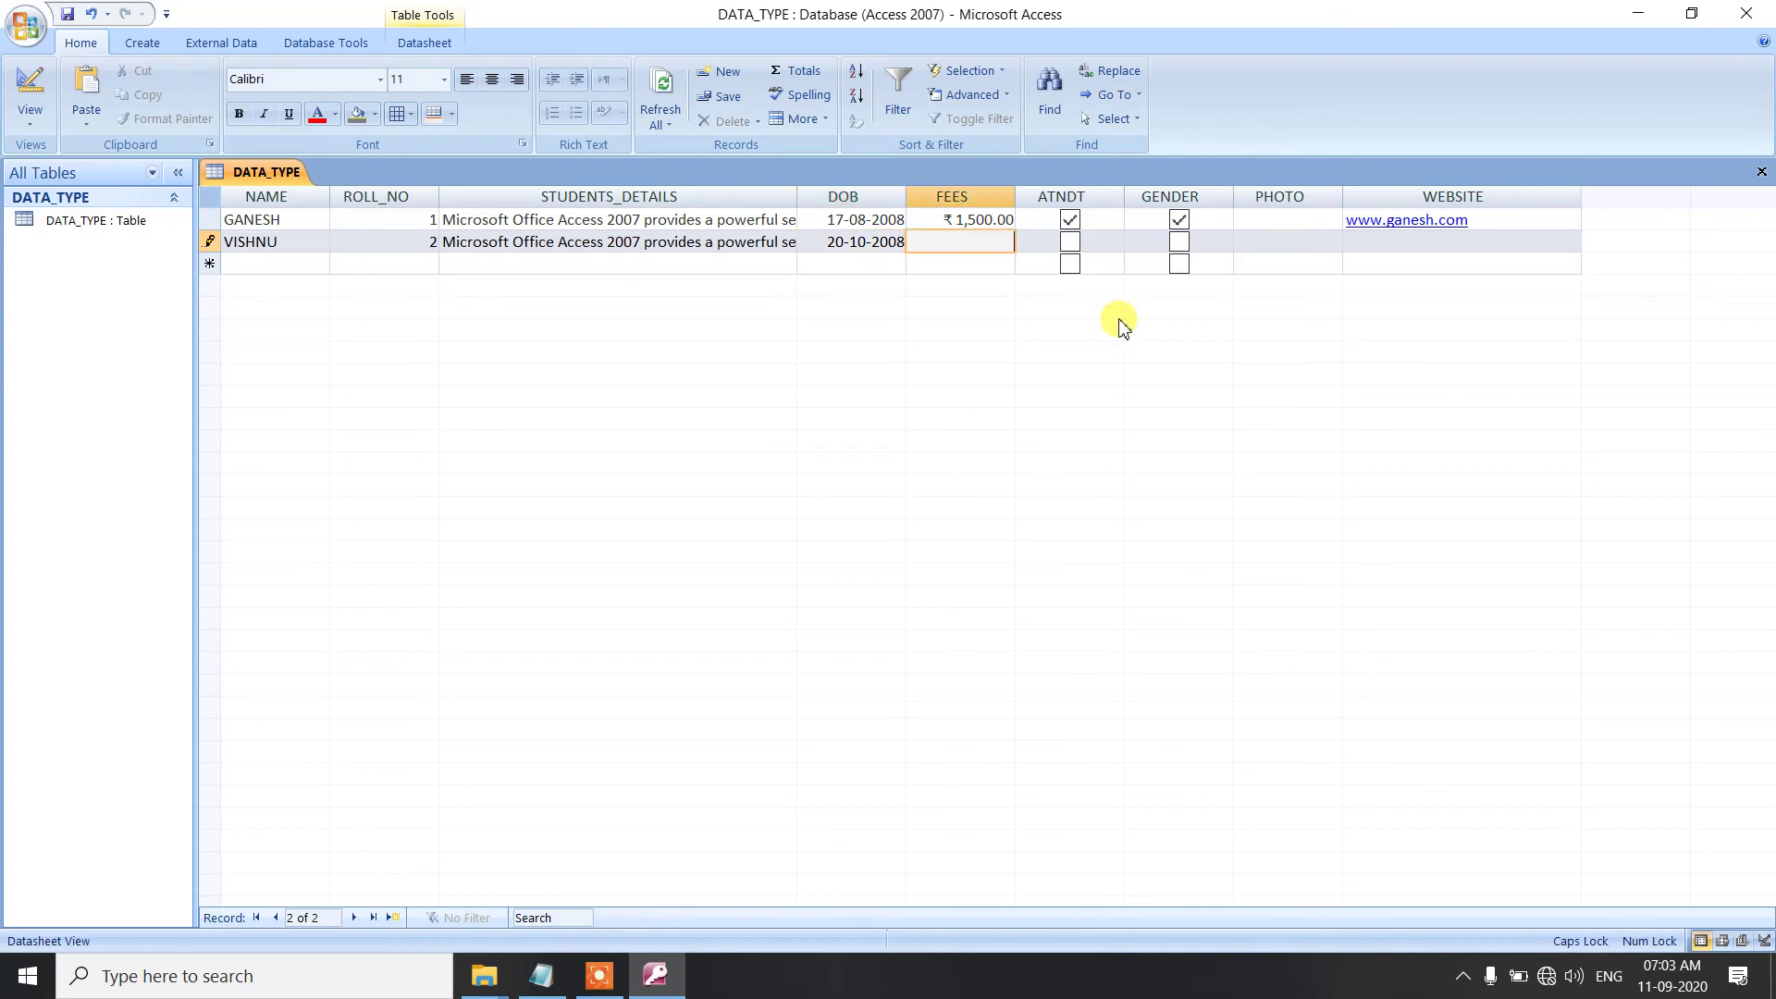
- Enter 4,500 in FEES of the second record and tick its GENDER check box
{"action": "type", "text": "4,500"}
{"action": "key", "text": "Tab"}
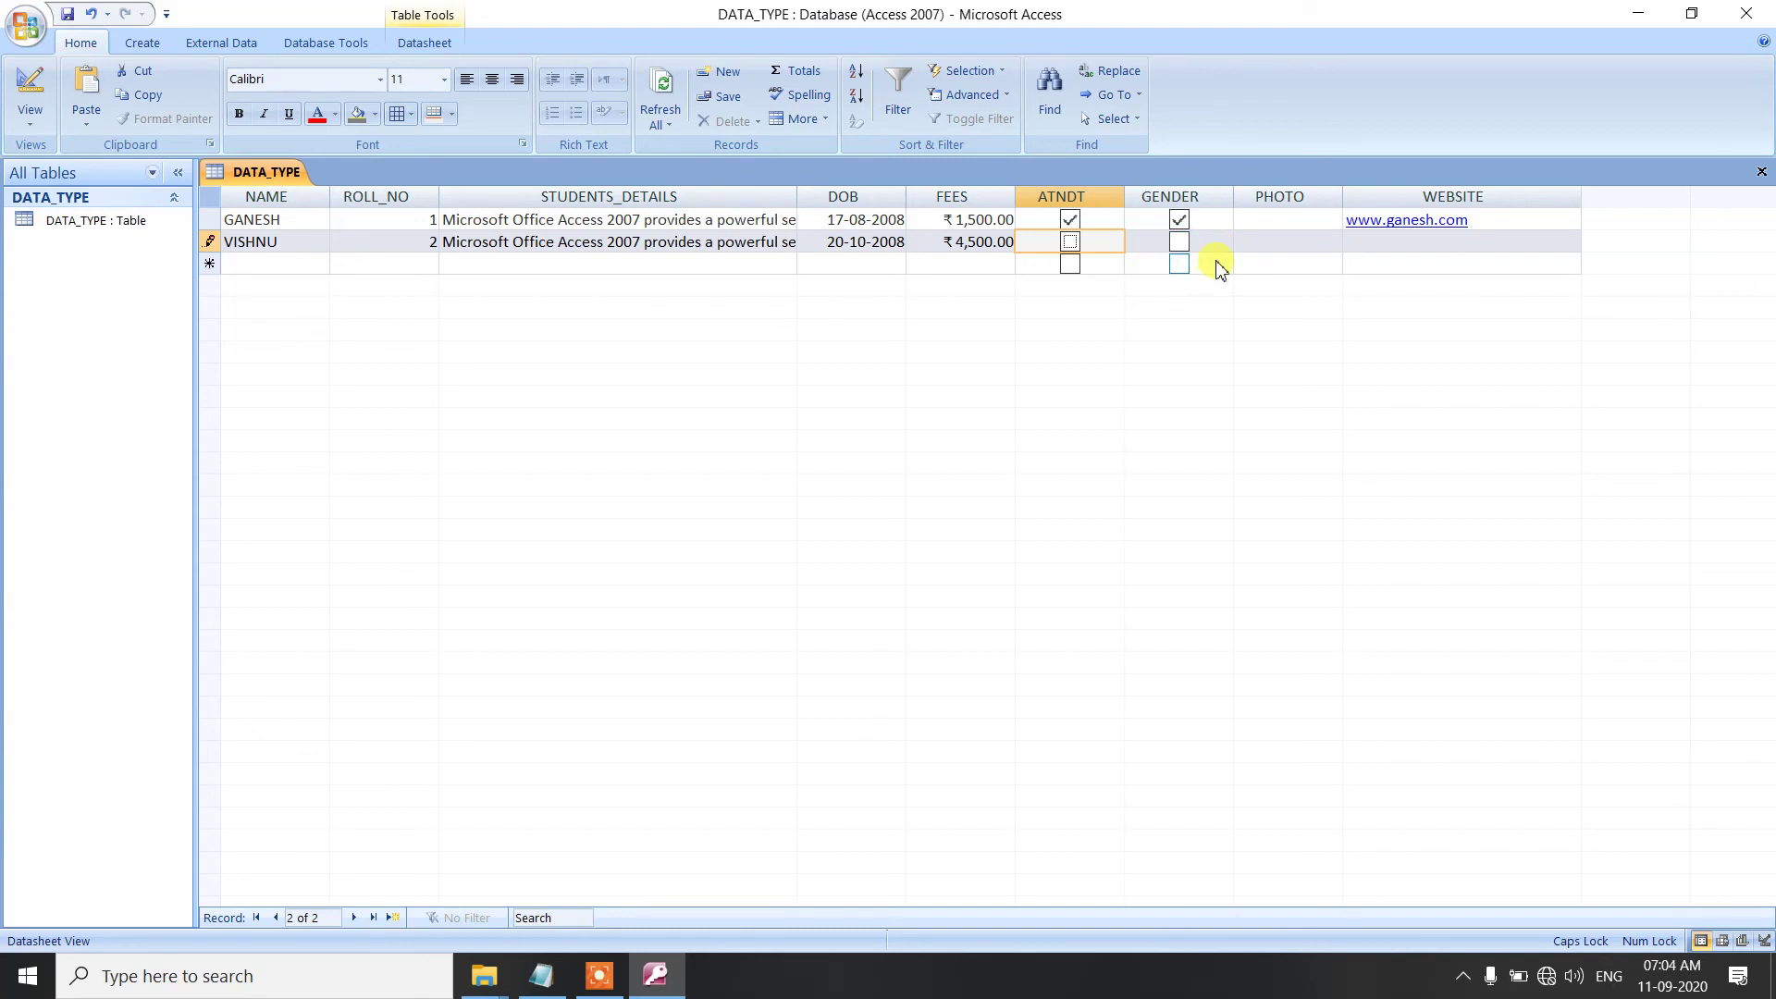
{"action": "left_click", "coordinate": [1179, 243]}
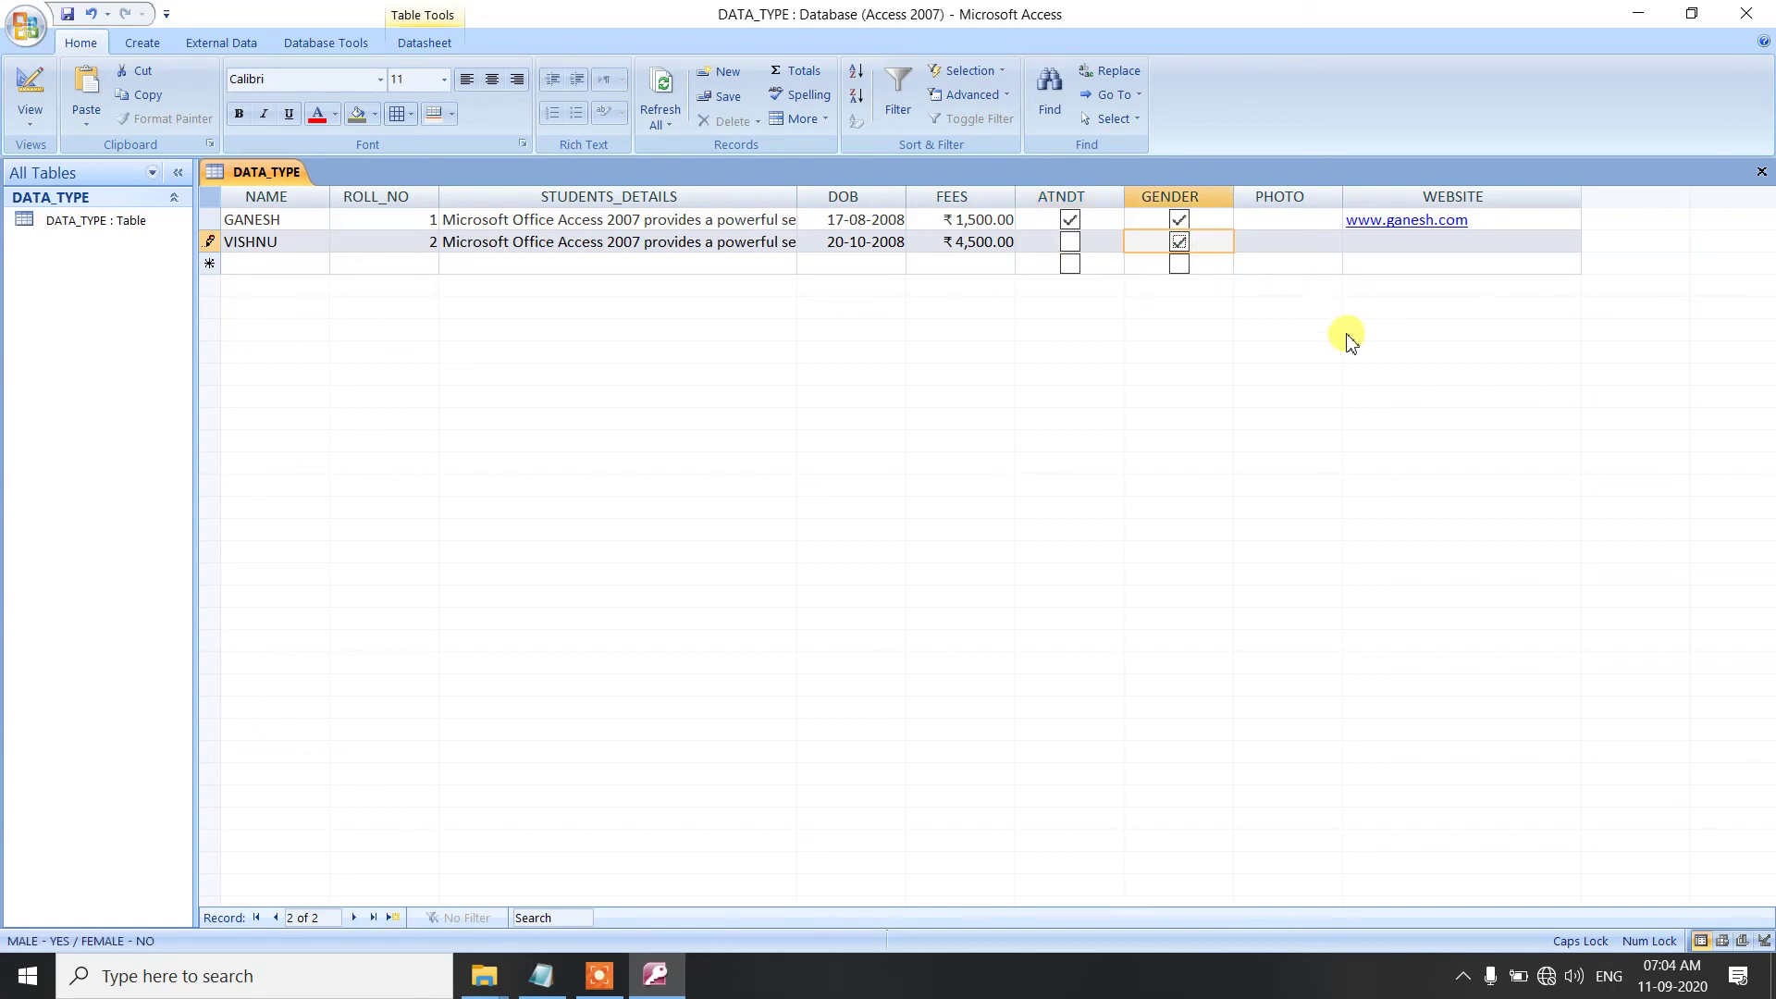
- Enter the student's lowercase .org web address in the second record's WEBSITE field
{"action": "left_click", "coordinate": [1372, 246]}
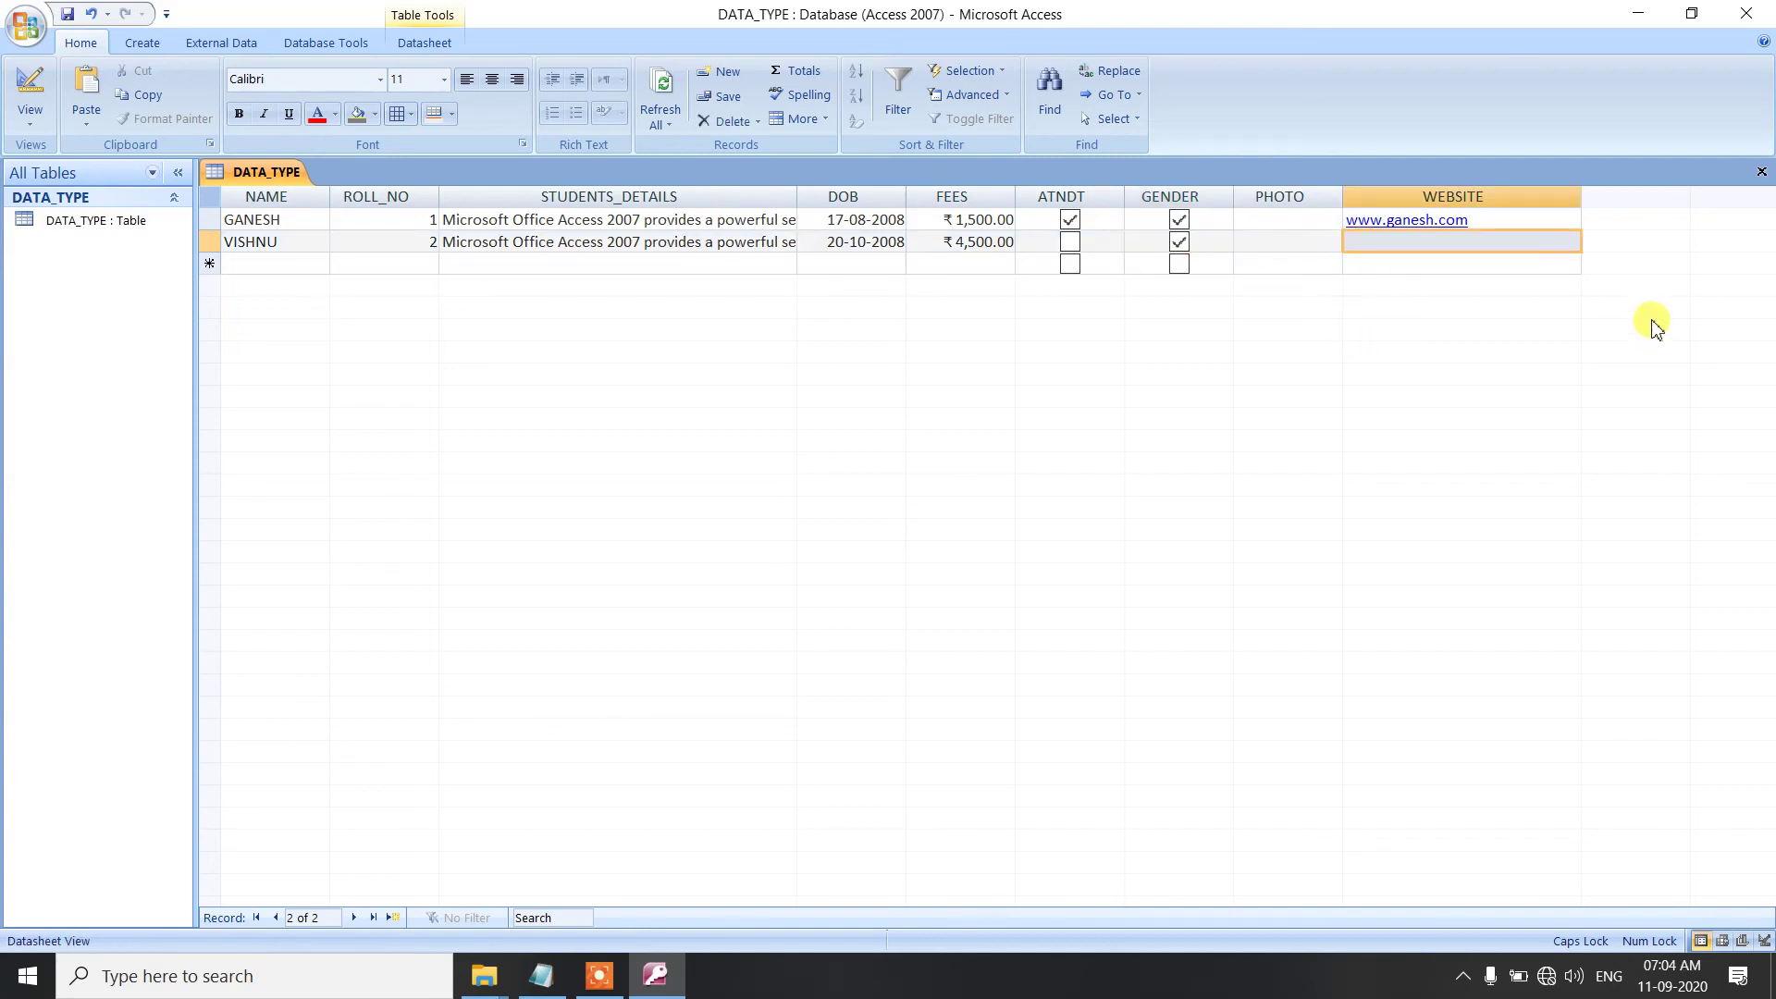
{"action": "type", "text": "www.g"}
{"action": "key", "text": "BackSpace"}
{"action": "key", "text": "BackSpace"}
{"action": "key", "text": "BackSpace"}
{"action": "key", "text": "BackSpace"}
{"action": "key", "text": "BackSpace"}
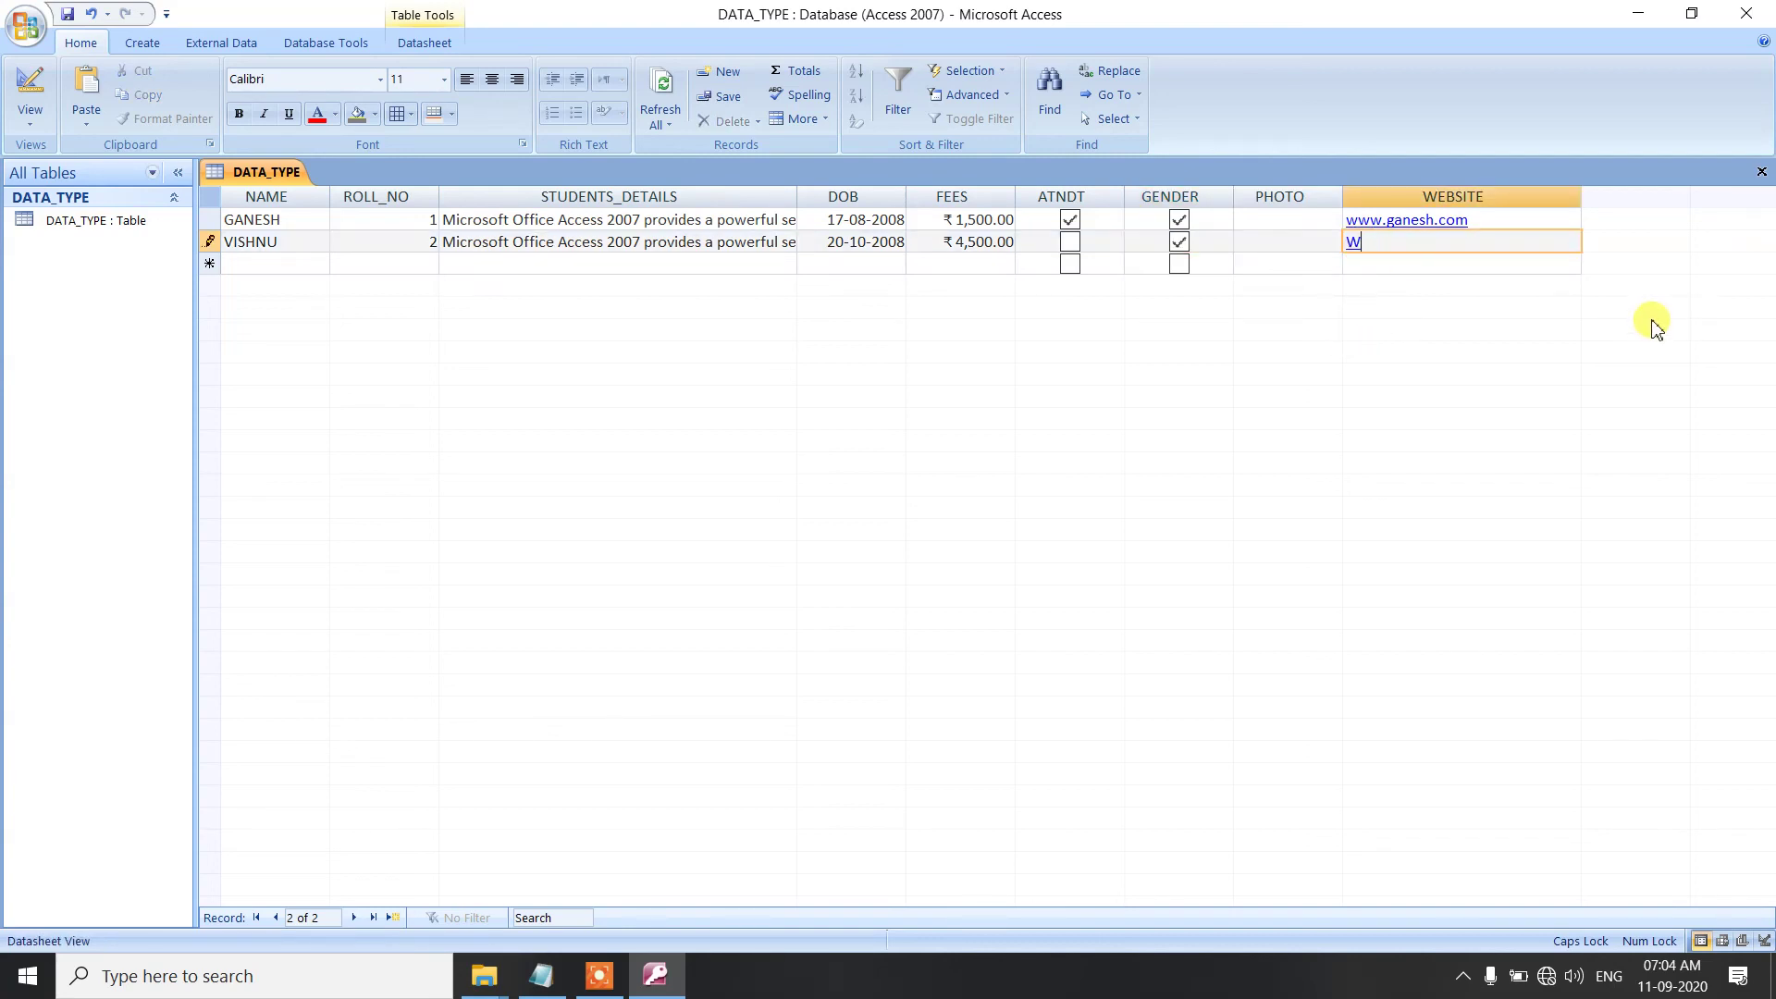
{"action": "key", "text": "Caps_Lock"}
{"action": "type", "text": "www.vishnu.org"}
{"action": "key", "text": "Return"}
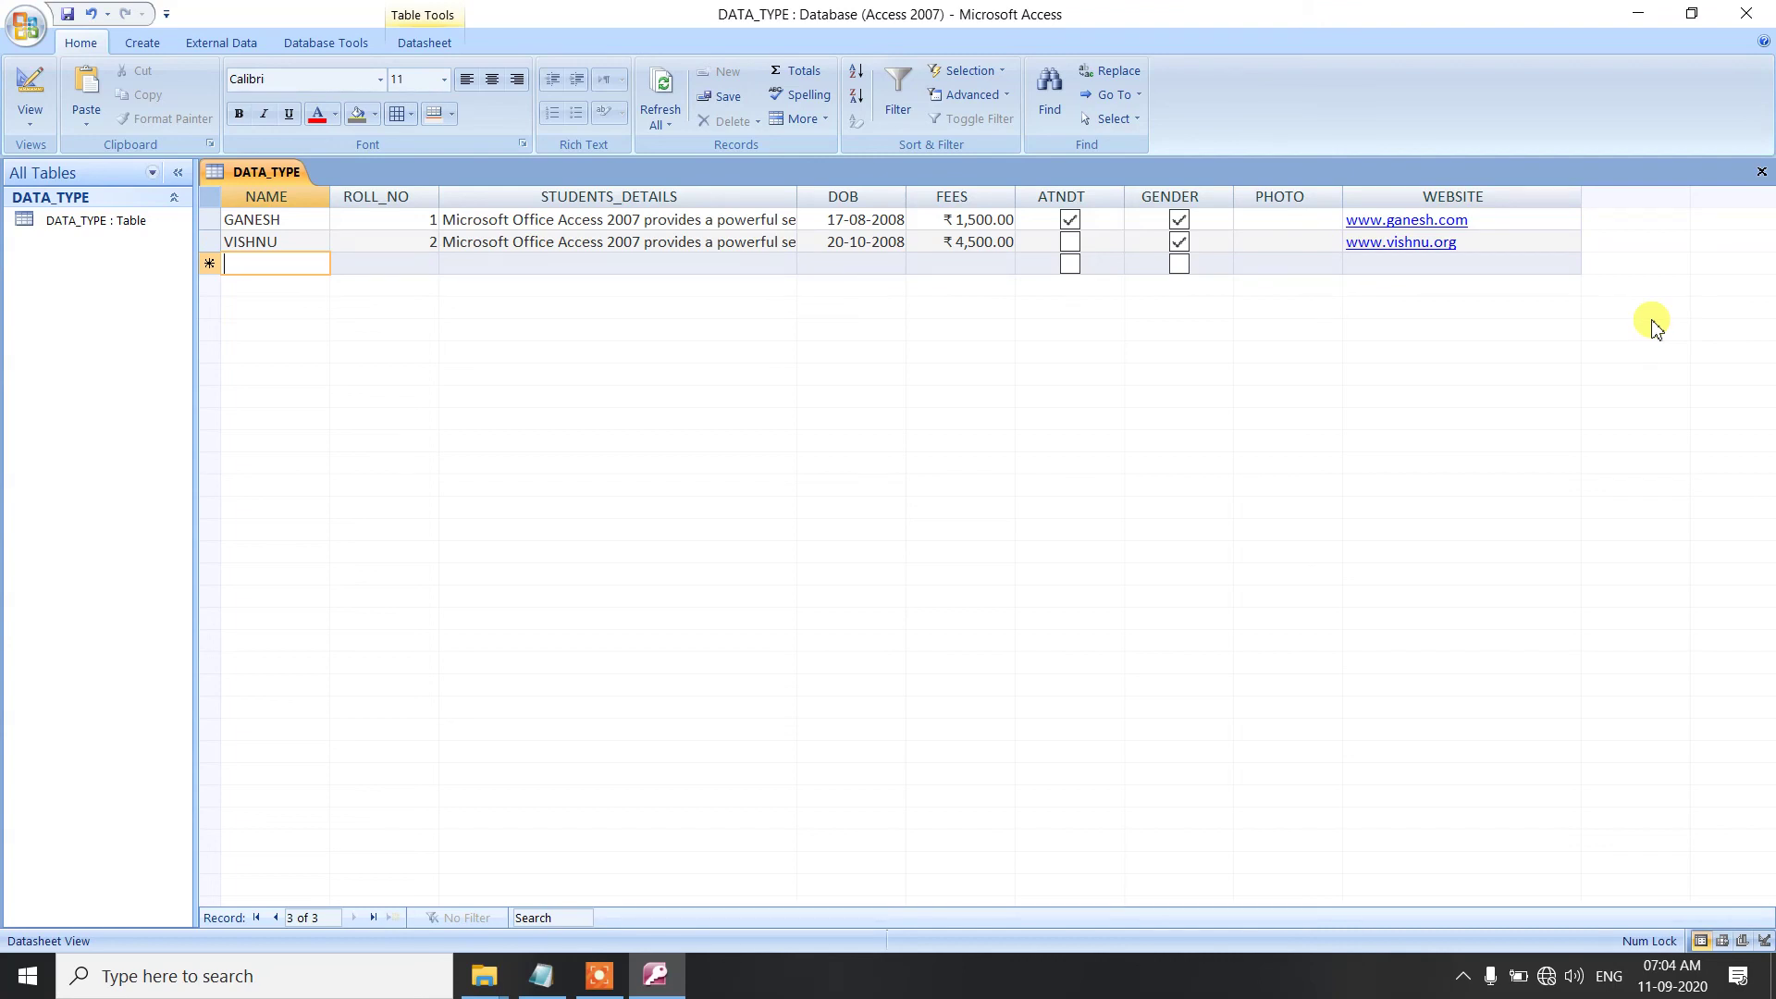
- Enter the third student's name in capital letters in the NAME field of a new record
{"action": "type", "text": "va"}
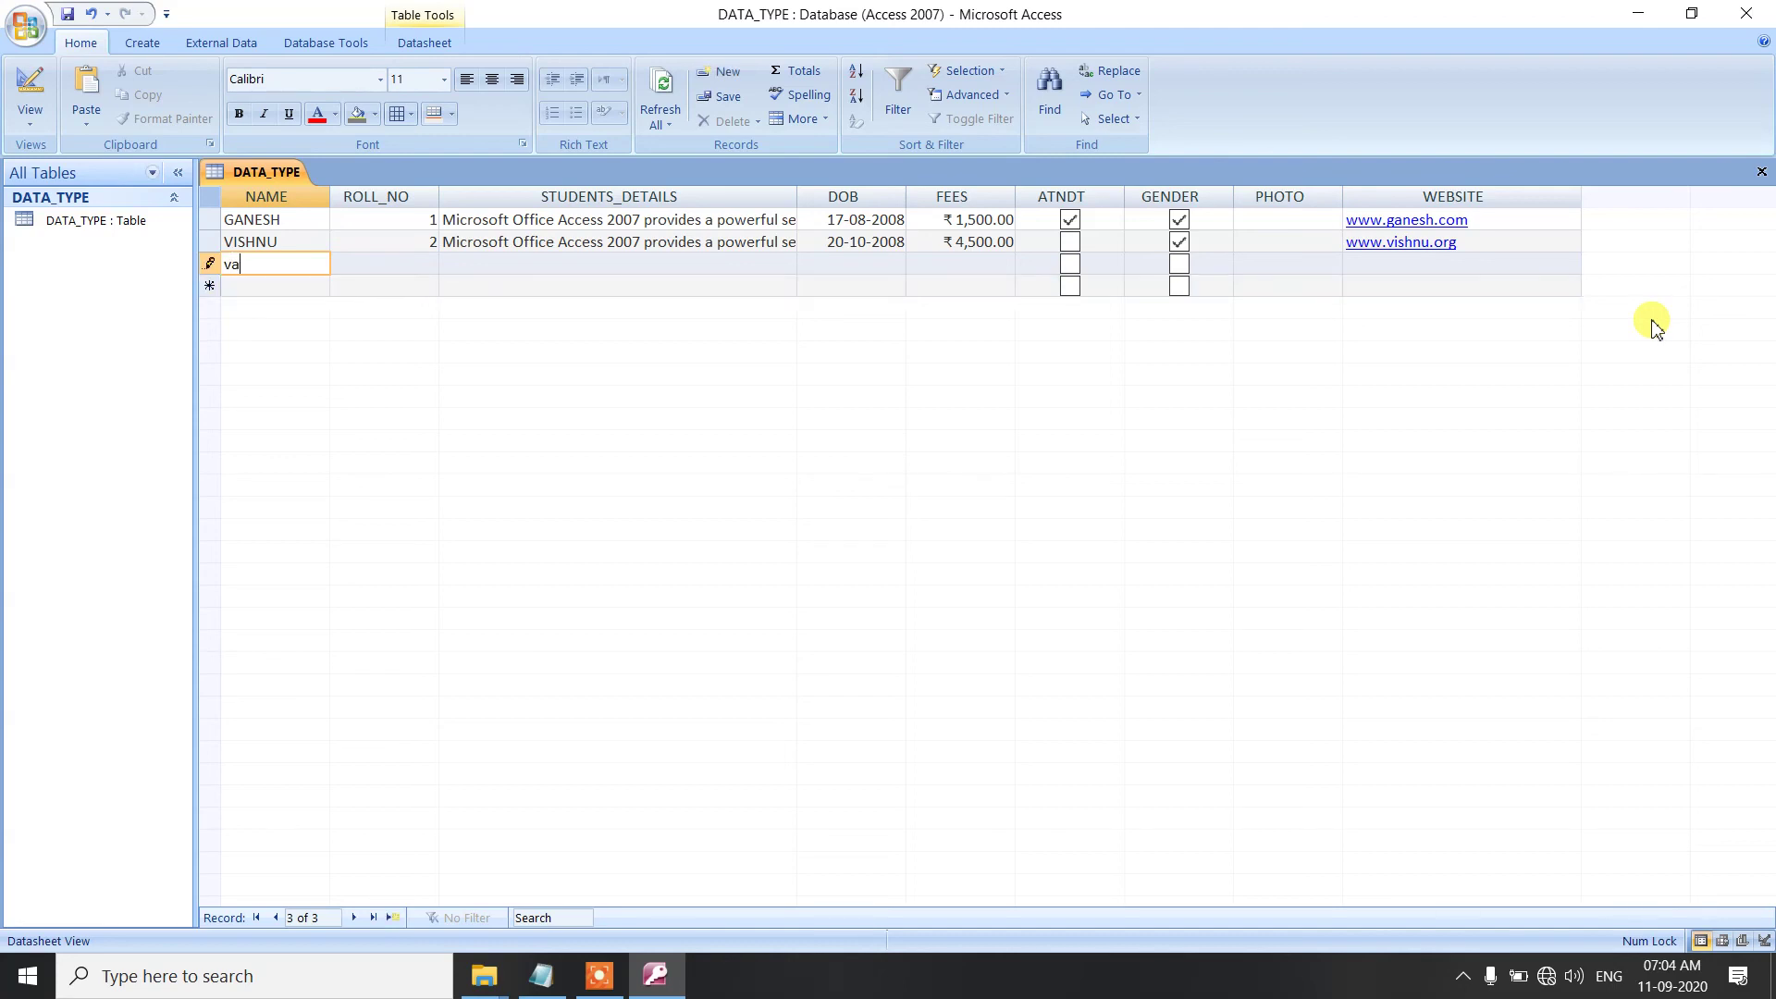
{"action": "type", "text": "ishnavi"}
{"action": "key", "text": "shift+Home"}
{"action": "key", "text": "Caps_Lock"}
{"action": "type", "text": "VAISHNAVI"}
{"action": "key", "text": "Tab"}
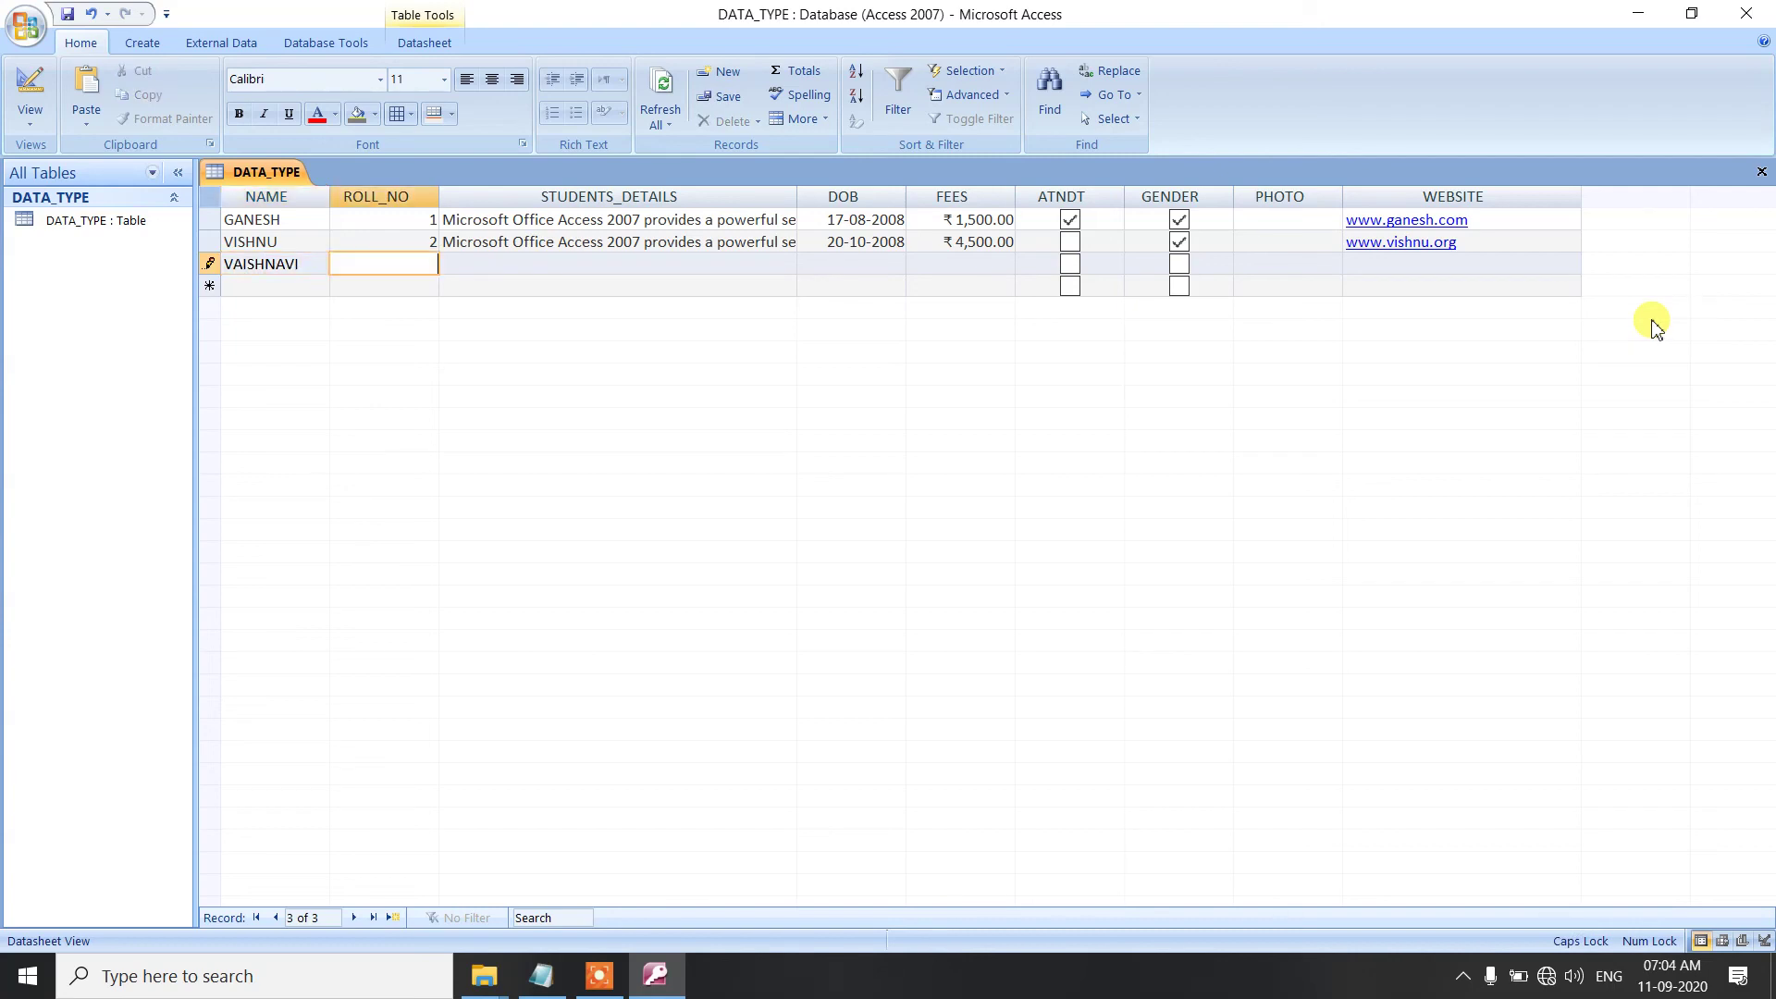
- Set the third record's ROLL_NO to 3 and paste the copied help paragraph into its STUDENTS_DETAILS
{"action": "key", "text": "Tab"}
{"action": "key", "text": "ctrl+v"}
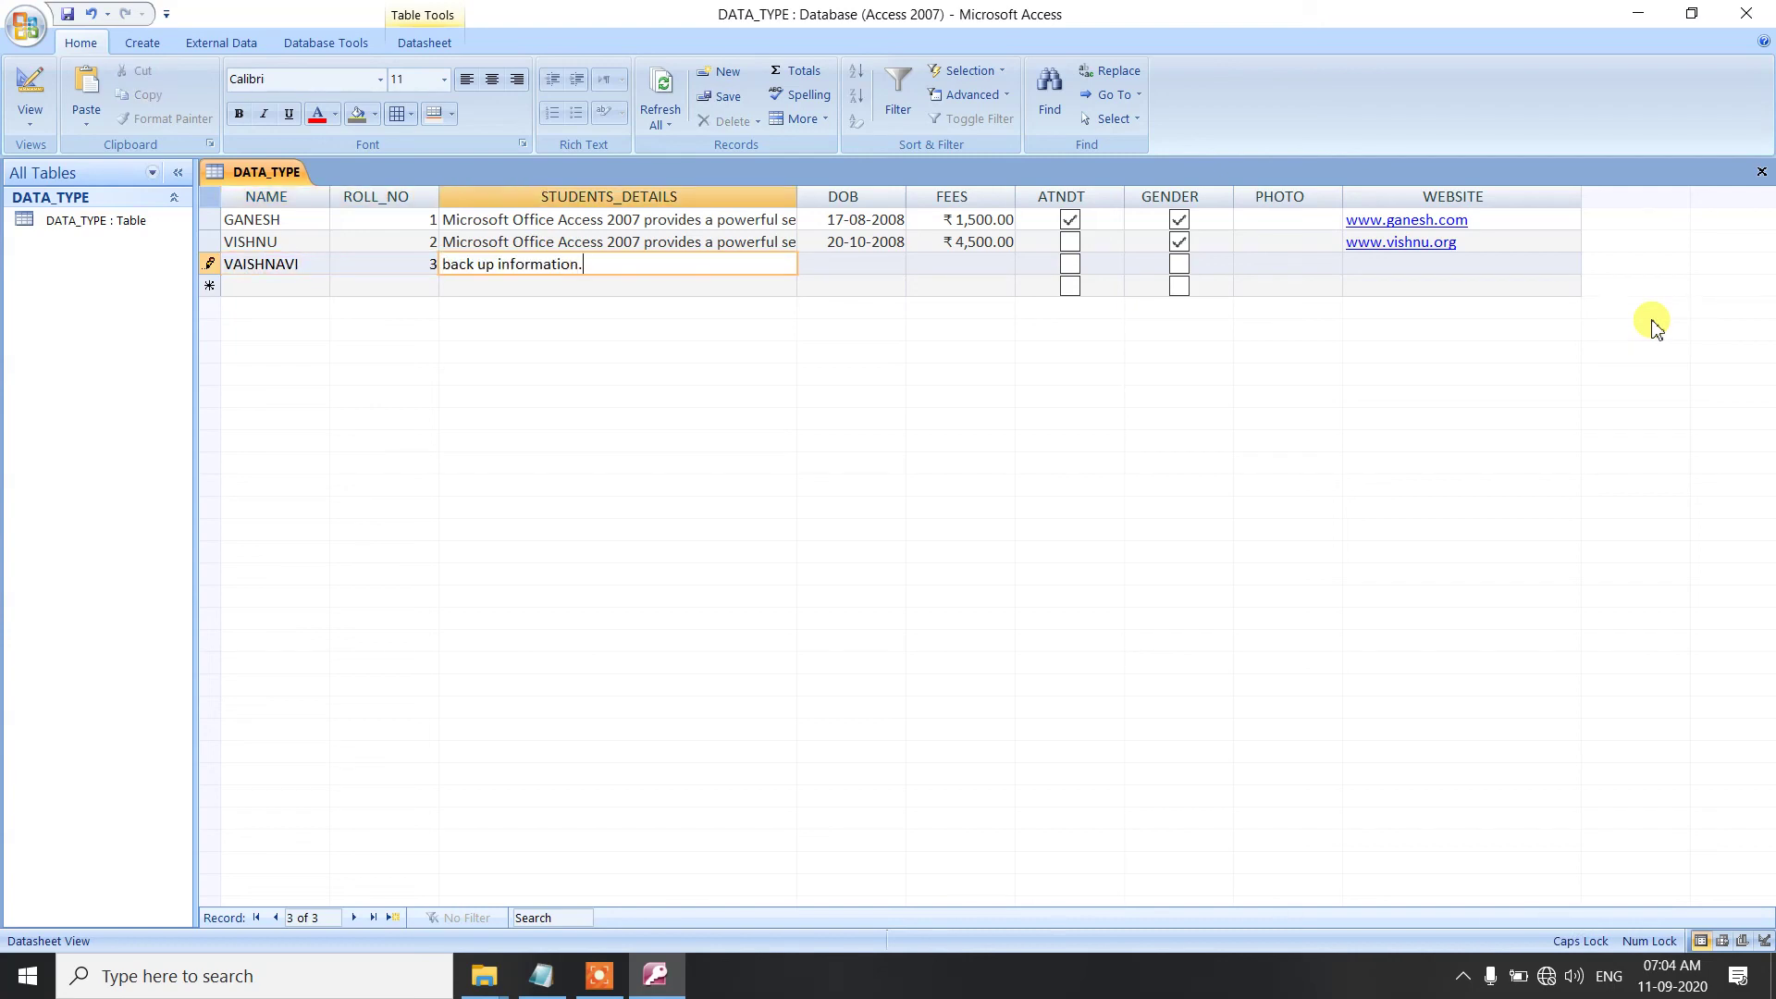
{"action": "key", "text": "Tab"}
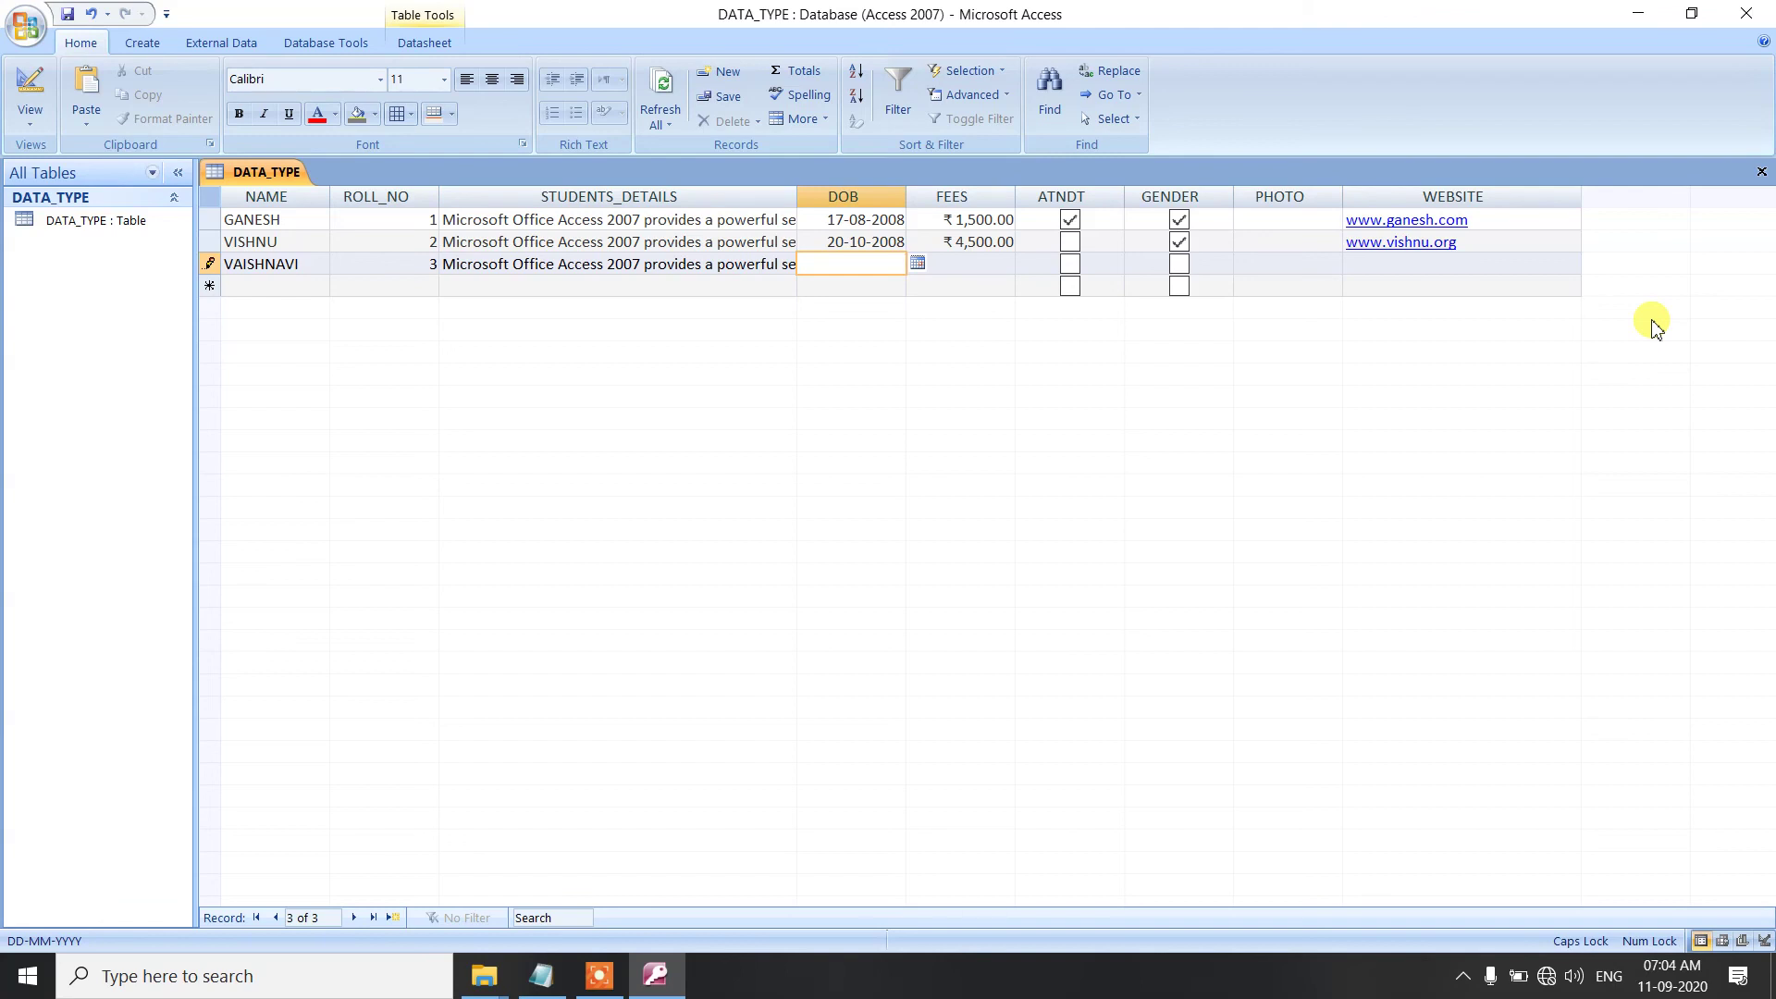
- Enter the student's date of birth in DOB and 2500 in FEES of the third record
{"action": "type", "text": "7/9/2008"}
{"action": "key", "text": "Tab"}
{"action": "type", "text": "2500"}
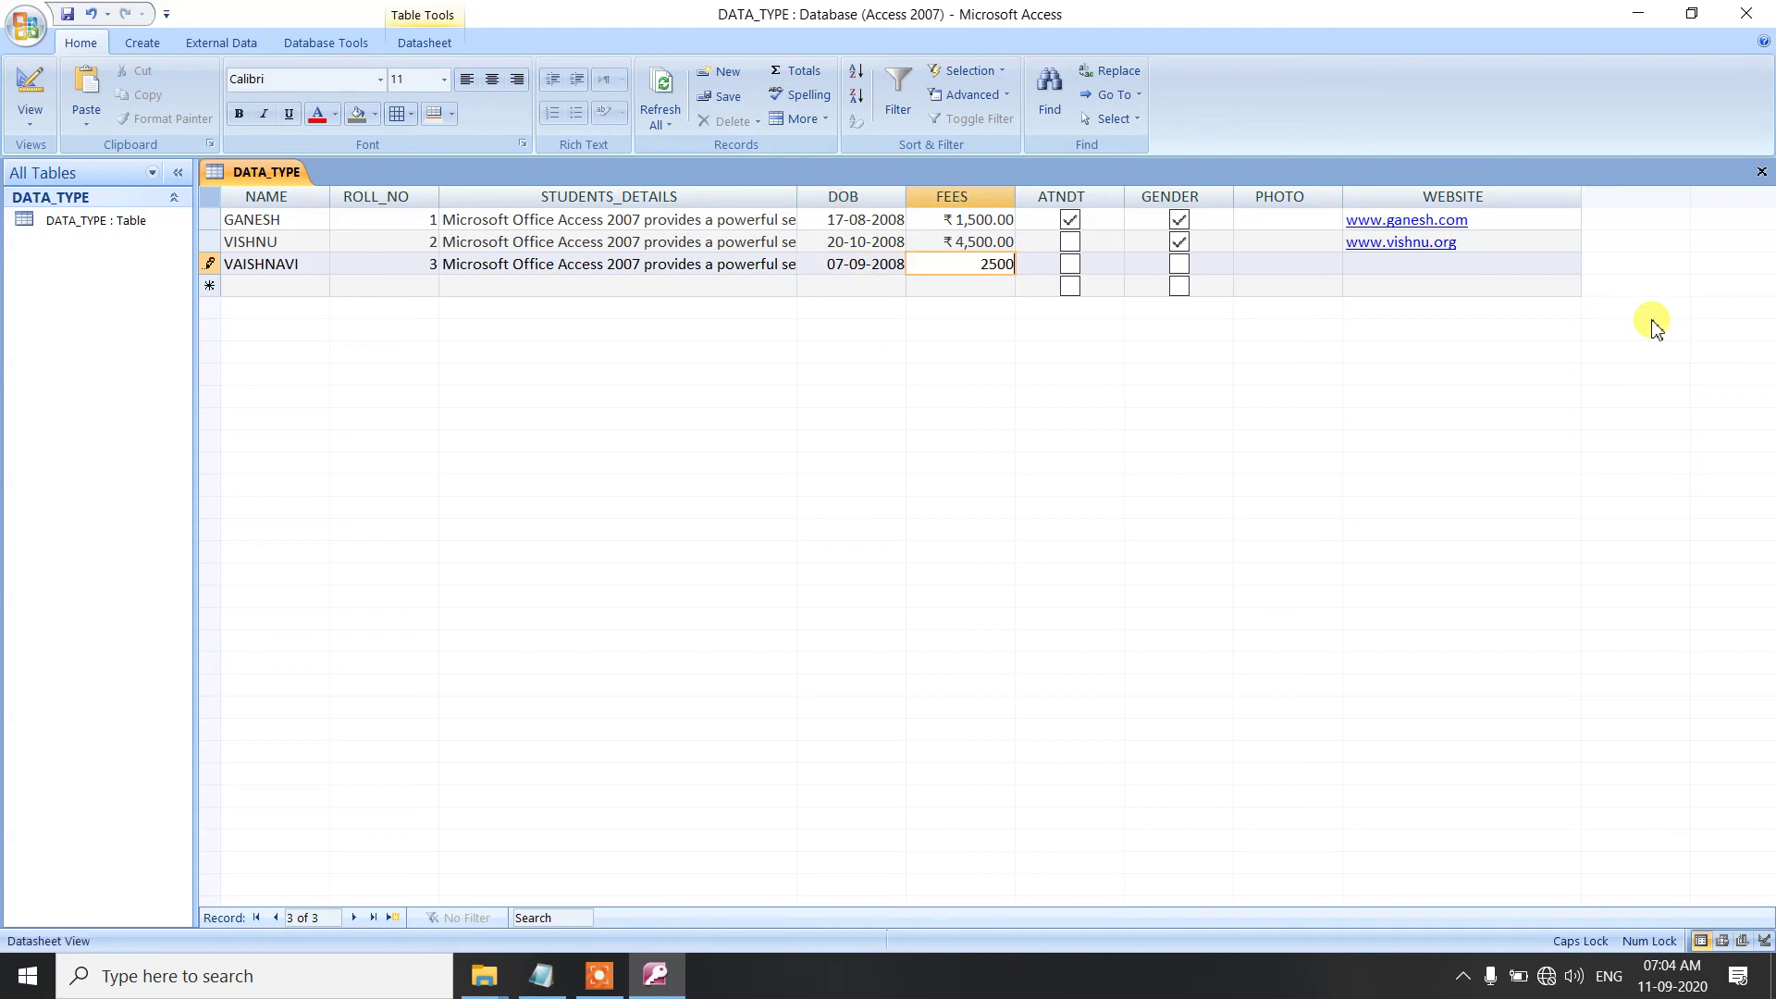
{"action": "key", "text": "Tab"}
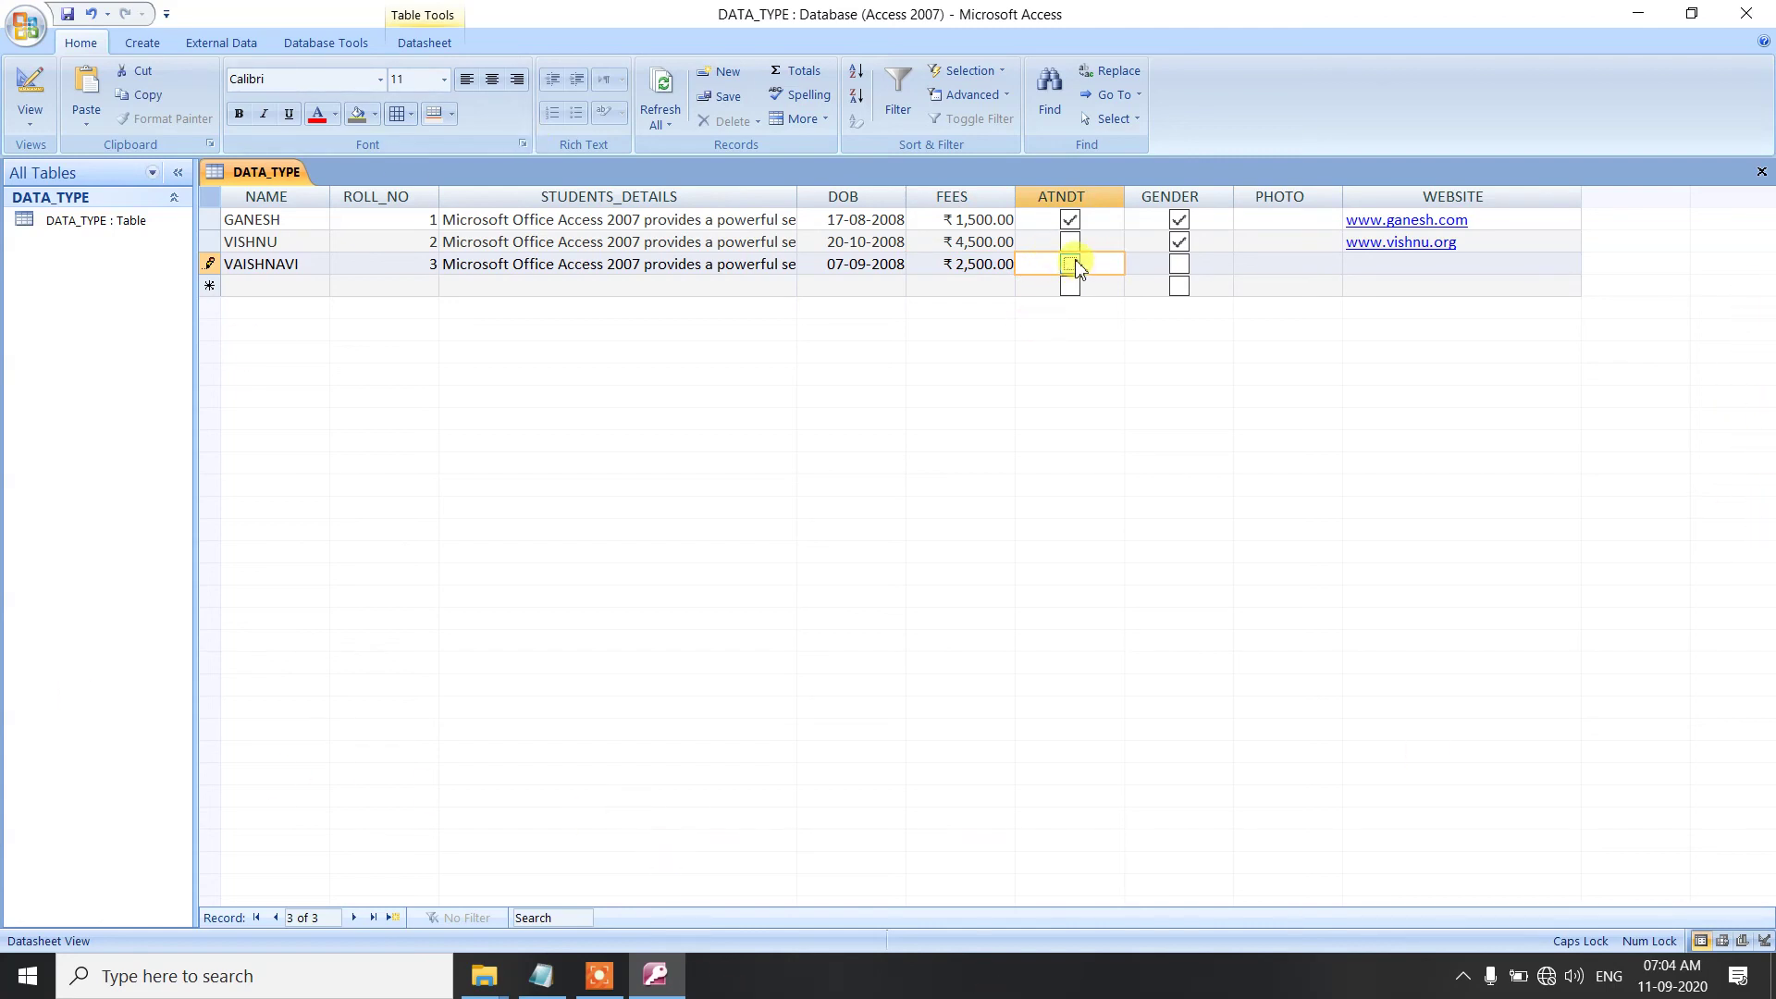
- Tick the third record's ATNDT check box and enter the student's lowercase .net web address in WEBSITE
{"action": "left_click", "coordinate": [1070, 264]}
{"action": "left_click", "coordinate": [1378, 264]}
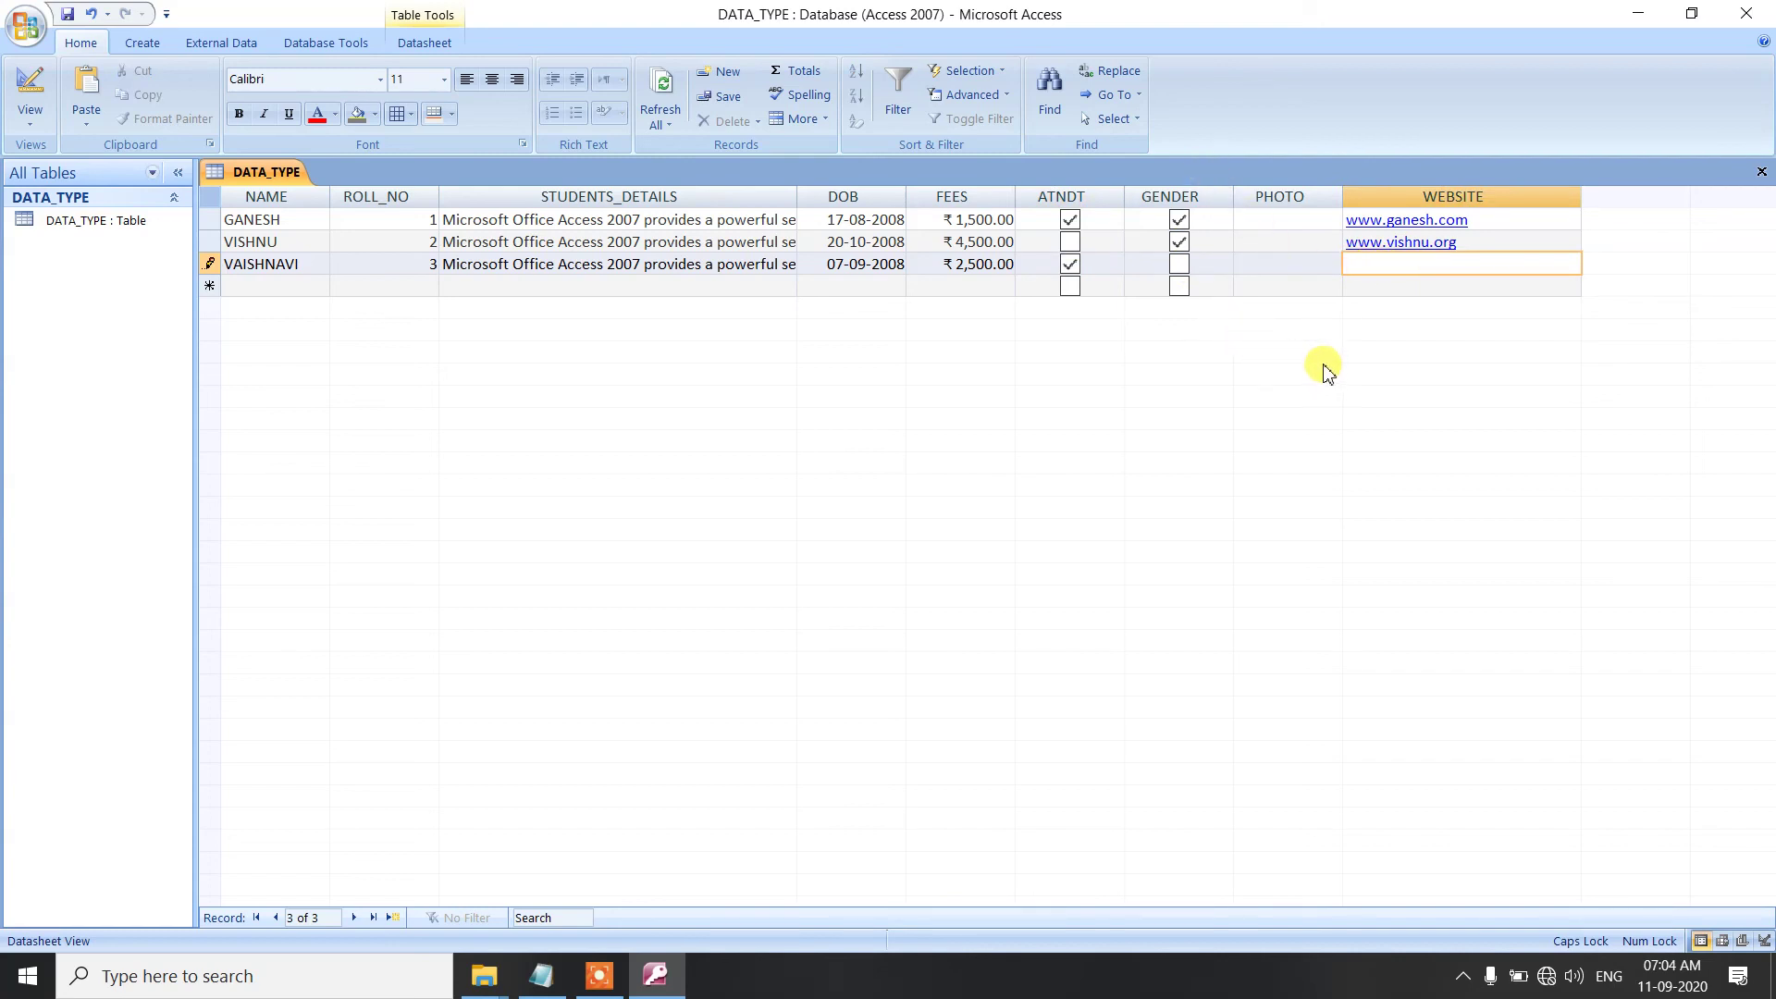
{"action": "type", "text": "WWW"}
{"action": "key", "text": "BackSpace"}
{"action": "key", "text": "BackSpace"}
{"action": "key", "text": "BackSpace"}
{"action": "key", "text": "Caps_Lock"}
{"action": "type", "text": "www."}
{"action": "type", "text": "vaishnavi"}
{"action": "type", "text": ".in"}
{"action": "key", "text": "BackSpace"}
{"action": "key", "text": "BackSpace"}
{"action": "type", "text": "et"}
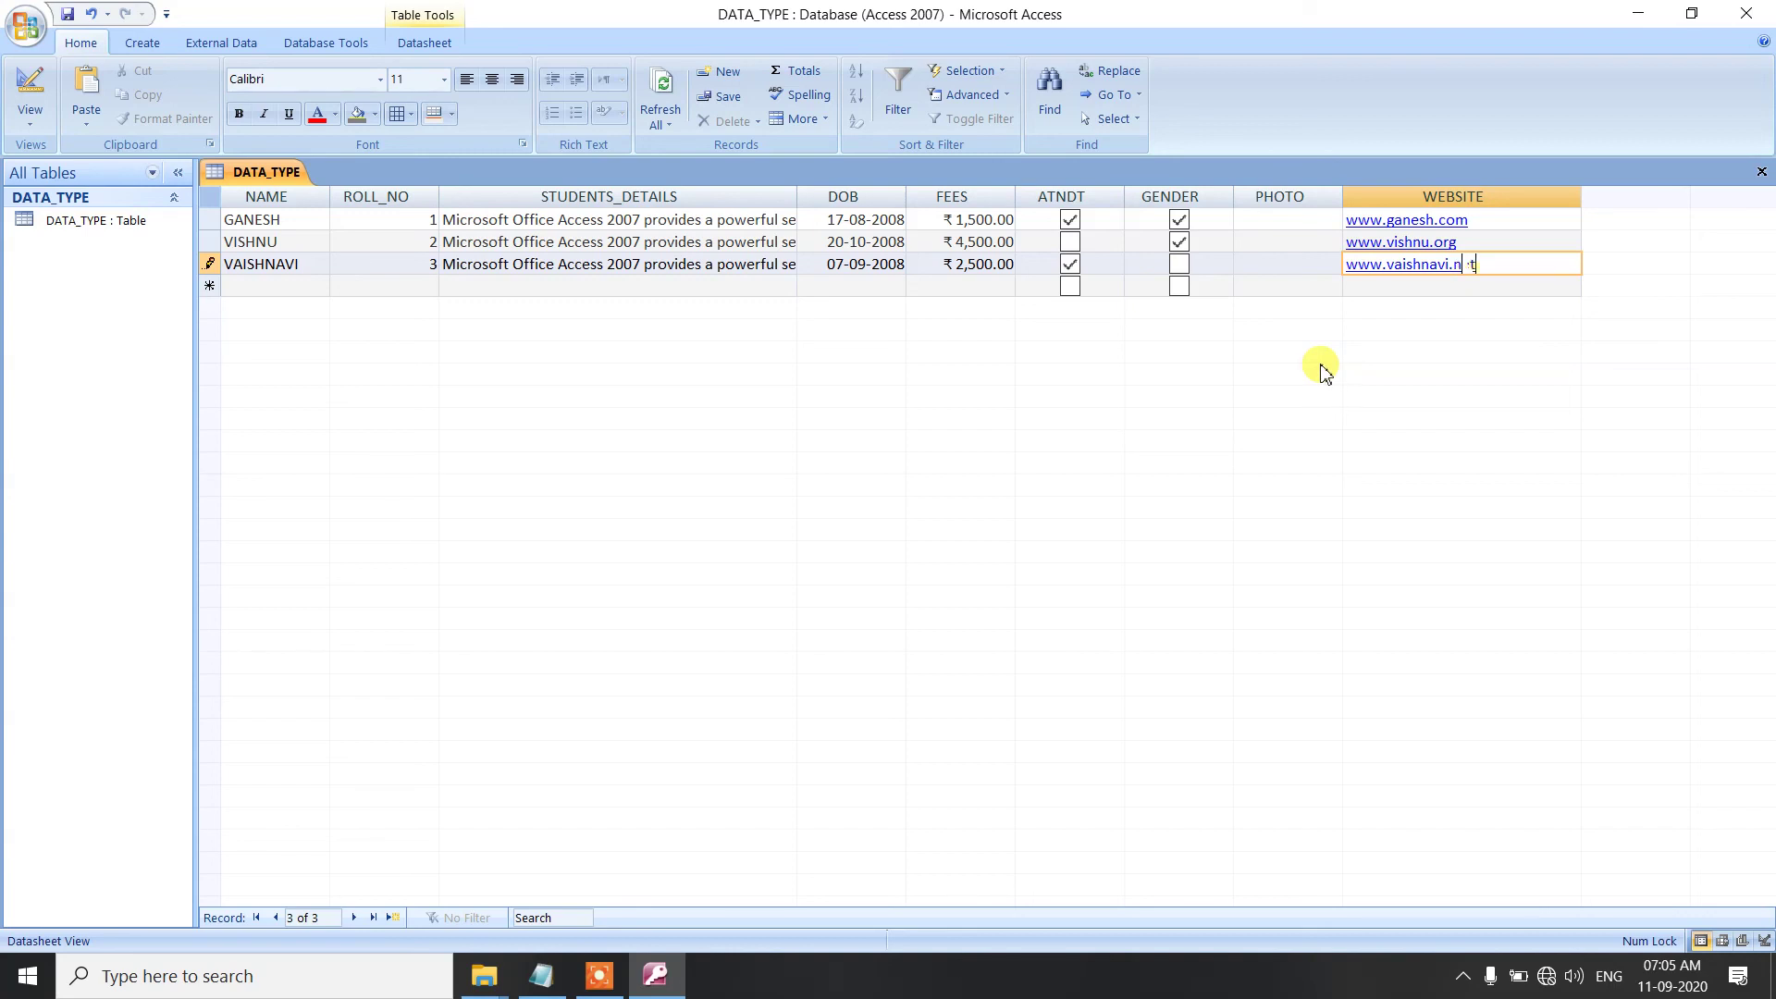
{"action": "key", "text": "Tab"}
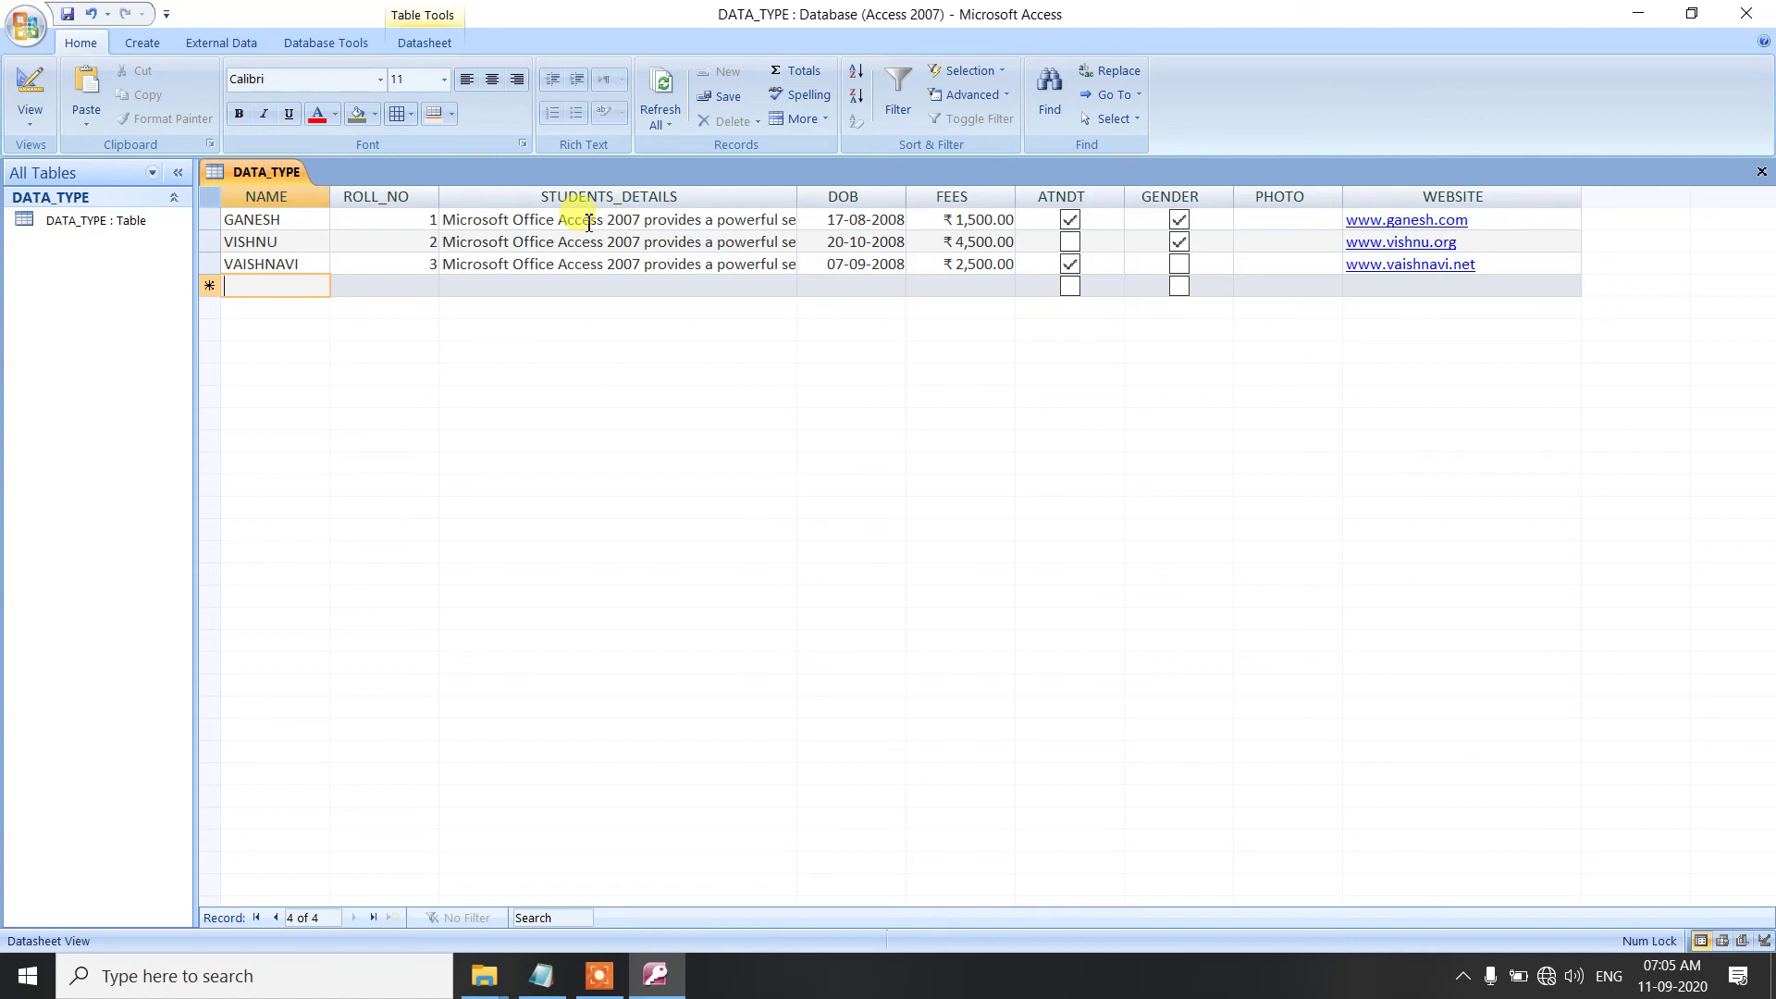
- Review the list of eight Access data types in Notepad, from Text to Hyperlink, and return to the DATA_TYPE table in Access
{"action": "left_click", "coordinate": [546, 966]}
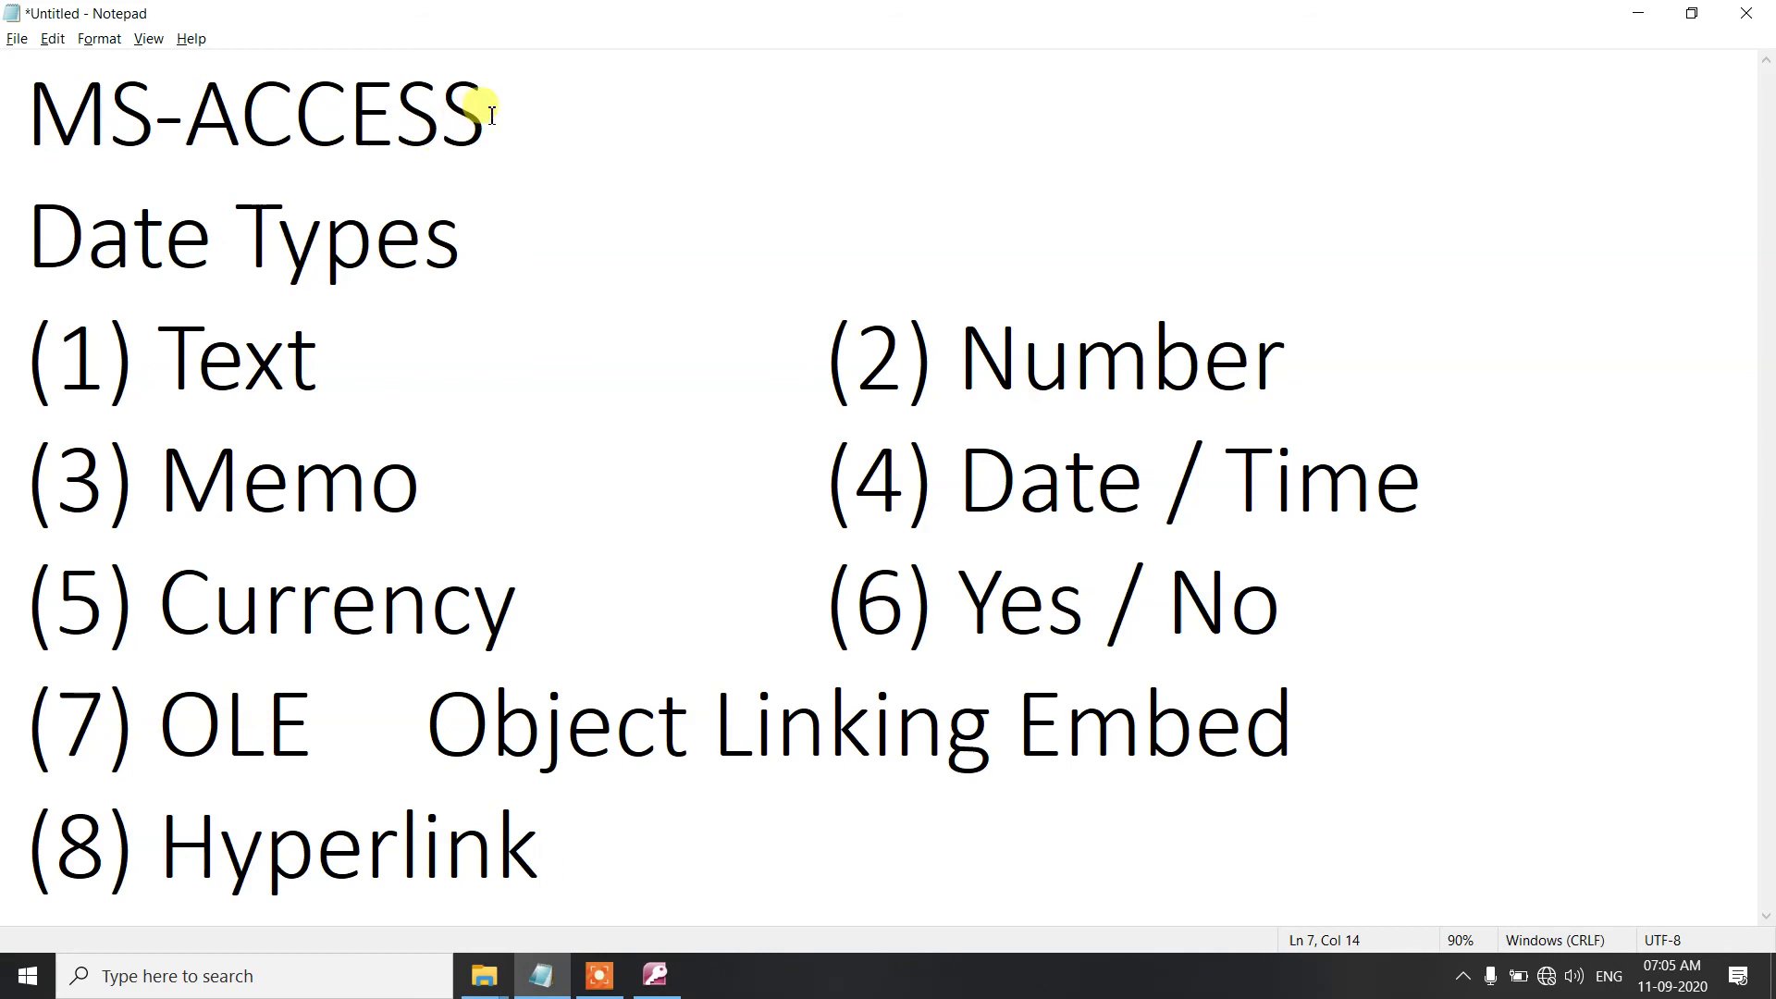
{"action": "left_click_drag", "start_coordinate": [491, 115], "coordinate": [28, 114]}
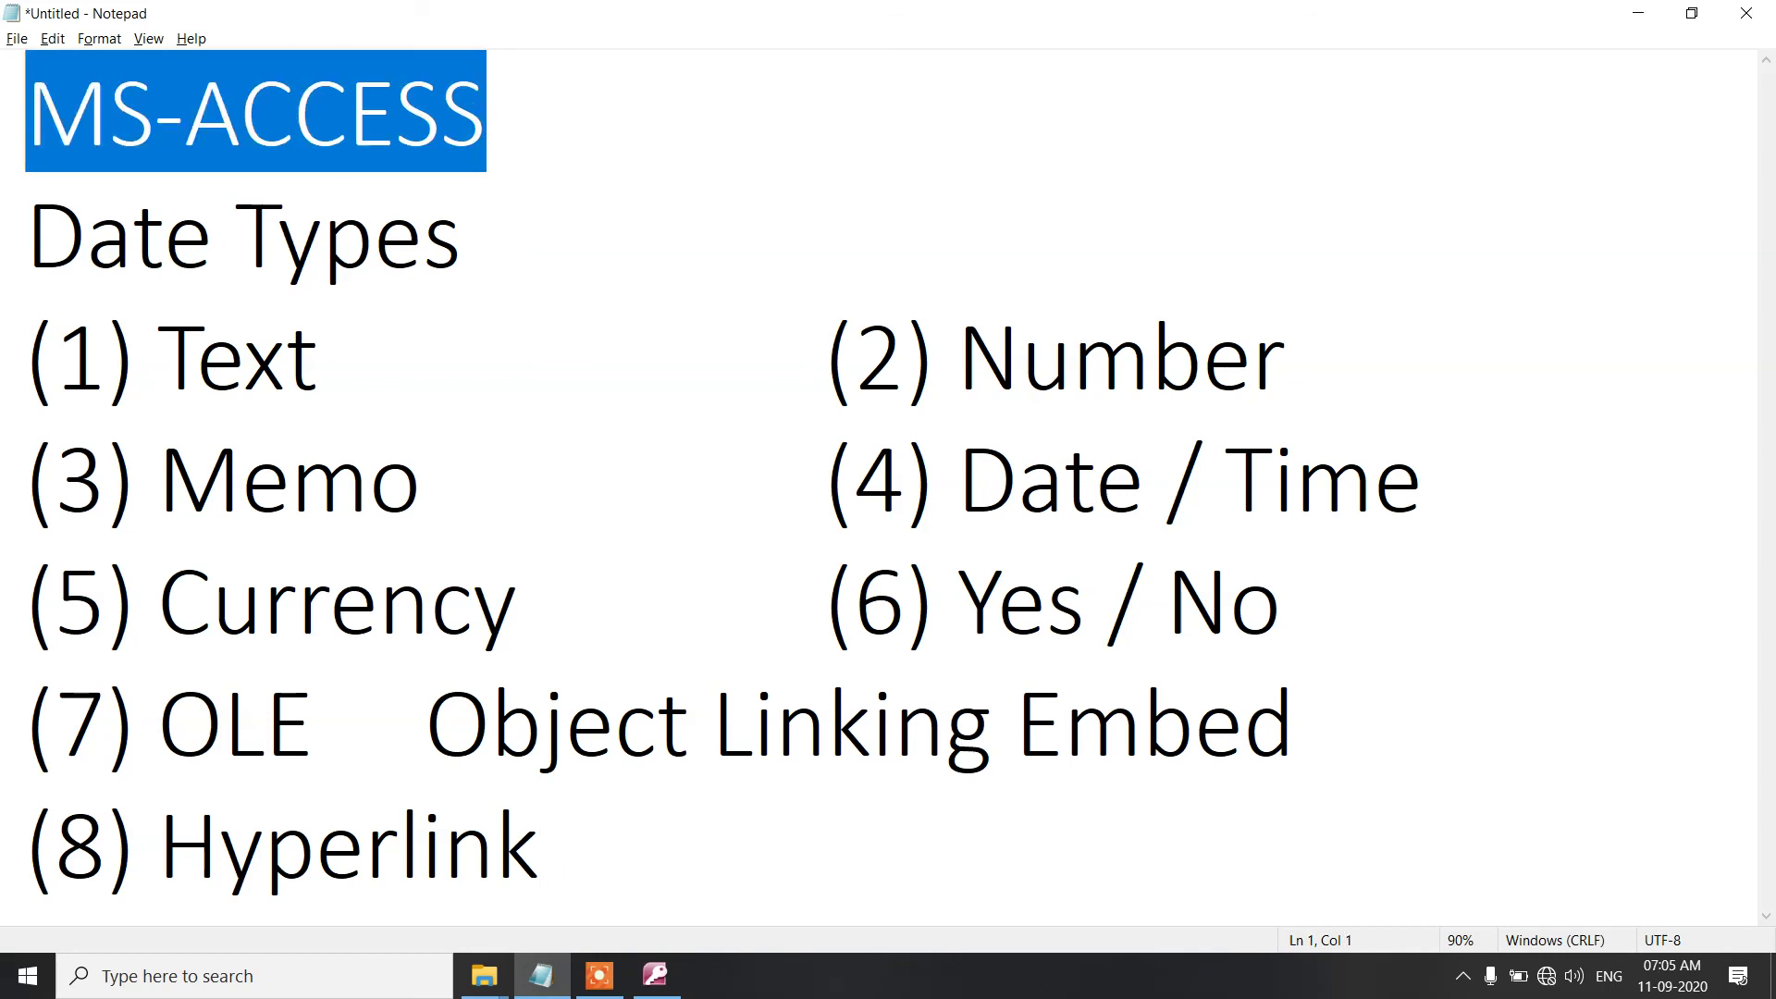
{"action": "left_click_drag", "start_coordinate": [28, 245], "coordinate": [483, 253]}
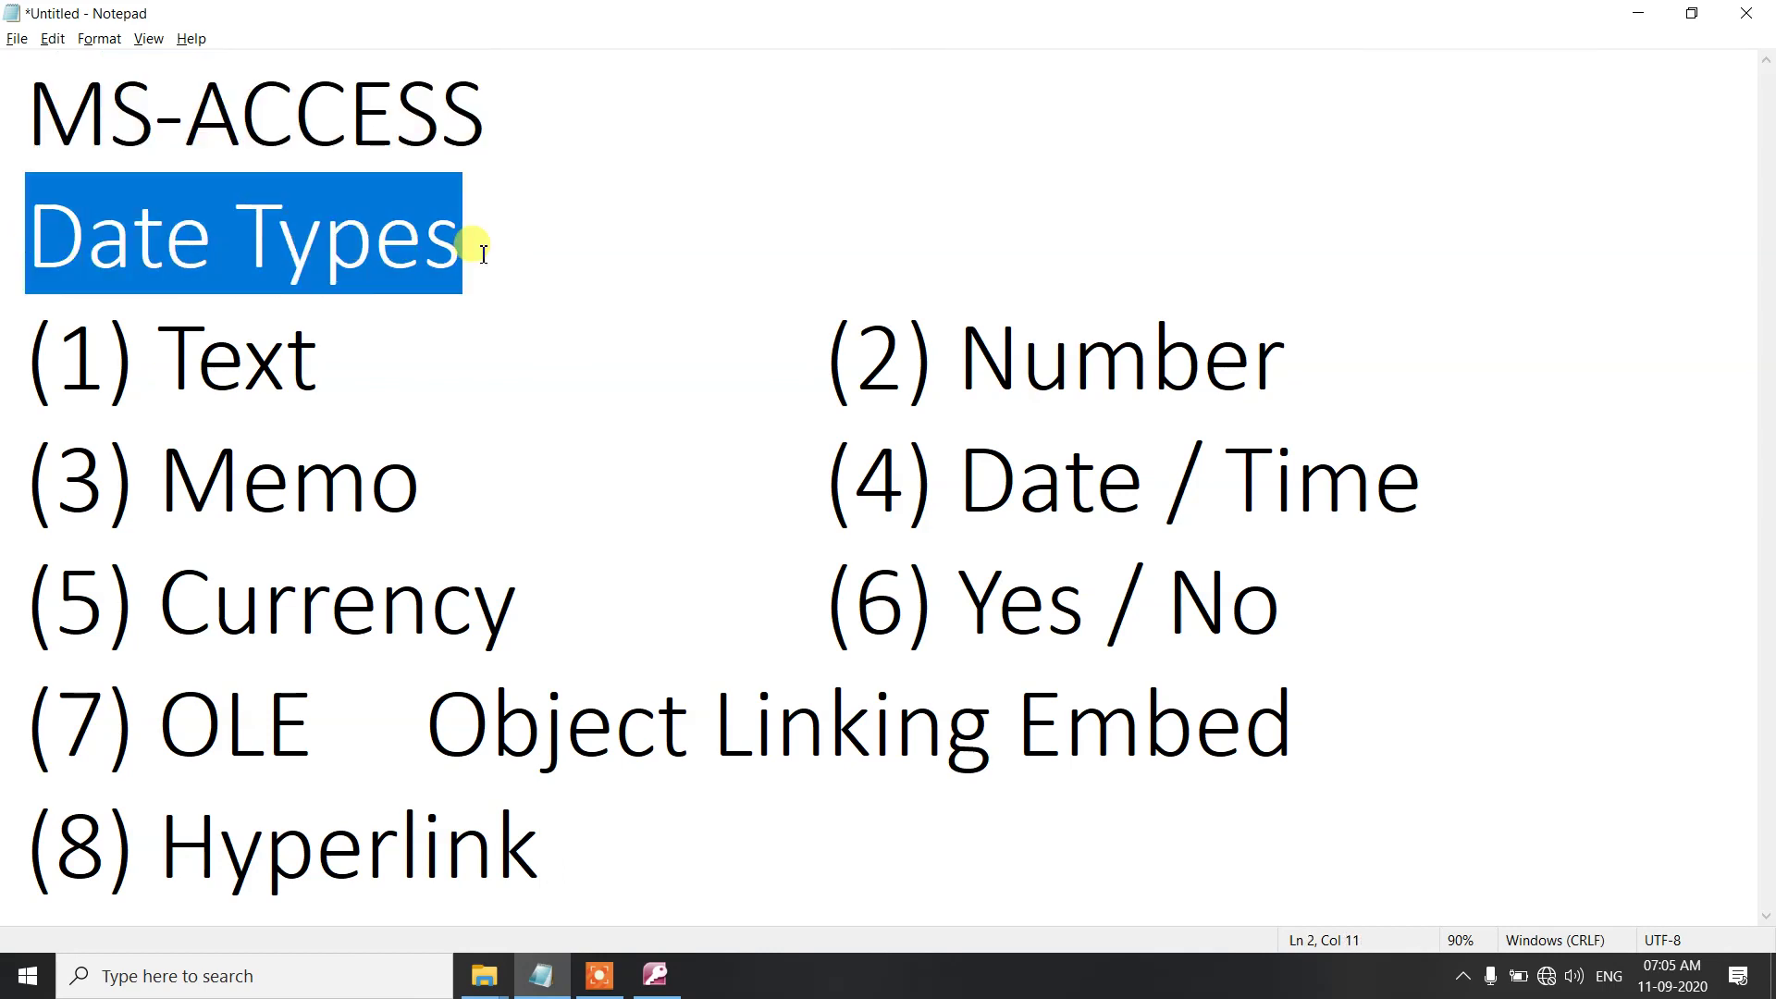
{"action": "left_click_drag", "start_coordinate": [166, 359], "coordinate": [351, 360]}
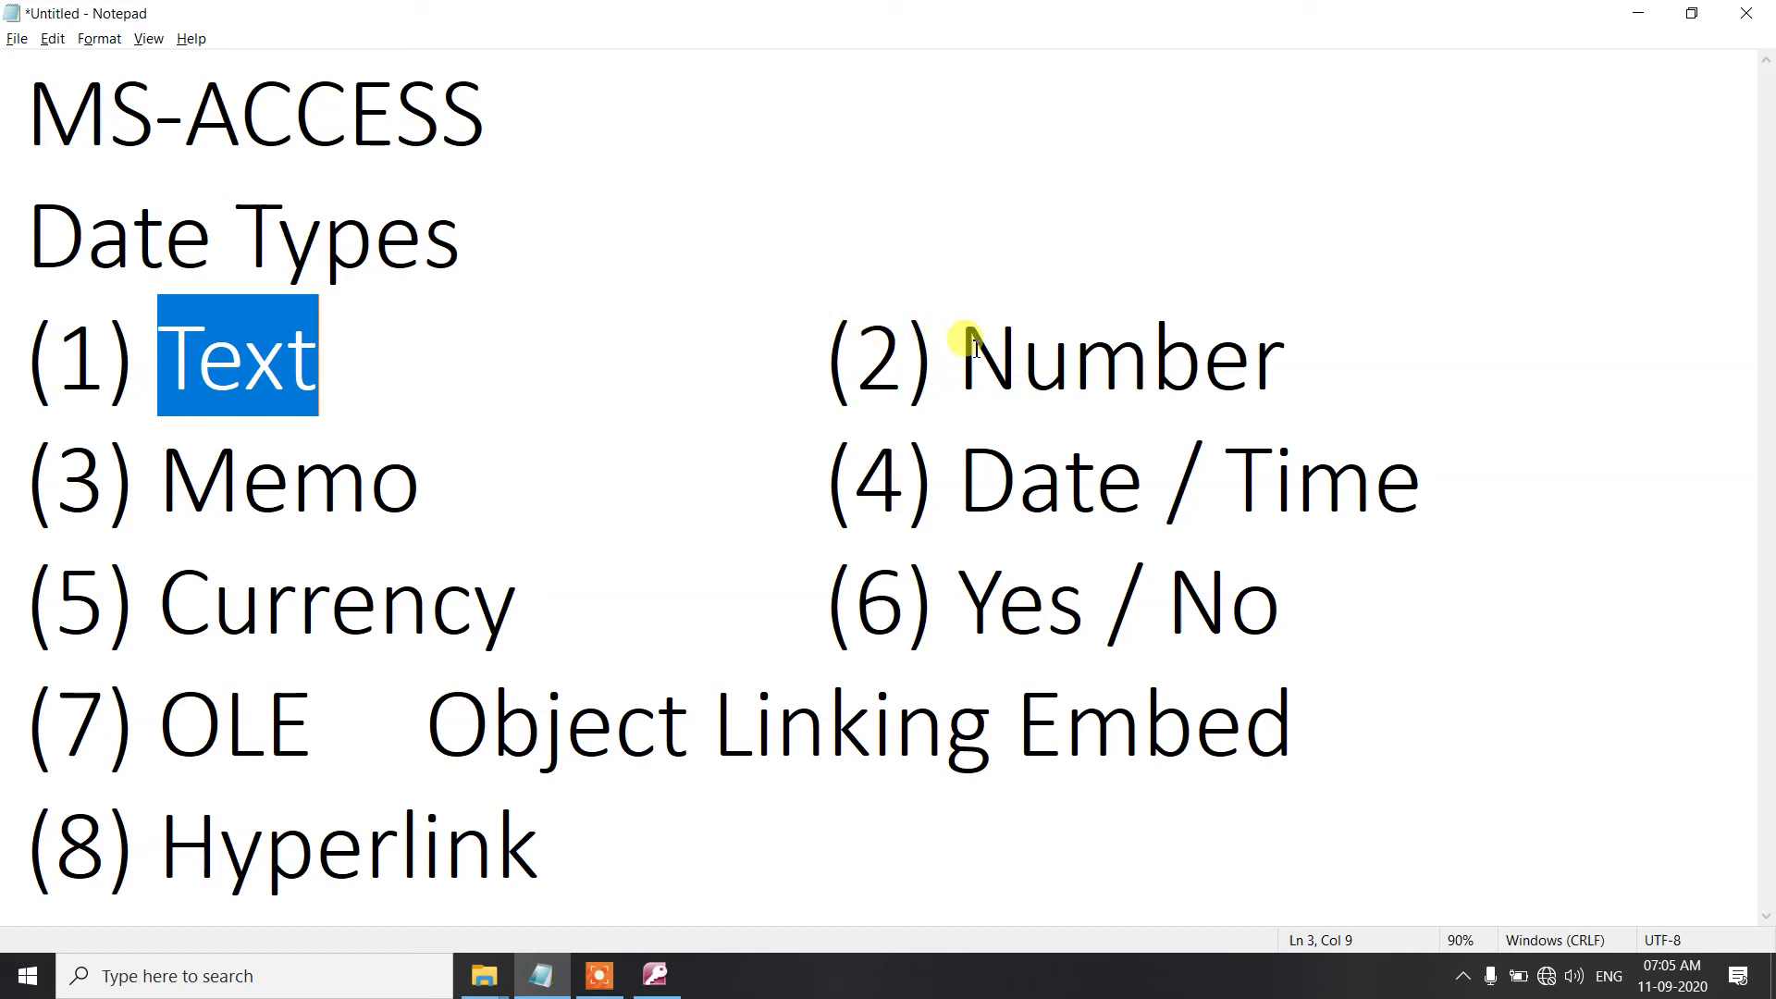
{"action": "left_click_drag", "start_coordinate": [960, 352], "coordinate": [1276, 393]}
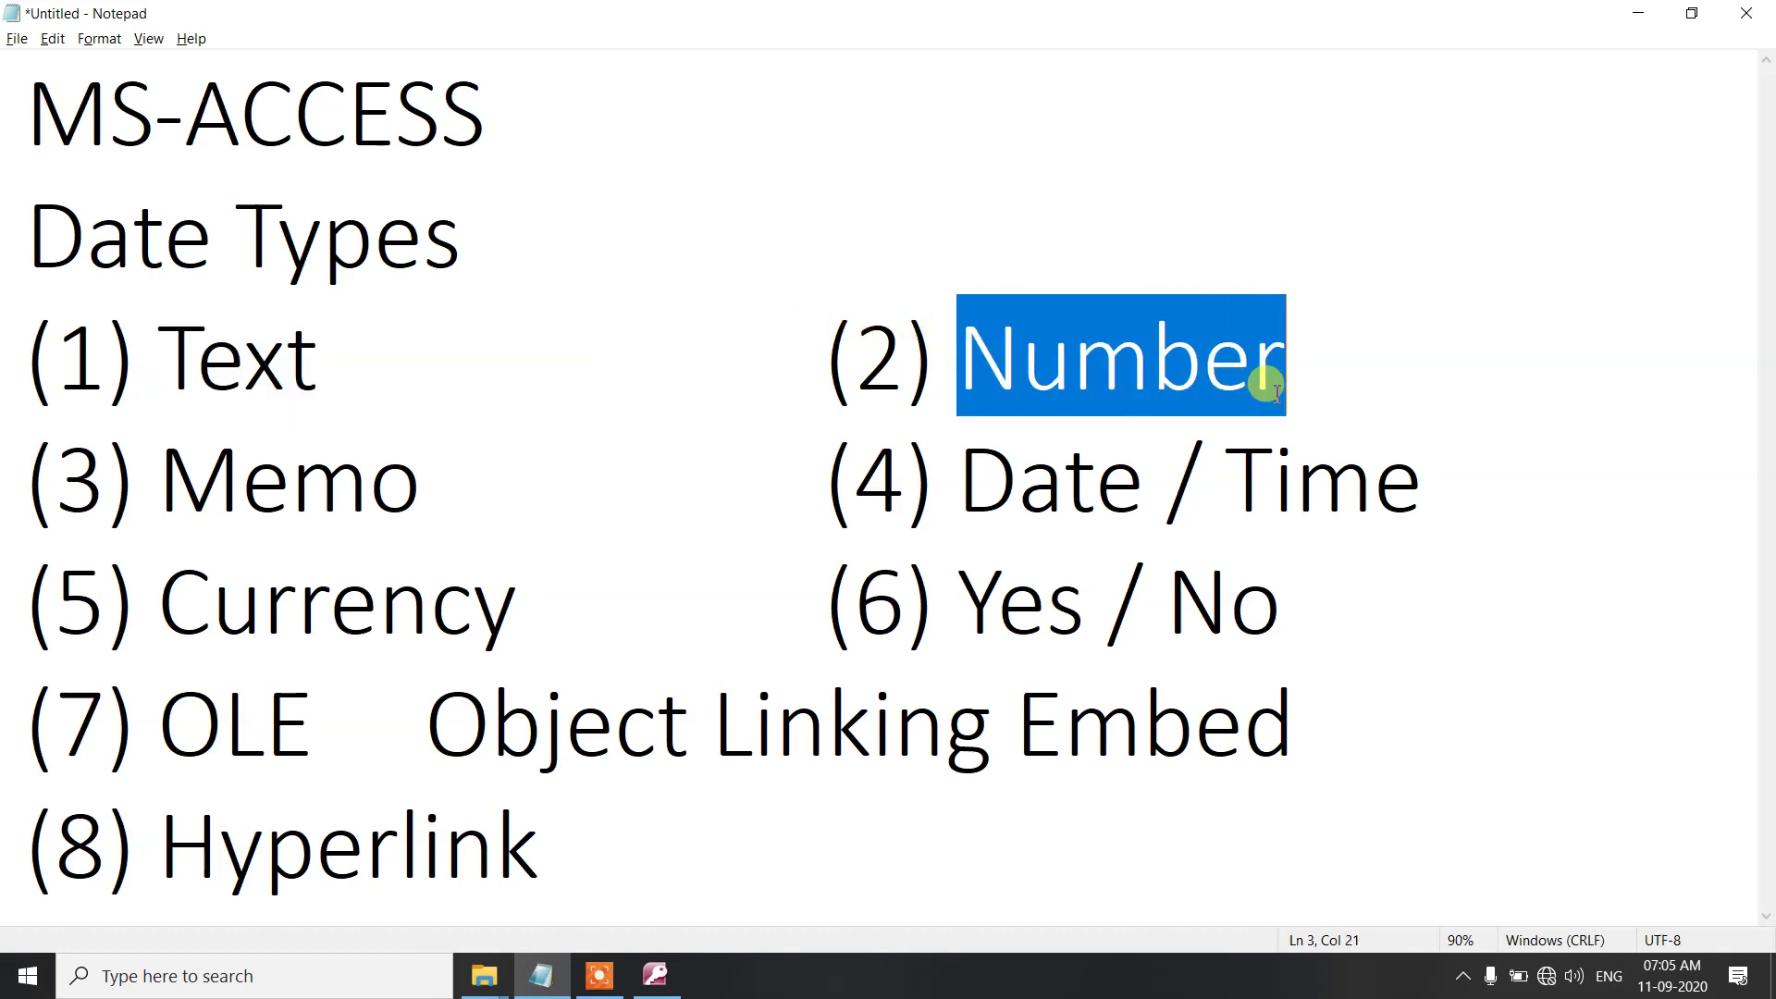
{"action": "left_click_drag", "start_coordinate": [242, 481], "coordinate": [365, 484]}
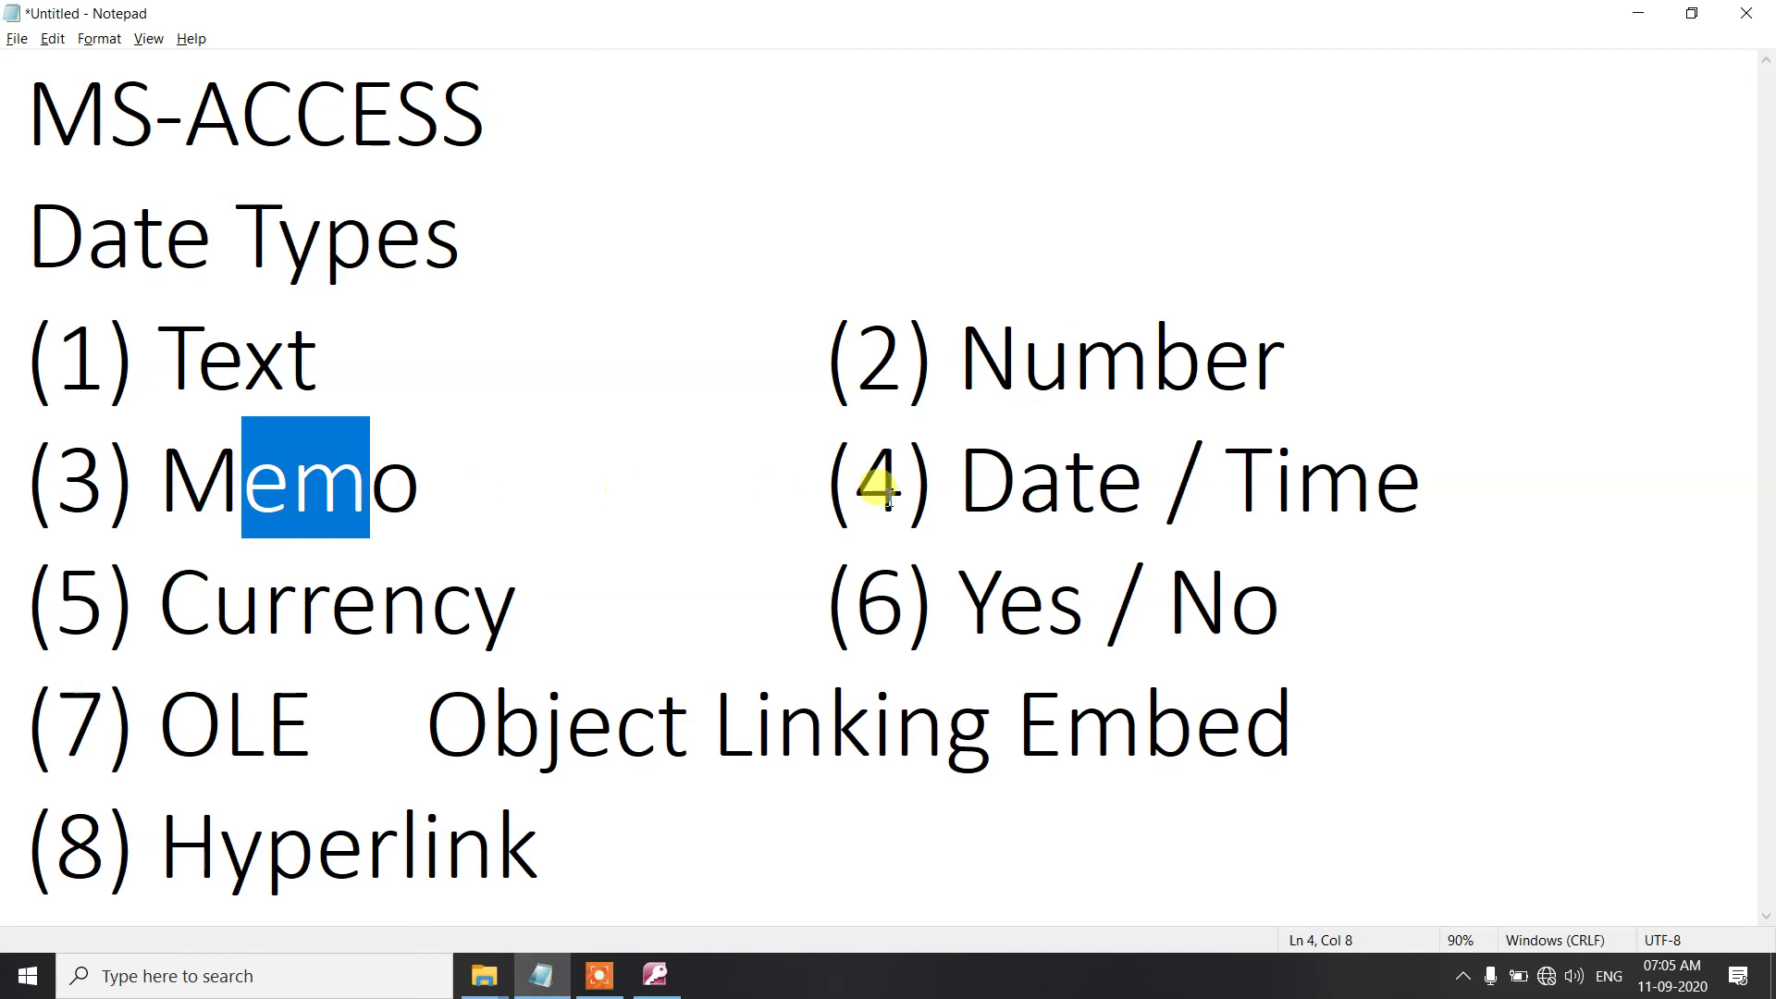
{"action": "double_click", "coordinate": [1018, 473]}
{"action": "double_click", "coordinate": [313, 604]}
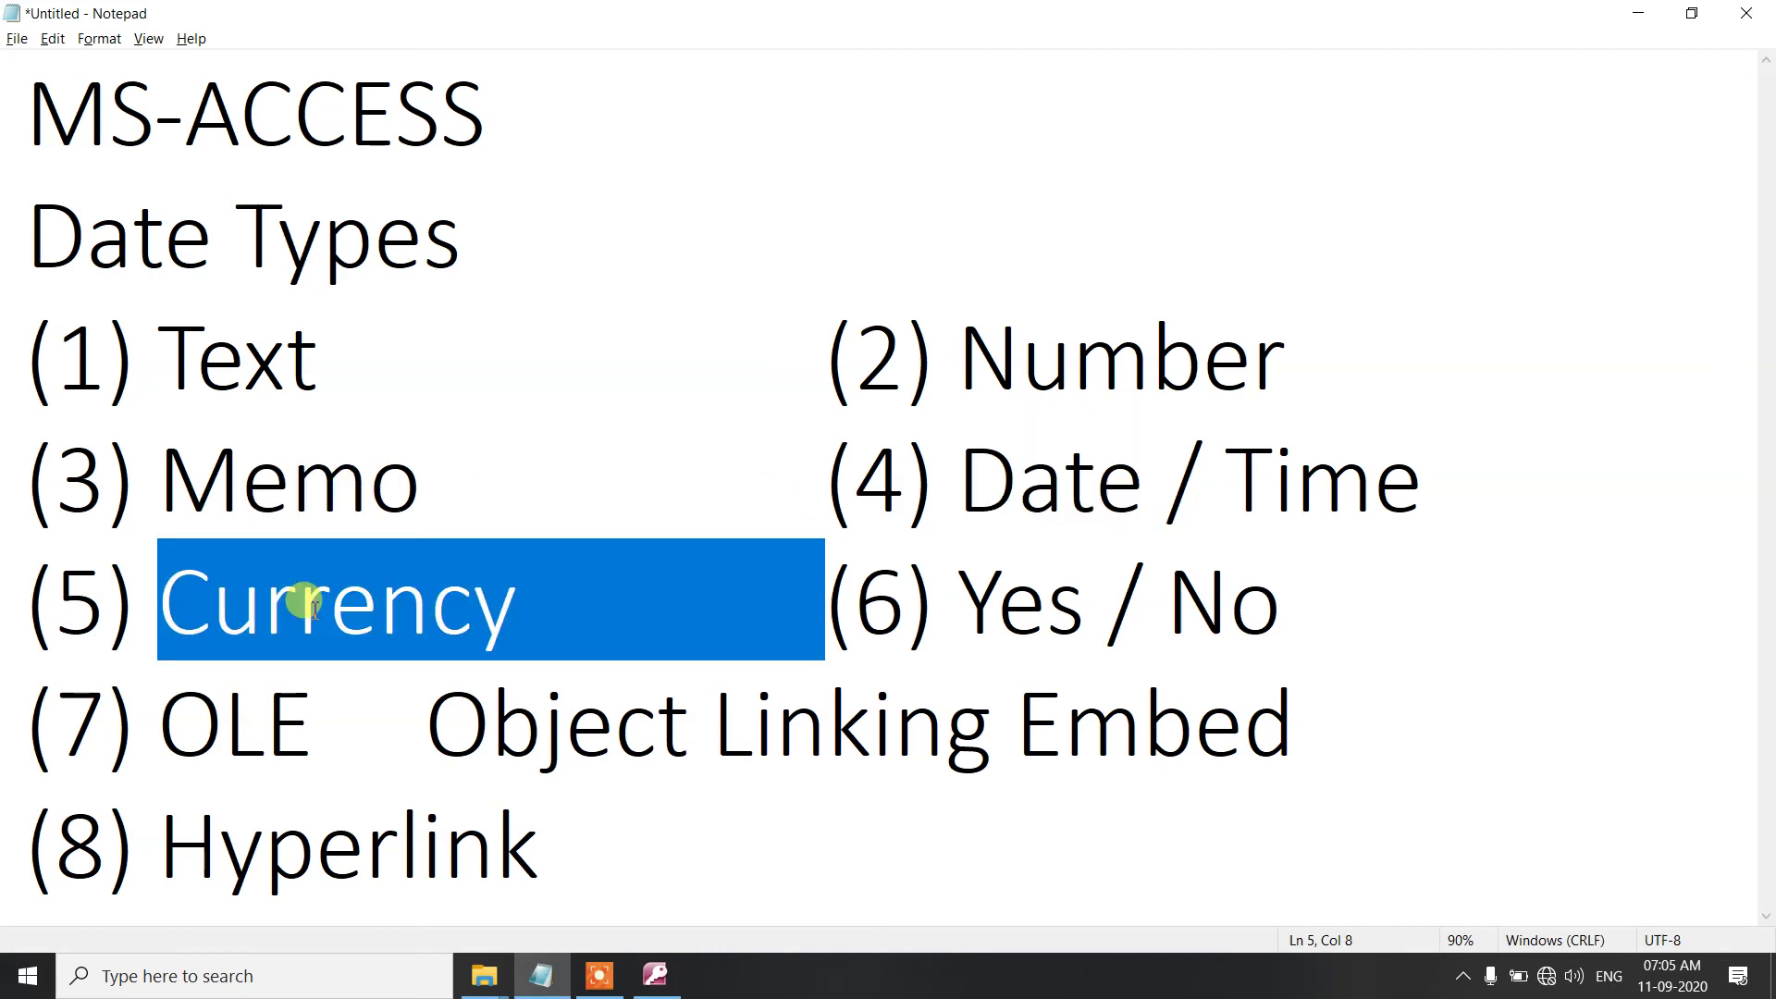
{"action": "double_click", "coordinate": [1006, 595]}
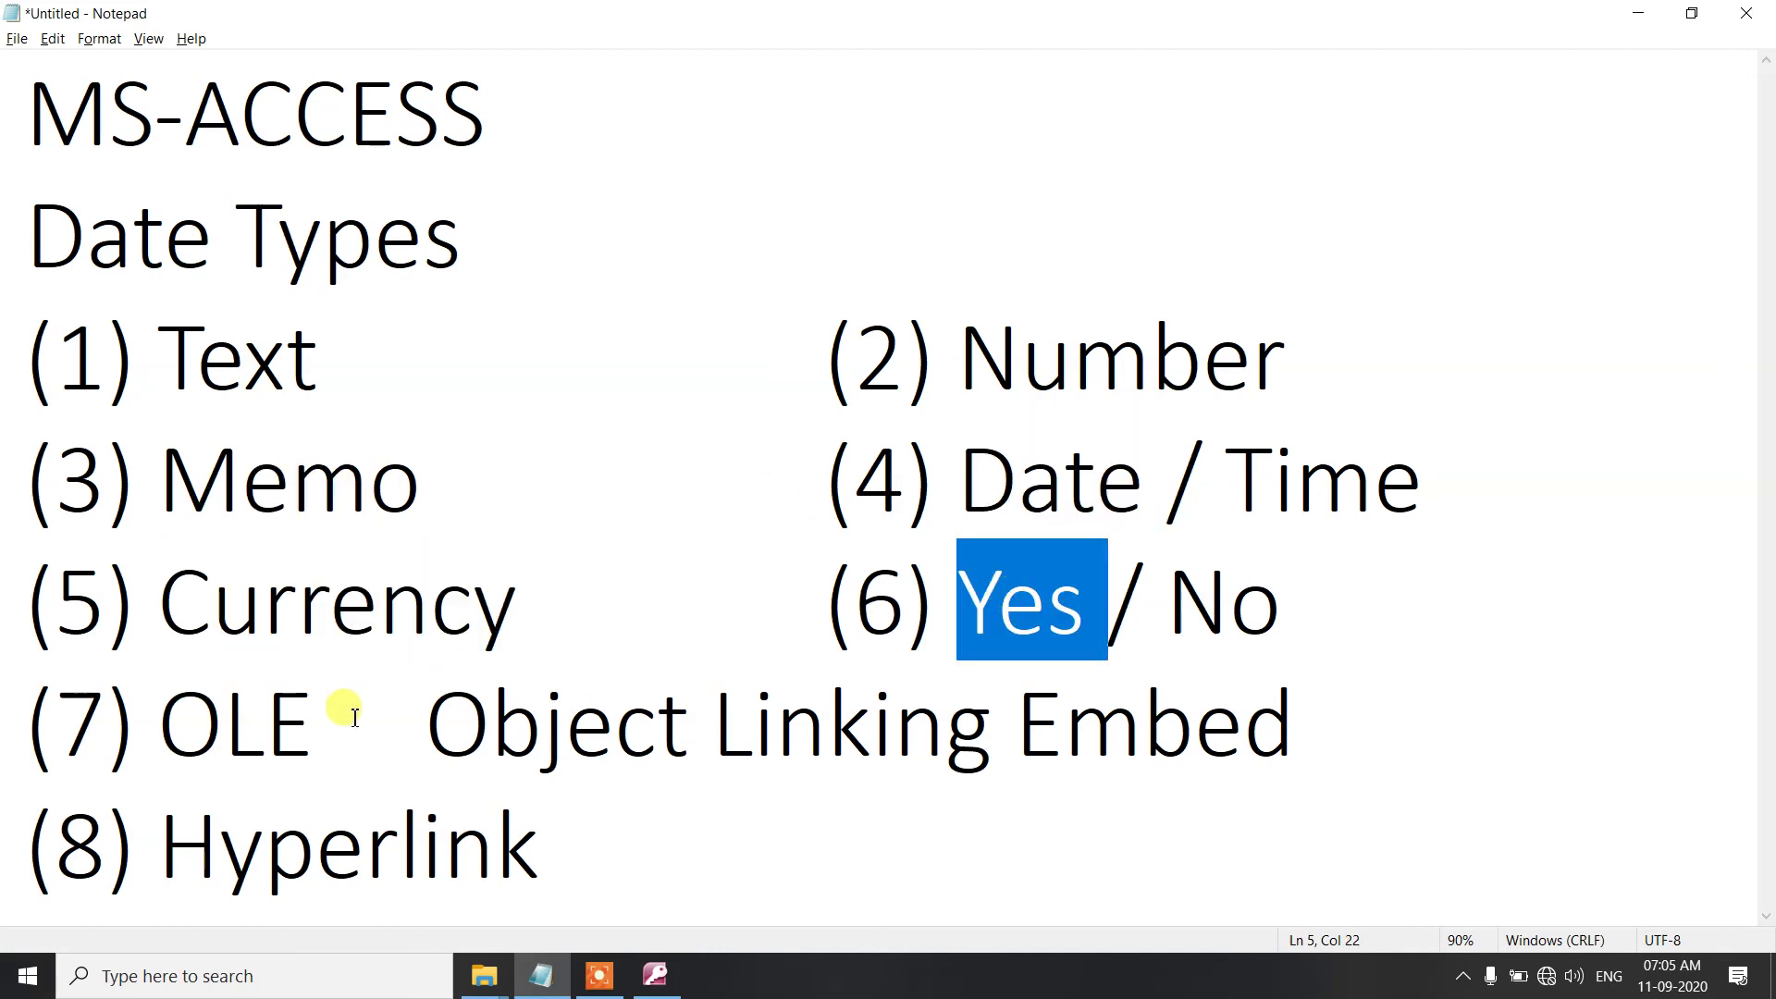
{"action": "double_click", "coordinate": [264, 722]}
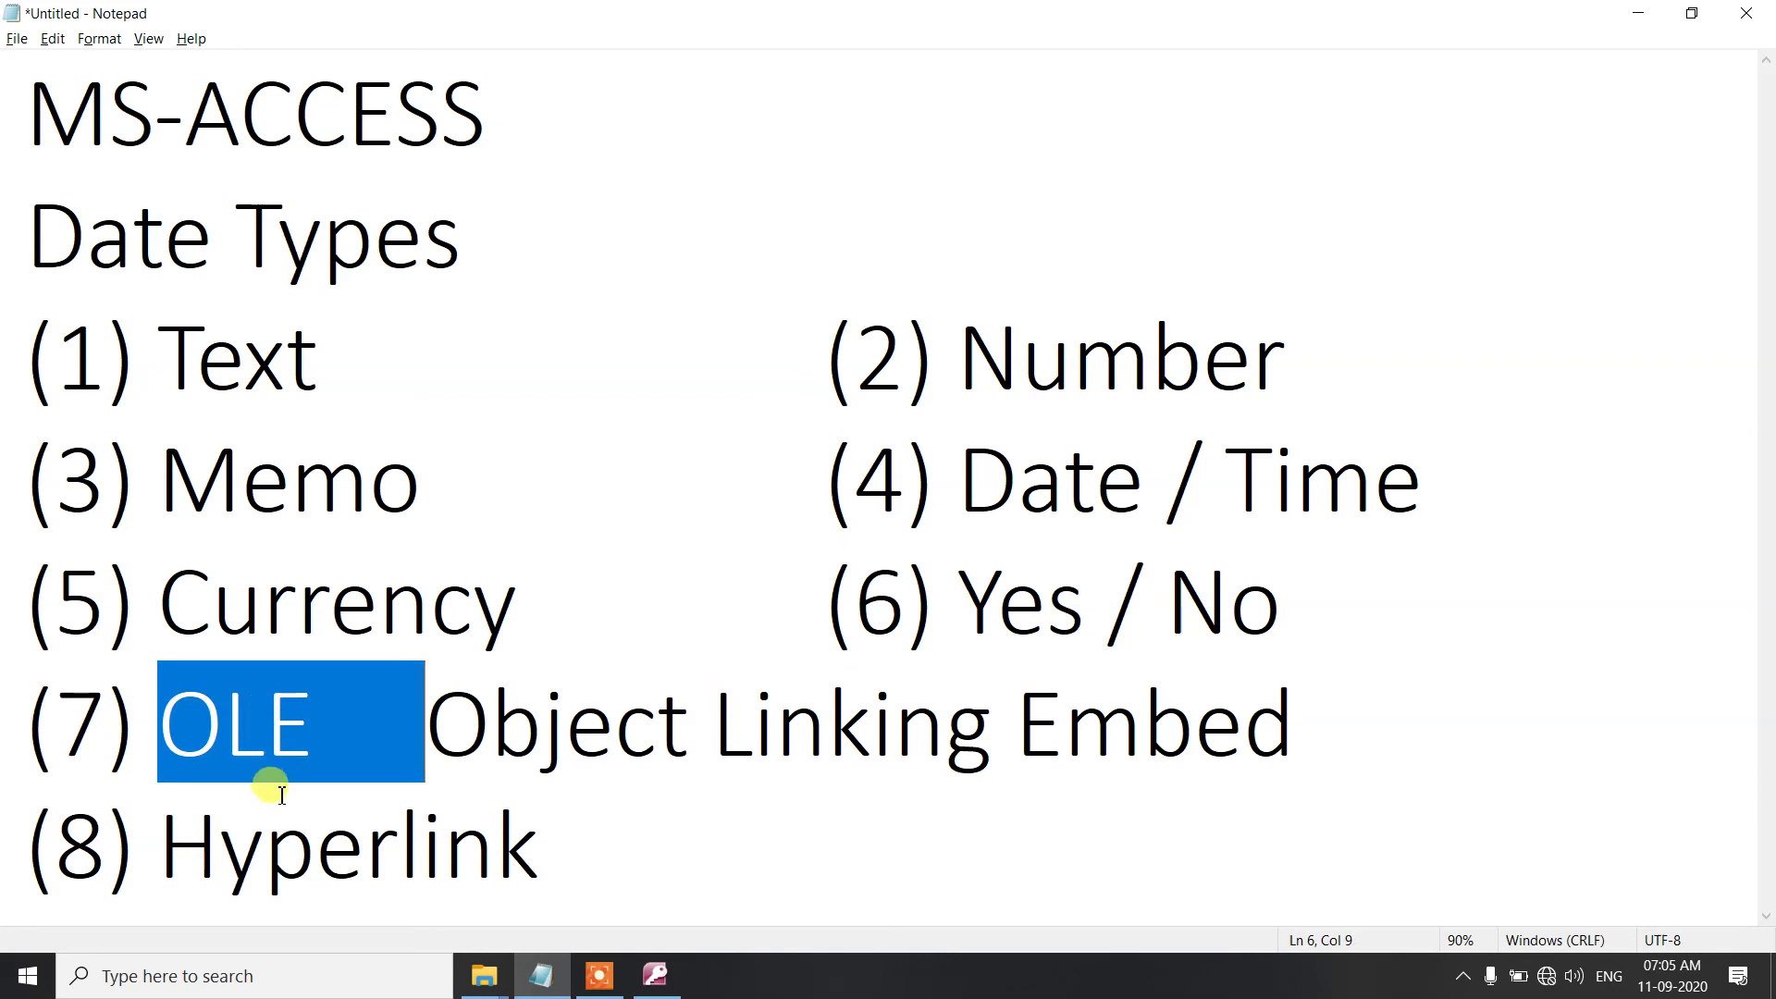
{"action": "double_click", "coordinate": [299, 852]}
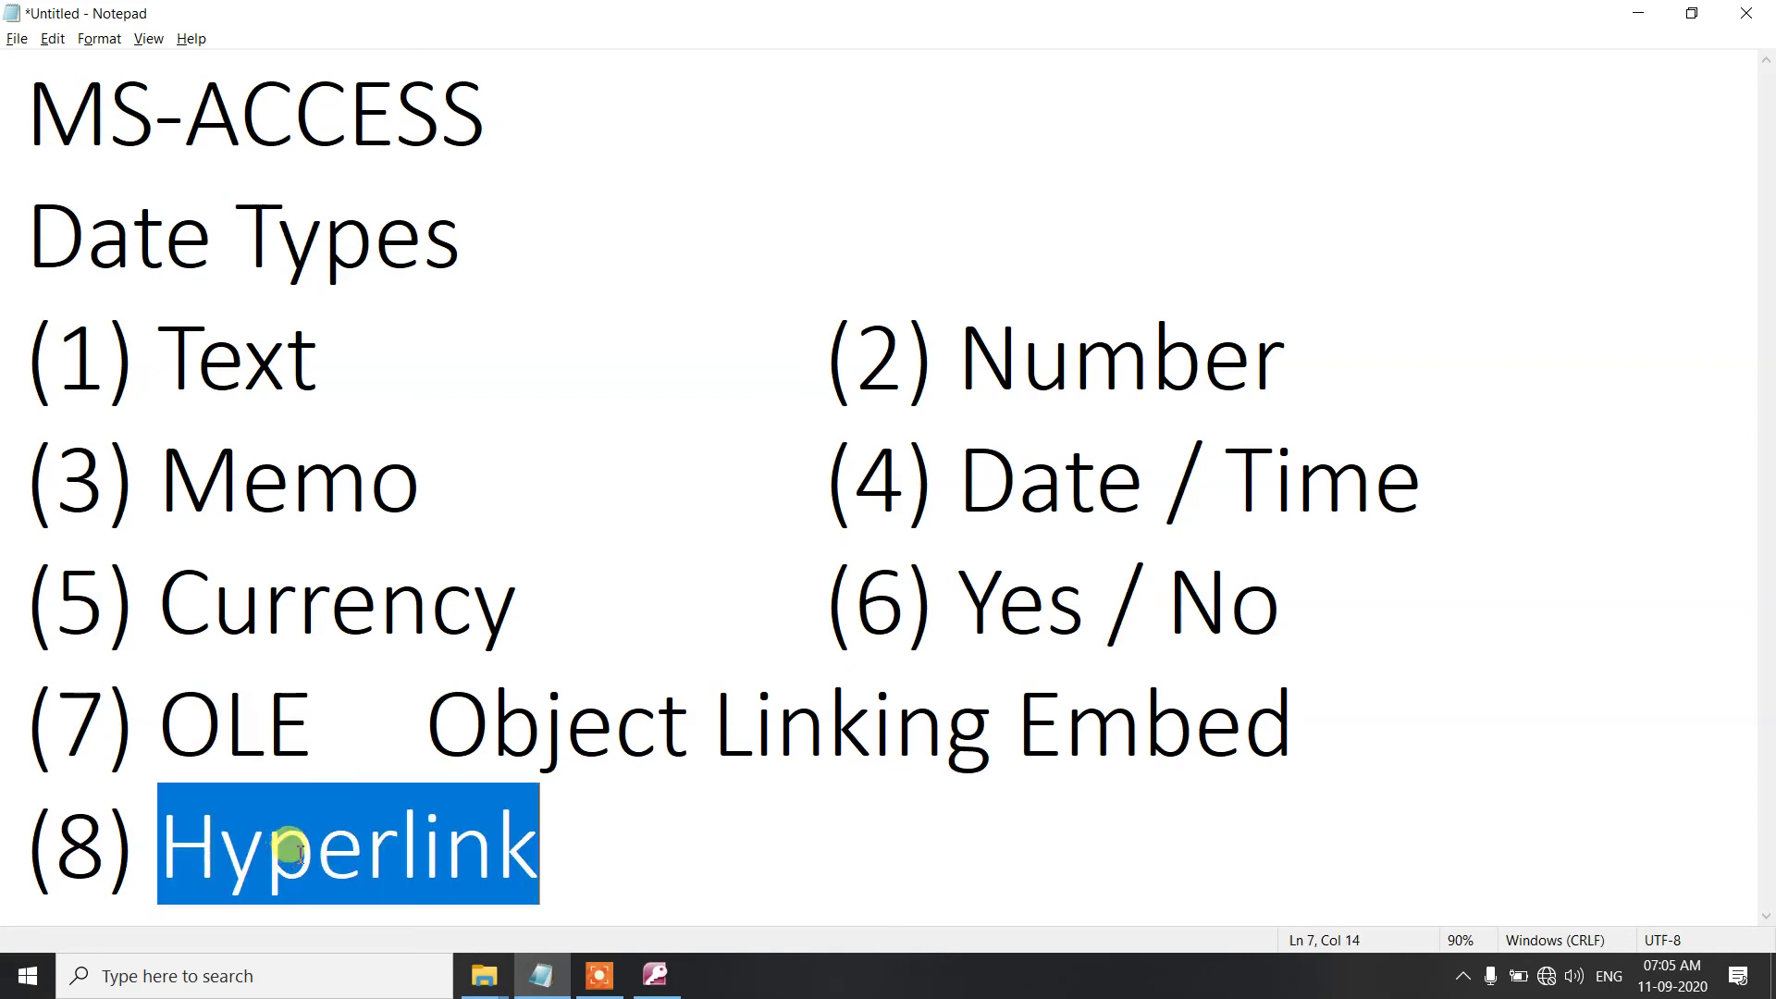
{"action": "left_click", "coordinate": [652, 983]}
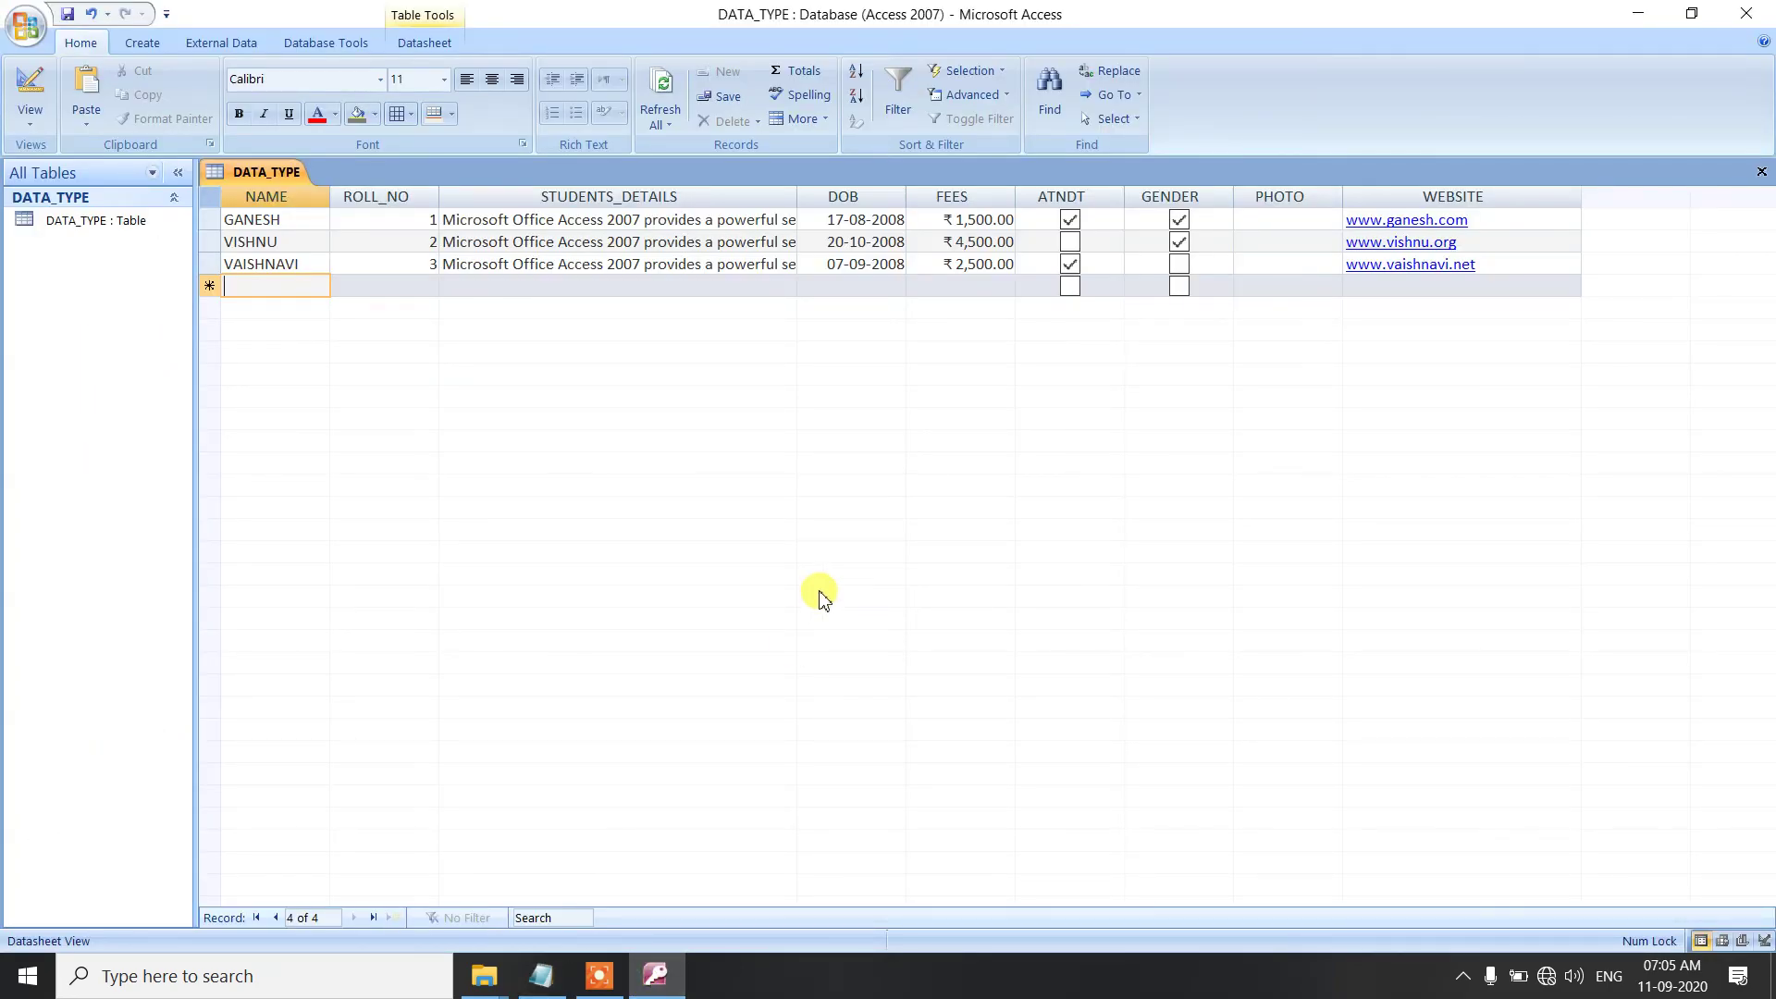